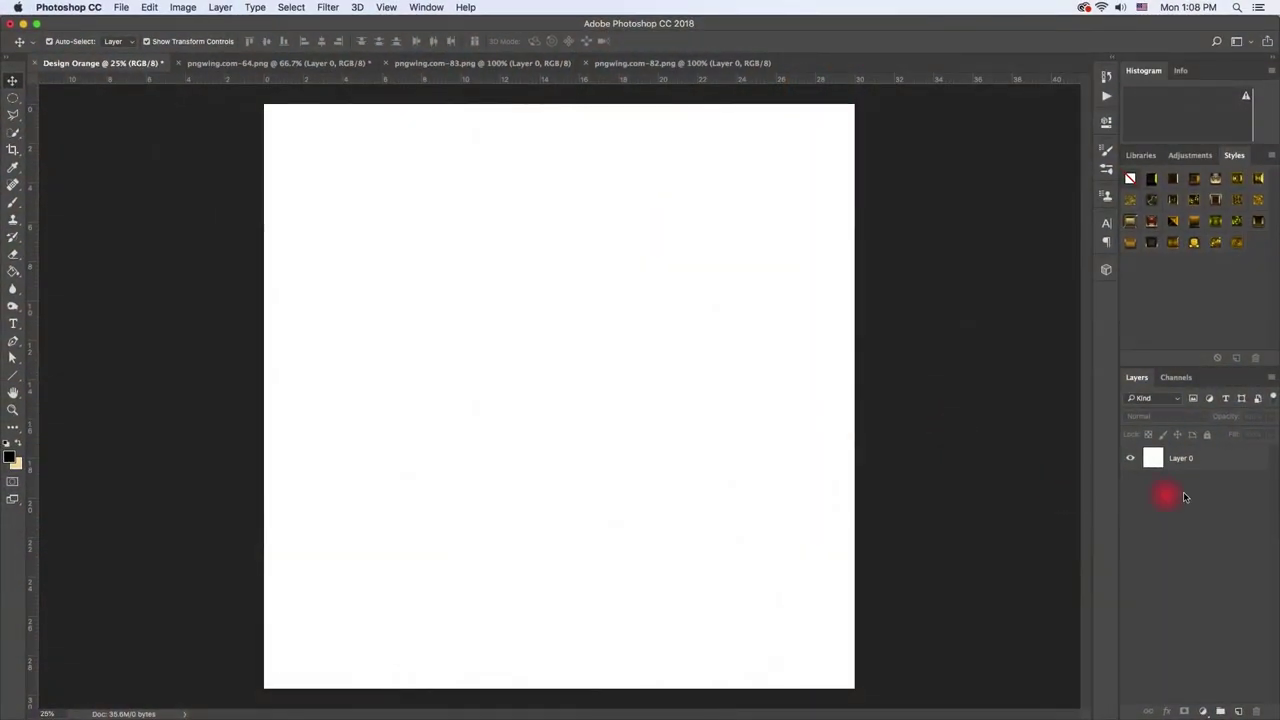
Select Layer 0 in the blank white Design Orange document
{"action": "left_click", "coordinate": [1193, 465]}
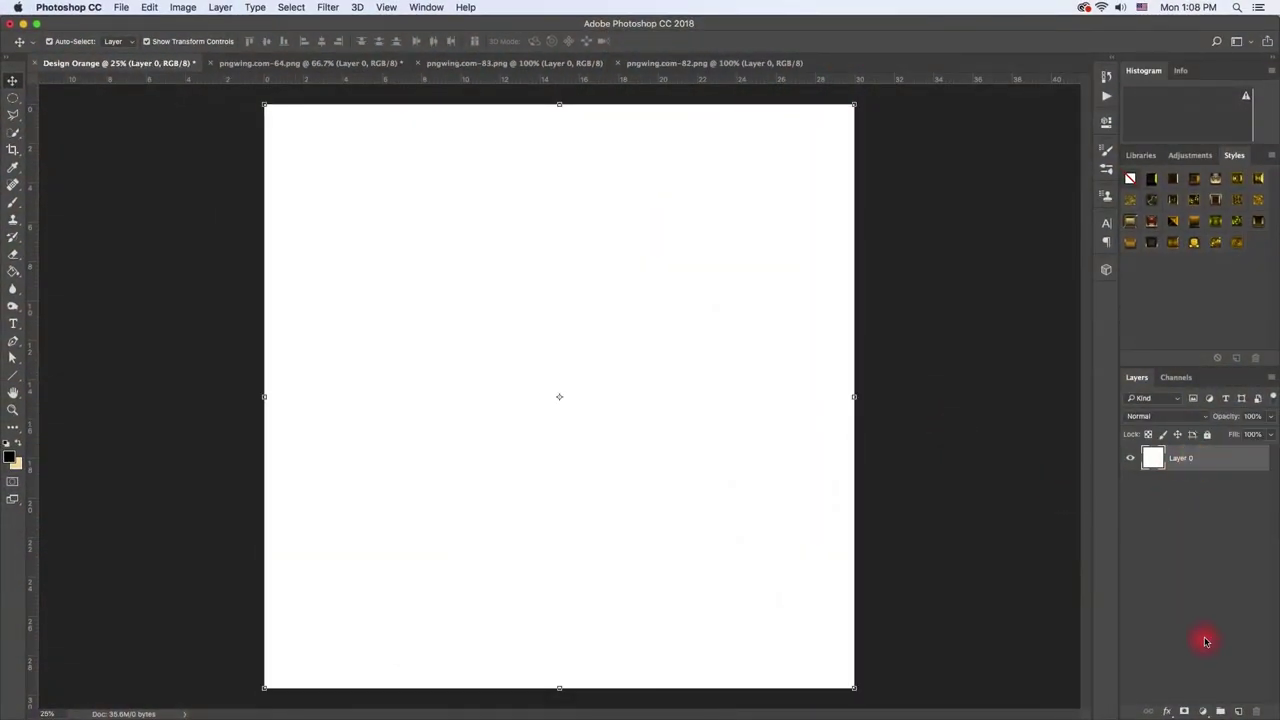
Add a Solid Color fill layer in orange-red ff5400 covering the canvas
{"action": "left_click", "coordinate": [1203, 711]}
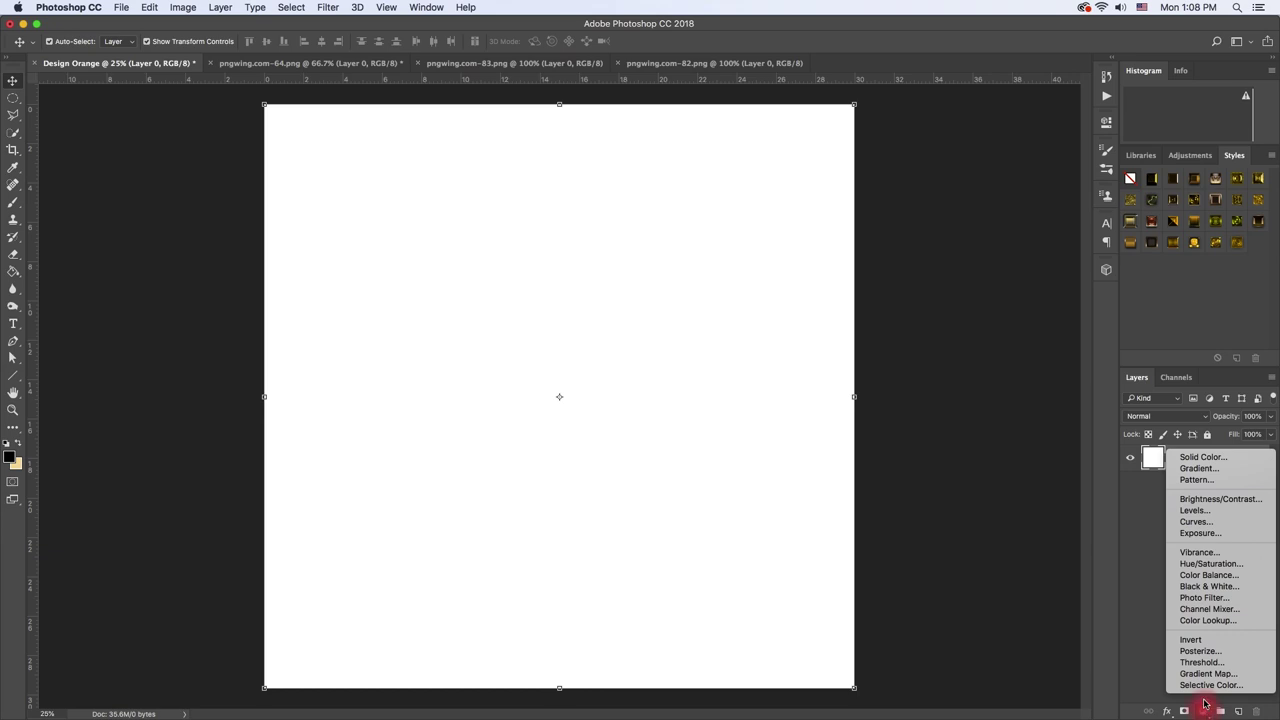
{"action": "left_click", "coordinate": [1204, 456]}
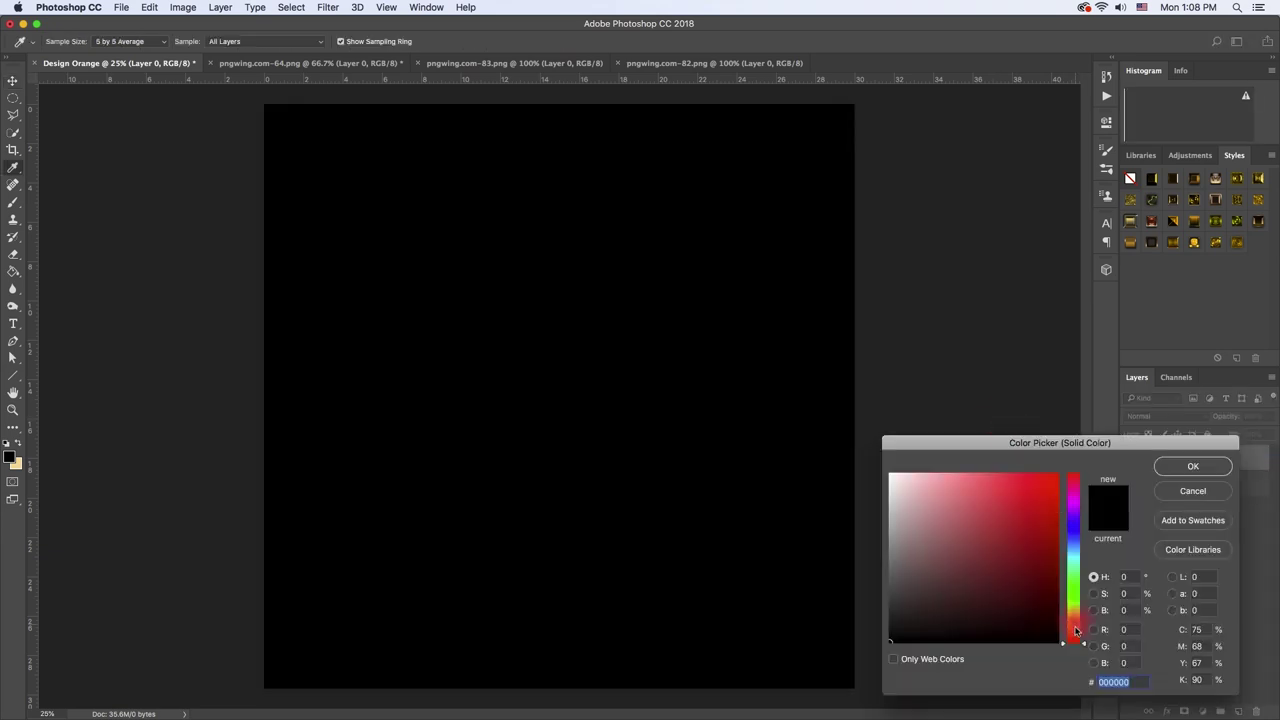
{"action": "left_click", "coordinate": [1076, 634]}
{"action": "left_click", "coordinate": [1042, 497]}
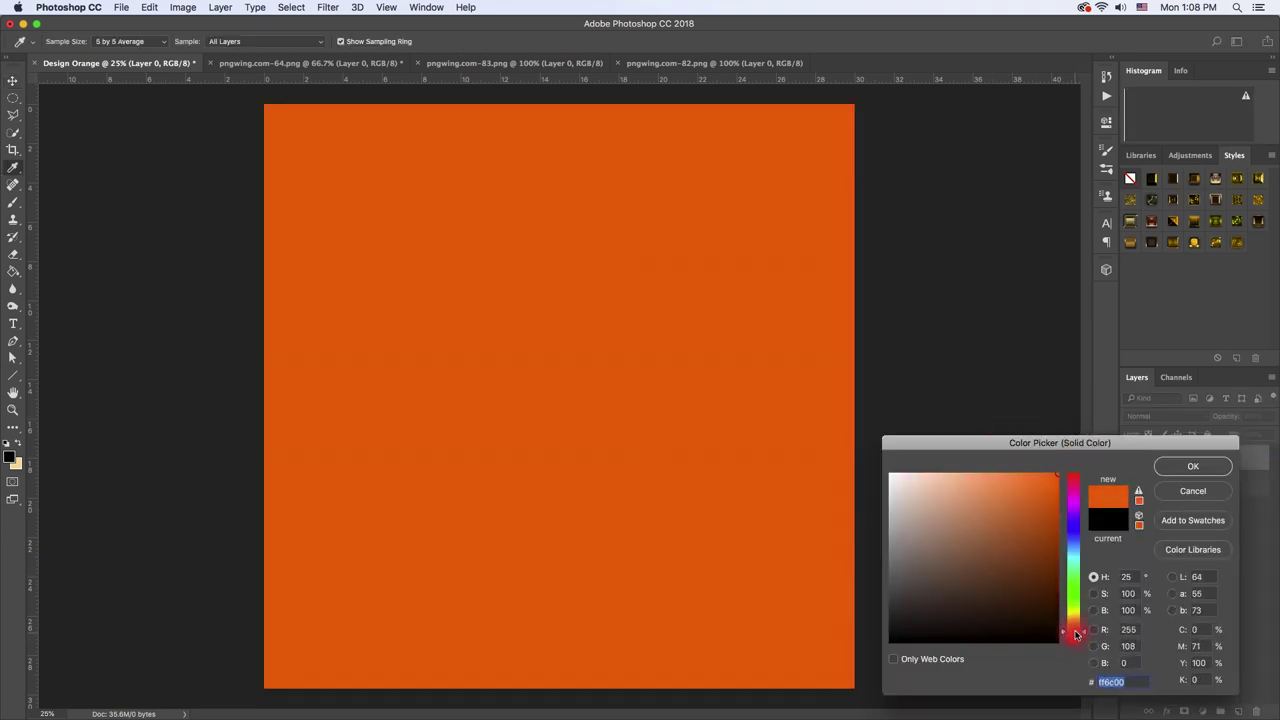
{"action": "left_click_drag", "start_coordinate": [1075, 637], "coordinate": [1077, 637]}
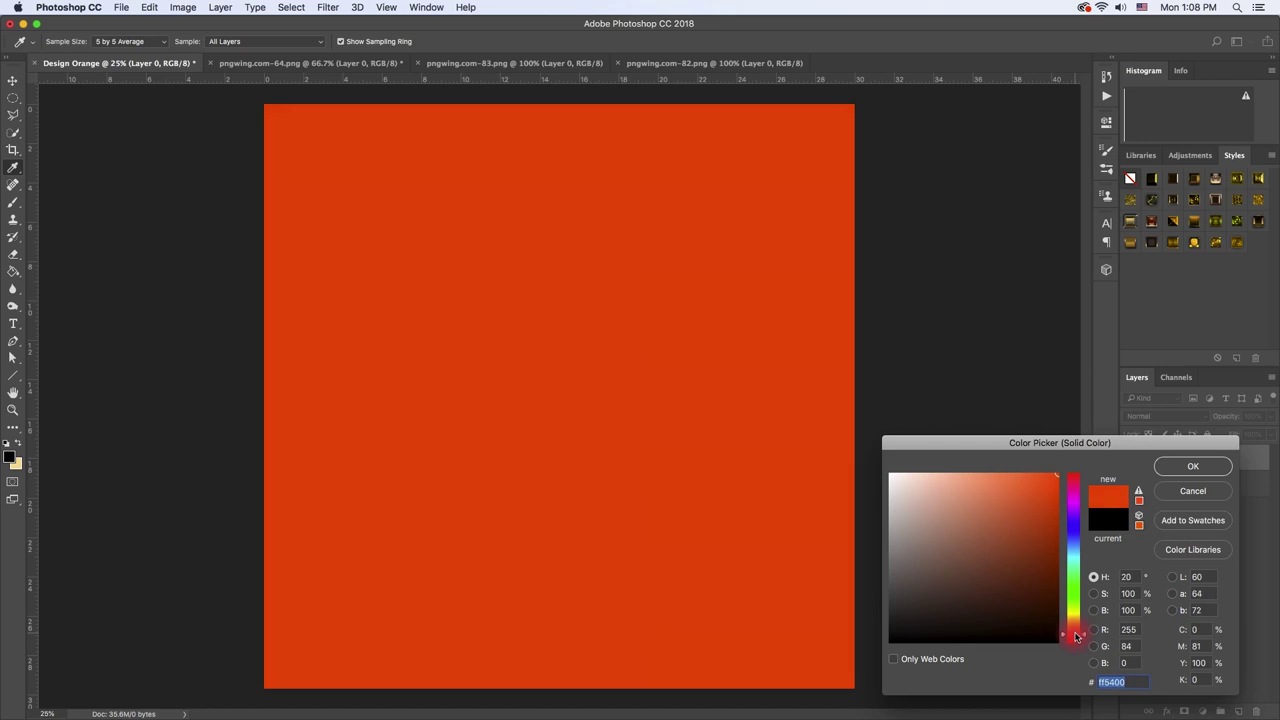
{"action": "left_click", "coordinate": [1186, 465]}
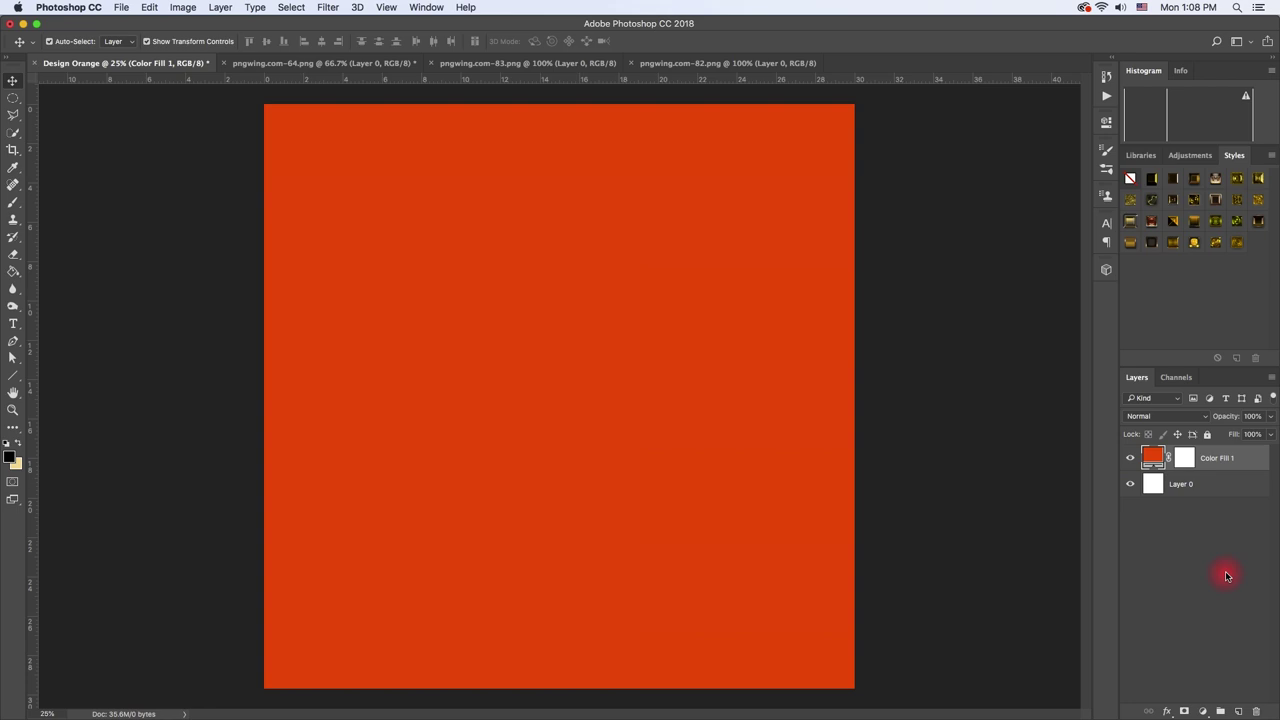
Add a new Layer 1 and fill it with solid black
{"action": "left_click", "coordinate": [1238, 711]}
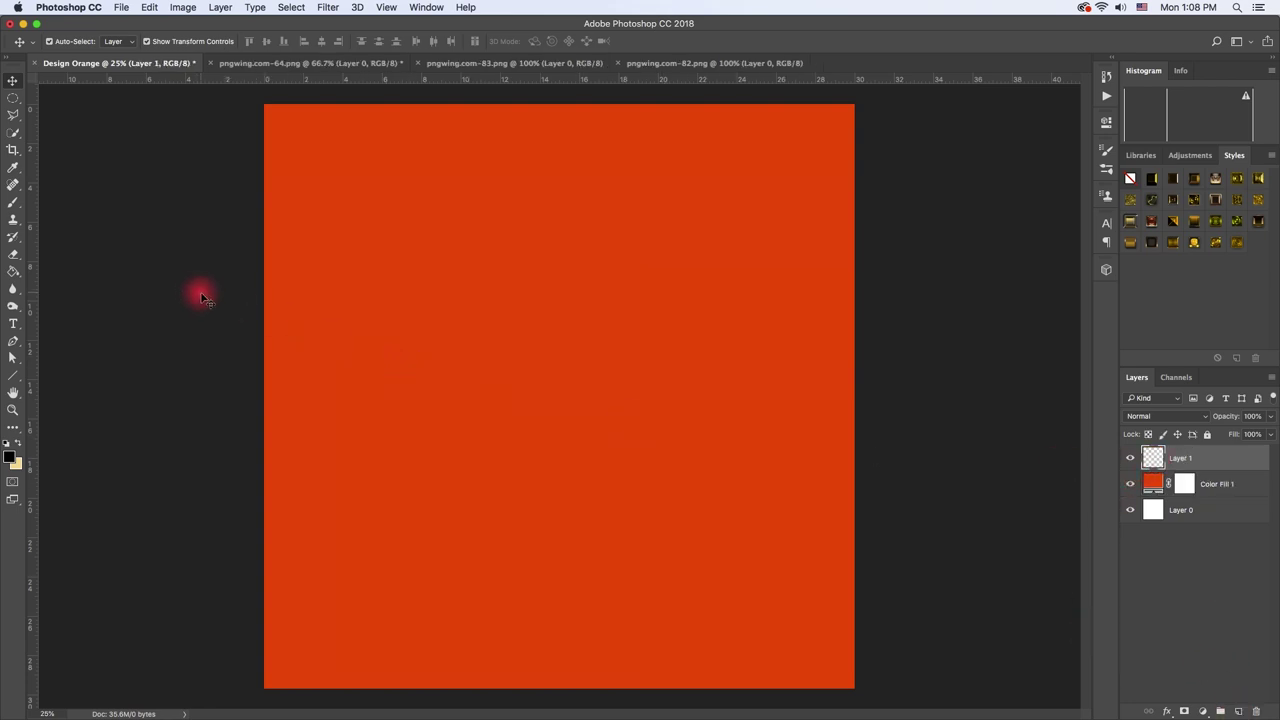
{"action": "left_click", "coordinate": [11, 457]}
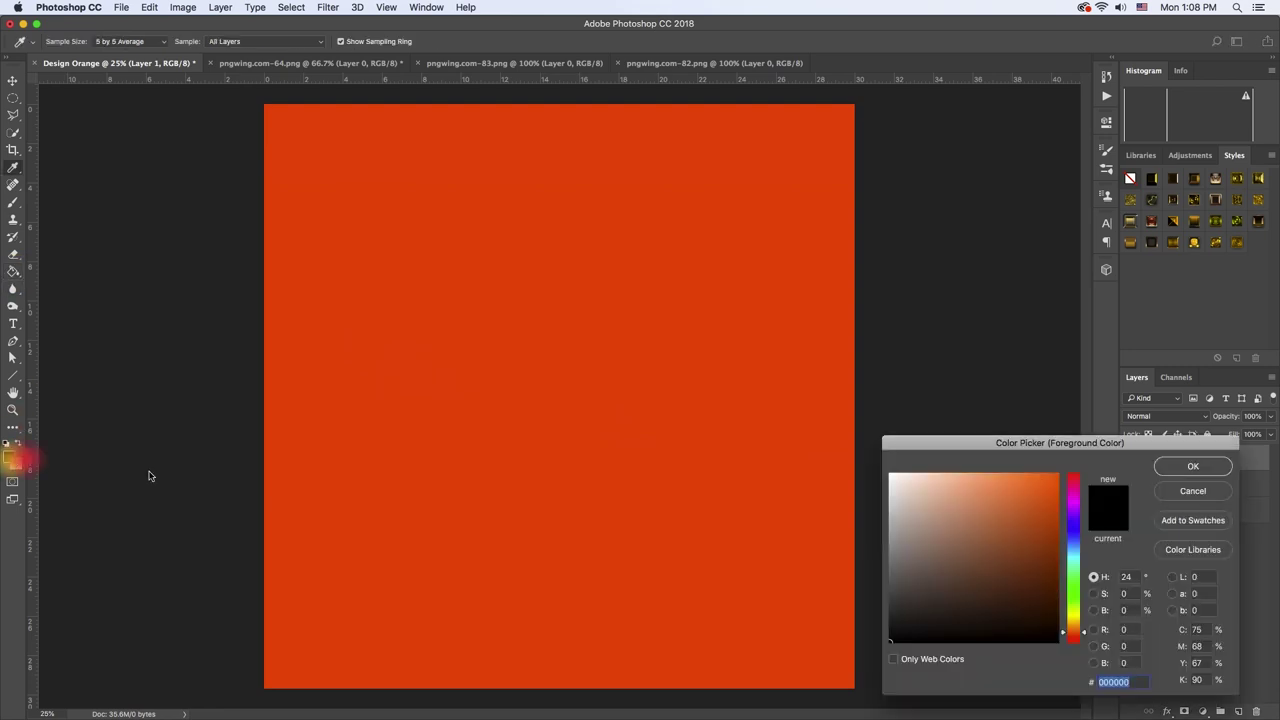
{"action": "key", "text": "Escape"}
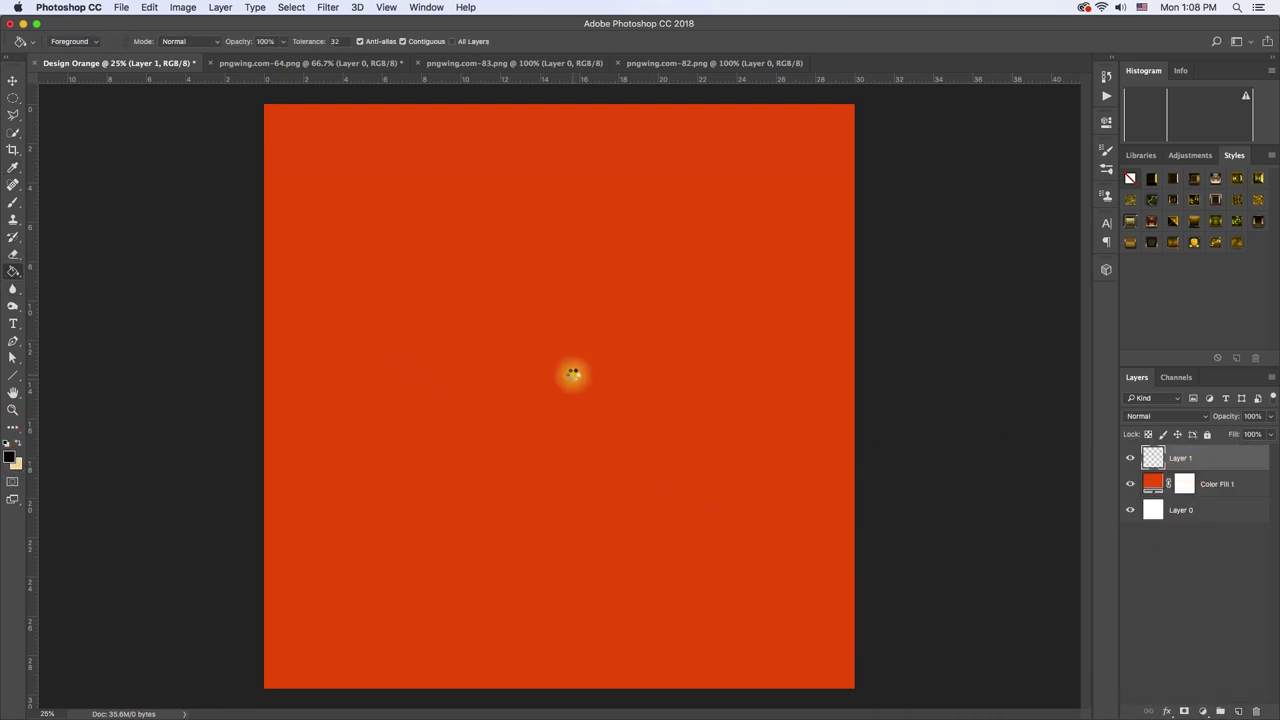
{"action": "left_click", "coordinate": [572, 374]}
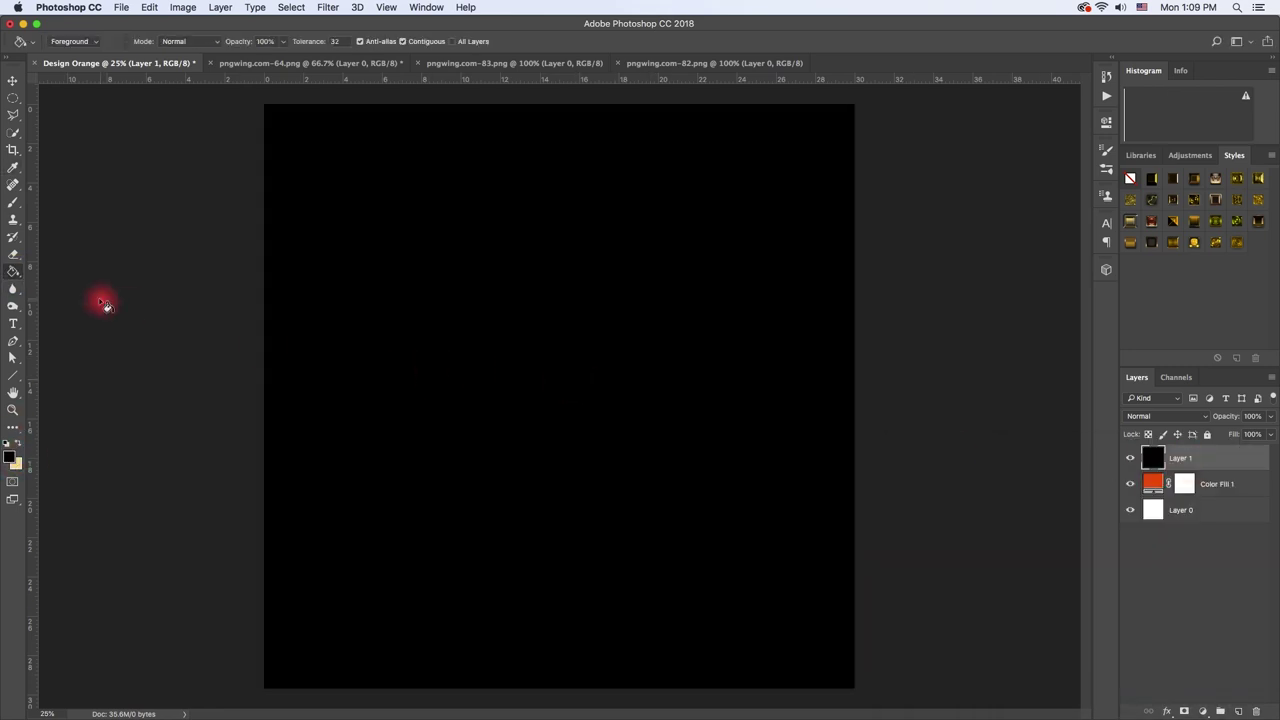
Erase Layer 1's centre with a huge soft eraser and set its opacity to 30%
{"action": "left_click", "coordinate": [13, 256]}
{"action": "left_click", "coordinate": [12, 252]}
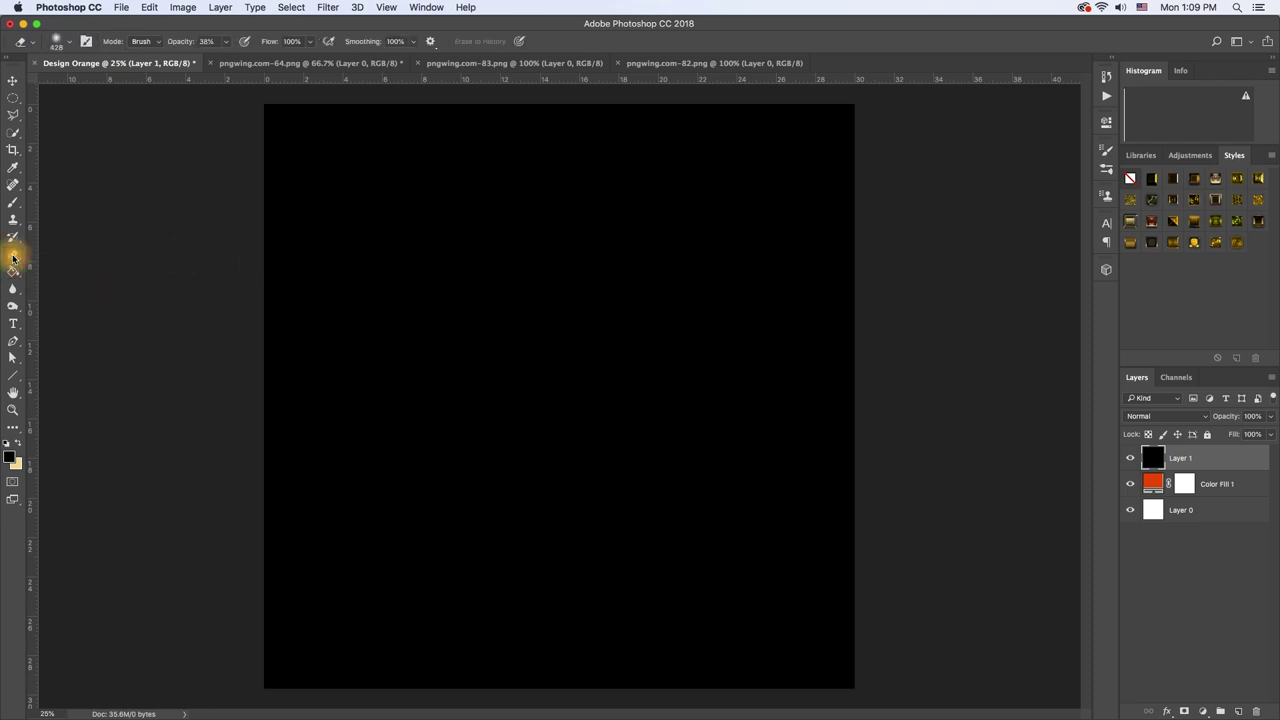
{"action": "key", "text": "bracketright"}
{"action": "key", "text": "bracketright"}
{"action": "key", "text": "bracketright"}
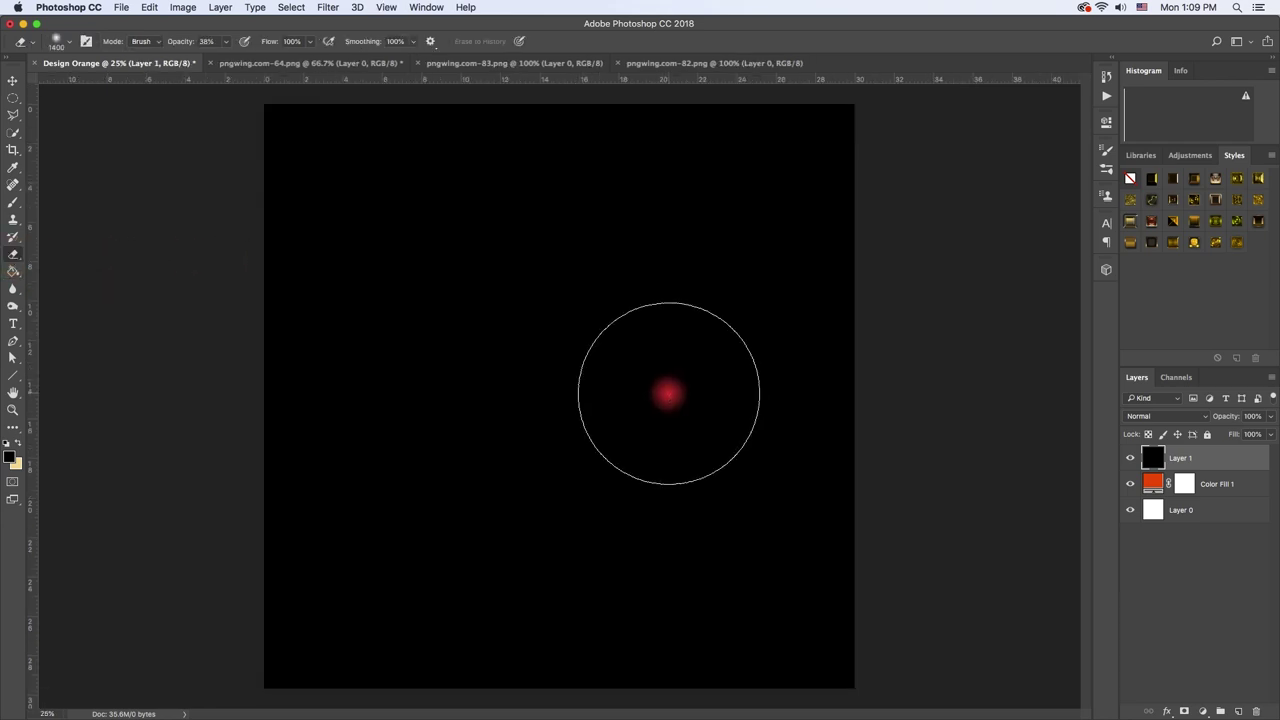
{"action": "left_click_drag", "start_coordinate": [505, 460], "coordinate": [691, 217]}
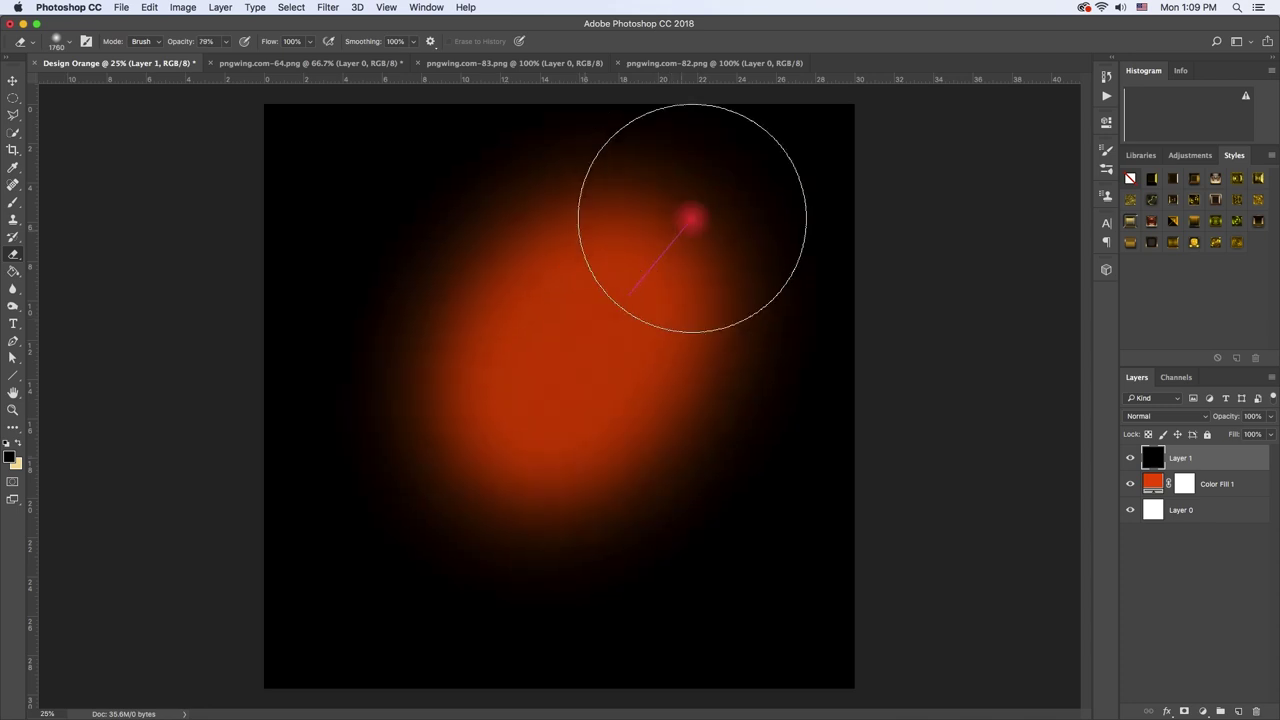
{"action": "key", "text": "7"}
{"action": "key", "text": "9"}
{"action": "key", "text": "bracketright"}
{"action": "key", "text": "bracketright"}
{"action": "key", "text": "bracketright"}
{"action": "left_click", "coordinate": [512, 513], "text": "shift"}
{"action": "mouse_move", "coordinate": [465, 593]}
{"action": "left_mouse_down"}
{"action": "mouse_move", "coordinate": [486, 406]}
{"action": "mouse_move", "coordinate": [663, 480]}
{"action": "mouse_move", "coordinate": [663, 263]}
{"action": "mouse_move", "coordinate": [462, 347]}
{"action": "mouse_move", "coordinate": [523, 420]}
{"action": "mouse_move", "coordinate": [680, 443]}
{"action": "mouse_move", "coordinate": [508, 464]}
{"action": "left_mouse_up"}
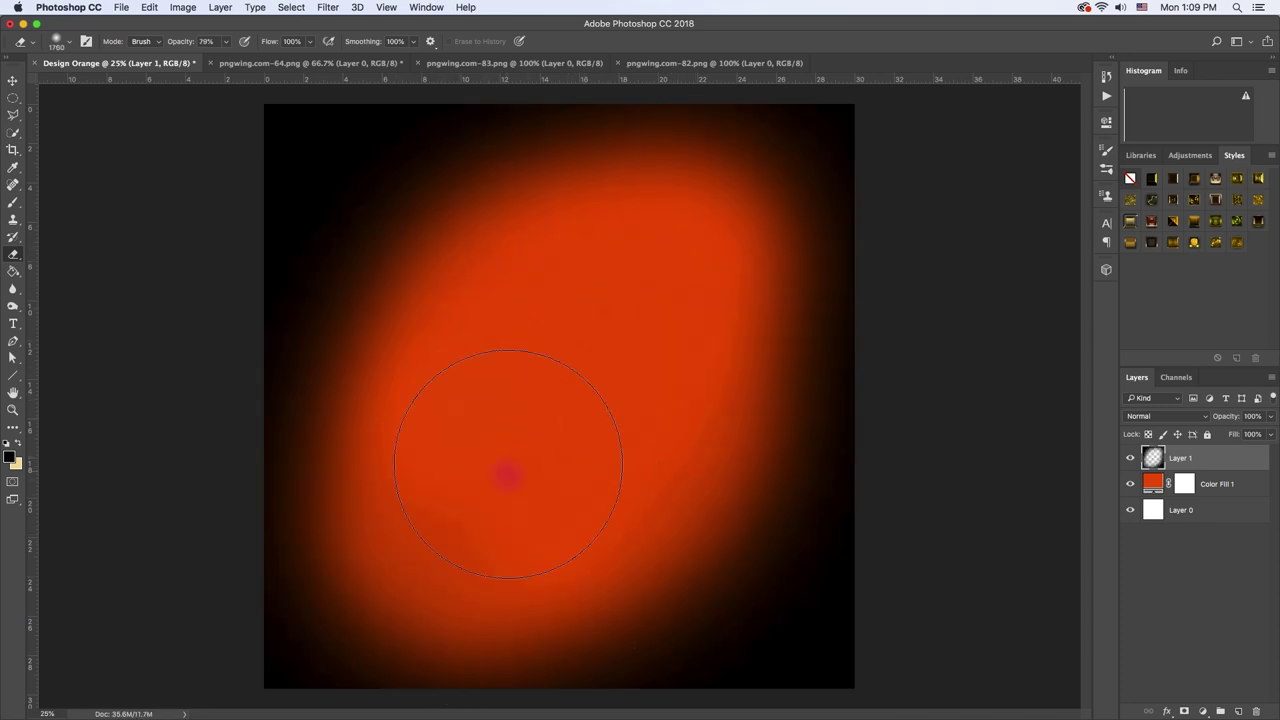
{"action": "type", "text": "v"}
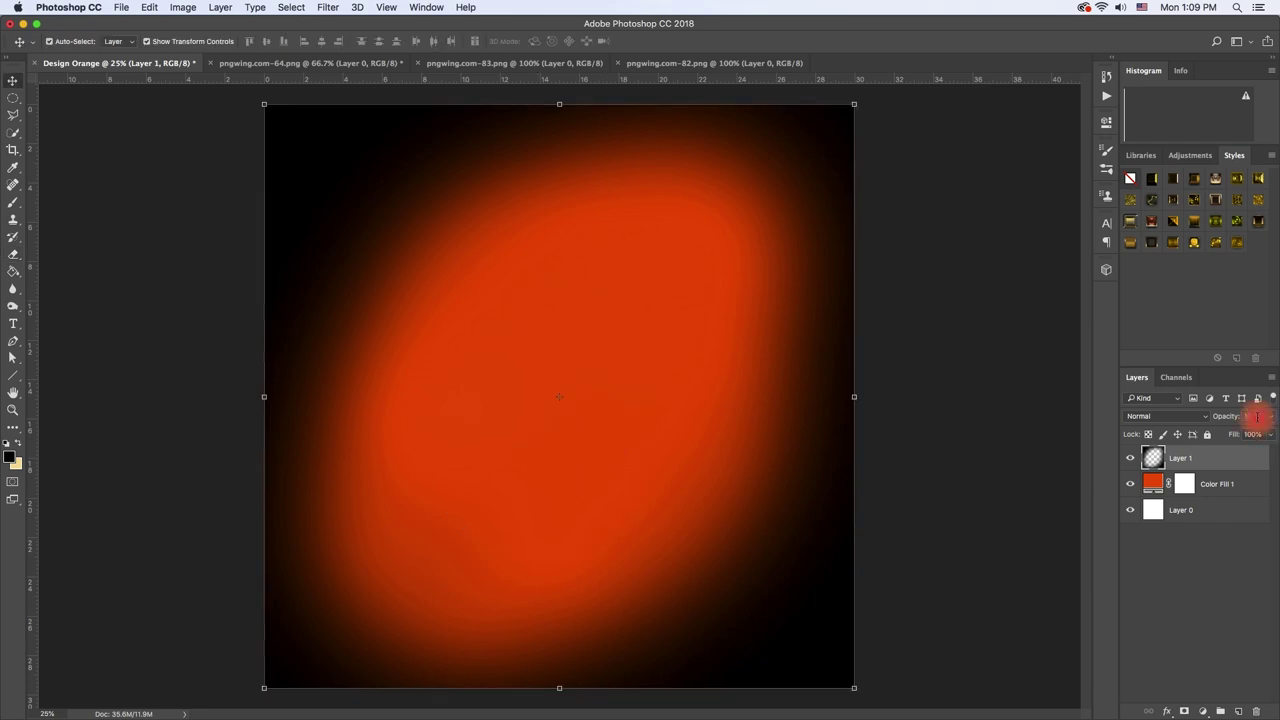
{"action": "type", "text": "30"}
{"action": "left_click", "coordinate": [930, 419]}
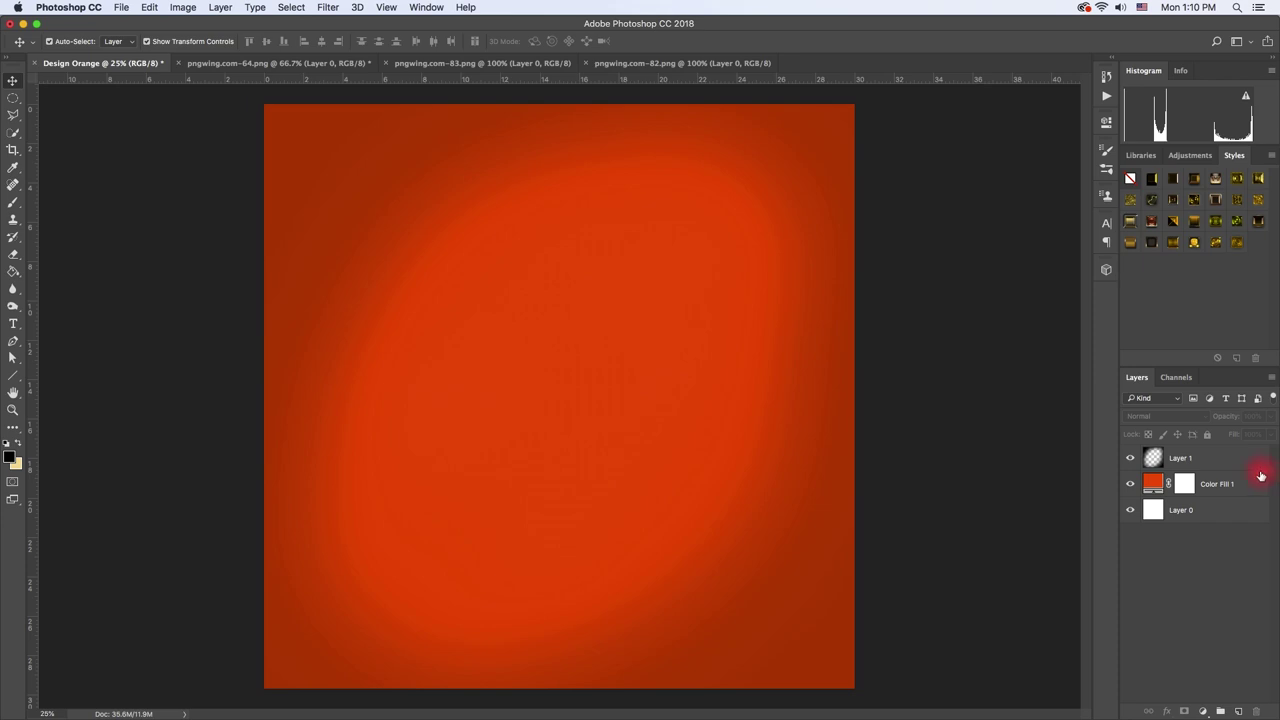
Add Layer 2 and paint a black horizontal band with the Soft Round brush
{"action": "left_click", "coordinate": [1185, 465]}
{"action": "left_click", "coordinate": [1237, 709]}
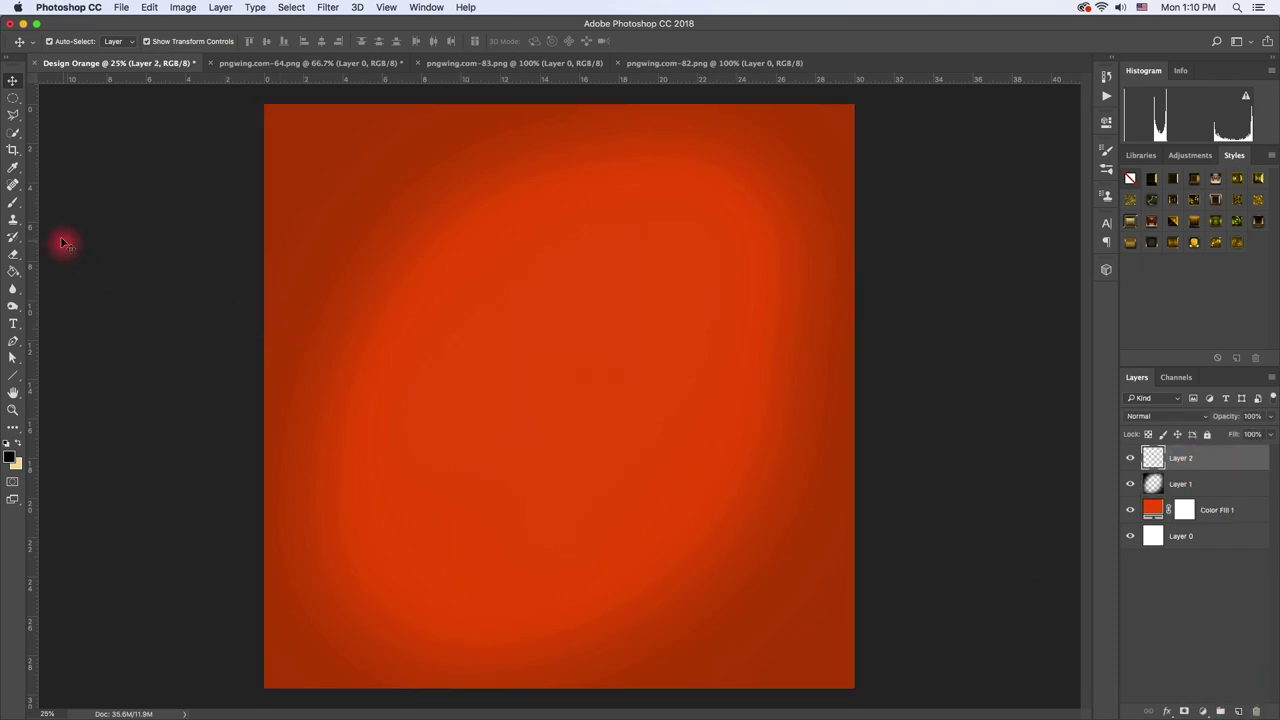
{"action": "left_click", "coordinate": [15, 205]}
{"action": "right_click", "coordinate": [620, 390]}
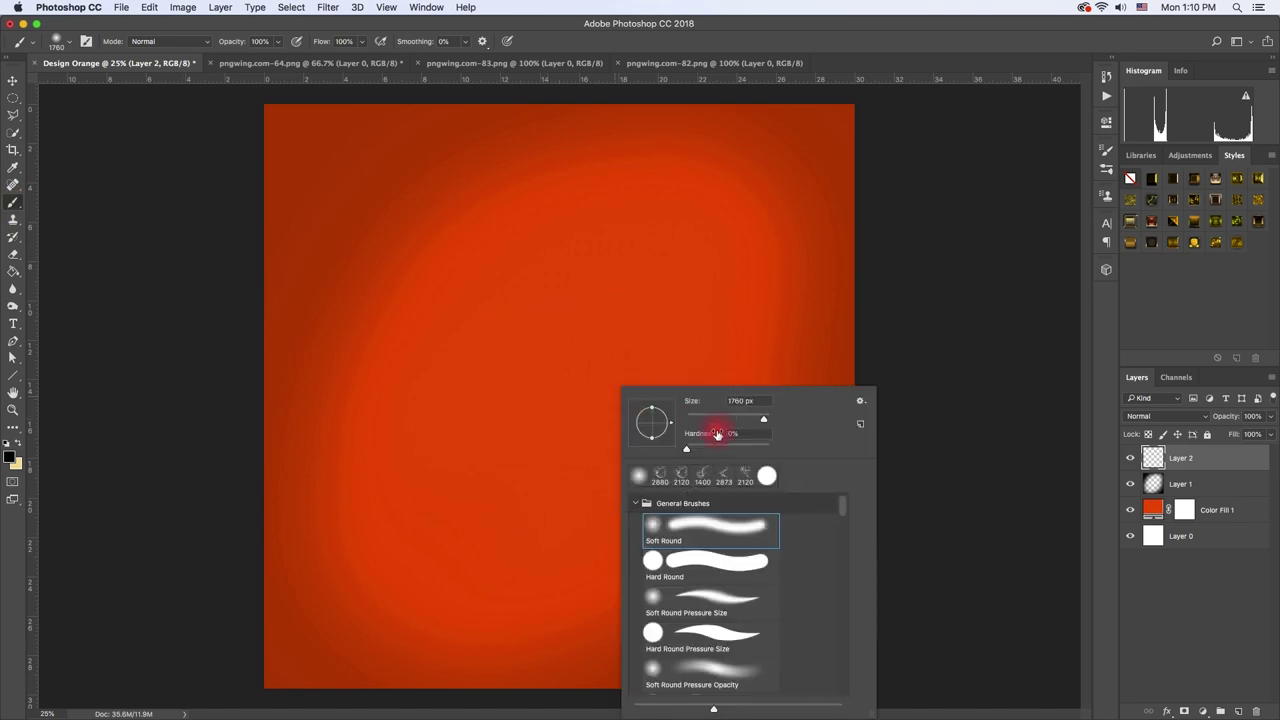
{"action": "left_click", "coordinate": [1155, 462]}
{"action": "right_click", "coordinate": [875, 422]}
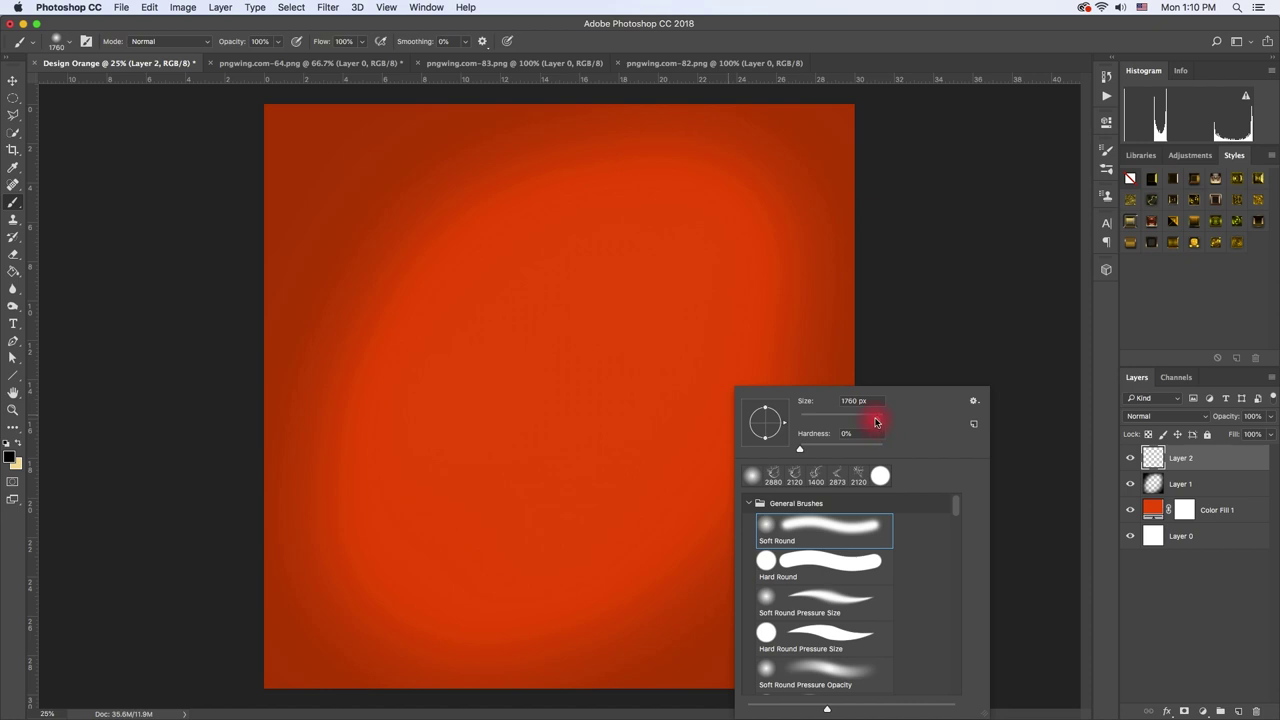
{"action": "type", "text": "1040"}
{"action": "key", "text": "Return"}
{"action": "mouse_move", "coordinate": [845, 360]}
{"action": "left_mouse_down"}
{"action": "mouse_move", "coordinate": [756, 424]}
{"action": "mouse_move", "coordinate": [766, 409]}
{"action": "mouse_move", "coordinate": [563, 423]}
{"action": "mouse_move", "coordinate": [766, 417]}
{"action": "mouse_move", "coordinate": [843, 461]}
{"action": "mouse_move", "coordinate": [943, 483]}
{"action": "mouse_move", "coordinate": [780, 380]}
{"action": "left_mouse_up"}
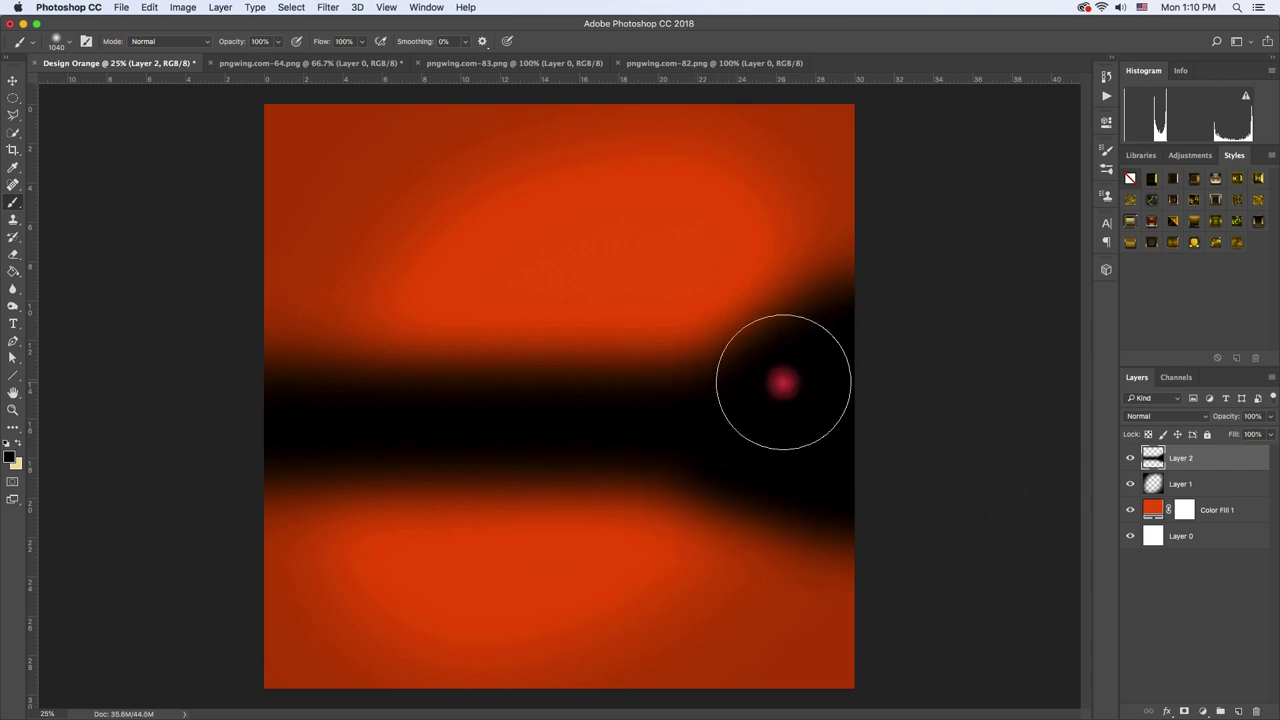
Soften the band's edges and lighten its right side with a low-opacity eraser
{"action": "left_click", "coordinate": [13, 258]}
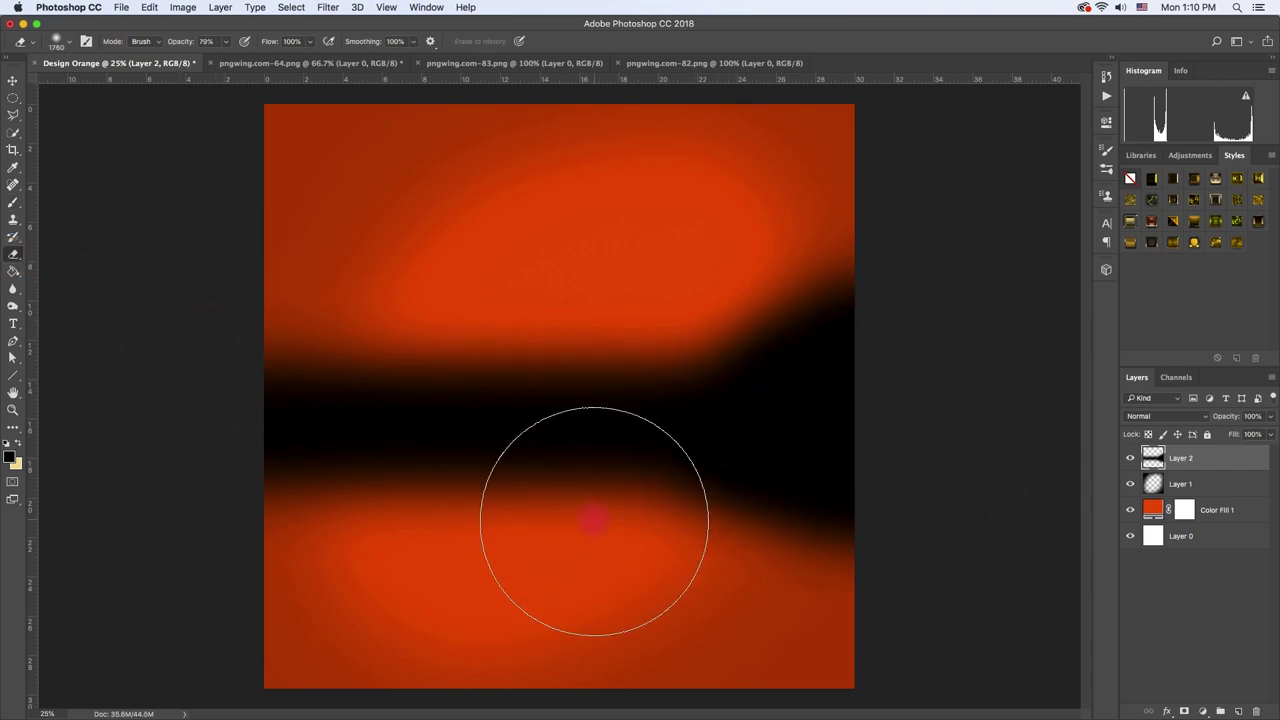
{"action": "left_click_drag", "start_coordinate": [571, 571], "coordinate": [186, 551]}
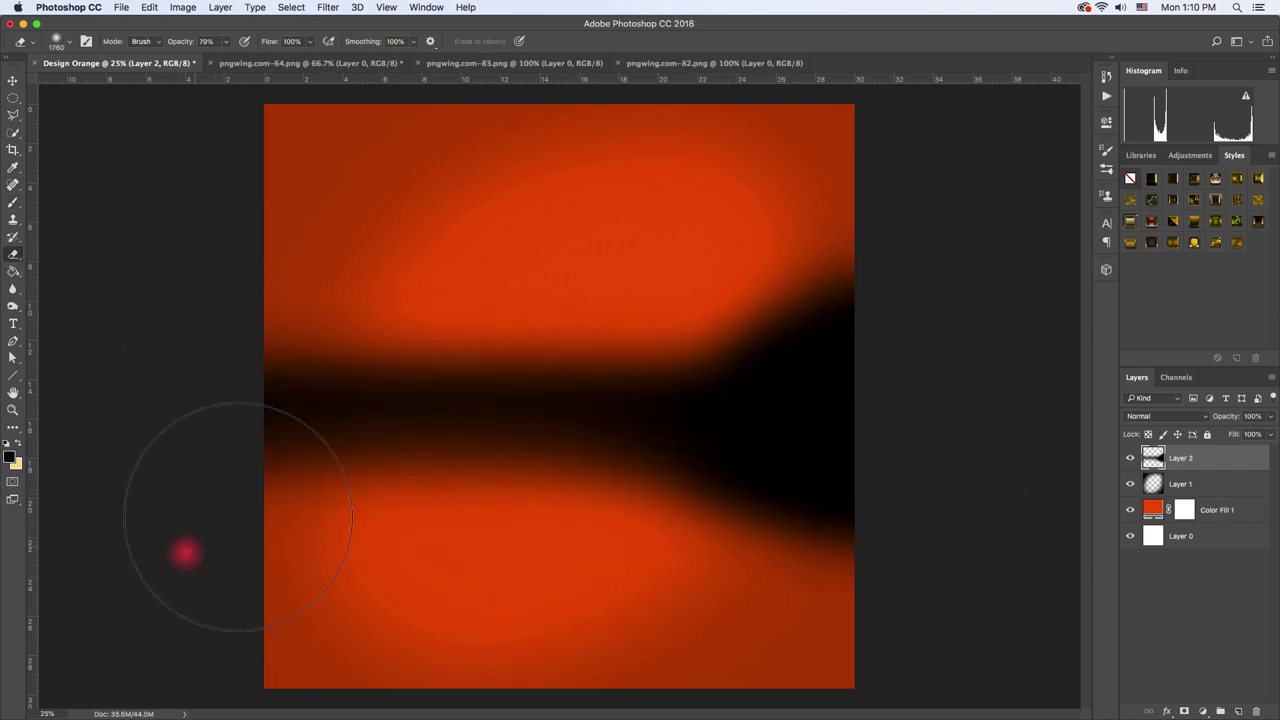
{"action": "left_click_drag", "start_coordinate": [650, 380], "coordinate": [206, 370]}
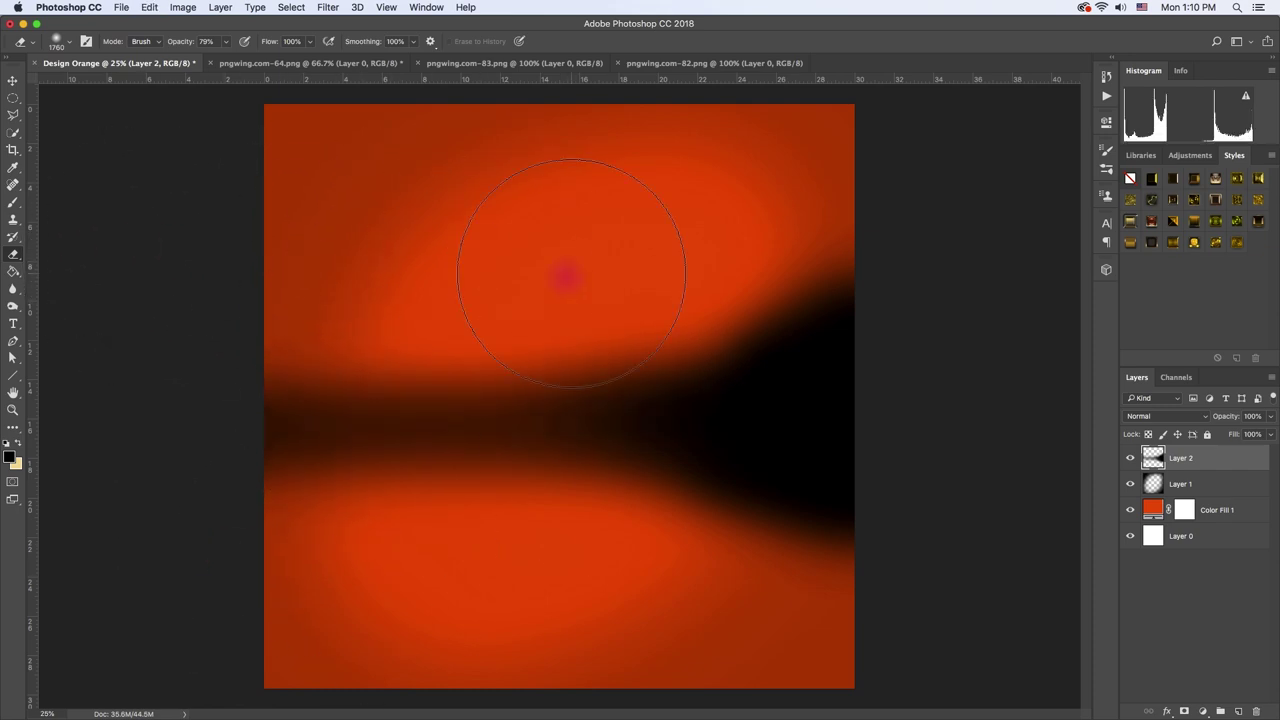
{"action": "left_click_drag", "start_coordinate": [566, 274], "coordinate": [945, 677]}
{"action": "left_click_drag", "start_coordinate": [226, 41], "coordinate": [188, 62]}
{"action": "left_click_drag", "start_coordinate": [623, 514], "coordinate": [906, 230]}
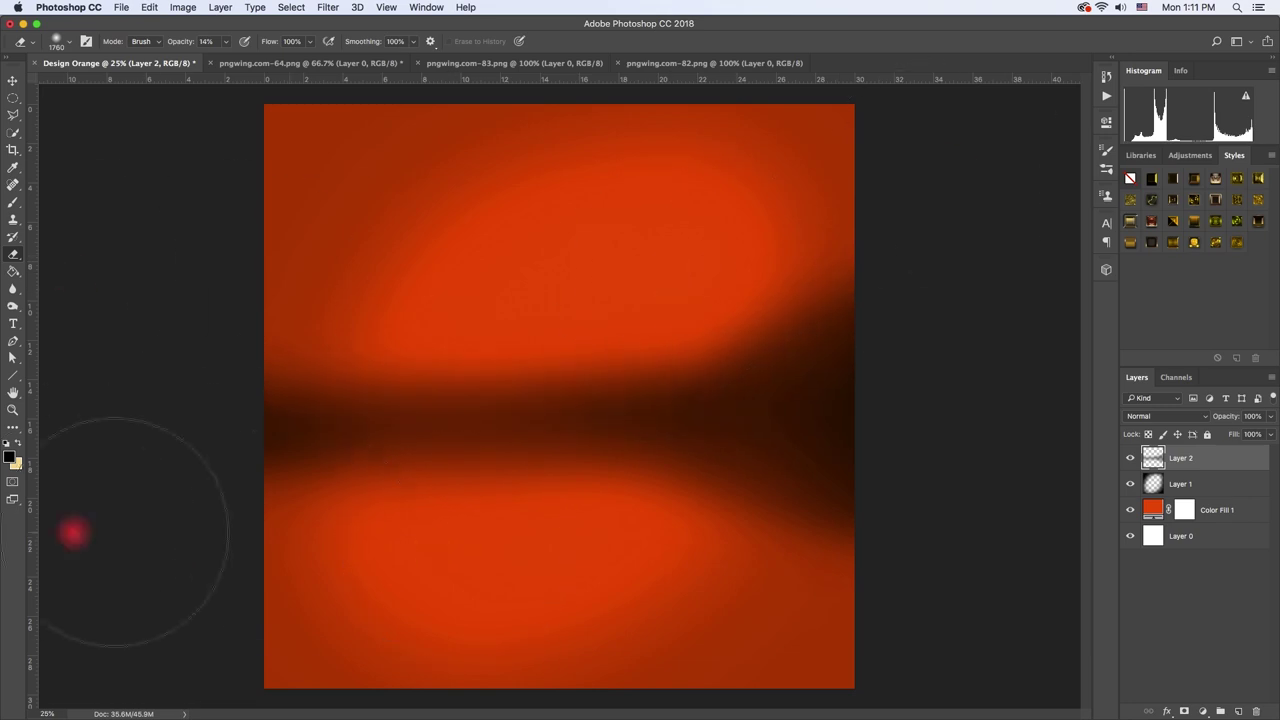
{"action": "left_click", "coordinate": [825, 317]}
Dab faint erasures across the band's lower-left, then add an empty Layer 3
{"action": "left_click_drag", "start_coordinate": [611, 543], "coordinate": [332, 503]}
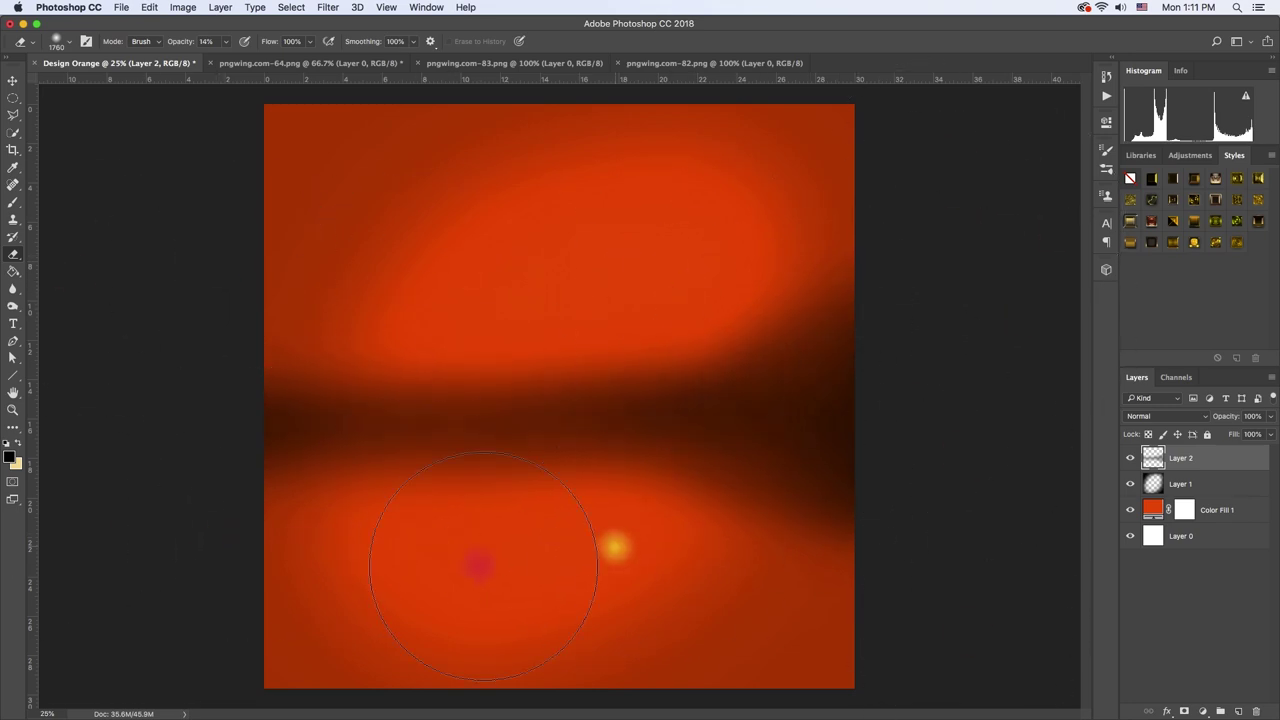
{"action": "left_click", "coordinate": [271, 520]}
{"action": "left_click", "coordinate": [713, 515]}
{"action": "left_click", "coordinate": [409, 276]}
{"action": "left_click", "coordinate": [31, 565]}
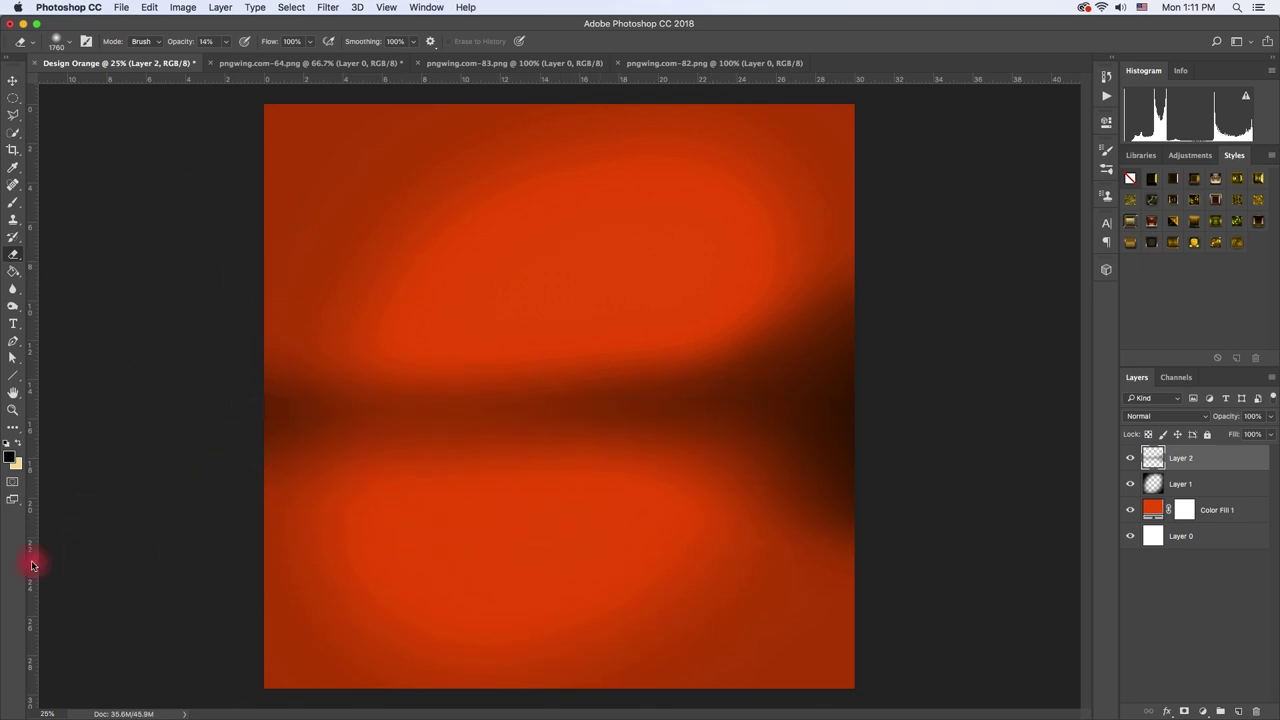
{"action": "left_click", "coordinate": [13, 85]}
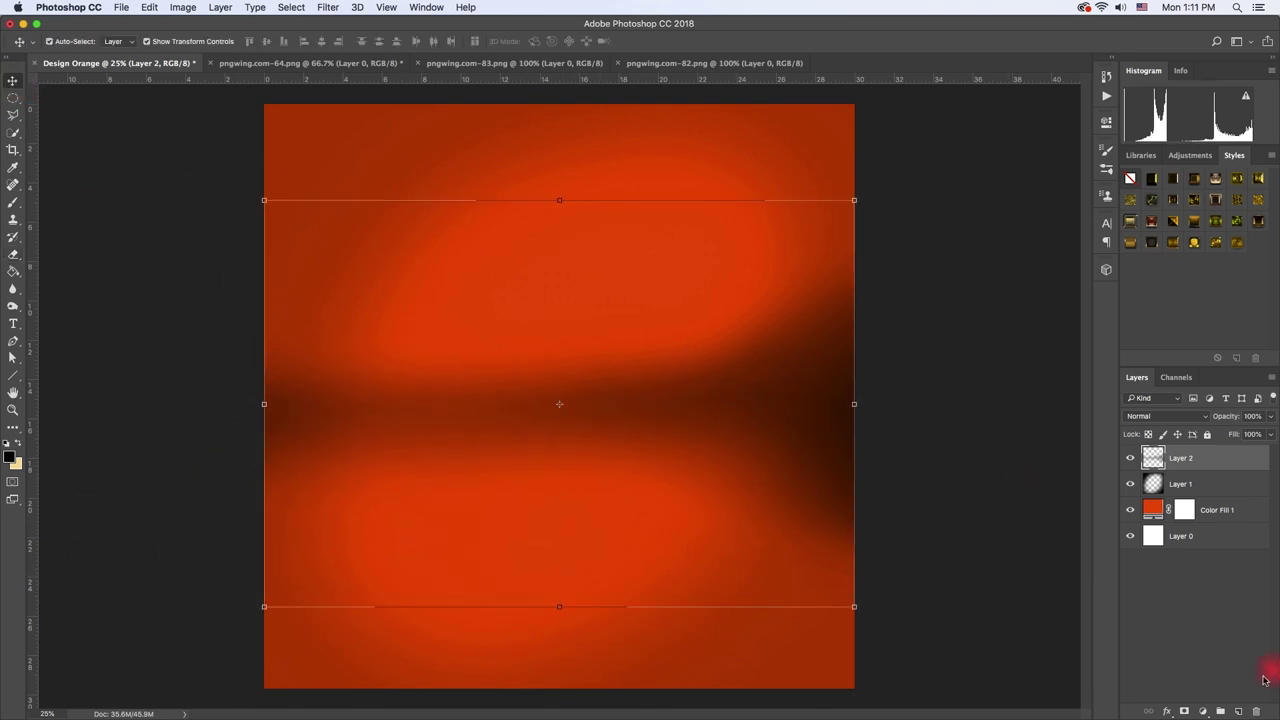
{"action": "left_click", "coordinate": [1240, 712]}
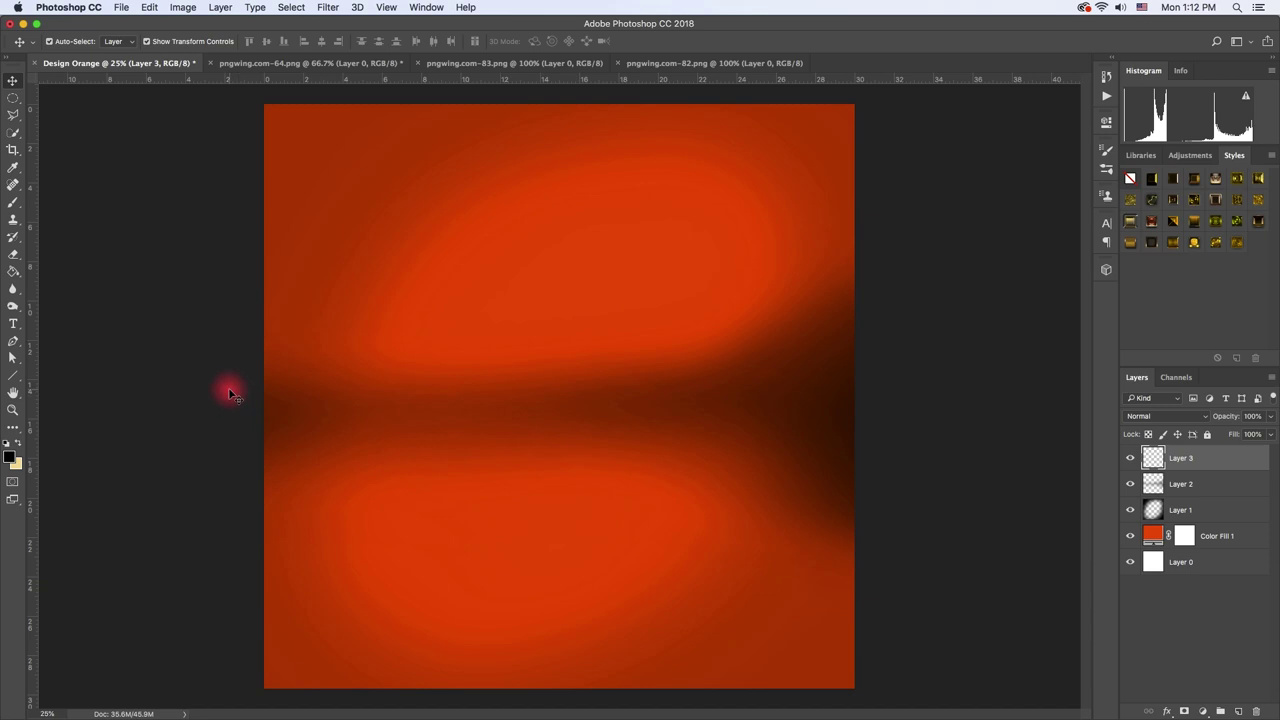
Paint a soft yellow ffb400 dab at the centre of Layer 3
{"action": "left_click", "coordinate": [13, 205]}
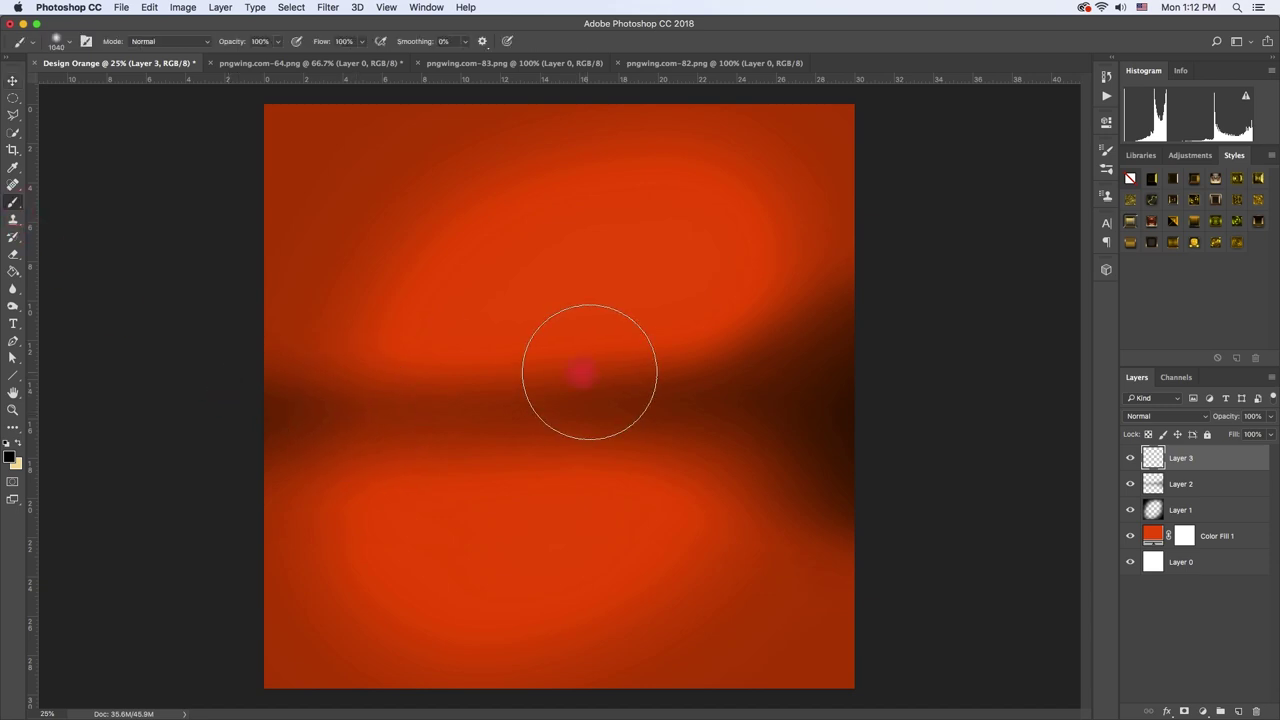
{"action": "right_click", "coordinate": [661, 402]}
{"action": "left_click", "coordinate": [11, 458]}
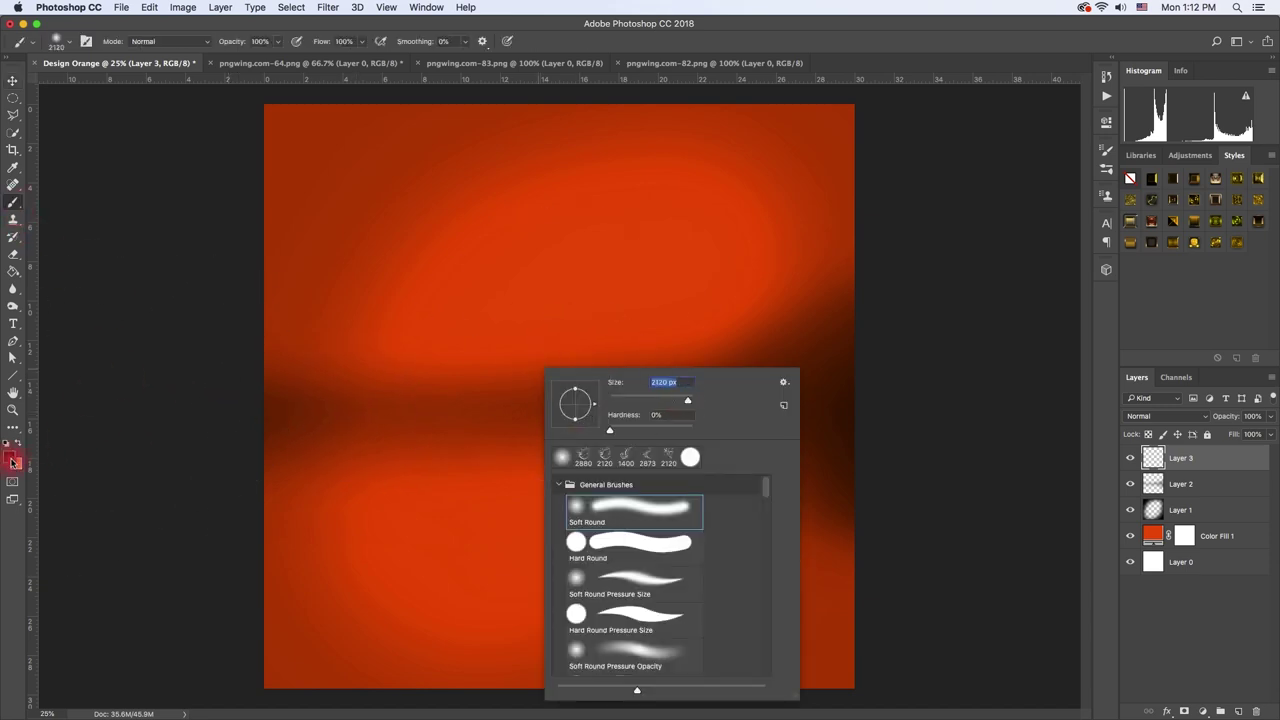
{"action": "left_click", "coordinate": [1057, 476]}
{"action": "left_click_drag", "start_coordinate": [1073, 620], "coordinate": [1073, 612]}
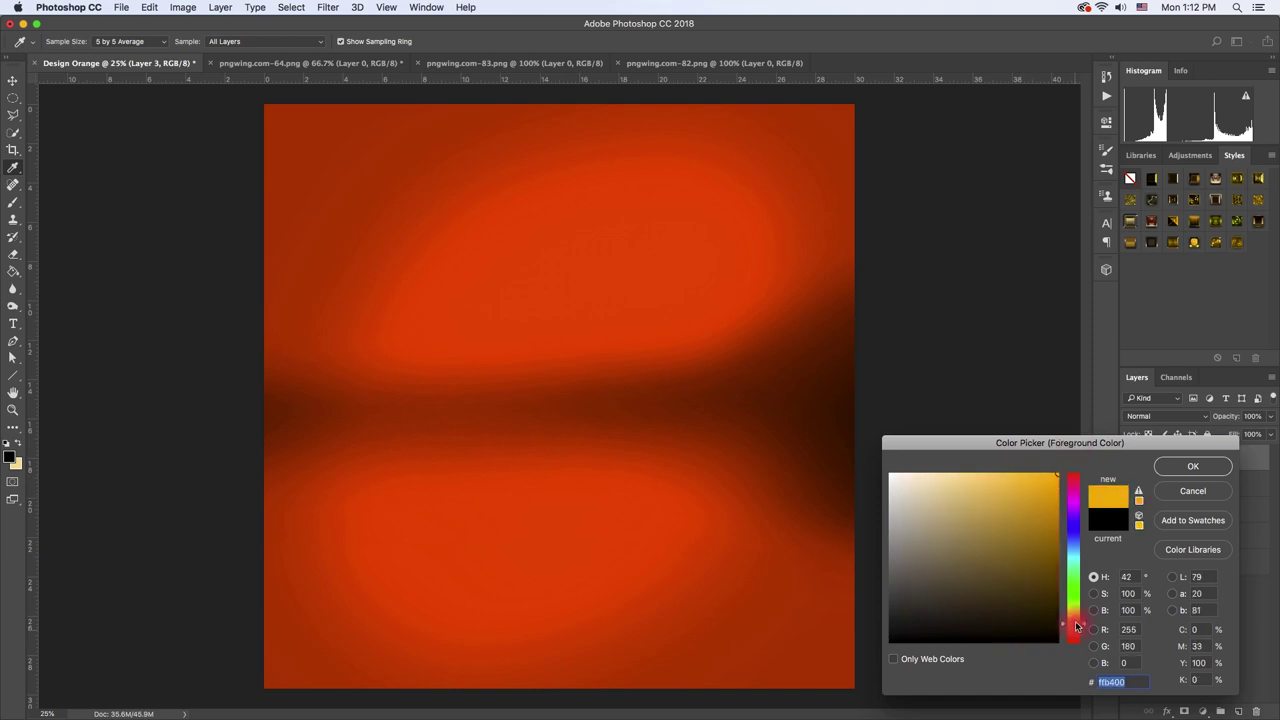
{"action": "left_click", "coordinate": [1193, 466]}
{"action": "left_click_drag", "start_coordinate": [531, 380], "coordinate": [548, 384]}
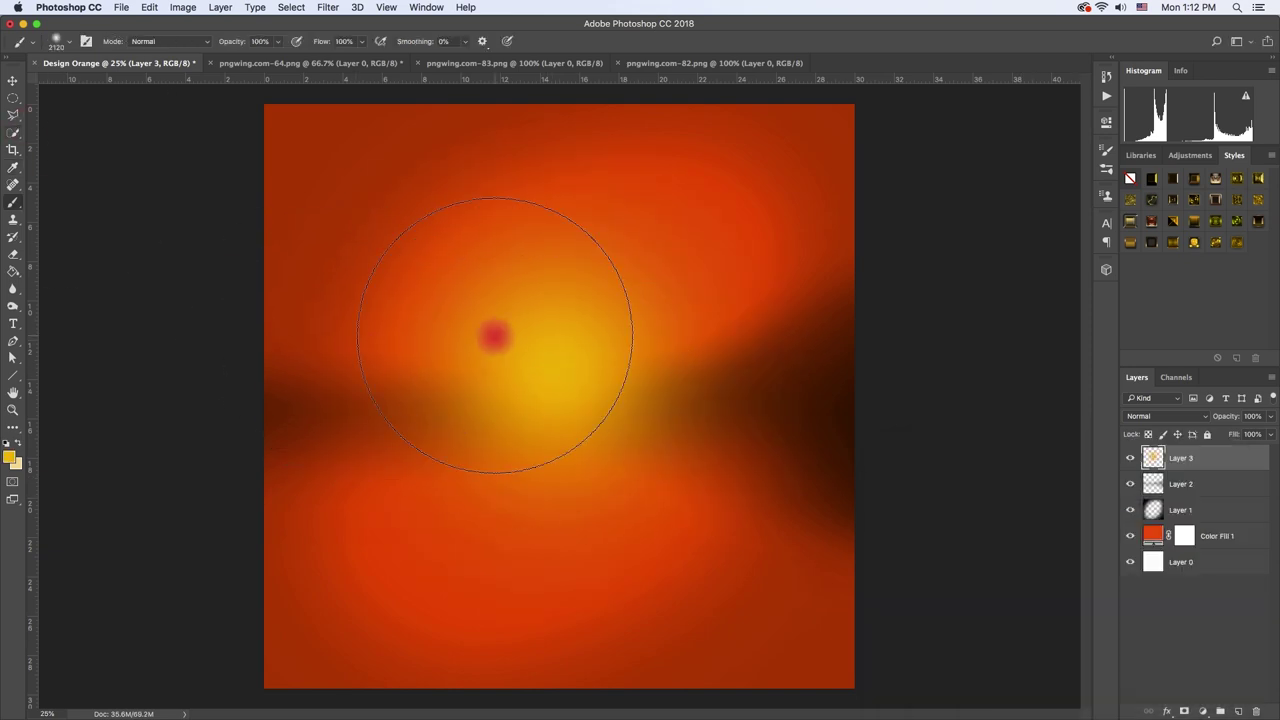
Free Transform the yellow dab into a flat, wide glow near the canvas bottom
{"action": "key", "text": "ctrl+t"}
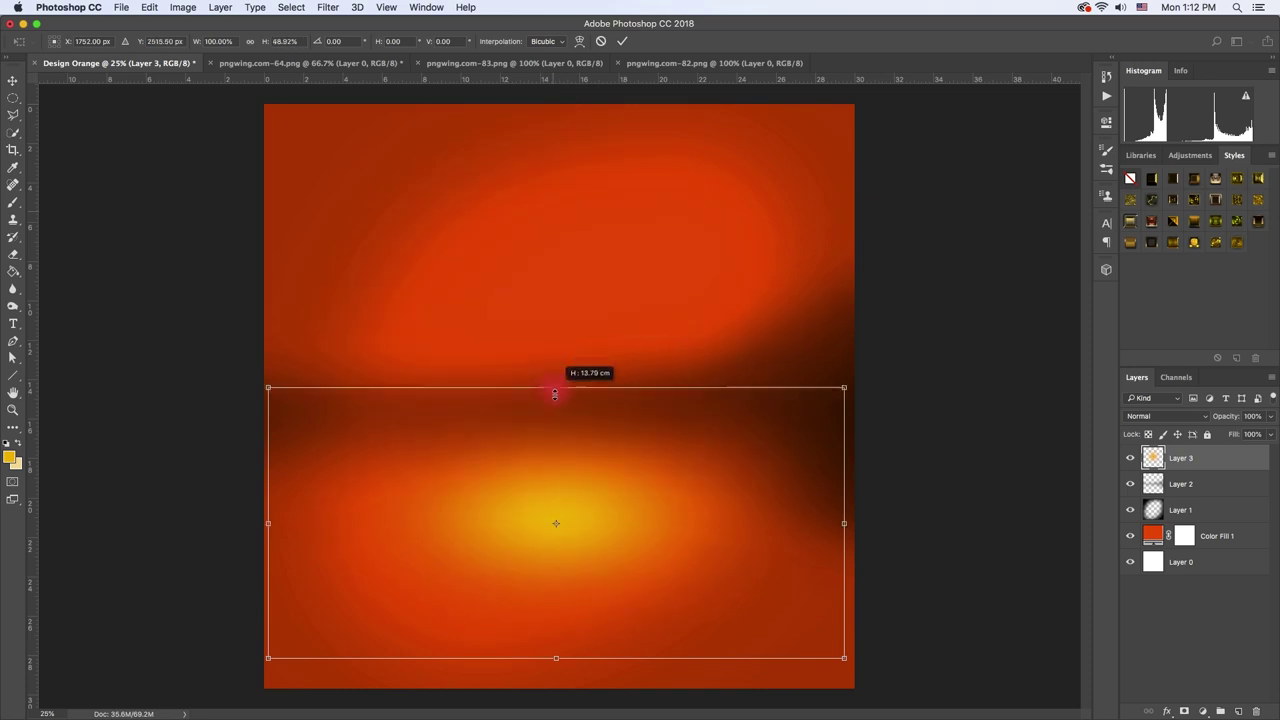
{"action": "left_click_drag", "start_coordinate": [555, 103], "coordinate": [560, 470]}
{"action": "left_click_drag", "start_coordinate": [611, 509], "coordinate": [540, 525]}
{"action": "mouse_move", "coordinate": [475, 477]}
{"action": "left_mouse_down"}
{"action": "mouse_move", "coordinate": [477, 531]}
{"action": "mouse_move", "coordinate": [531, 540]}
{"action": "left_mouse_up"}
{"action": "left_click_drag", "start_coordinate": [761, 573], "coordinate": [800, 569]}
{"action": "left_click_drag", "start_coordinate": [648, 569], "coordinate": [633, 570]}
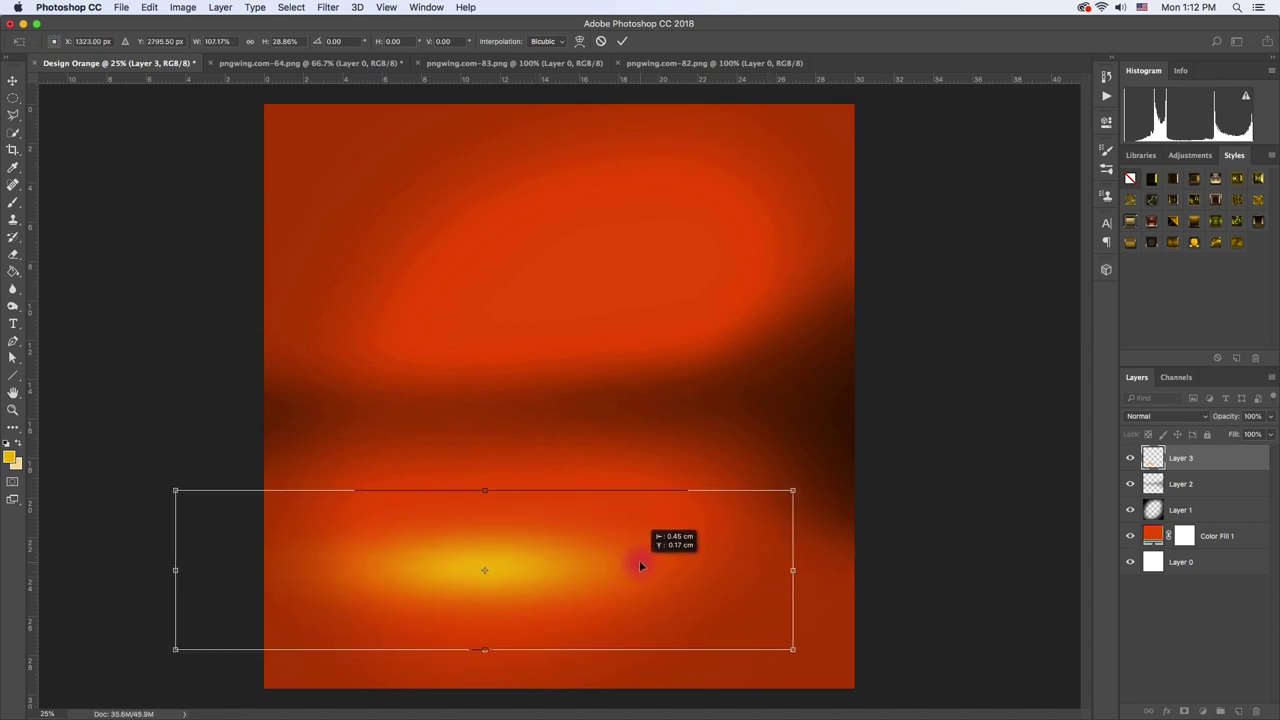
{"action": "key", "text": "Return"}
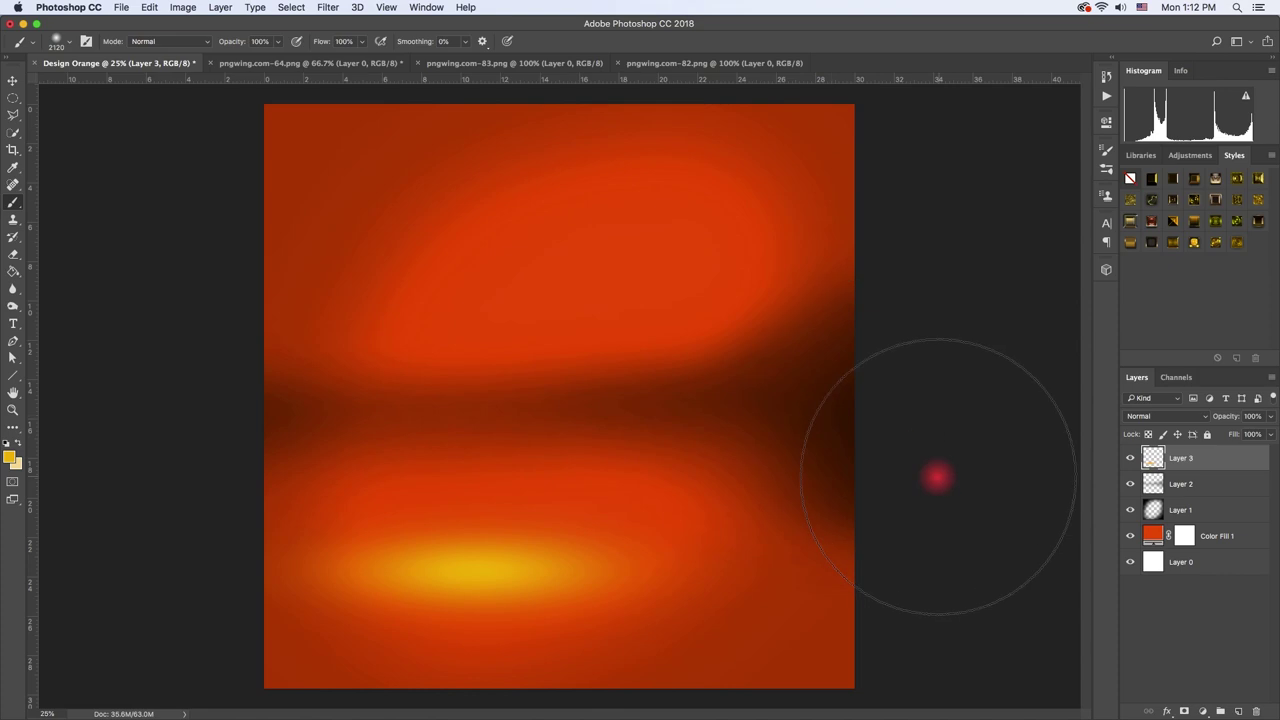
Paint a yellow blob on Layer 4, rotated about 44° and stretched diagonally
{"action": "left_click", "coordinate": [1239, 711]}
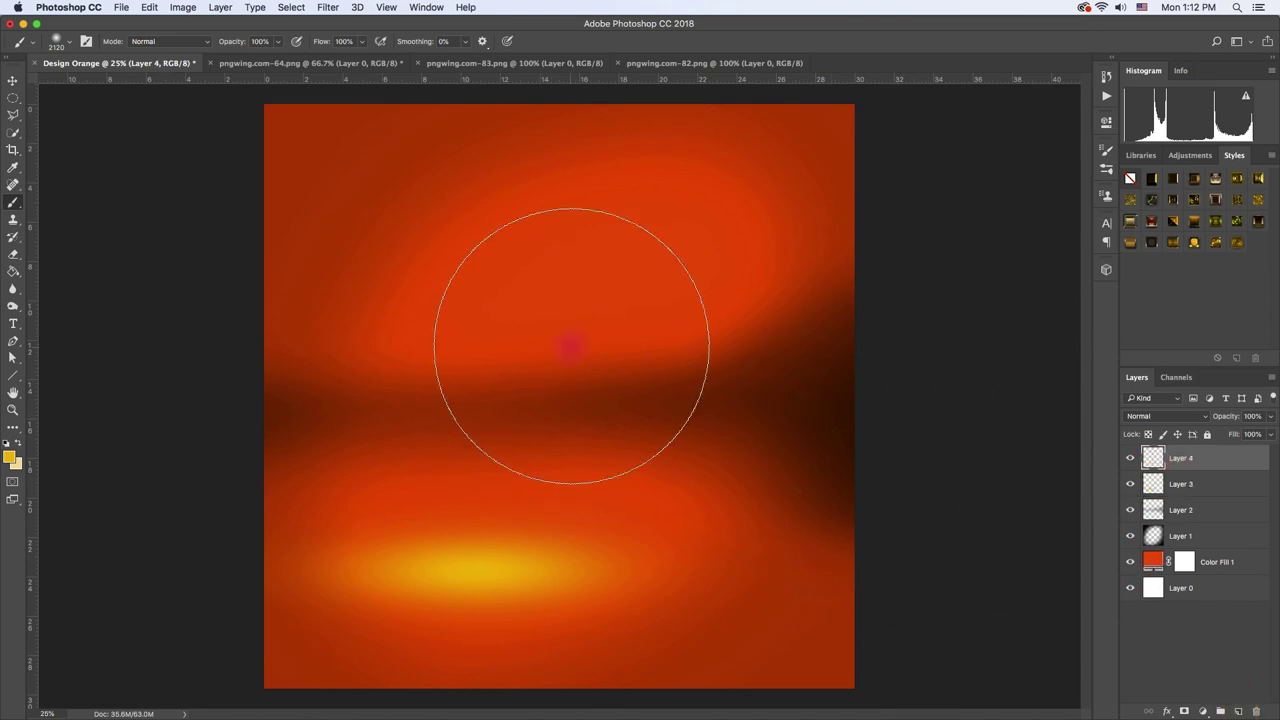
{"action": "left_click", "coordinate": [562, 338]}
{"action": "key", "text": "ctrl+t"}
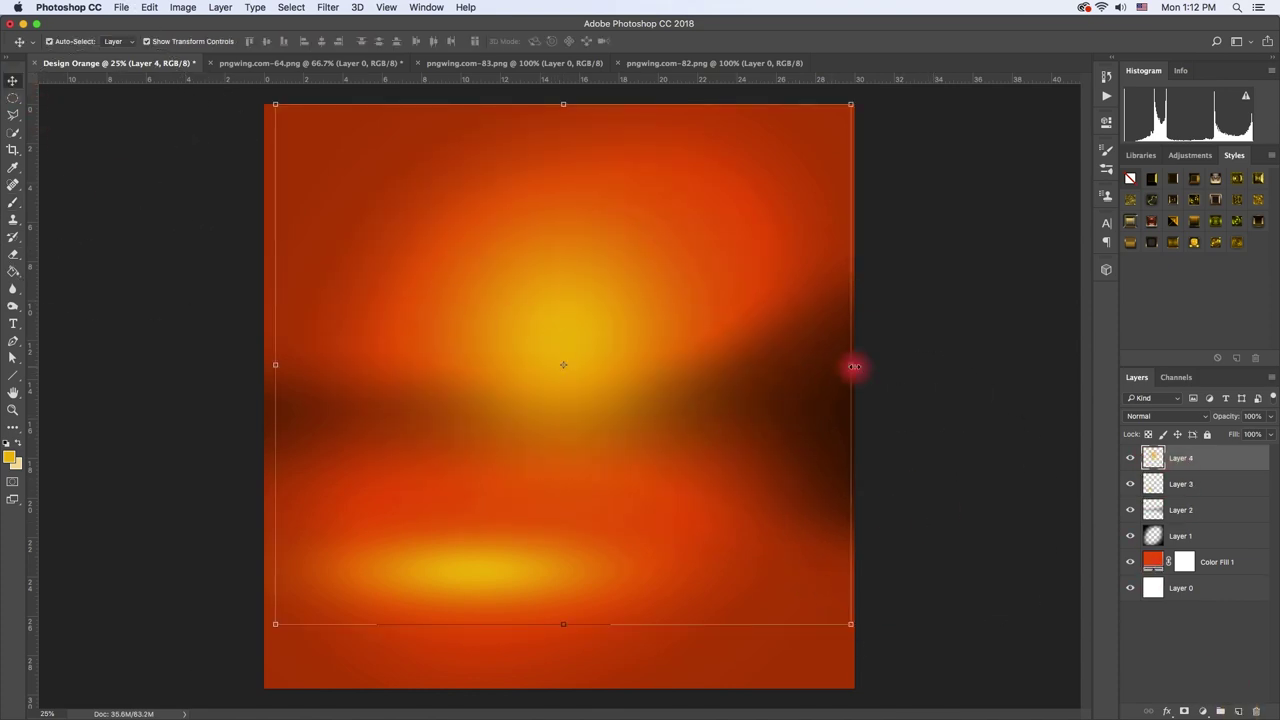
{"action": "left_click_drag", "start_coordinate": [851, 366], "coordinate": [778, 500]}
{"action": "left_click_drag", "start_coordinate": [723, 174], "coordinate": [1056, 25]}
{"action": "left_click_drag", "start_coordinate": [391, 560], "coordinate": [286, 643]}
{"action": "left_click_drag", "start_coordinate": [692, 307], "coordinate": [706, 314]}
{"action": "left_click_drag", "start_coordinate": [928, 440], "coordinate": [915, 505]}
{"action": "left_click_drag", "start_coordinate": [277, 600], "coordinate": [288, 652]}
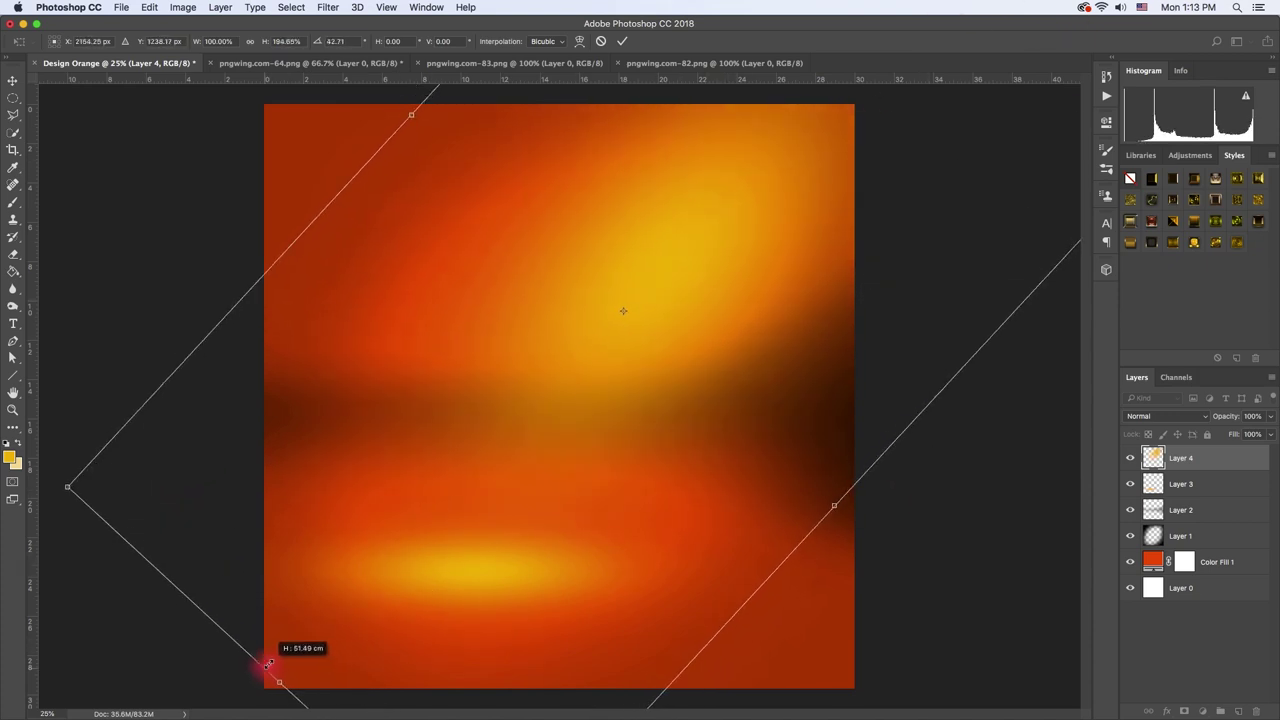
{"action": "key", "text": "Return"}
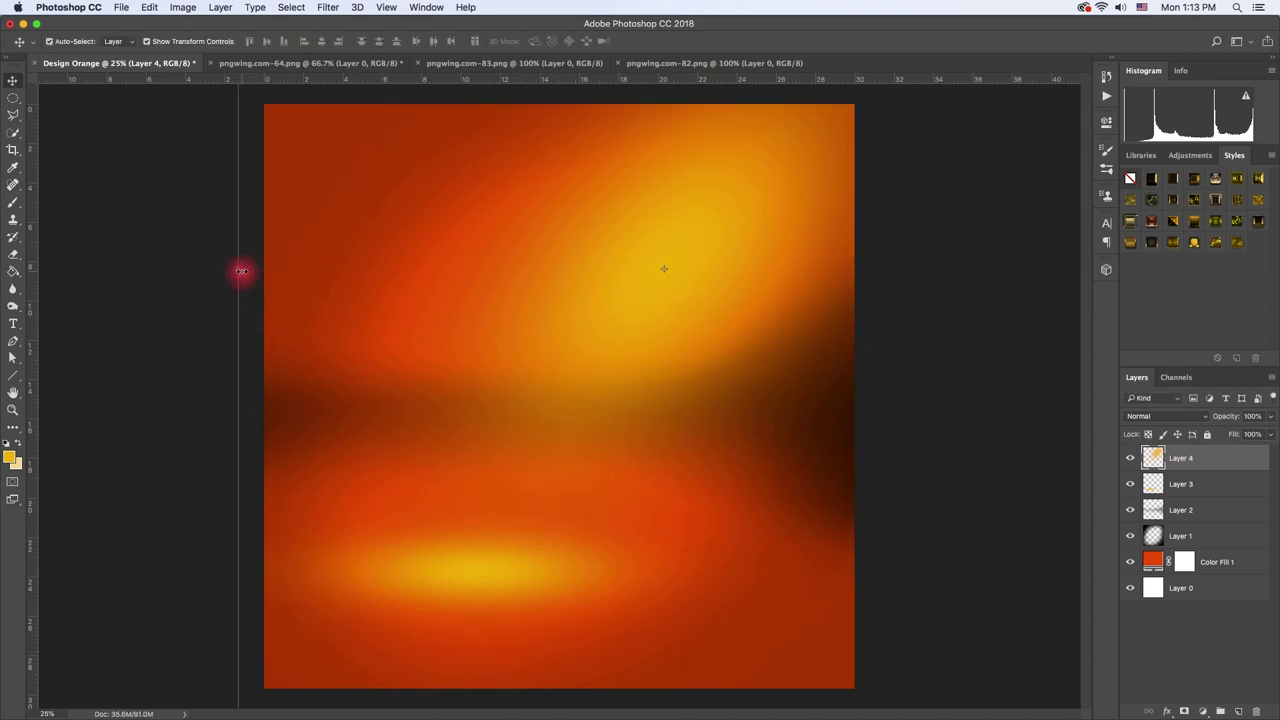
Move the diagonal glow to the upper right and select Layer 2
{"action": "left_click_drag", "start_coordinate": [242, 271], "coordinate": [510, 302]}
{"action": "double_click", "coordinate": [519, 470]}
{"action": "left_click", "coordinate": [909, 481]}
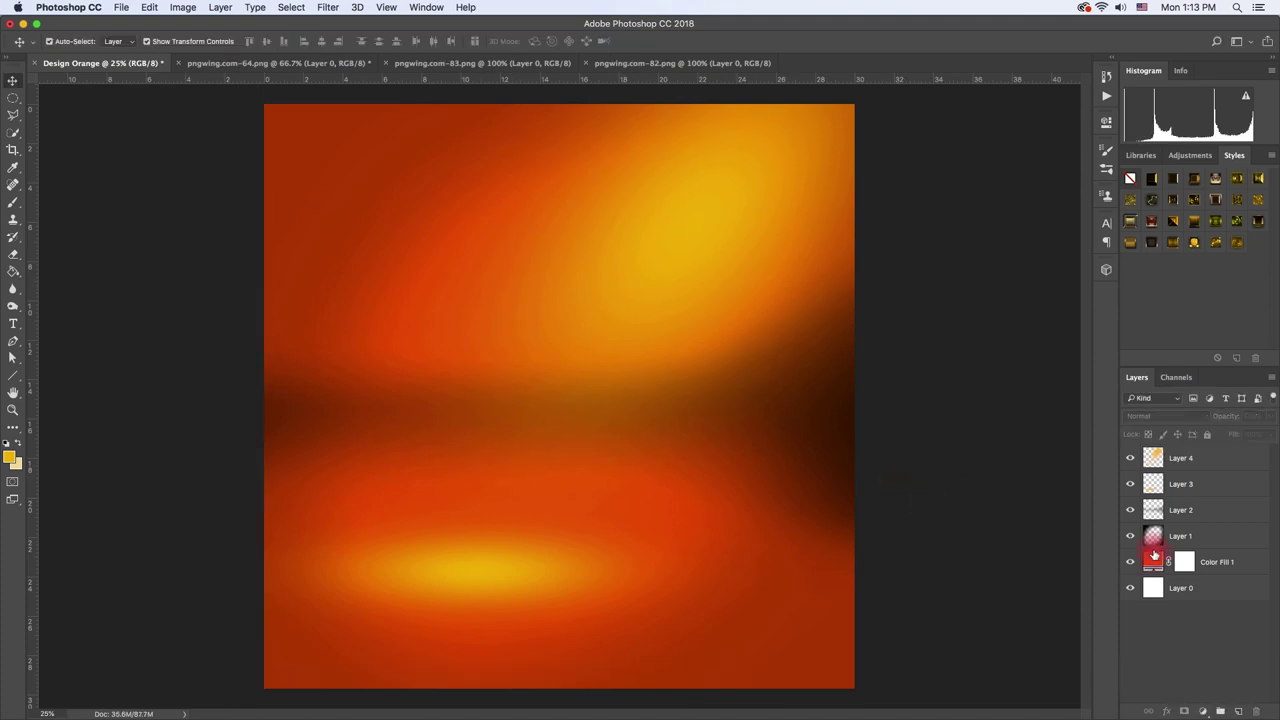
{"action": "left_click", "coordinate": [1174, 510]}
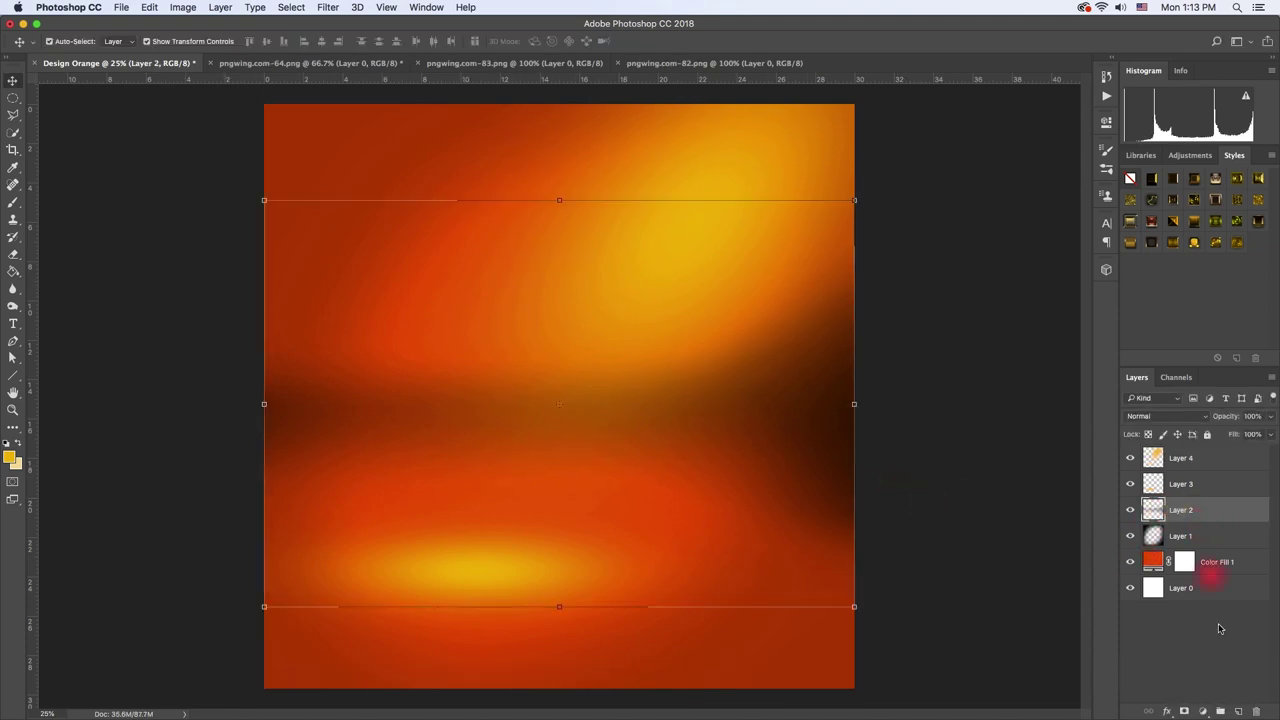
Add Layer 5 above Layer 2 and paint a wide soft black band across the middle
{"action": "left_click", "coordinate": [1239, 710]}
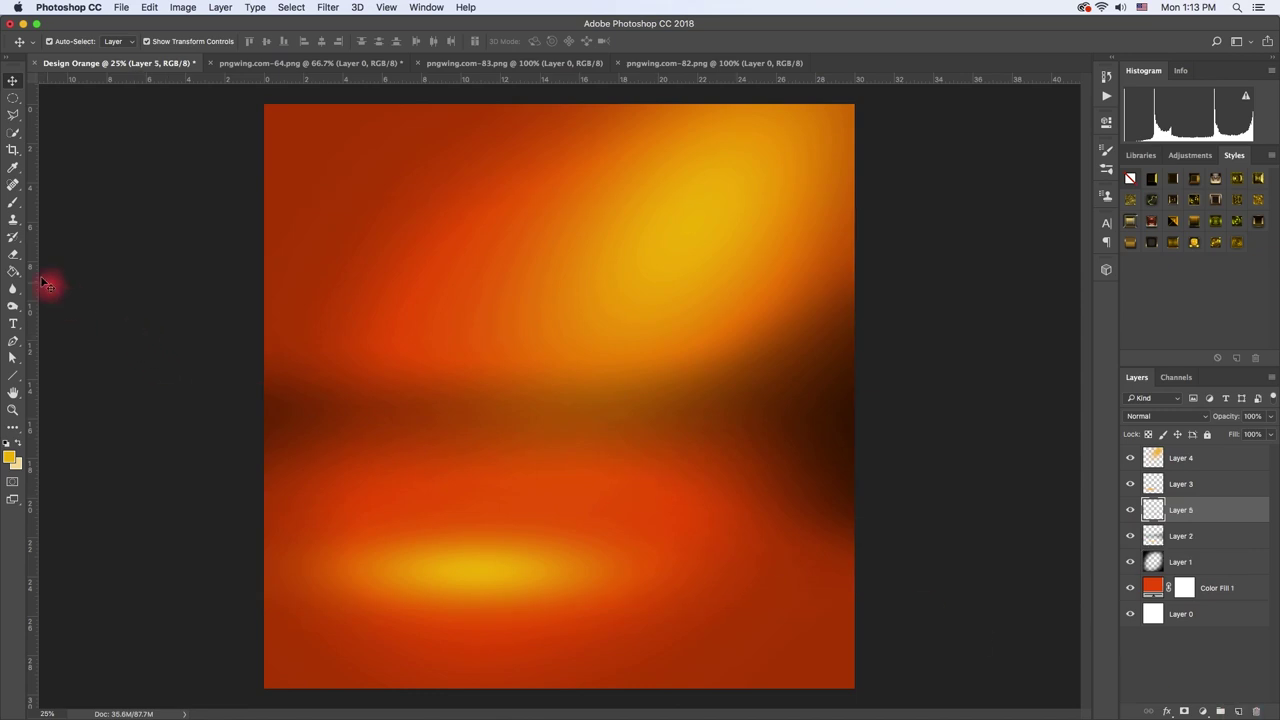
{"action": "left_click", "coordinate": [14, 208]}
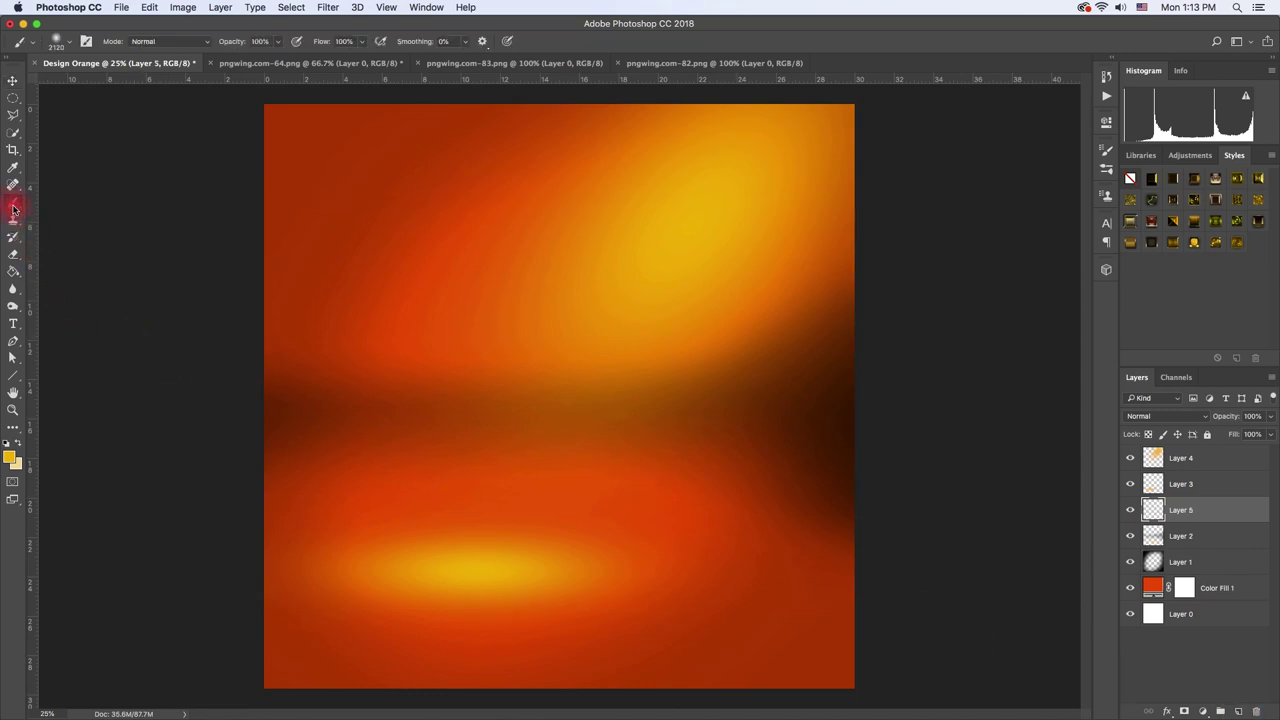
{"action": "left_click", "coordinate": [19, 468]}
{"action": "left_click", "coordinate": [11, 459]}
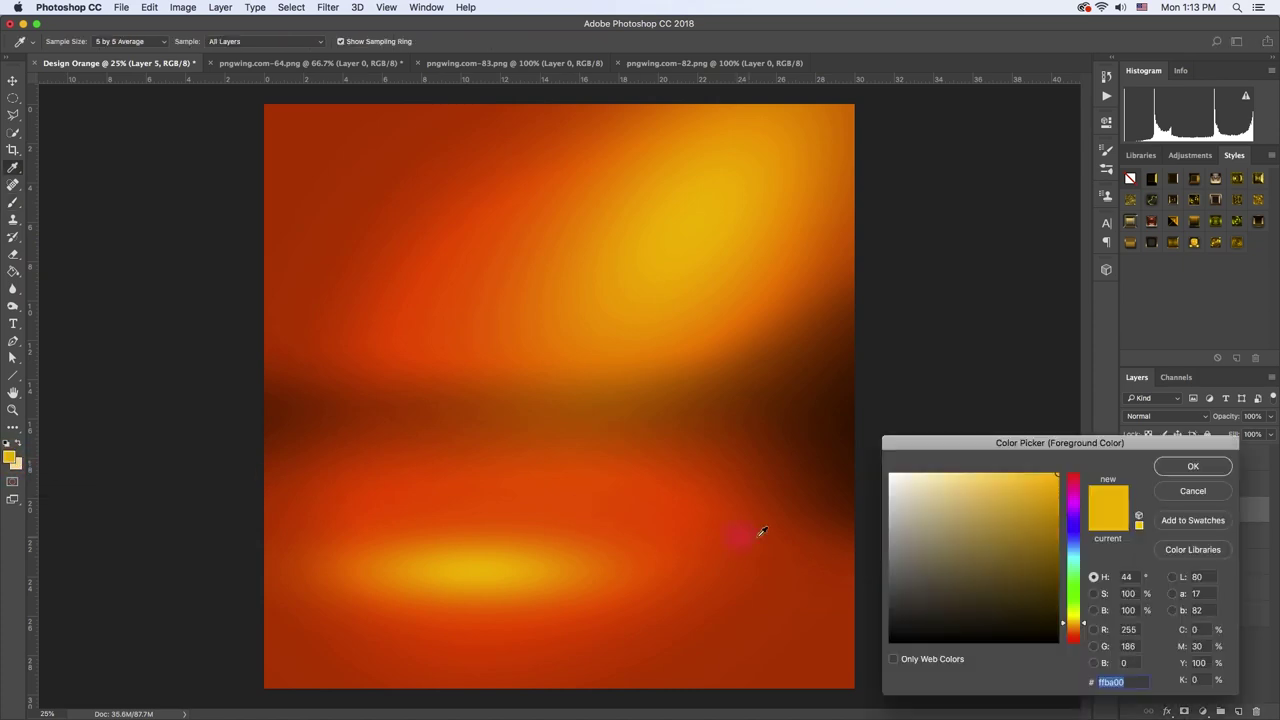
{"action": "left_click", "coordinate": [1193, 466]}
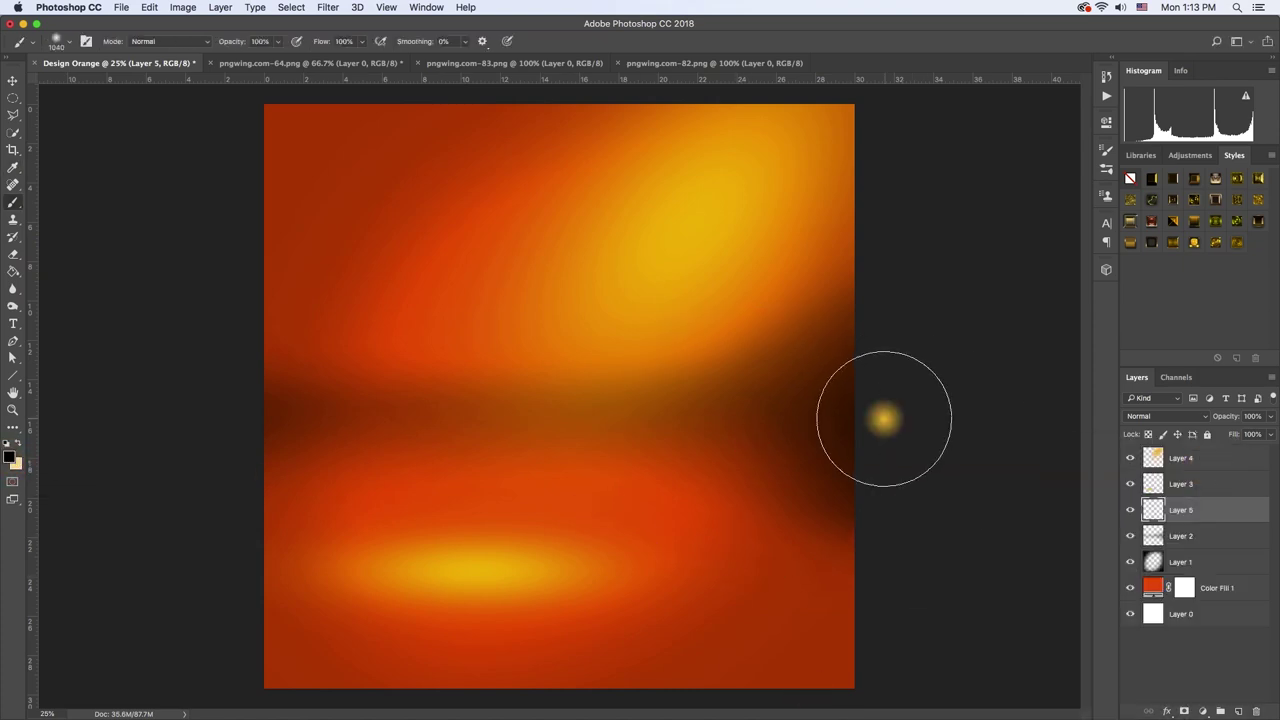
{"action": "left_click_drag", "start_coordinate": [884, 418], "coordinate": [126, 423]}
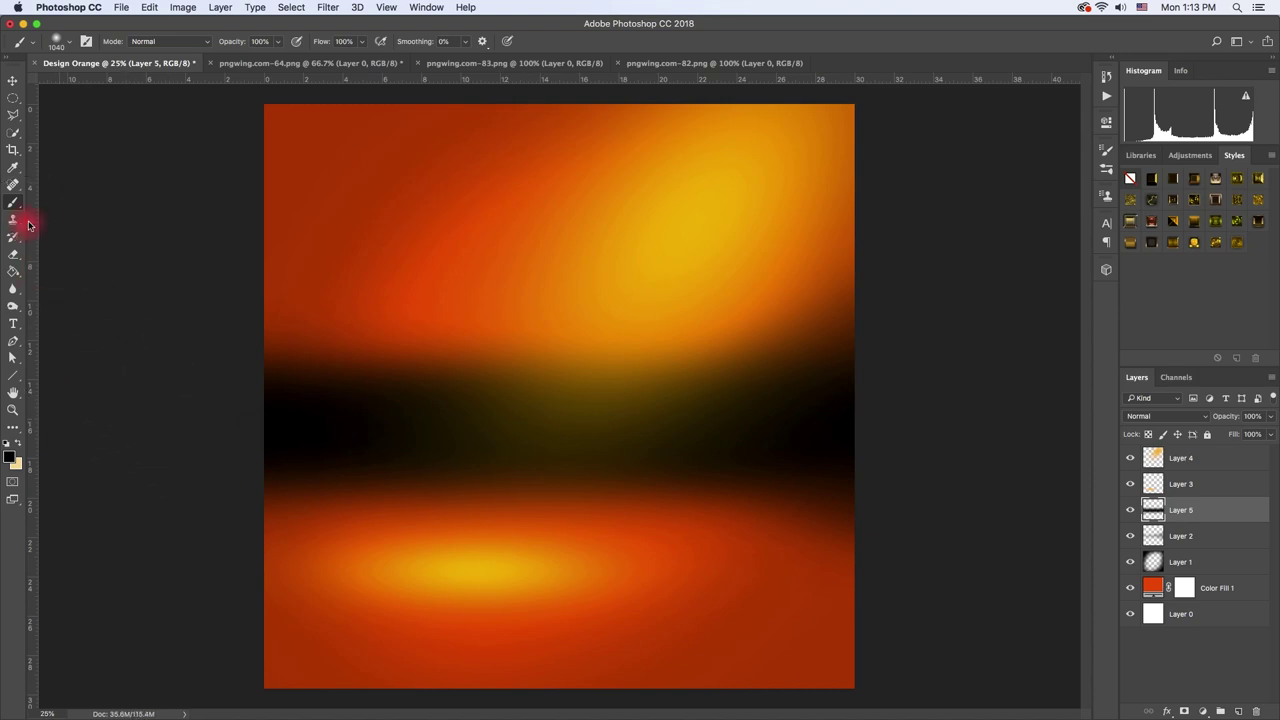
Fade the band's edges with a low-opacity eraser
{"action": "left_click", "coordinate": [16, 259]}
{"action": "left_click", "coordinate": [226, 41]}
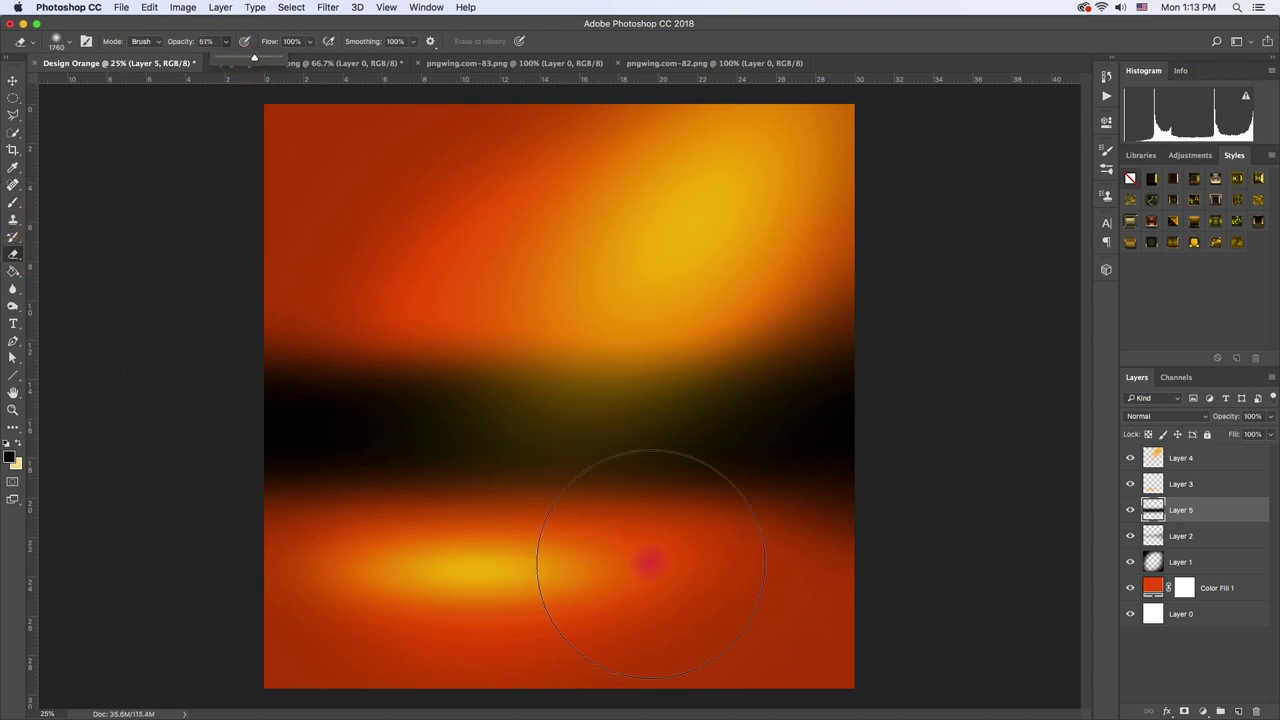
{"action": "mouse_move", "coordinate": [627, 588]}
{"action": "left_mouse_down"}
{"action": "mouse_move", "coordinate": [371, 529]}
{"action": "mouse_move", "coordinate": [429, 243]}
{"action": "mouse_move", "coordinate": [329, 529]}
{"action": "mouse_move", "coordinate": [707, 593]}
{"action": "left_mouse_up"}
{"action": "left_click", "coordinate": [225, 42]}
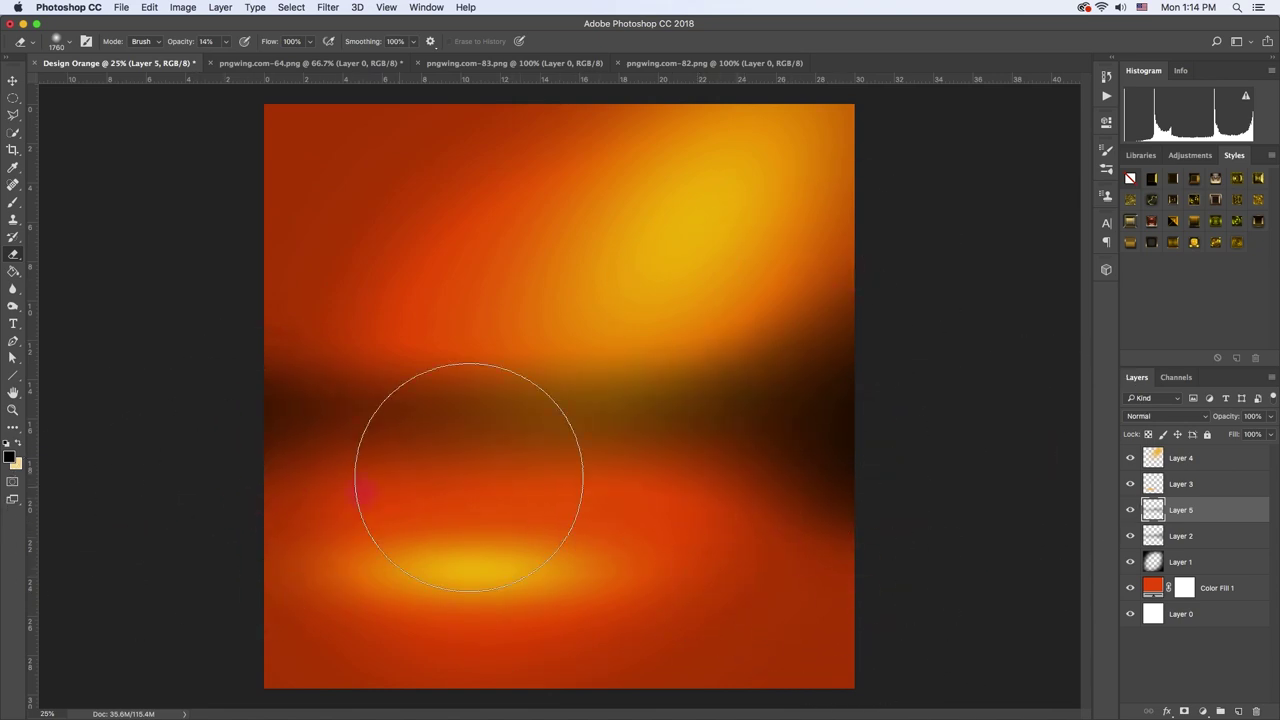
Bring the orange from pngwing.com-64.png into Design Orange and tilt it slightly left
{"action": "key", "text": "v"}
{"action": "left_click", "coordinate": [898, 441]}
{"action": "left_click", "coordinate": [290, 64]}
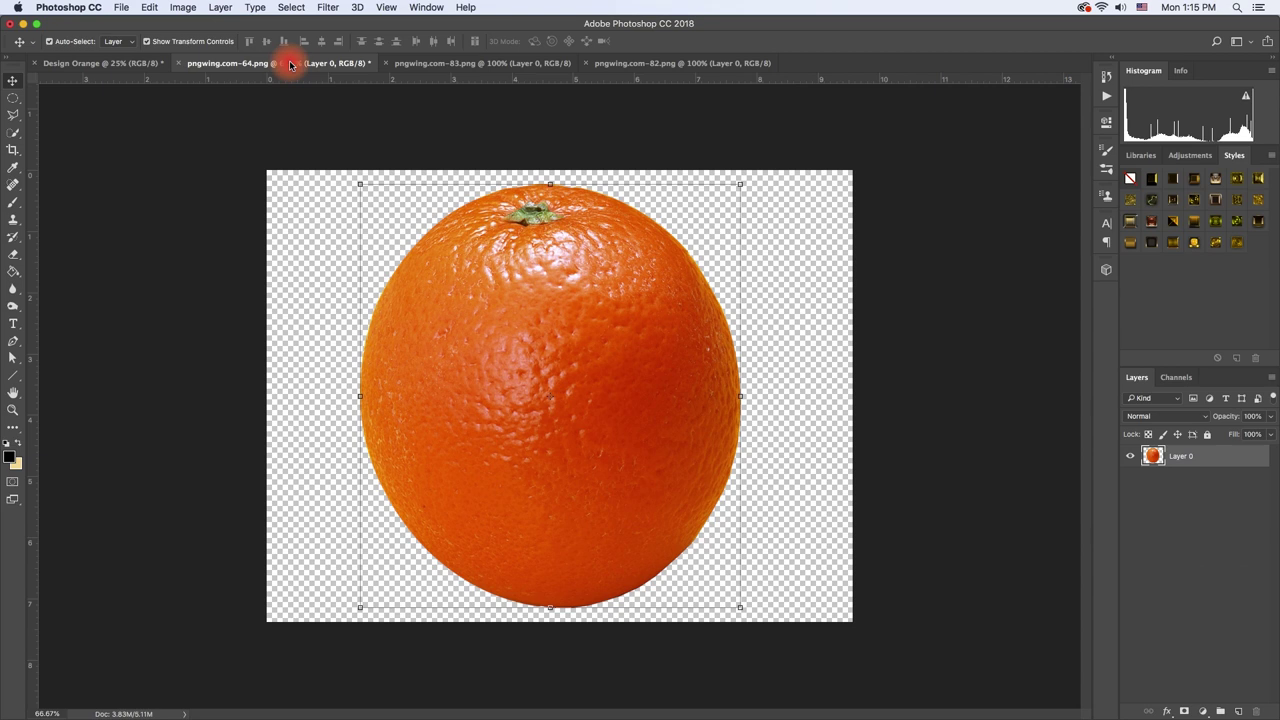
{"action": "left_click_drag", "start_coordinate": [543, 239], "coordinate": [484, 487]}
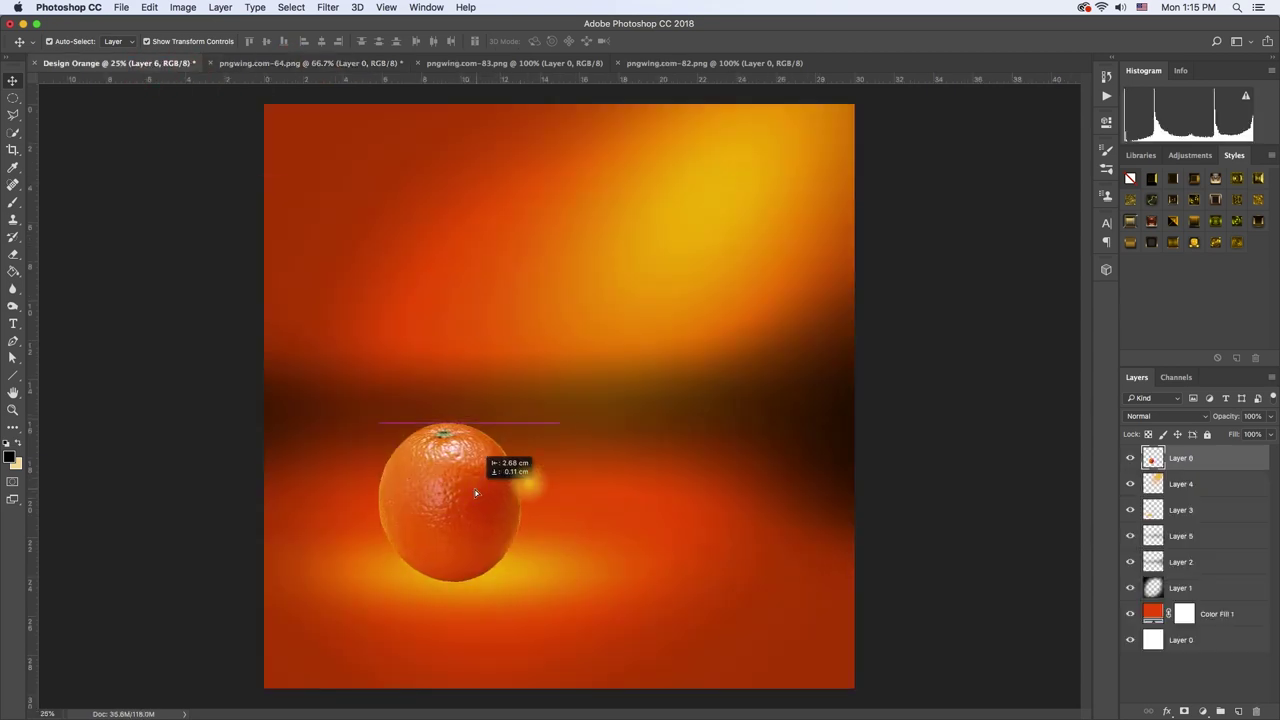
{"action": "left_click", "coordinate": [583, 508]}
{"action": "key", "text": "ctrl+t"}
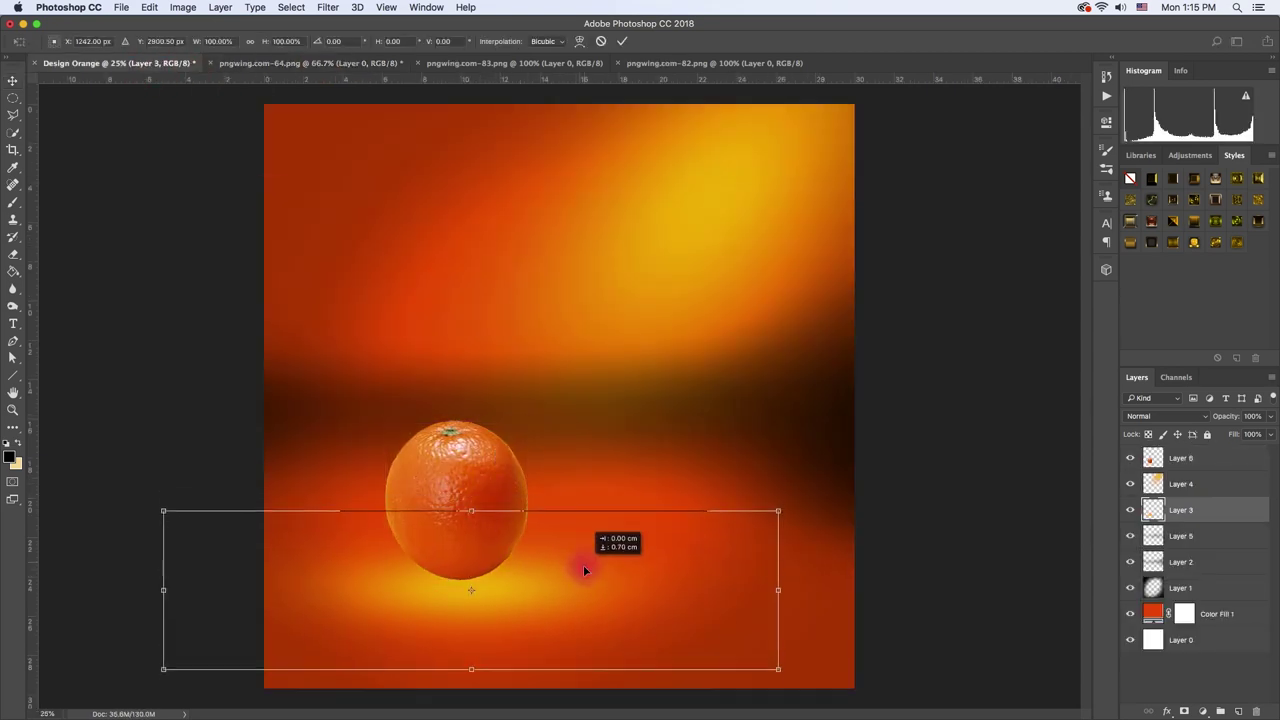
{"action": "key", "text": "Escape"}
{"action": "left_click", "coordinate": [499, 537]}
{"action": "key", "text": "ctrl+t"}
{"action": "left_click_drag", "start_coordinate": [543, 509], "coordinate": [570, 472]}
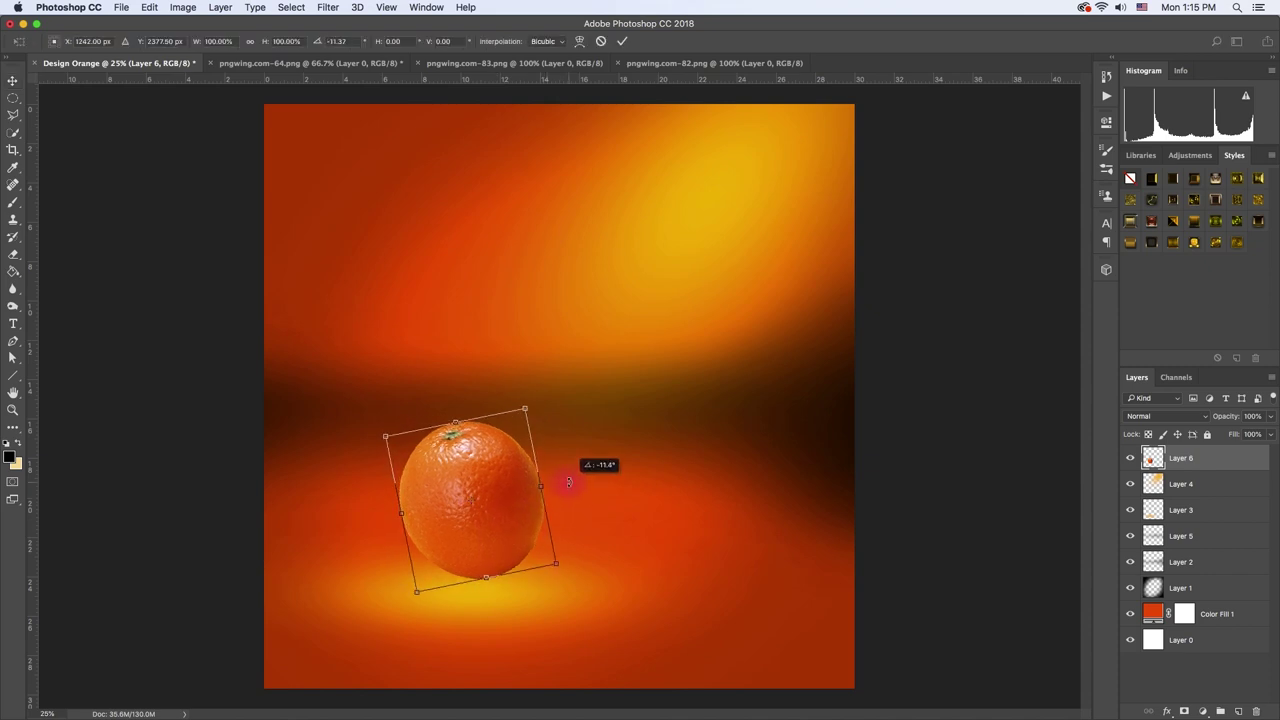
{"action": "left_click_drag", "start_coordinate": [505, 500], "coordinate": [487, 500]}
{"action": "key", "text": "Return"}
Lasso and delete the orange's top, then rotate and reposition the remaining wedge
{"action": "left_click", "coordinate": [16, 118]}
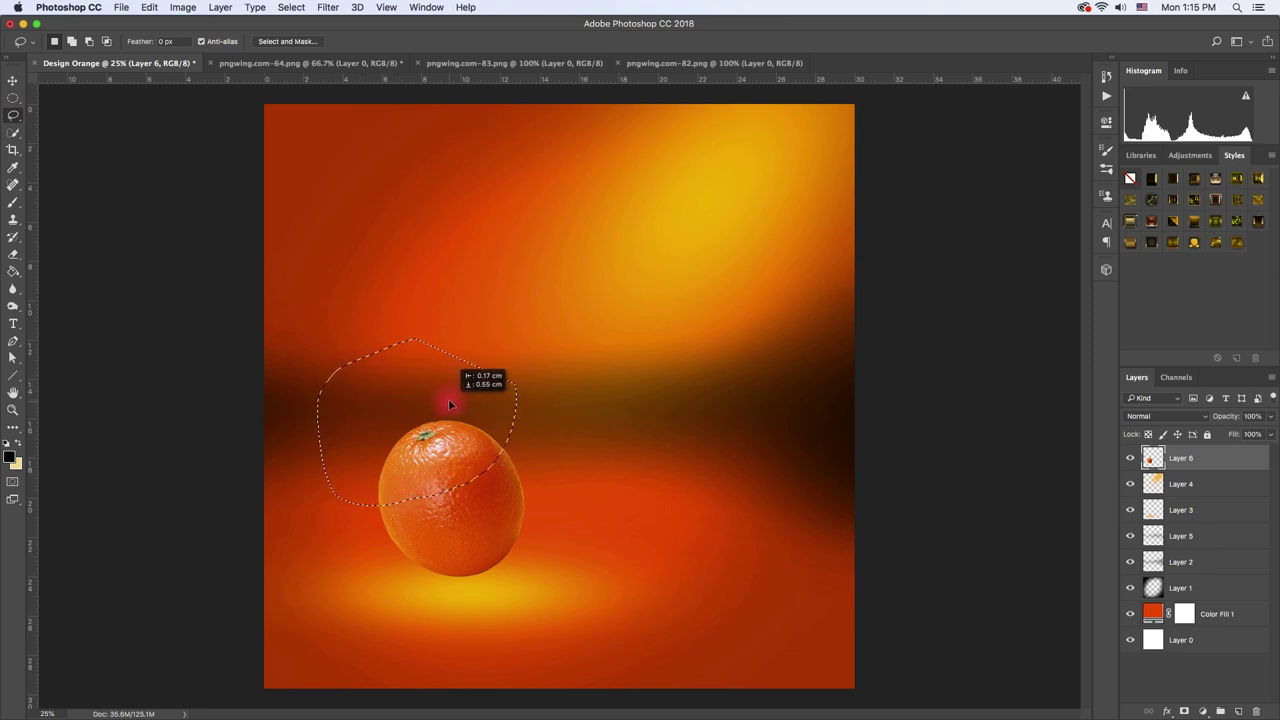
{"action": "left_click_drag", "start_coordinate": [450, 404], "coordinate": [452, 404]}
{"action": "key", "text": "Delete"}
{"action": "key", "text": "ctrl+d"}
{"action": "key", "text": "ctrl+t"}
{"action": "left_click_drag", "start_coordinate": [571, 500], "coordinate": [573, 495]}
{"action": "mouse_move", "coordinate": [494, 518]}
{"action": "left_mouse_down"}
{"action": "mouse_move", "coordinate": [479, 509]}
{"action": "mouse_move", "coordinate": [514, 506]}
{"action": "left_mouse_up"}
{"action": "key", "text": "Return"}
Move Layer 3's yellow floor glow right, under the orange wedge
{"action": "left_click", "coordinate": [518, 570], "text": "ctrl"}
{"action": "key", "text": "ctrl+t"}
{"action": "left_click_drag", "start_coordinate": [523, 597], "coordinate": [627, 591]}
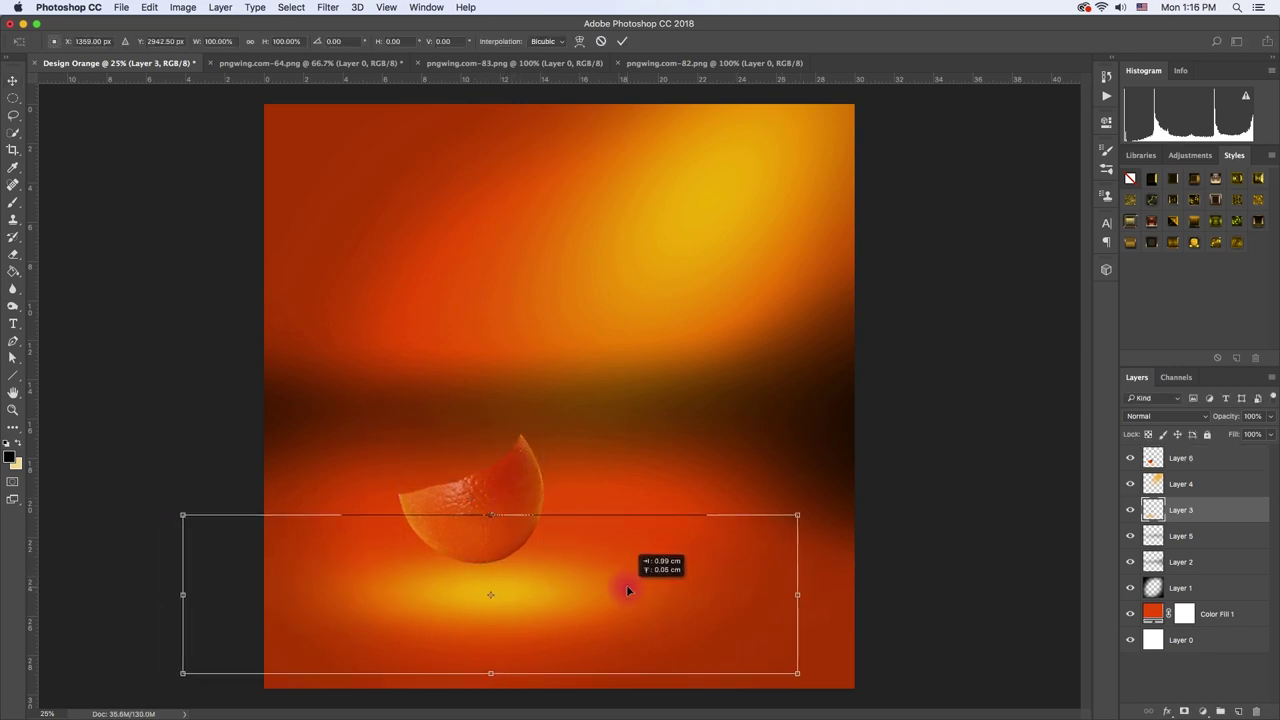
{"action": "key", "text": "Return"}
{"action": "left_click", "coordinate": [940, 517]}
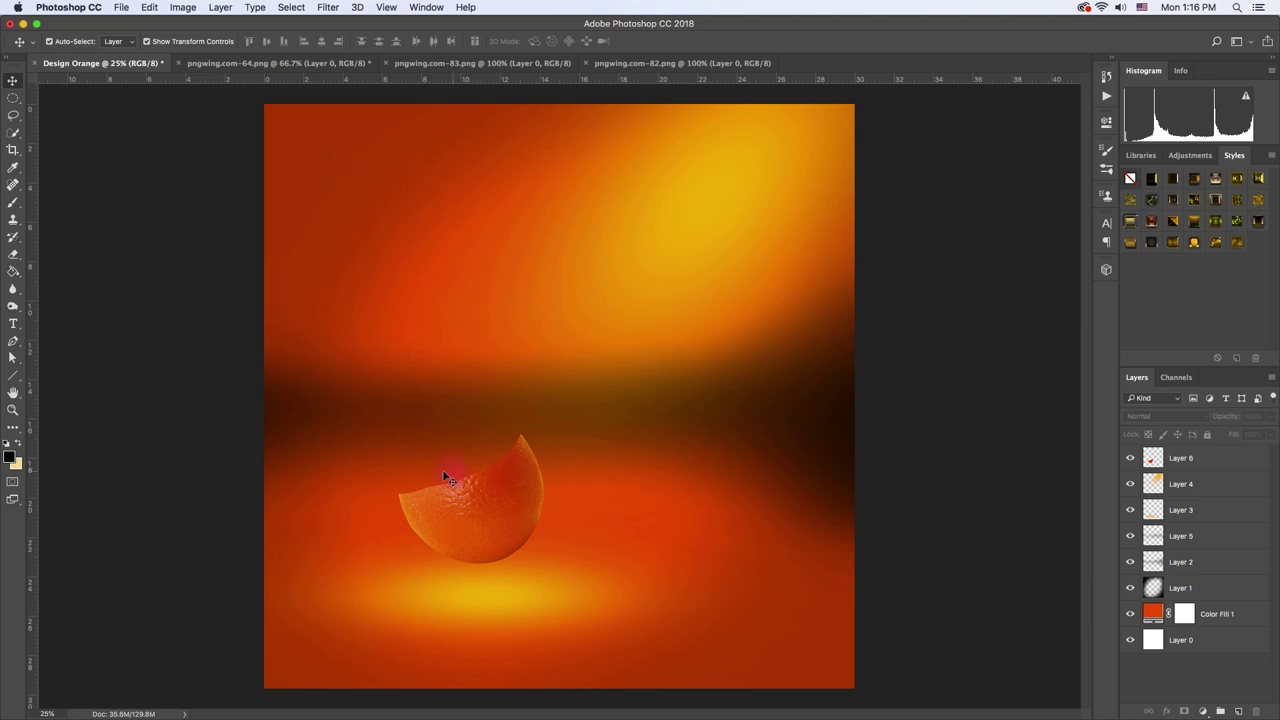
Drag the orange half from its document into the poster, then enlarge and position it on the cut orange
{"action": "left_click", "coordinate": [433, 66]}
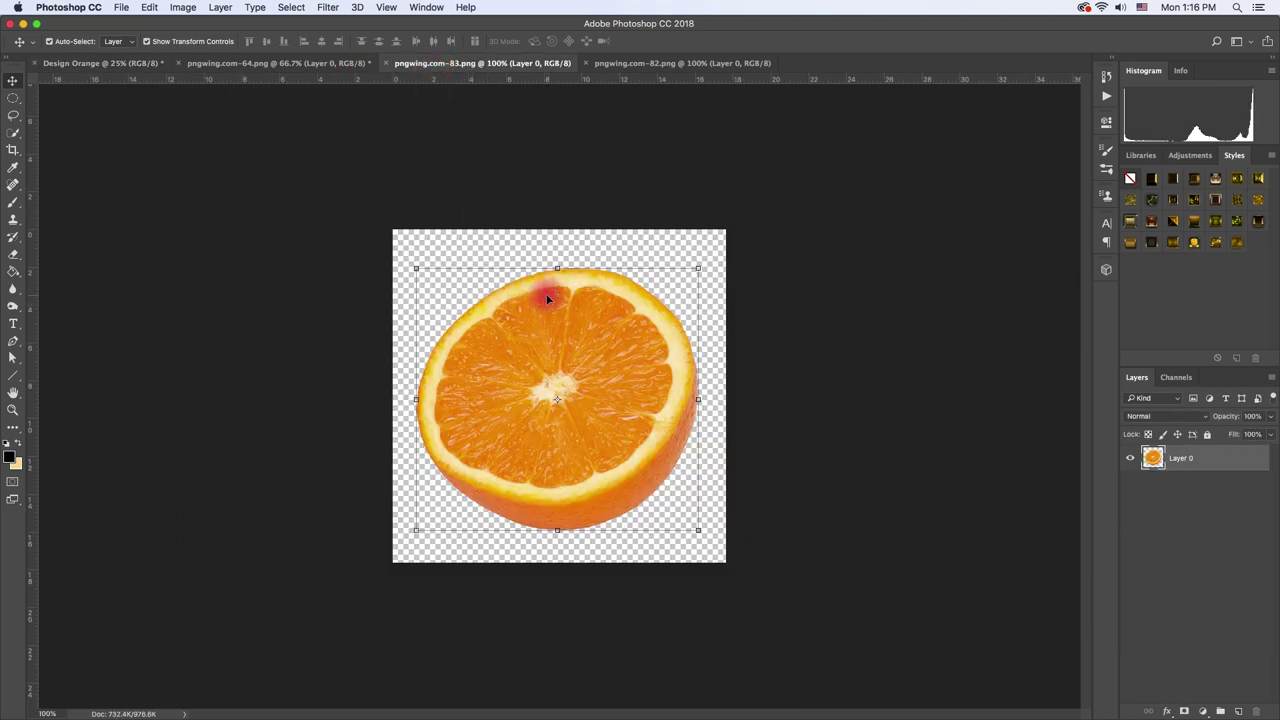
{"action": "mouse_move", "coordinate": [544, 299]}
{"action": "left_mouse_down"}
{"action": "mouse_move", "coordinate": [133, 86]}
{"action": "mouse_move", "coordinate": [463, 493]}
{"action": "left_mouse_up"}
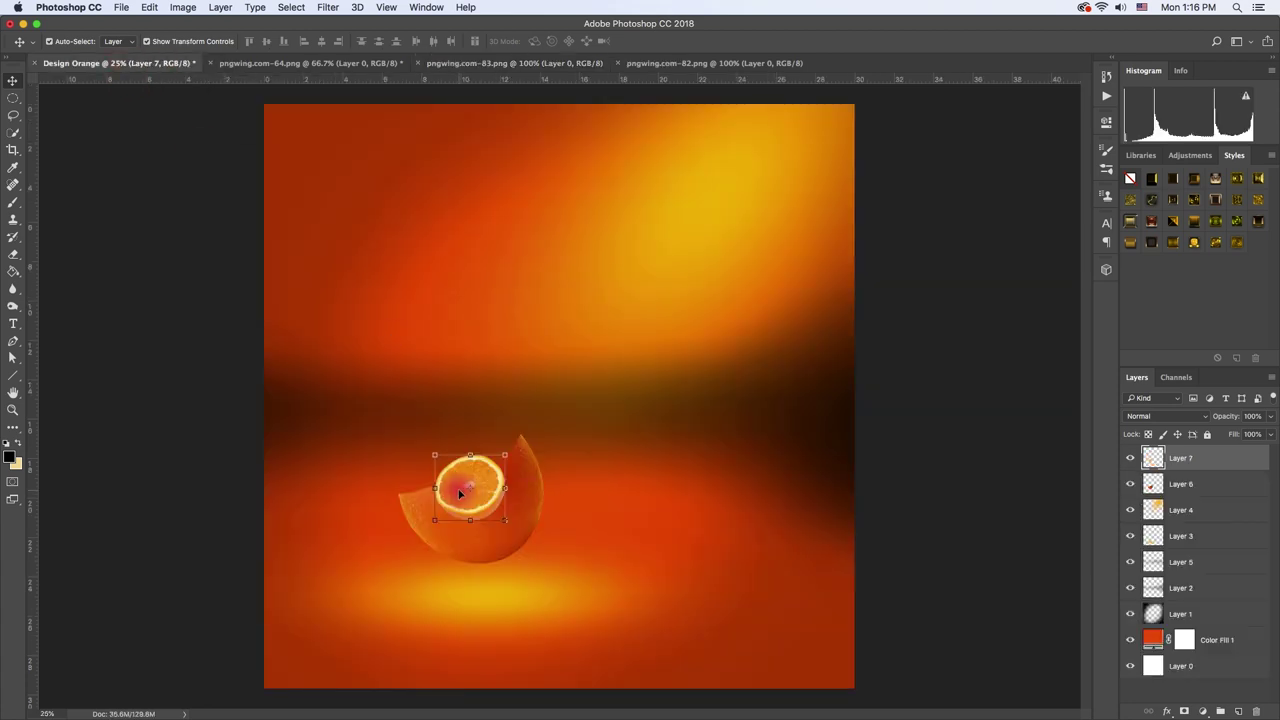
{"action": "left_click", "coordinate": [507, 456]}
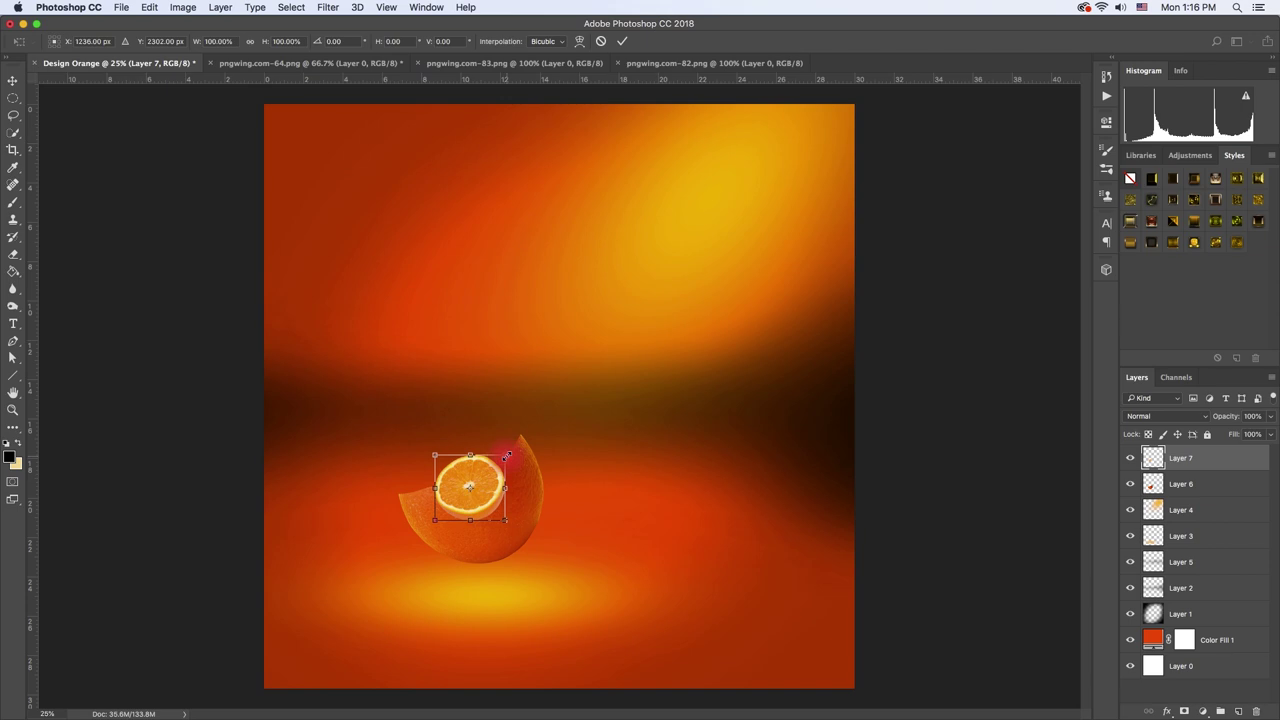
{"action": "left_click_drag", "start_coordinate": [507, 453], "coordinate": [571, 396]}
{"action": "mouse_move", "coordinate": [522, 438]}
{"action": "left_mouse_down"}
{"action": "mouse_move", "coordinate": [484, 452]}
{"action": "mouse_move", "coordinate": [542, 396]}
{"action": "left_mouse_up"}
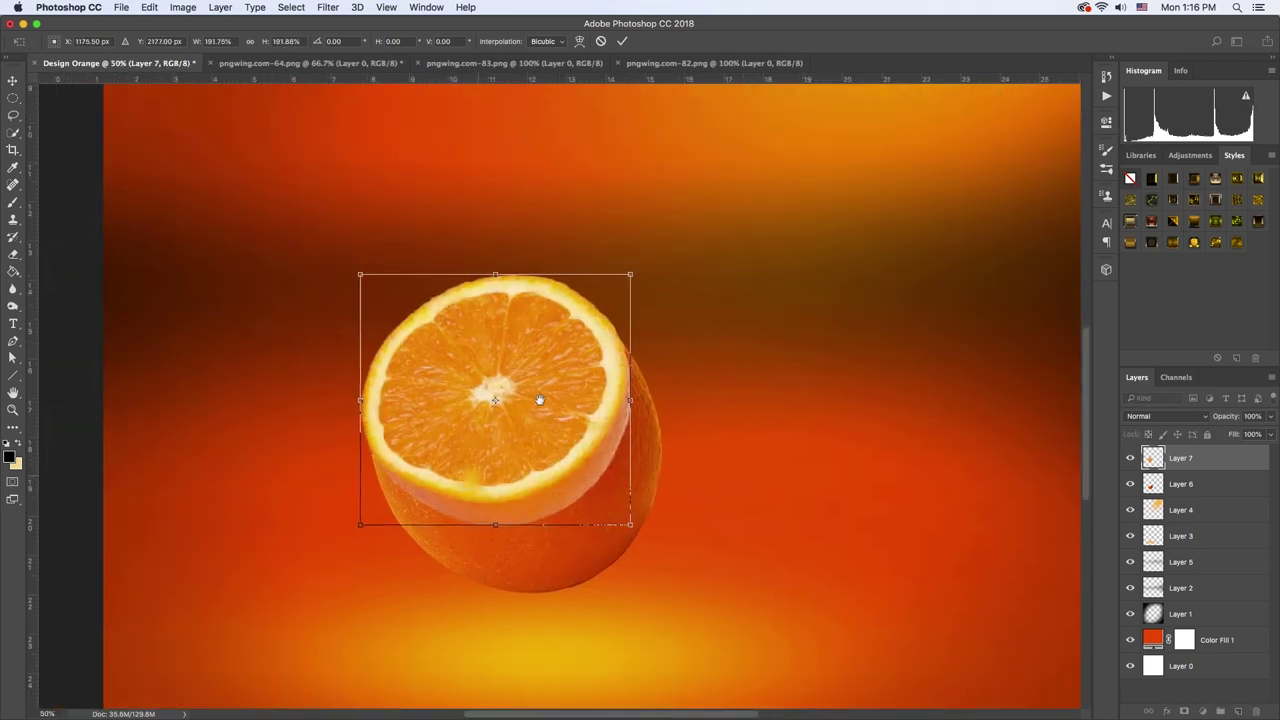
{"action": "left_click", "coordinate": [542, 396]}
Distort the cut face's corners to tilt it leftward onto the rind
{"action": "right_click", "coordinate": [562, 343]}
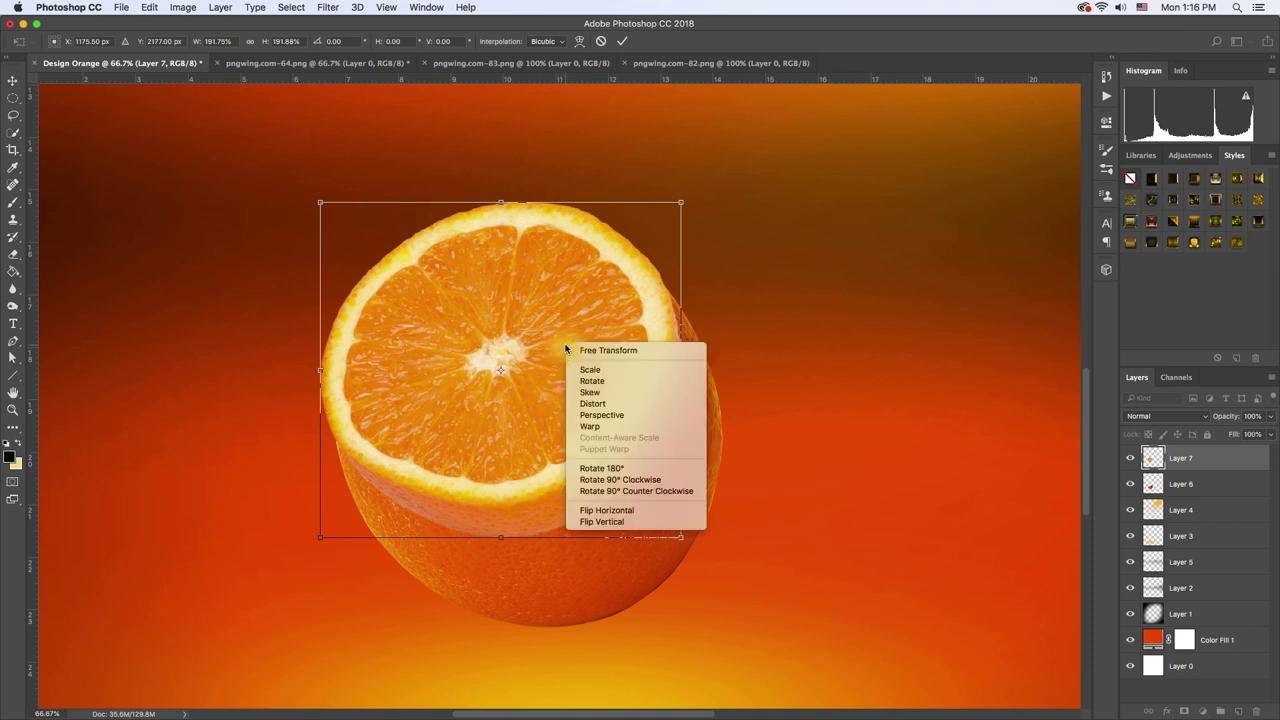
{"action": "left_click", "coordinate": [605, 400]}
{"action": "mouse_move", "coordinate": [684, 207]}
{"action": "left_mouse_down"}
{"action": "mouse_move", "coordinate": [686, 363]}
{"action": "mouse_move", "coordinate": [314, 200]}
{"action": "mouse_move", "coordinate": [663, 239]}
{"action": "left_mouse_up"}
{"action": "left_click_drag", "start_coordinate": [314, 557], "coordinate": [300, 482]}
{"action": "left_click_drag", "start_coordinate": [331, 297], "coordinate": [348, 349]}
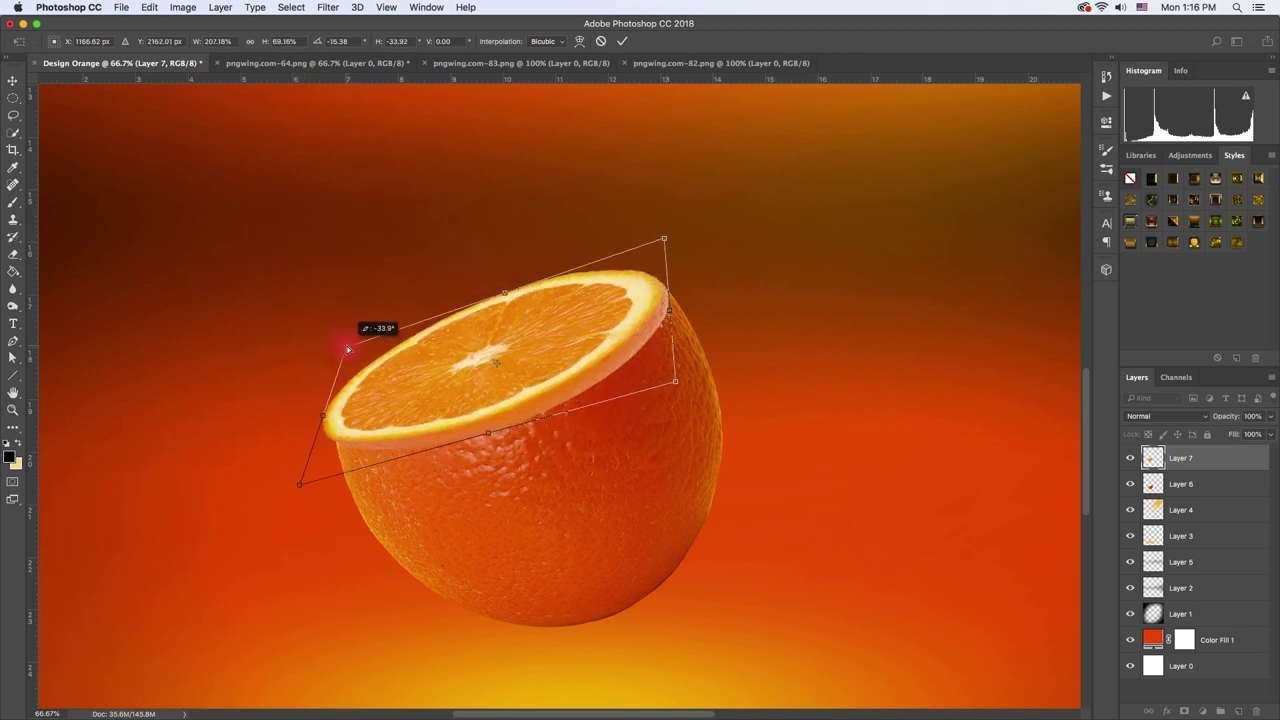
{"action": "left_click_drag", "start_coordinate": [675, 381], "coordinate": [678, 361]}
{"action": "left_click_drag", "start_coordinate": [664, 239], "coordinate": [653, 229]}
Refine the distorted corners so the cut face's slant matches the rind
{"action": "left_click_drag", "start_coordinate": [299, 484], "coordinate": [306, 478]}
{"action": "left_click_drag", "start_coordinate": [493, 424], "coordinate": [490, 426]}
{"action": "left_click_drag", "start_coordinate": [306, 478], "coordinate": [302, 498]}
{"action": "left_click_drag", "start_coordinate": [654, 240], "coordinate": [343, 351]}
{"action": "scroll", "coordinate": [384, 354], "scroll_direction": "up", "scroll_amount": 5}
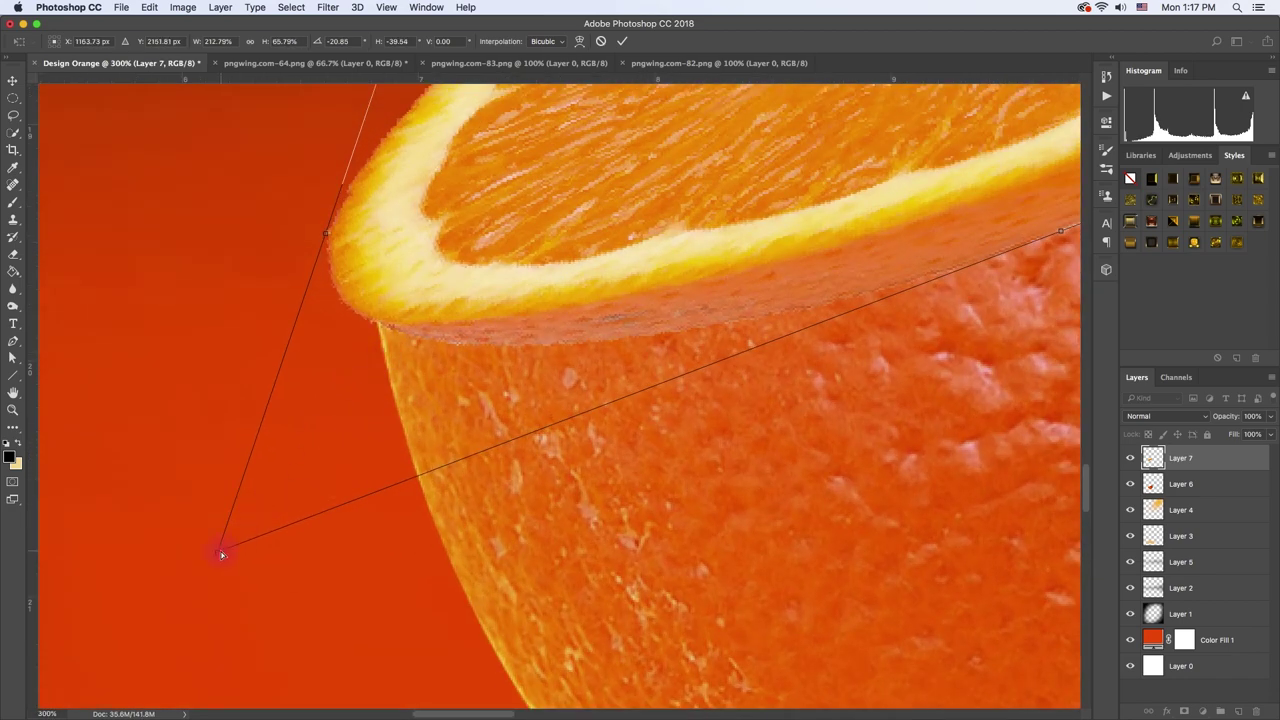
{"action": "left_click_drag", "start_coordinate": [222, 554], "coordinate": [274, 566]}
{"action": "scroll", "coordinate": [569, 380], "scroll_direction": "right", "scroll_amount": 10}
Distort the slice's edges and corners again to fit the peel, then commit and view the poster
{"action": "right_click", "coordinate": [550, 300]}
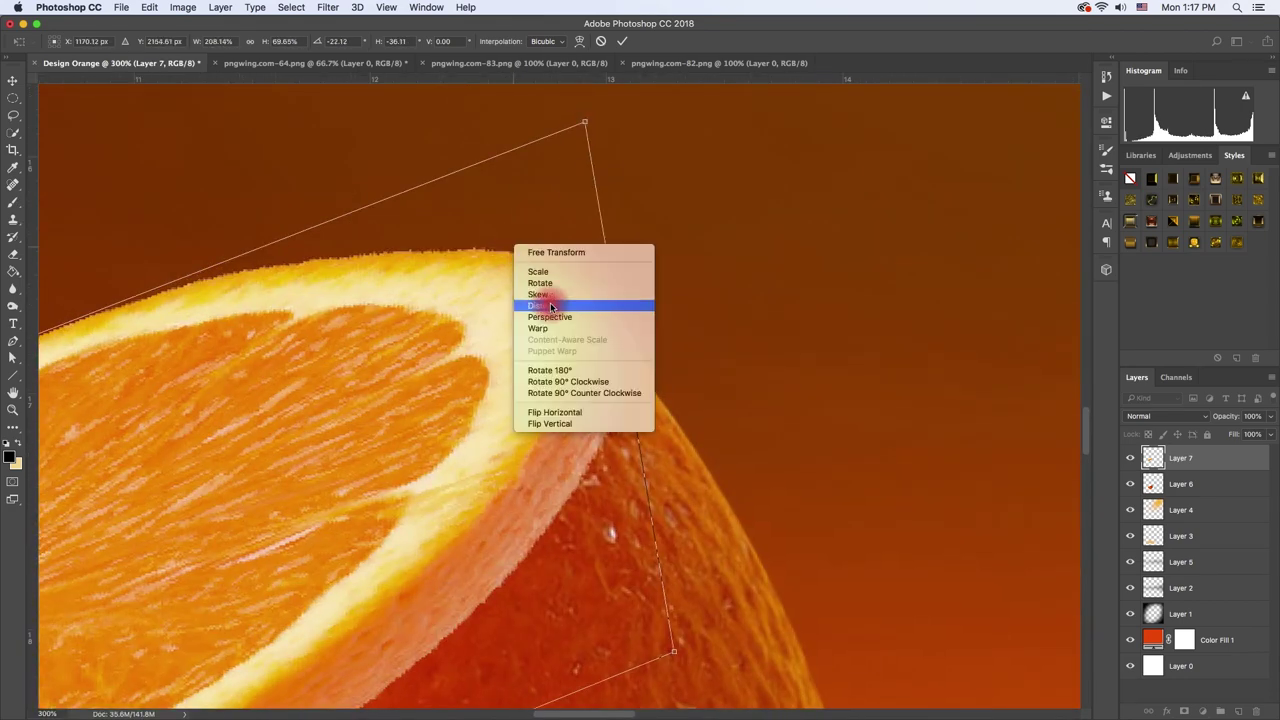
{"action": "left_click", "coordinate": [550, 306]}
{"action": "left_click_drag", "start_coordinate": [584, 122], "coordinate": [546, 134]}
{"action": "scroll", "coordinate": [494, 329], "scroll_direction": "down", "scroll_amount": 5}
{"action": "left_click_drag", "start_coordinate": [694, 337], "coordinate": [651, 310]}
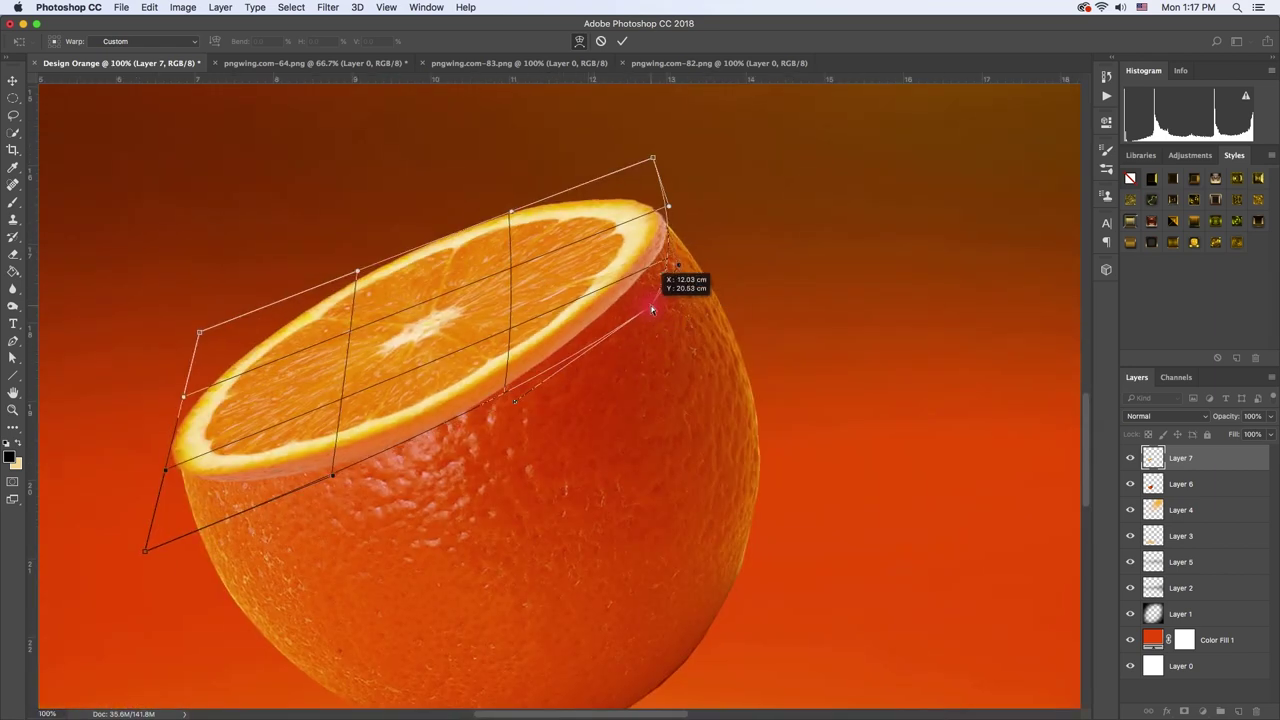
{"action": "left_click_drag", "start_coordinate": [333, 474], "coordinate": [335, 468]}
{"action": "left_click_drag", "start_coordinate": [145, 550], "coordinate": [159, 549]}
{"action": "left_click_drag", "start_coordinate": [199, 332], "coordinate": [216, 328]}
{"action": "mouse_move", "coordinate": [512, 245]}
{"action": "left_mouse_down"}
{"action": "mouse_move", "coordinate": [354, 267]}
{"action": "mouse_move", "coordinate": [506, 200]}
{"action": "left_mouse_up"}
{"action": "key", "text": "super+minus"}
{"action": "key", "text": "super+minus"}
{"action": "key", "text": "super+minus"}
{"action": "key", "text": "Return"}
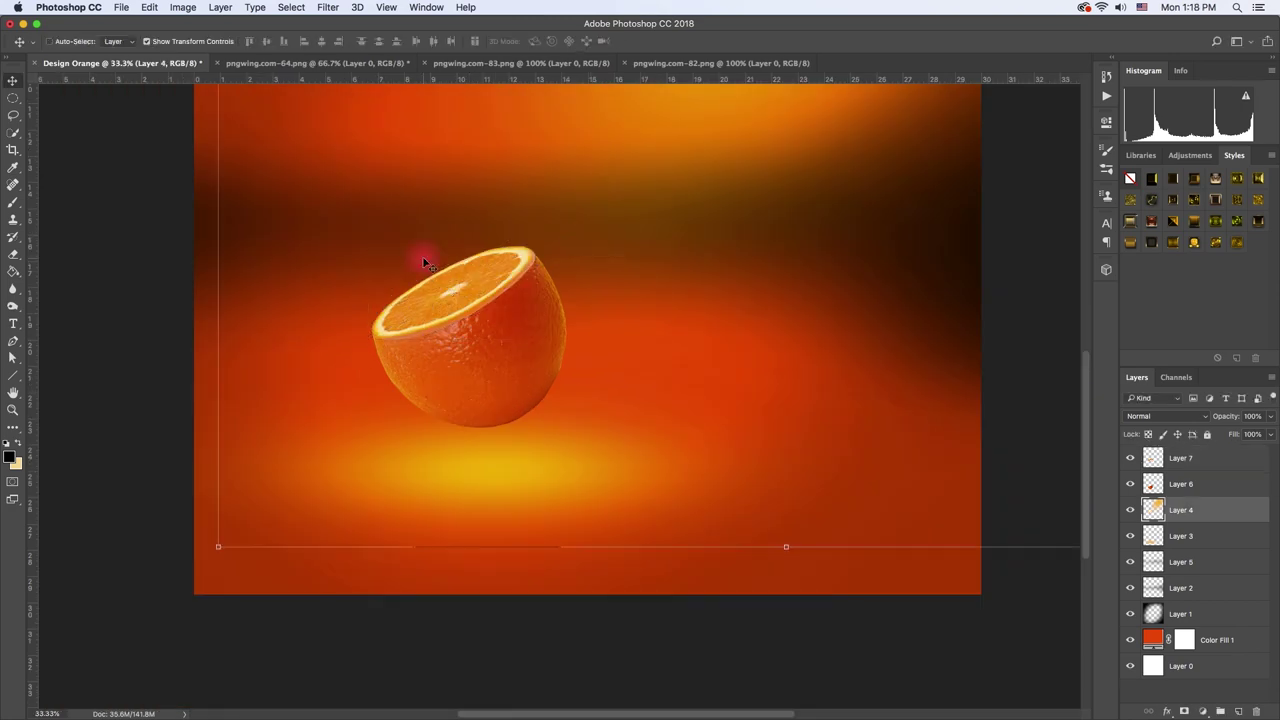
{"action": "scroll", "coordinate": [422, 262], "scroll_direction": "up", "scroll_amount": 3}
Warp the cut-face slice, stretching its left corner down onto the rind, and commit
{"action": "left_click", "coordinate": [666, 289]}
{"action": "key", "text": "super+t"}
{"action": "scroll", "coordinate": [681, 334], "scroll_direction": "up", "scroll_amount": 1}
{"action": "right_click", "coordinate": [706, 251]}
{"action": "left_click", "coordinate": [734, 331]}
{"action": "scroll", "coordinate": [500, 350], "scroll_direction": "left", "scroll_amount": 5}
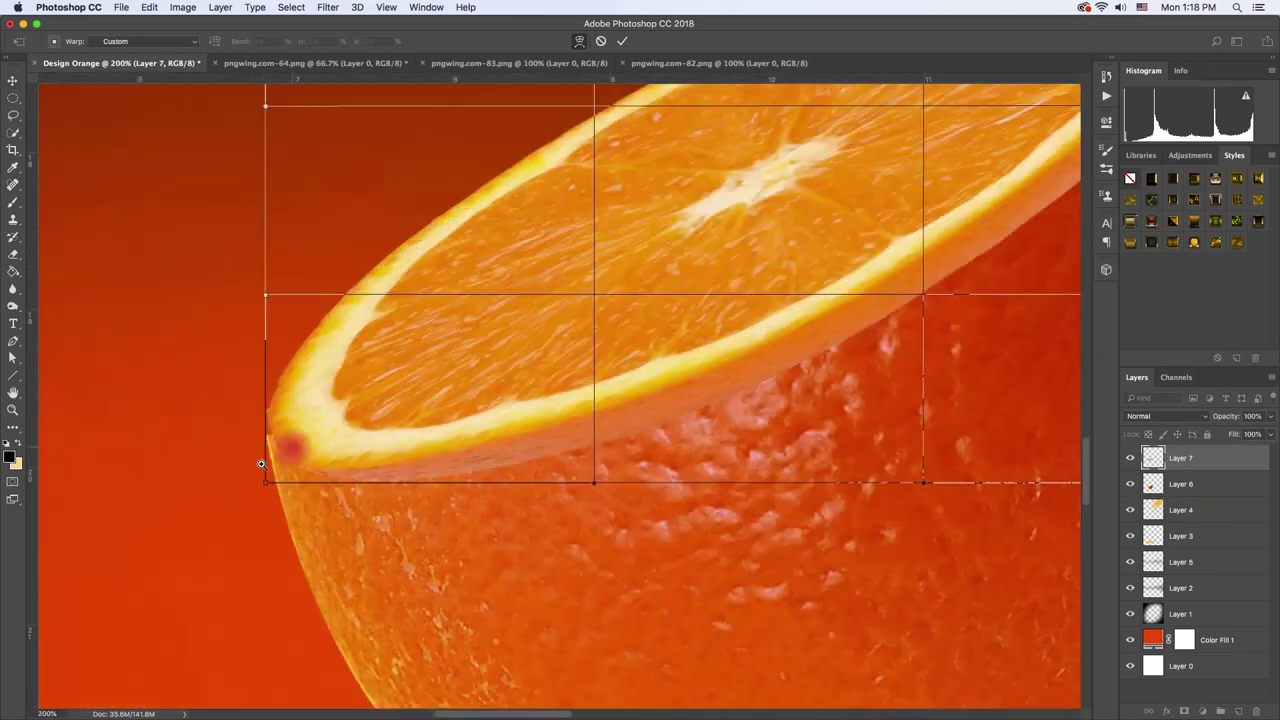
{"action": "left_click_drag", "start_coordinate": [261, 464], "coordinate": [254, 505]}
{"action": "key", "text": "super+minus"}
{"action": "key", "text": "Return"}
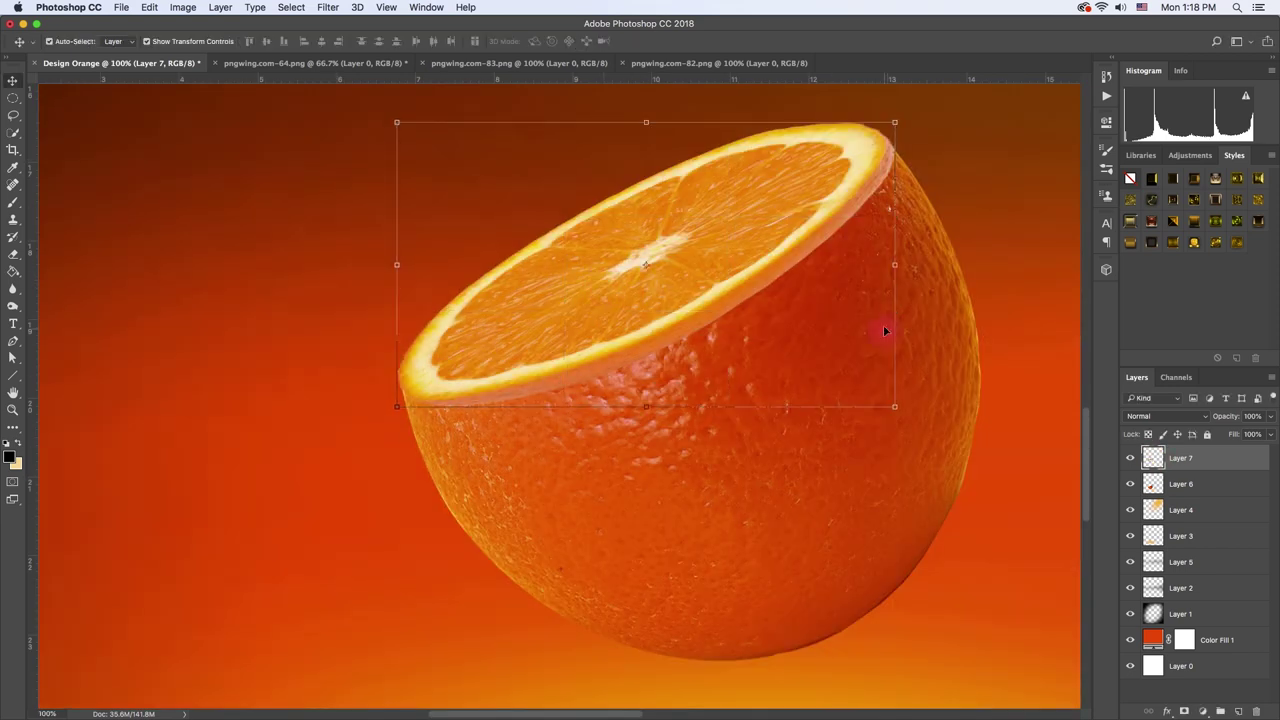
Set up the Eraser with a small Soft Round brush and zoom in on the rind
{"action": "left_click", "coordinate": [912, 213]}
{"action": "scroll", "coordinate": [966, 300], "scroll_direction": "up", "scroll_amount": 2}
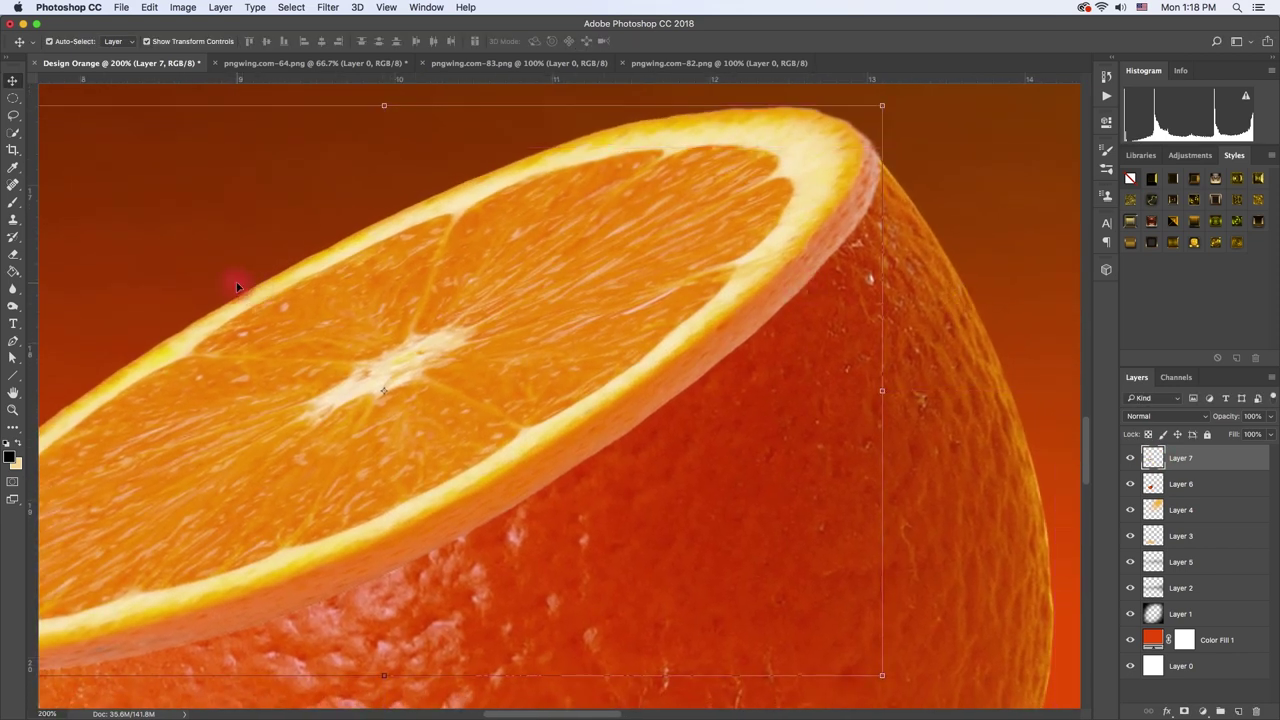
{"action": "left_click", "coordinate": [14, 255]}
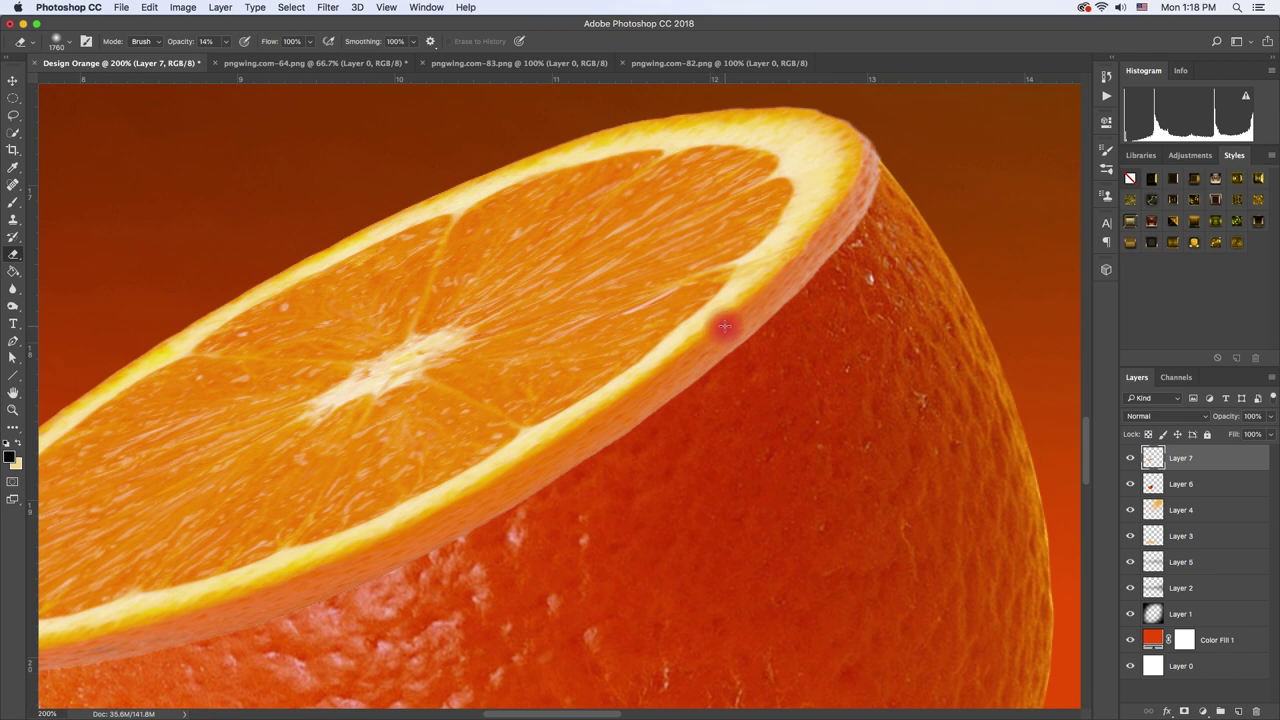
{"action": "right_click", "coordinate": [725, 325]}
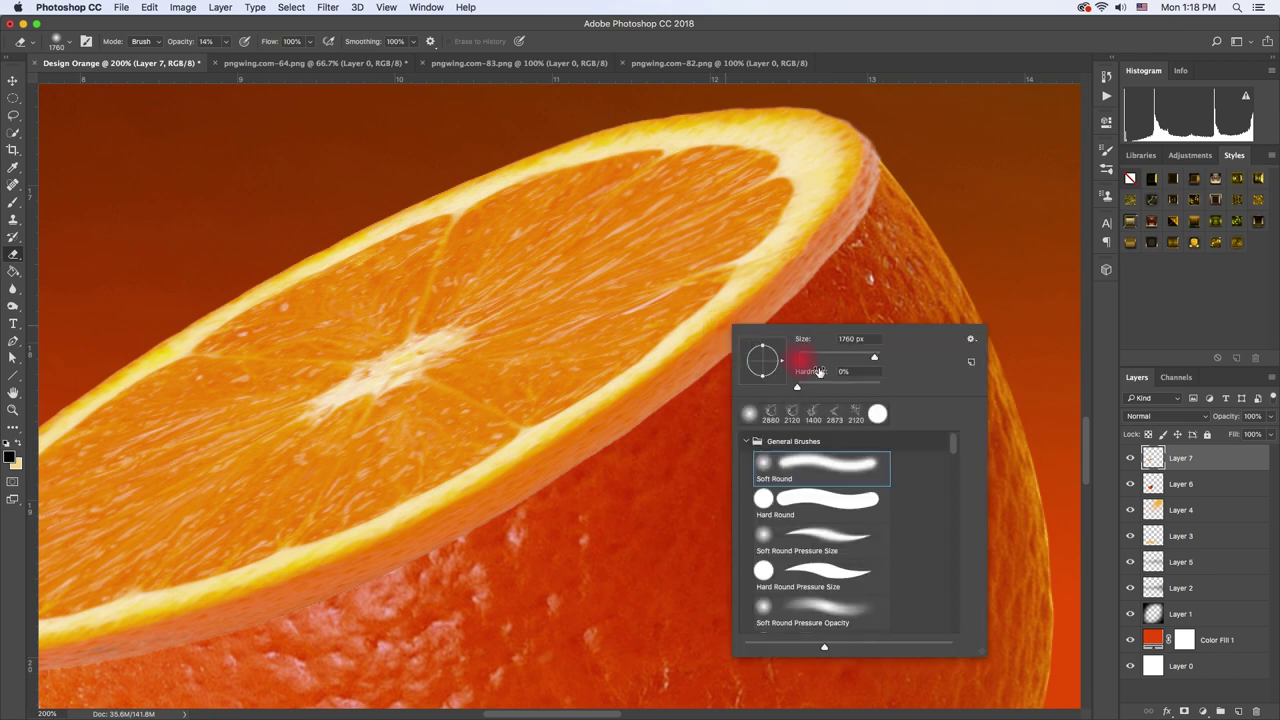
{"action": "left_click", "coordinate": [773, 463]}
{"action": "right_click", "coordinate": [750, 327]}
{"action": "left_click_drag", "start_coordinate": [857, 350], "coordinate": [842, 365]}
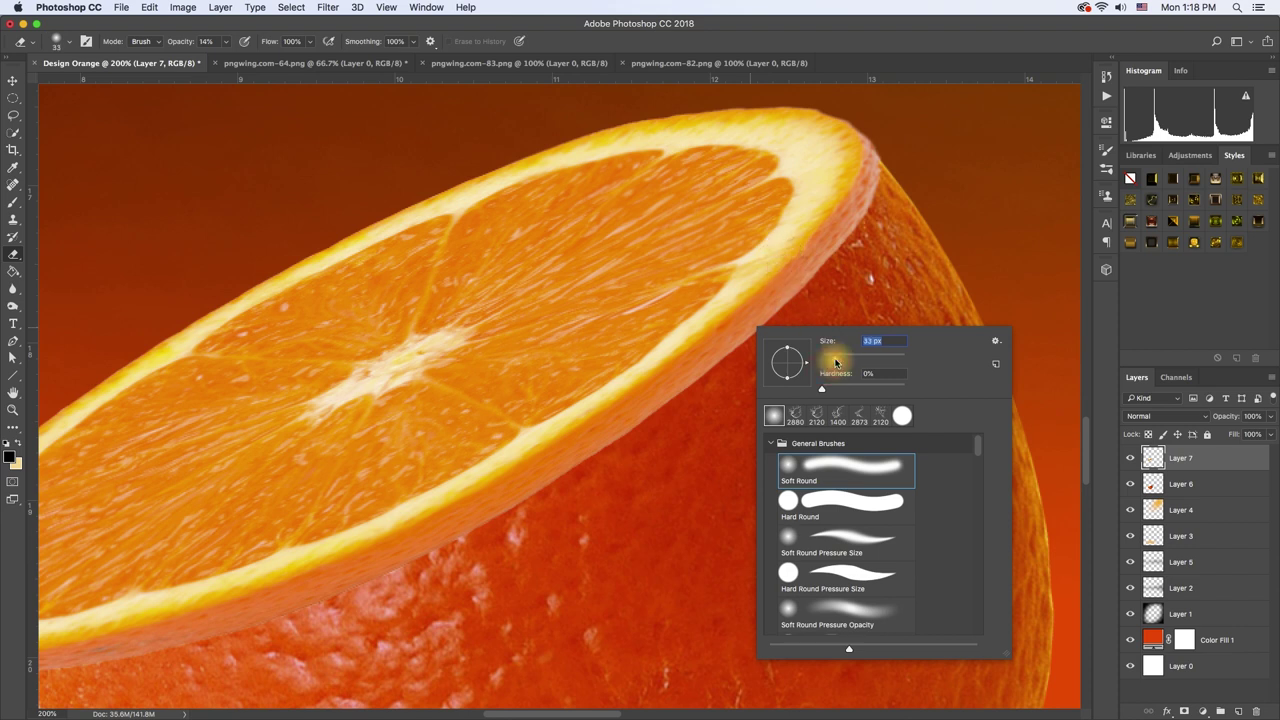
{"action": "key", "text": "Return"}
{"action": "key", "text": "super+plus"}
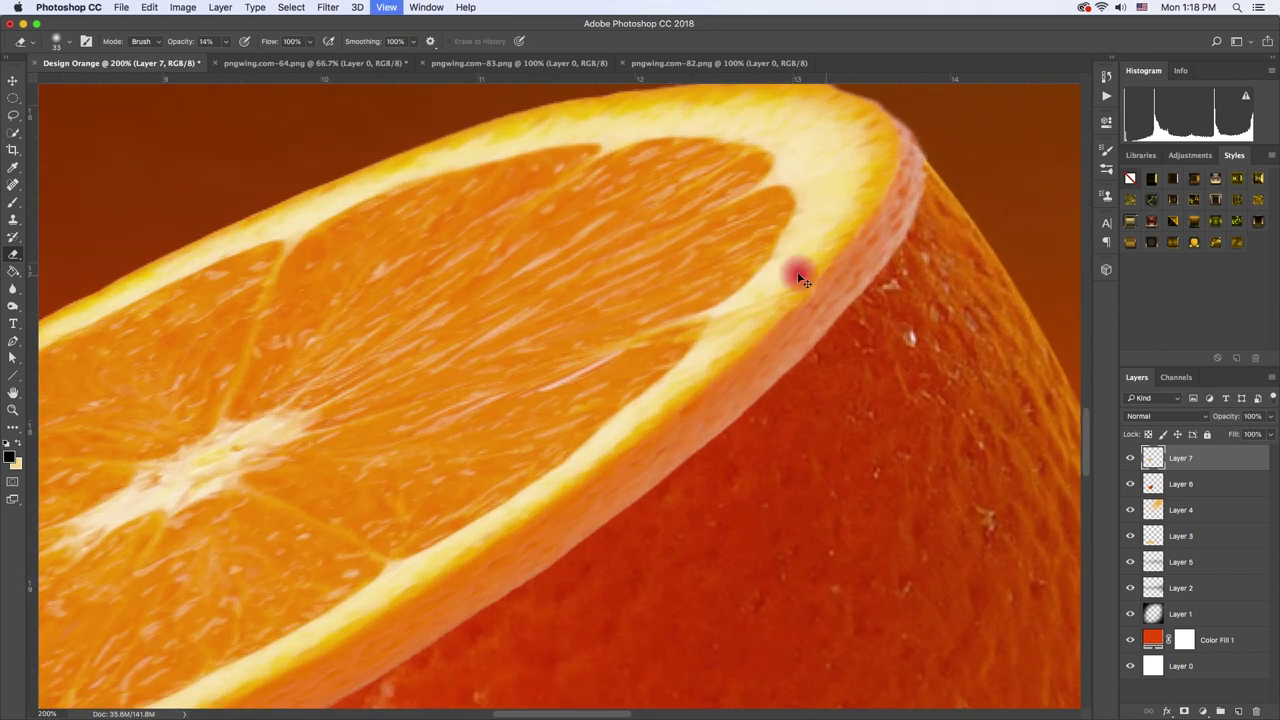
{"action": "key", "text": "super+plus"}
{"action": "right_click", "coordinate": [714, 243]}
{"action": "key", "text": "Return"}
At 65% opacity, erase the slice's hard edge along the rind to blend it into the peel
{"action": "left_click_drag", "start_coordinate": [691, 223], "coordinate": [634, 308]}
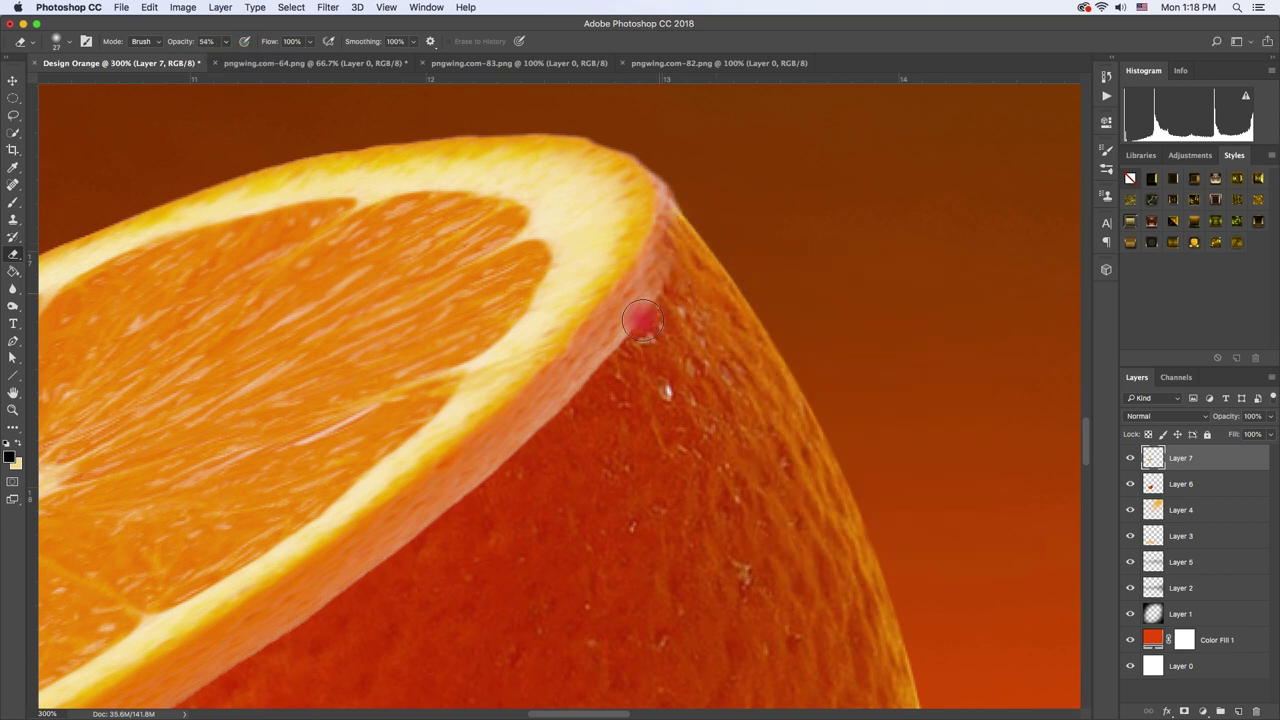
{"action": "left_click_drag", "start_coordinate": [226, 57], "coordinate": [232, 57]}
{"action": "left_click_drag", "start_coordinate": [684, 250], "coordinate": [500, 470]}
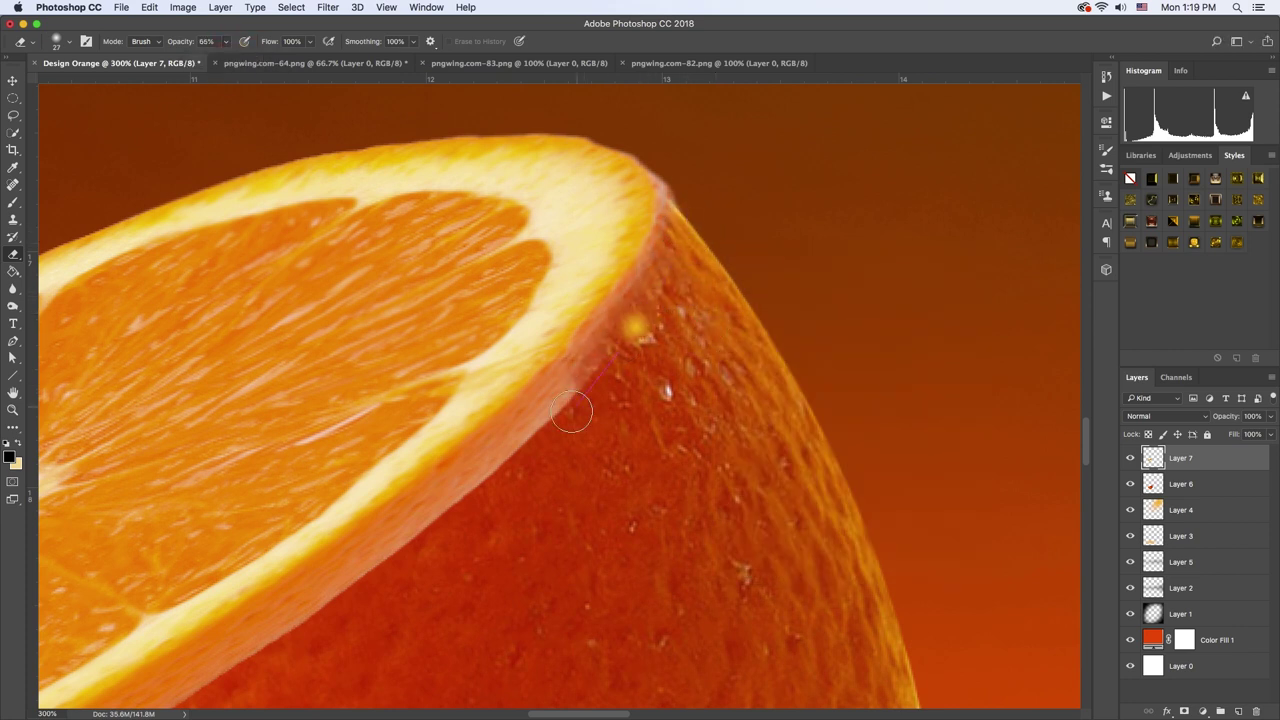
{"action": "left_click_drag", "start_coordinate": [549, 412], "coordinate": [710, 239]}
{"action": "mouse_move", "coordinate": [651, 337]}
{"action": "left_mouse_down"}
{"action": "mouse_move", "coordinate": [600, 354]}
{"action": "mouse_move", "coordinate": [660, 314]}
{"action": "mouse_move", "coordinate": [570, 380]}
{"action": "left_mouse_up"}
{"action": "left_click_drag", "start_coordinate": [479, 453], "coordinate": [580, 396]}
{"action": "mouse_move", "coordinate": [714, 320]}
{"action": "left_mouse_down"}
{"action": "mouse_move", "coordinate": [580, 389]}
{"action": "mouse_move", "coordinate": [658, 275]}
{"action": "mouse_move", "coordinate": [550, 390]}
{"action": "left_mouse_up"}
{"action": "left_click_drag", "start_coordinate": [455, 460], "coordinate": [520, 395]}
{"action": "left_click_drag", "start_coordinate": [337, 509], "coordinate": [517, 419]}
{"action": "left_click_drag", "start_coordinate": [583, 343], "coordinate": [389, 435]}
{"action": "left_click_drag", "start_coordinate": [700, 286], "coordinate": [880, 196]}
{"action": "left_click_drag", "start_coordinate": [330, 472], "coordinate": [597, 367]}
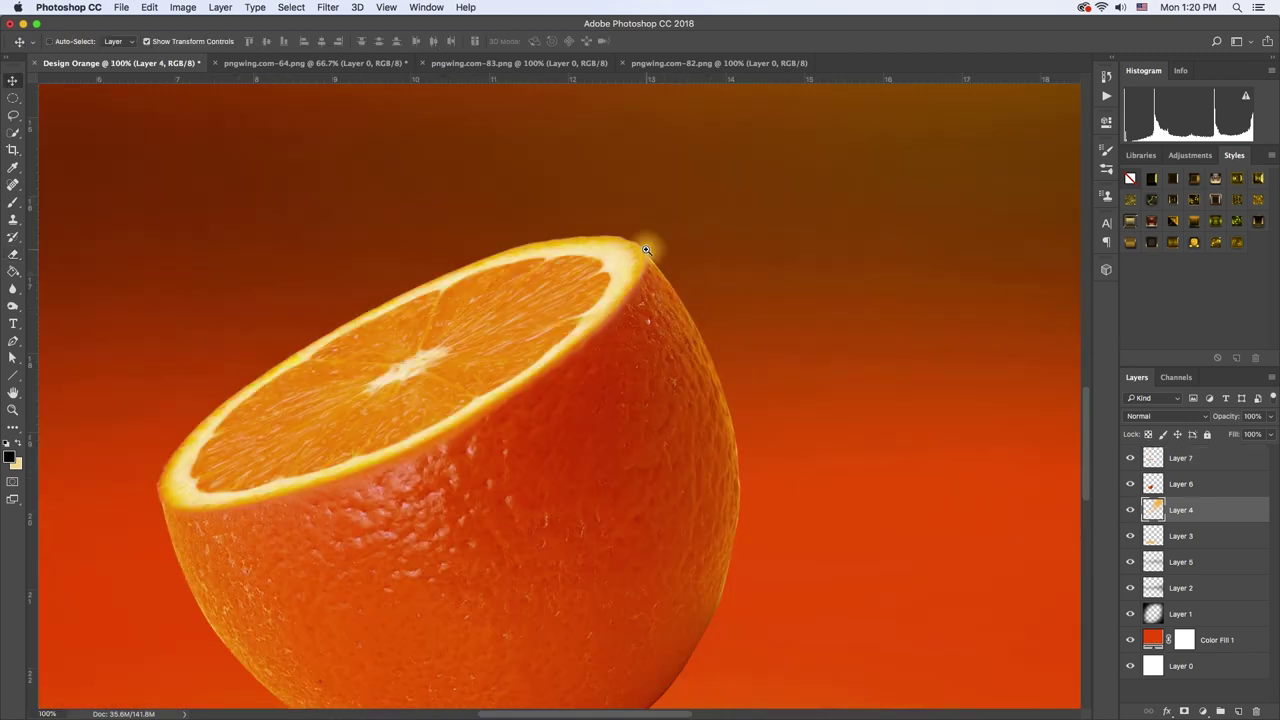
Erase the stray edge along the slice's top, then zoom out to the whole poster
{"action": "left_click", "coordinate": [646, 249]}
{"action": "left_click", "coordinate": [646, 249]}
{"action": "left_click", "coordinate": [628, 281]}
{"action": "left_click_drag", "start_coordinate": [586, 284], "coordinate": [186, 268]}
{"action": "left_click", "coordinate": [14, 255]}
{"action": "right_click", "coordinate": [620, 290]}
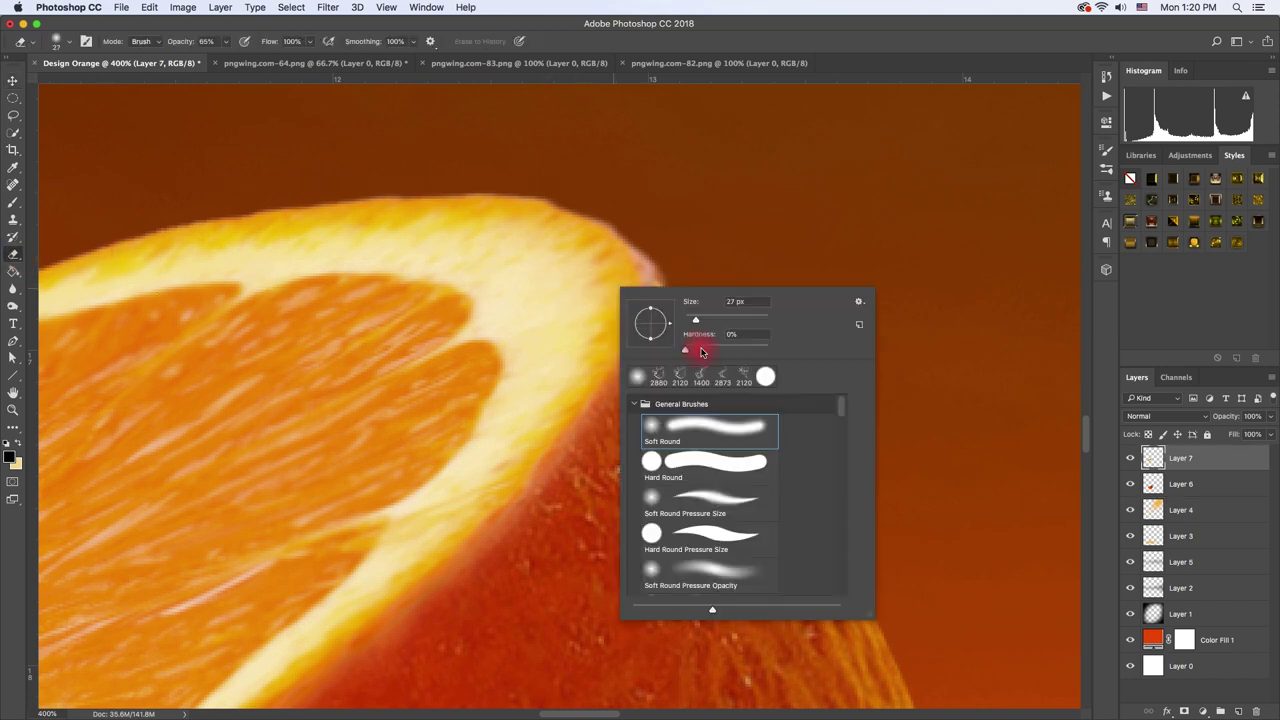
{"action": "left_click", "coordinate": [676, 249]}
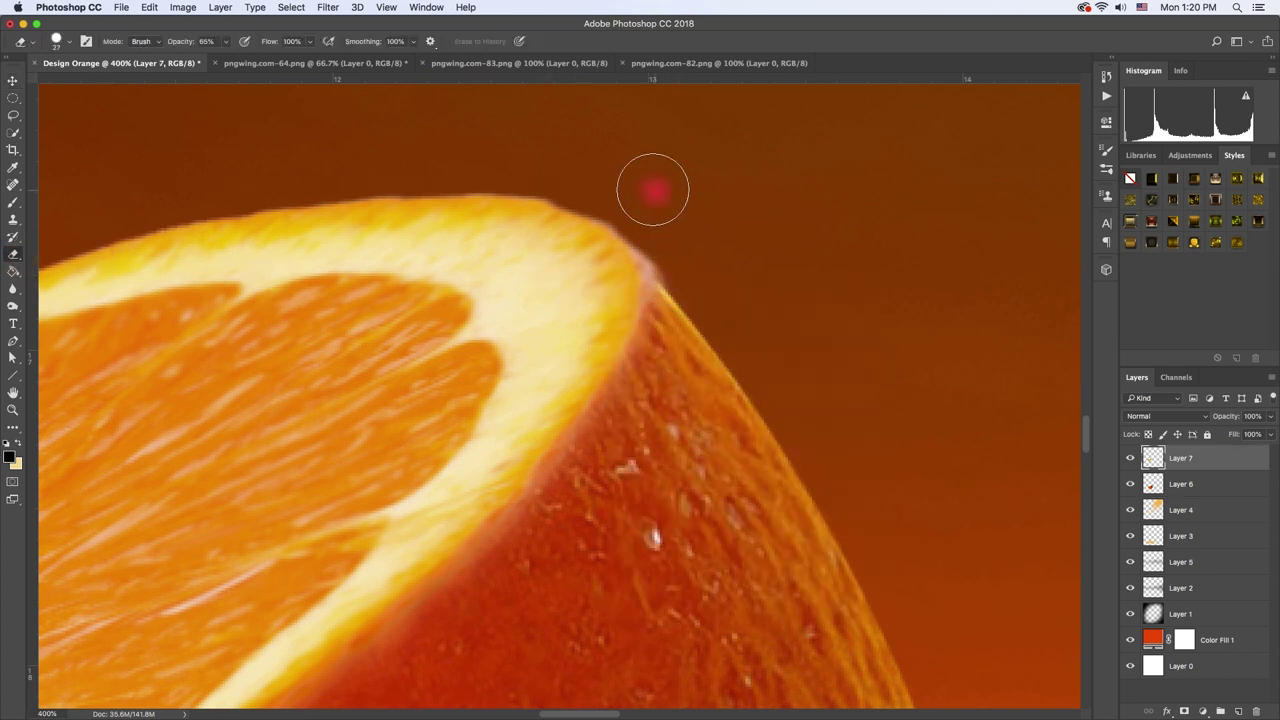
{"action": "left_click_drag", "start_coordinate": [626, 183], "coordinate": [632, 201]}
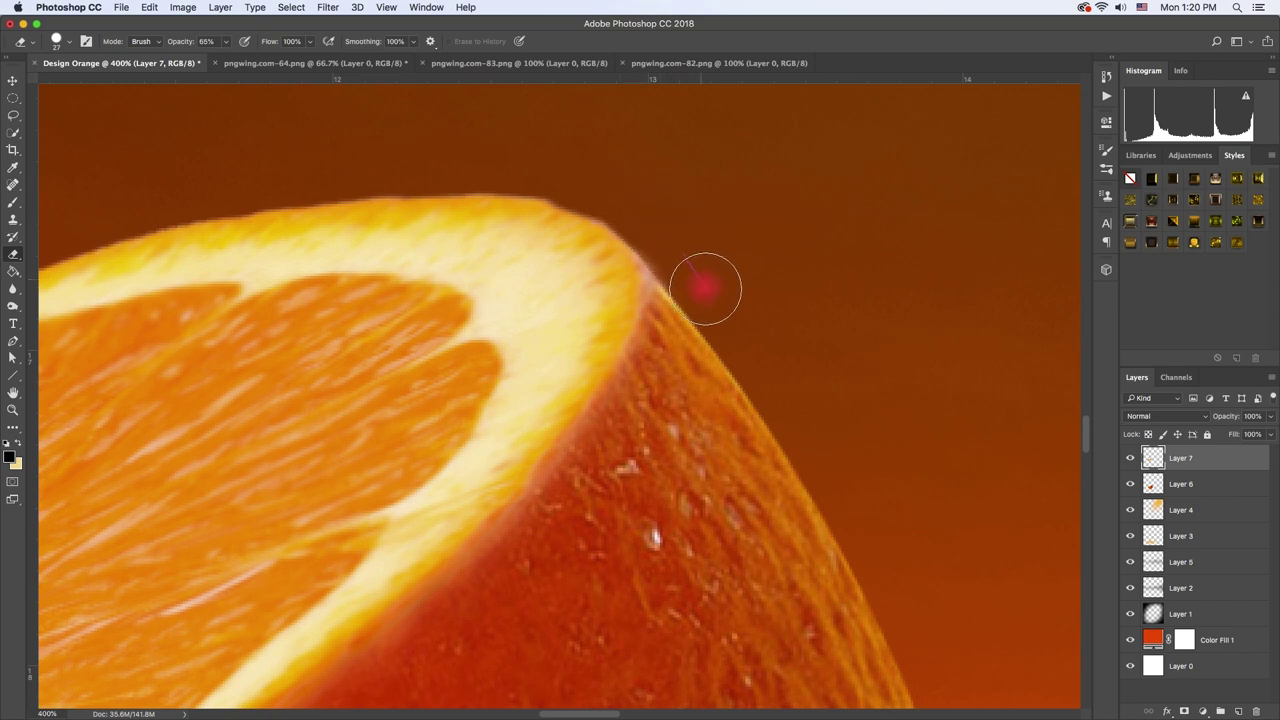
{"action": "left_click", "coordinate": [226, 42]}
{"action": "mouse_move", "coordinate": [448, 150]}
{"action": "left_mouse_down"}
{"action": "mouse_move", "coordinate": [586, 180]}
{"action": "mouse_move", "coordinate": [621, 201]}
{"action": "left_mouse_up"}
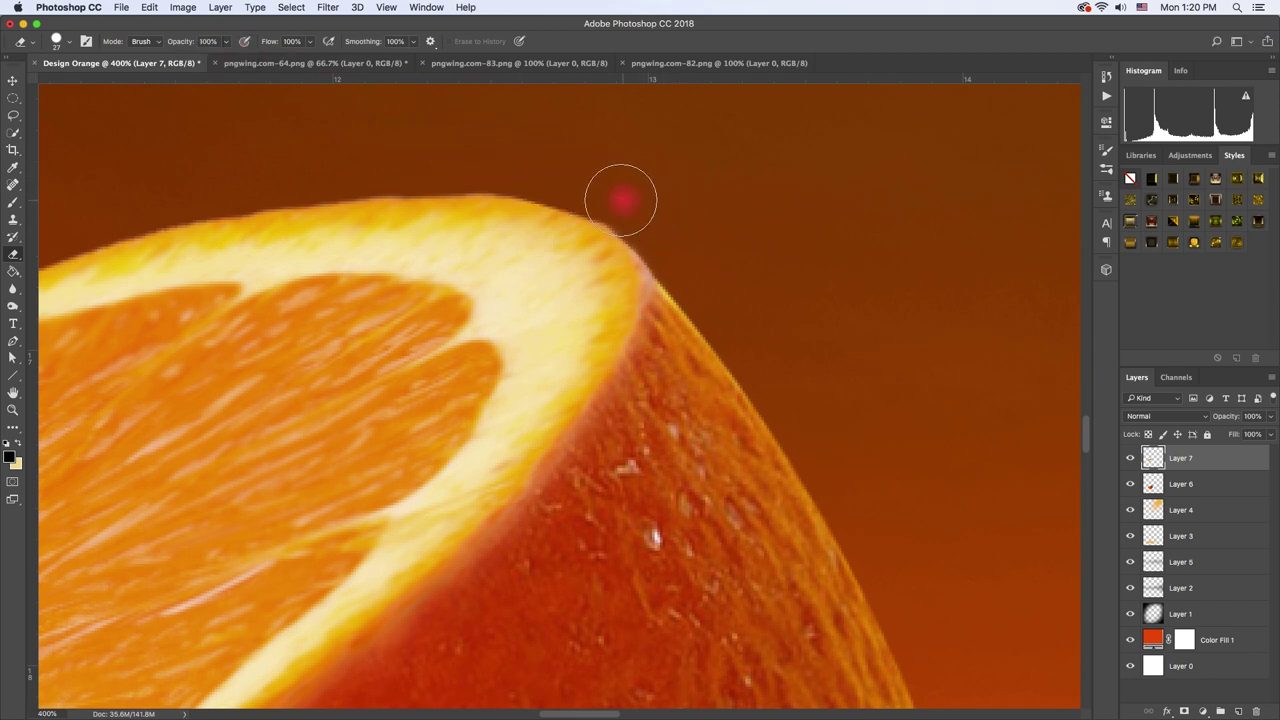
{"action": "scroll", "coordinate": [577, 274], "scroll_direction": "left", "scroll_amount": 15}
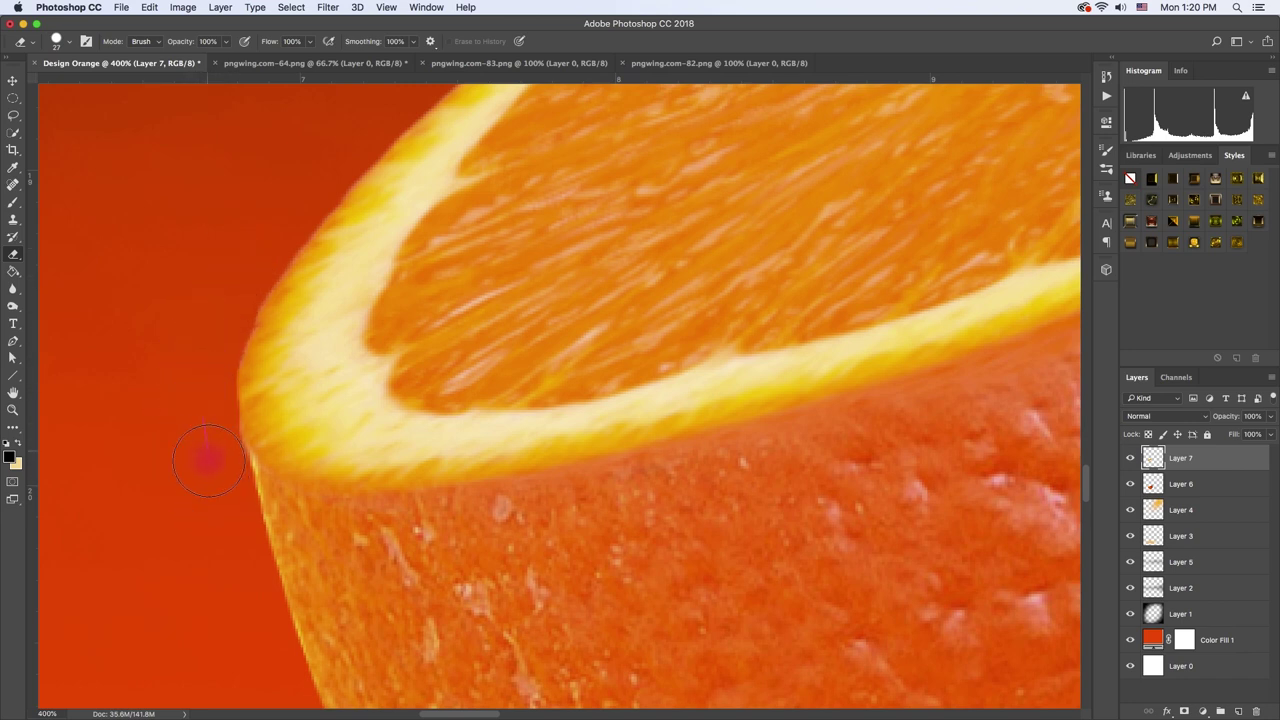
{"action": "left_click", "coordinate": [305, 390], "text": "alt+space"}
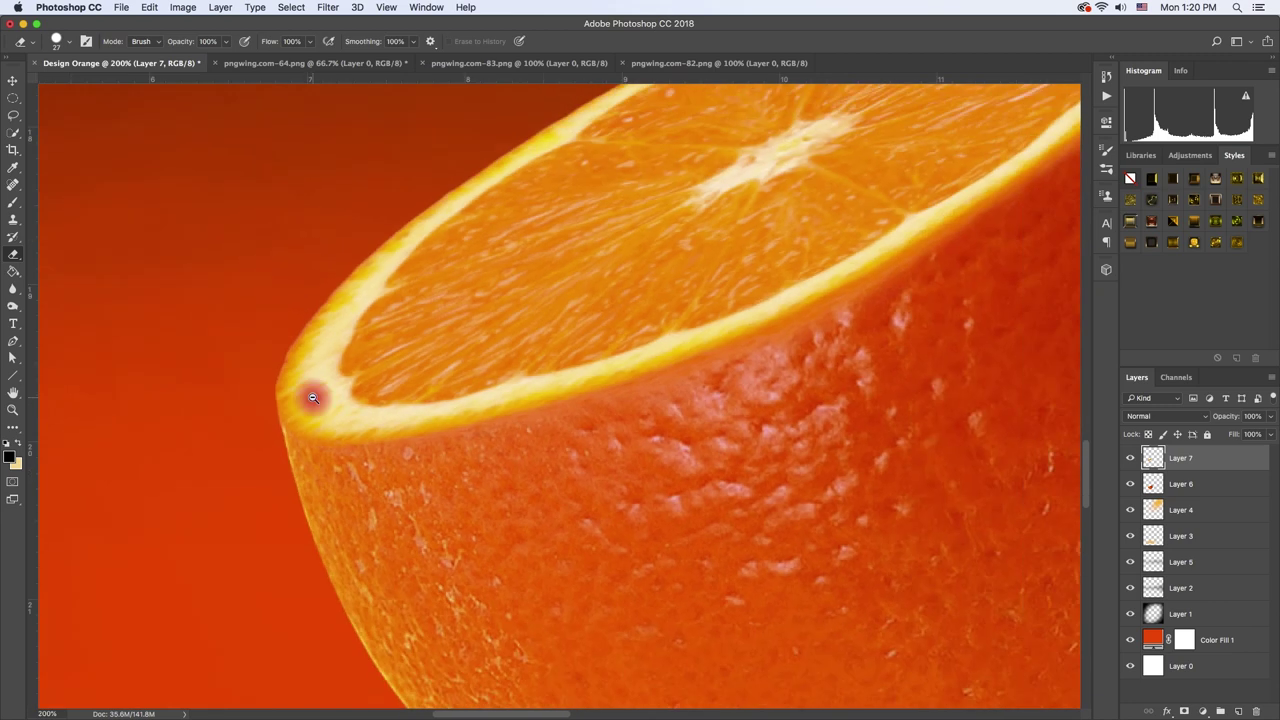
{"action": "left_click", "coordinate": [339, 375], "text": "alt+space"}
Rotate the orange body and cut face (Layers 6 and 7) together about 6° and nudge them left
{"action": "left_click", "coordinate": [339, 375], "text": "alt+space"}
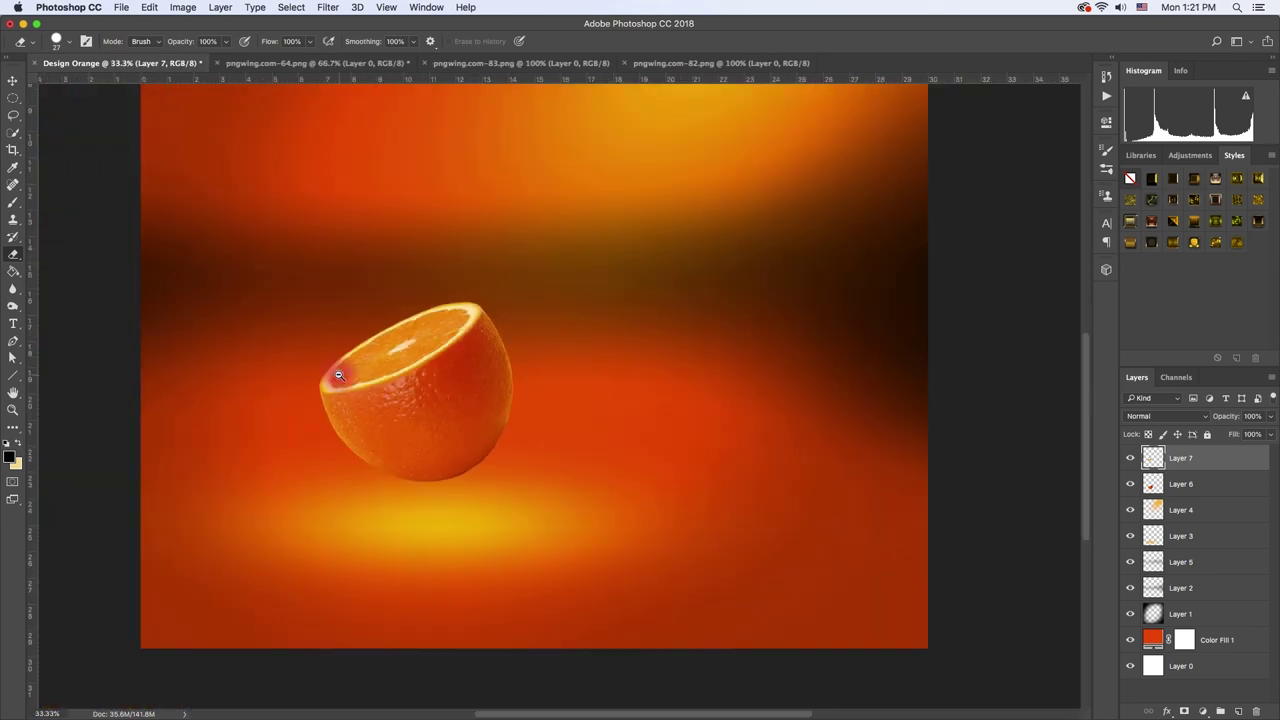
{"action": "key", "text": "v"}
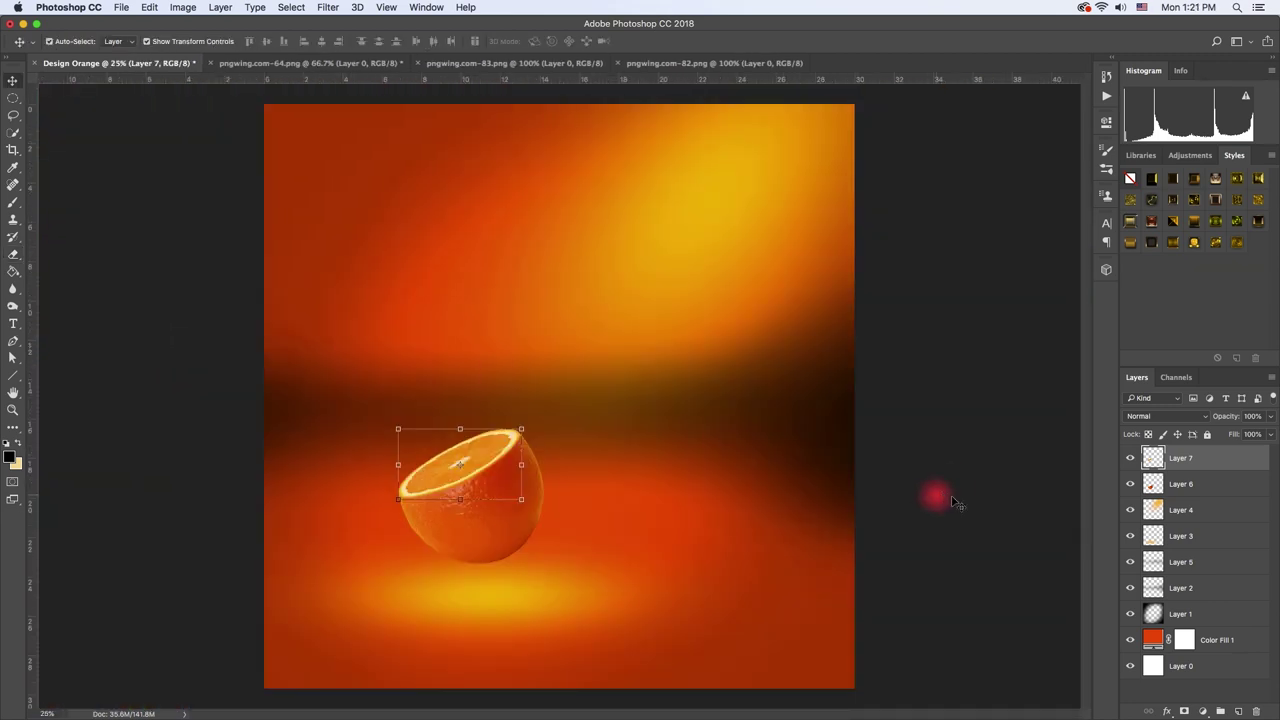
{"action": "left_click", "coordinate": [1186, 484], "text": "shift"}
{"action": "left_click_drag", "start_coordinate": [578, 486], "coordinate": [580, 494]}
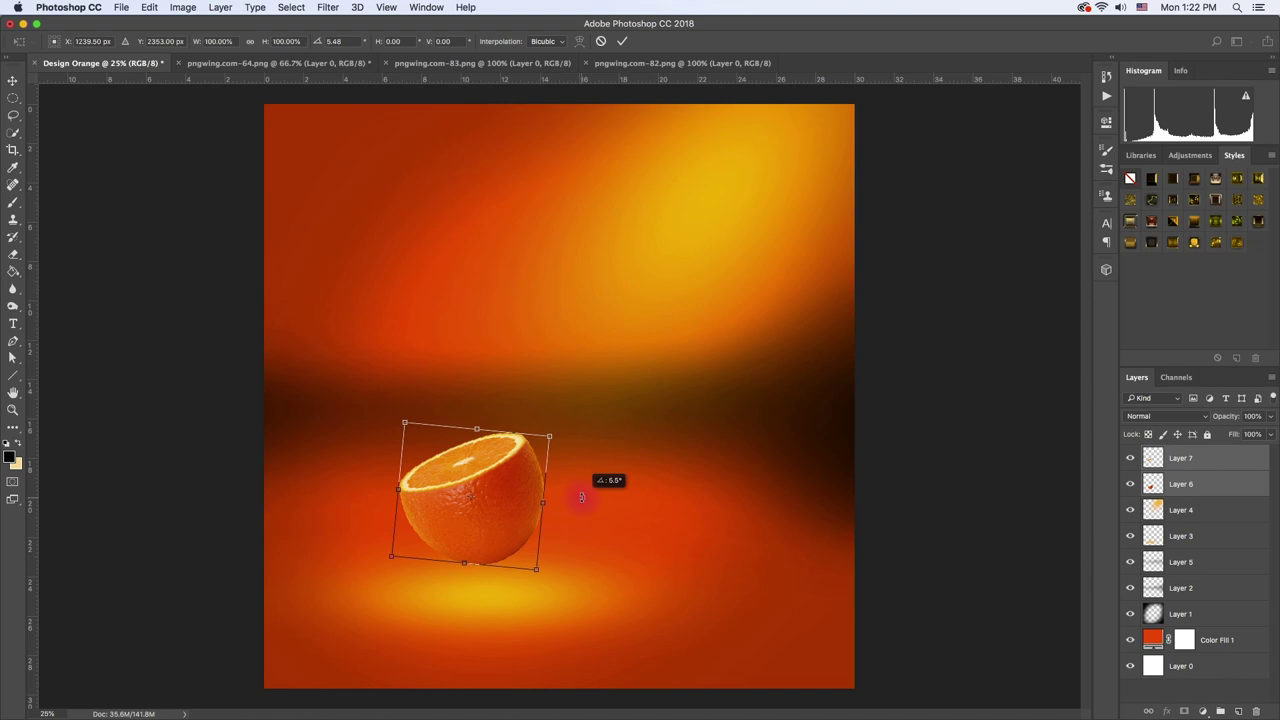
{"action": "left_click_drag", "start_coordinate": [581, 496], "coordinate": [492, 500]}
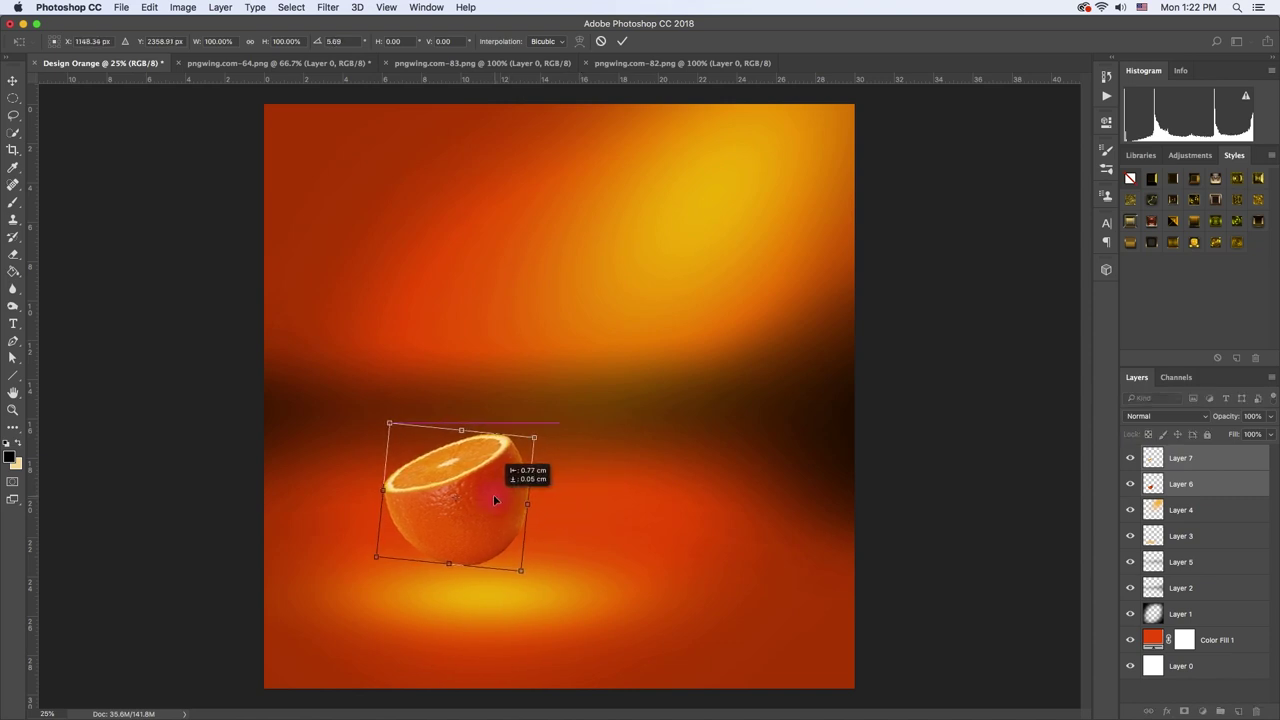
{"action": "key", "text": "Return"}
{"action": "left_click", "coordinate": [1244, 467]}
Duplicate the cut face as Layer 7 copy, tilt it about 16°, and lift it above the orange
{"action": "key", "text": "ctrl+j"}
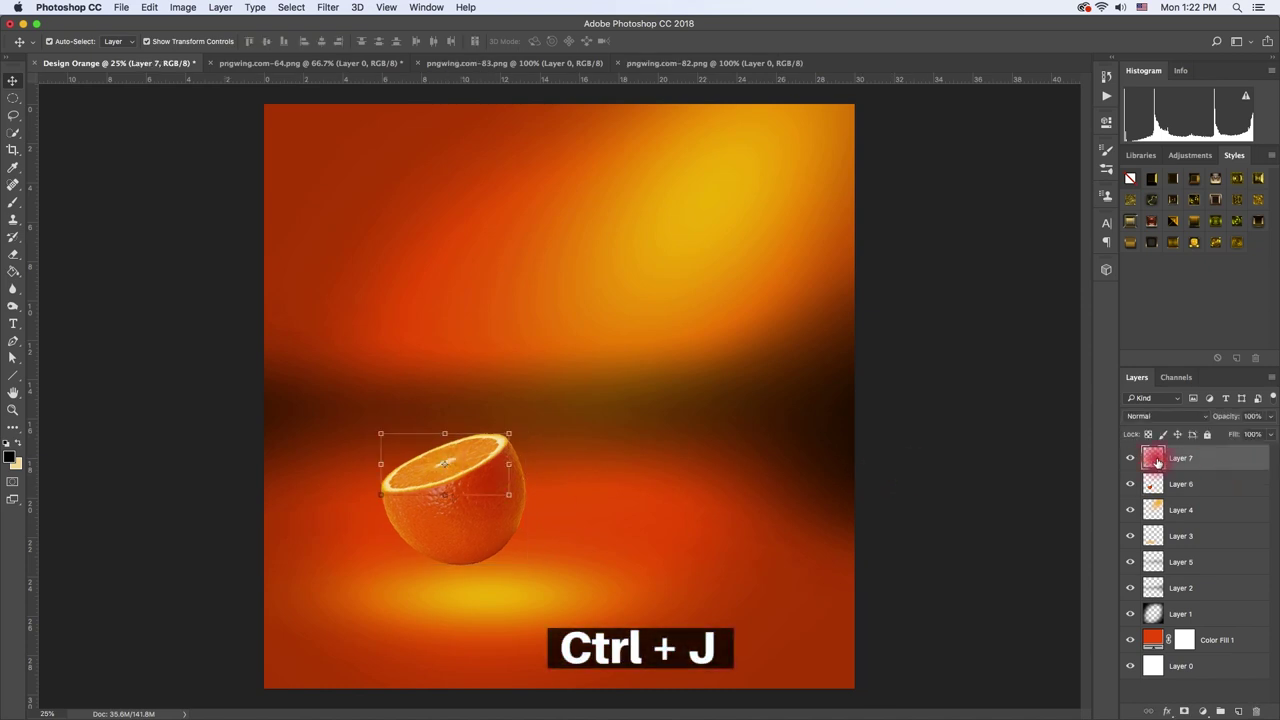
{"action": "key", "text": "ctrl+t"}
{"action": "mouse_move", "coordinate": [549, 456]}
{"action": "left_mouse_down"}
{"action": "mouse_move", "coordinate": [552, 487]}
{"action": "mouse_move", "coordinate": [479, 455]}
{"action": "left_mouse_up"}
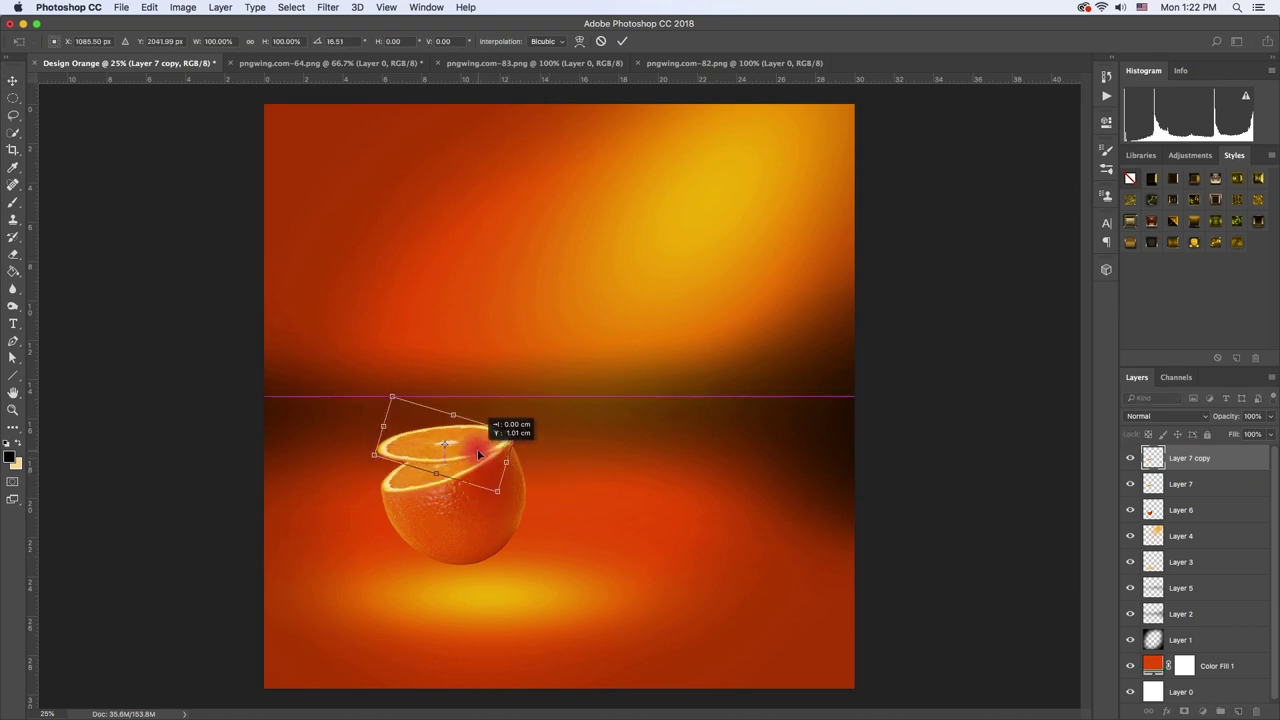
{"action": "scroll", "coordinate": [479, 455], "scroll_direction": "up", "scroll_amount": 5}
{"action": "scroll", "coordinate": [479, 455], "scroll_direction": "up", "scroll_amount": 2}
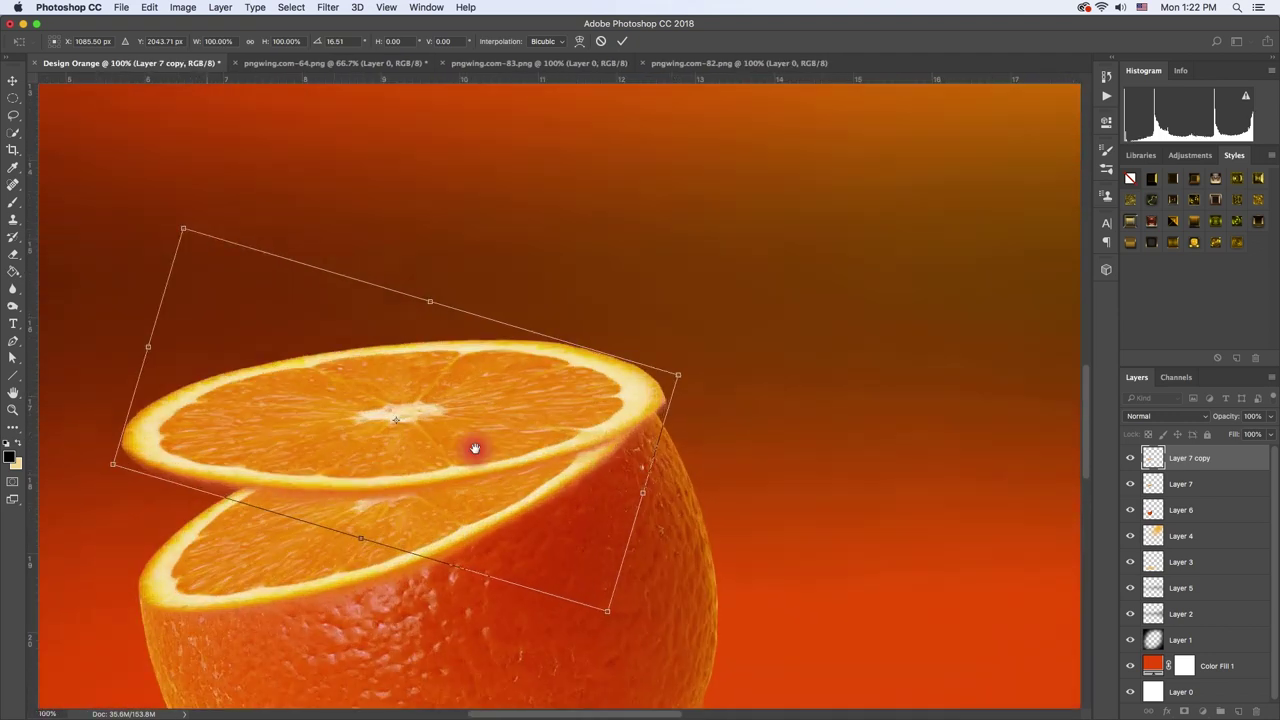
{"action": "left_click_drag", "start_coordinate": [513, 420], "coordinate": [540, 429]}
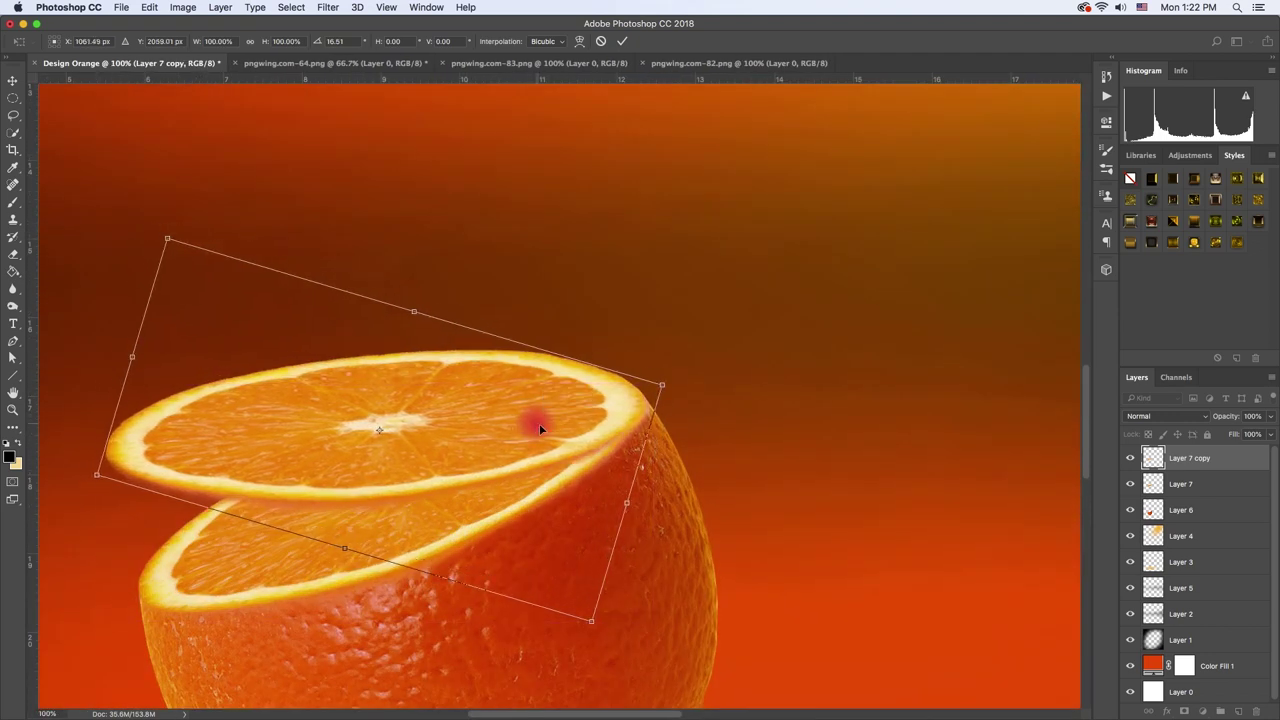
{"action": "mouse_move", "coordinate": [660, 462]}
{"action": "left_mouse_down"}
{"action": "mouse_move", "coordinate": [643, 423]}
{"action": "mouse_move", "coordinate": [624, 430]}
{"action": "left_mouse_up"}
{"action": "scroll", "coordinate": [643, 423], "scroll_direction": "up", "scroll_amount": 3}
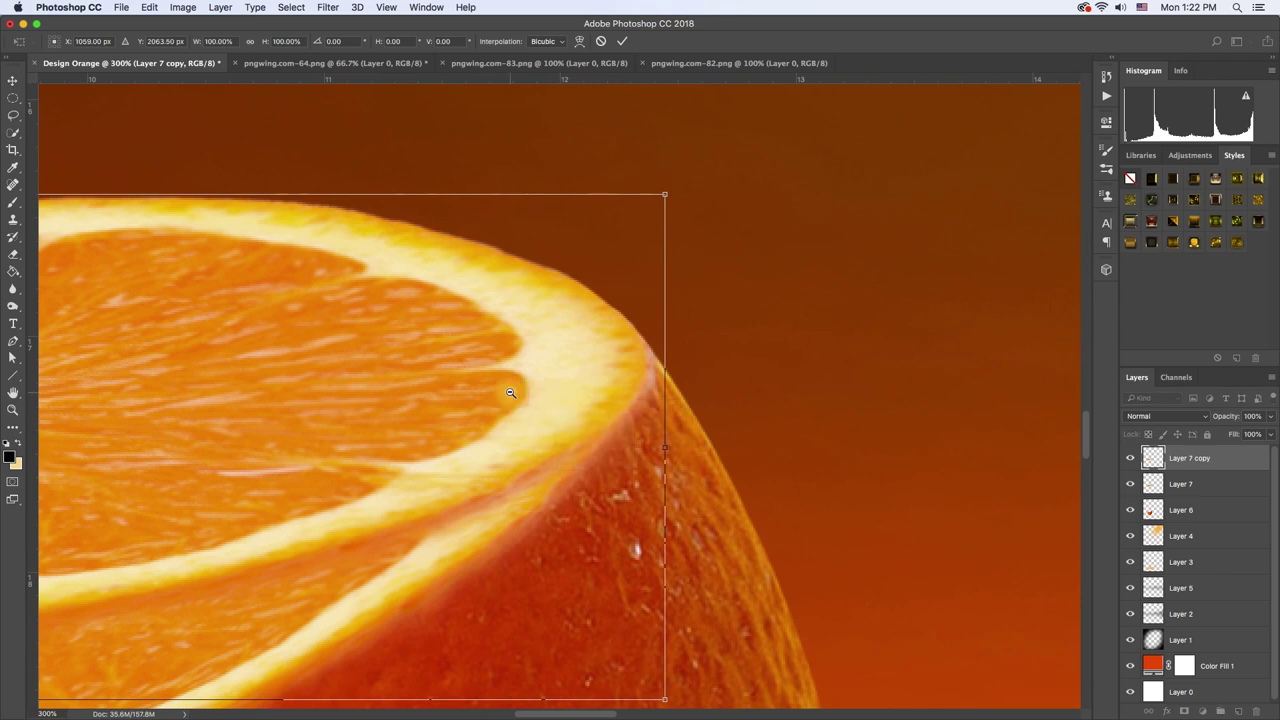
{"action": "scroll", "coordinate": [509, 394], "scroll_direction": "down", "scroll_amount": 5}
{"action": "key", "text": "Return"}
{"action": "scroll", "coordinate": [515, 412], "scroll_direction": "down", "scroll_amount": 3}
{"action": "left_click", "coordinate": [457, 490]}
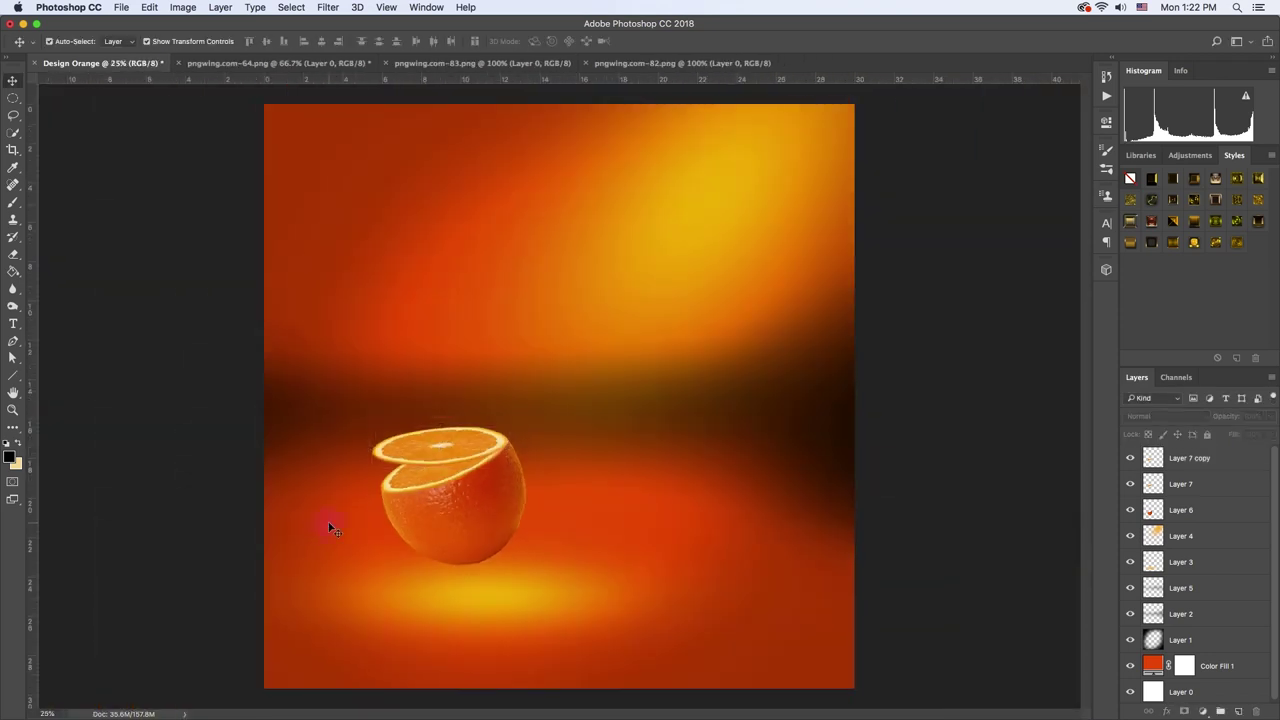
{"action": "scroll", "coordinate": [500, 503], "scroll_direction": "up", "scroll_amount": 3}
{"action": "scroll", "coordinate": [499, 503], "scroll_direction": "up", "scroll_amount": 1}
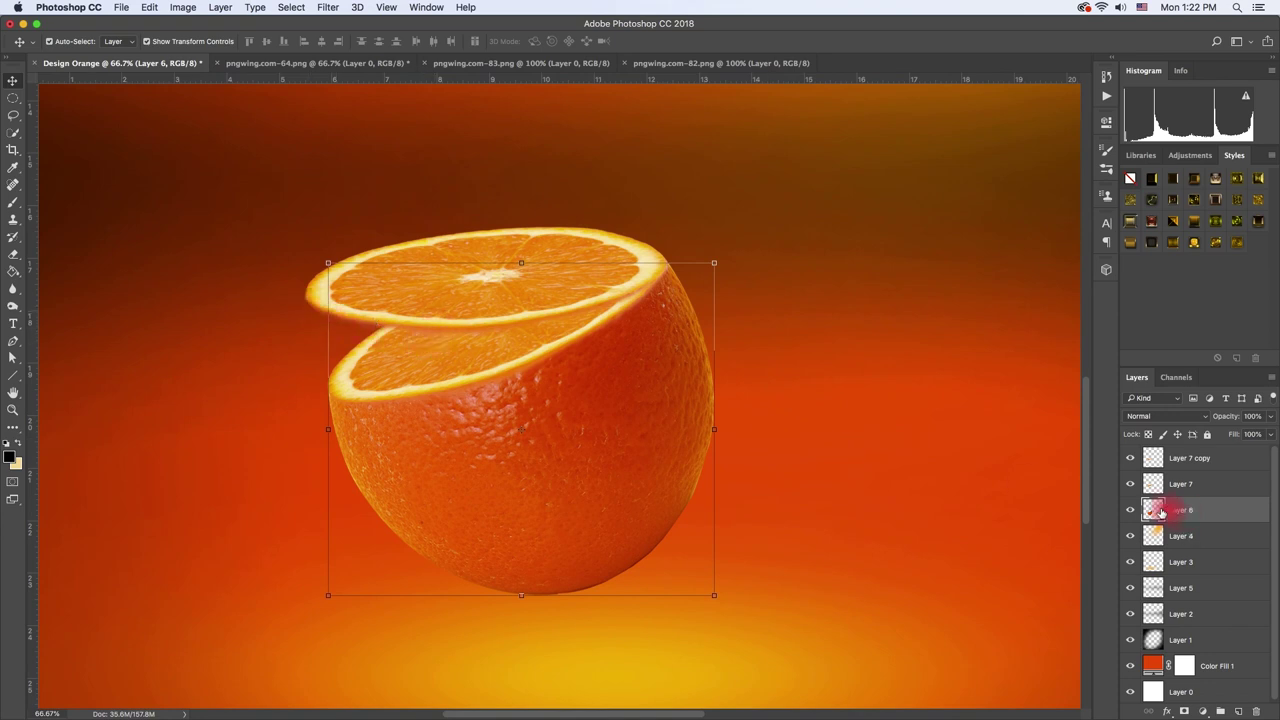
Lasso a curved peel strip on the orange's side and copy it to new Layer 8
{"action": "left_click", "coordinate": [14, 118]}
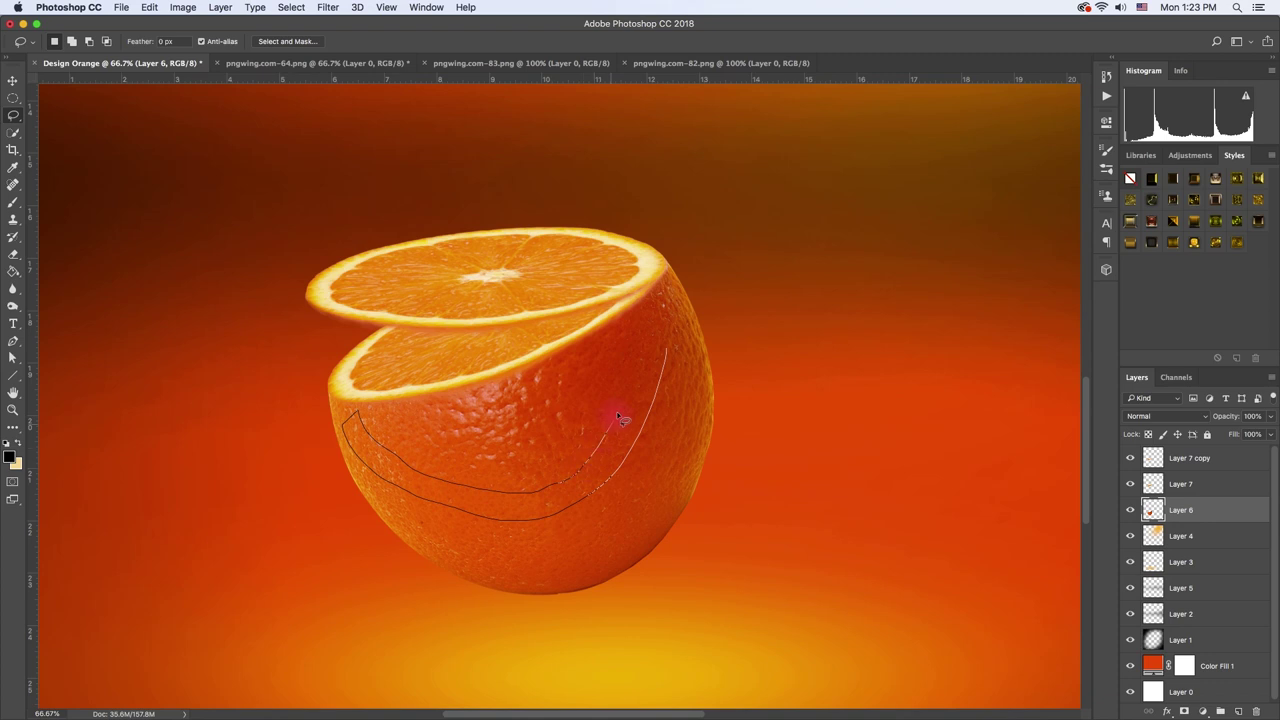
{"action": "left_click_drag", "start_coordinate": [660, 313], "coordinate": [678, 320]}
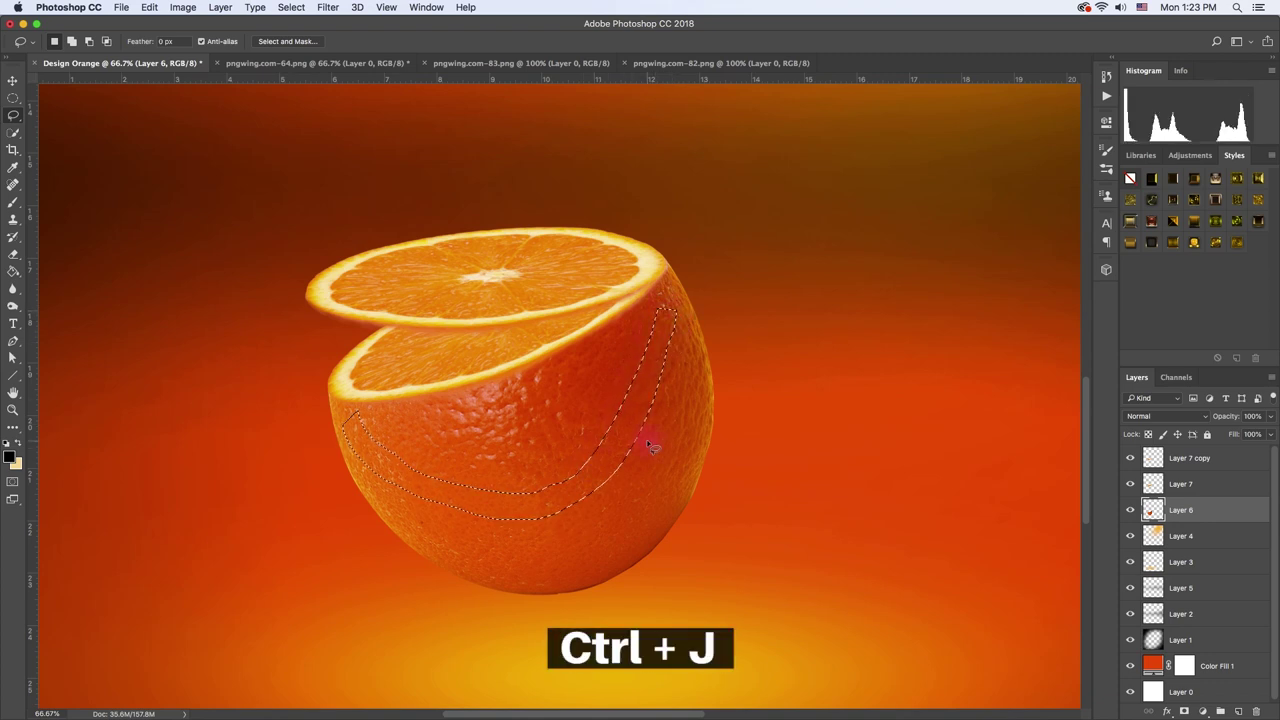
{"action": "key", "text": "ctrl+j"}
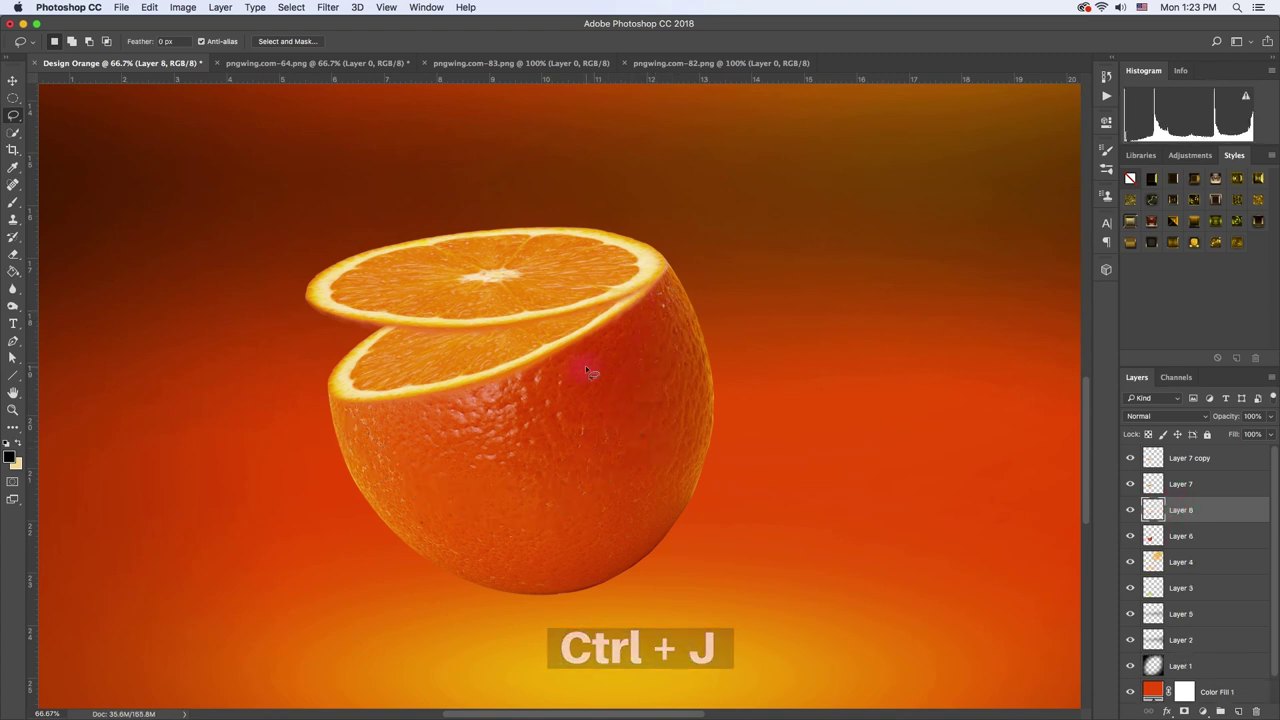
Move the peel strip onto the top slice and to the top of the stack, then skew it in perspective and rotate it about 15°
{"action": "key", "text": "v"}
{"action": "left_click_drag", "start_coordinate": [600, 394], "coordinate": [563, 263]}
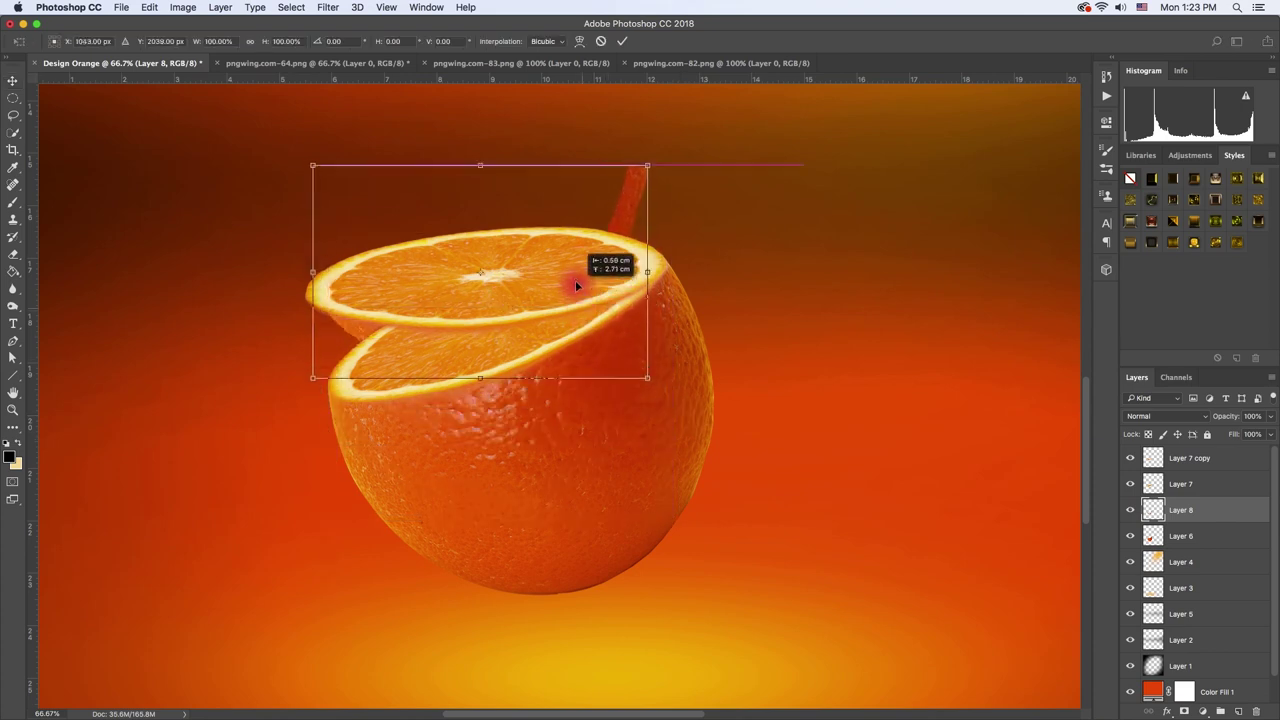
{"action": "left_click_drag", "start_coordinate": [1157, 513], "coordinate": [1159, 460]}
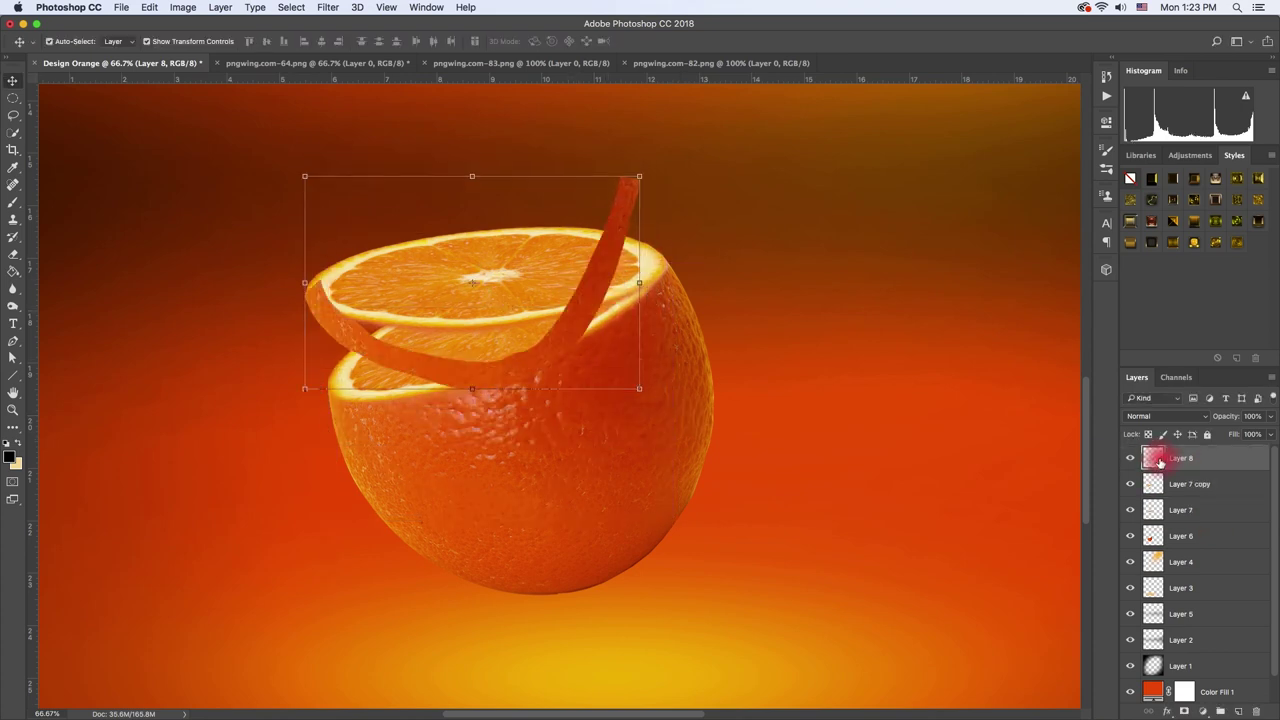
{"action": "key", "text": "ctrl+t"}
{"action": "left_click_drag", "start_coordinate": [570, 262], "coordinate": [552, 251]}
{"action": "right_click", "coordinate": [559, 258]}
{"action": "left_click", "coordinate": [604, 330]}
{"action": "left_click_drag", "start_coordinate": [620, 166], "coordinate": [693, 269]}
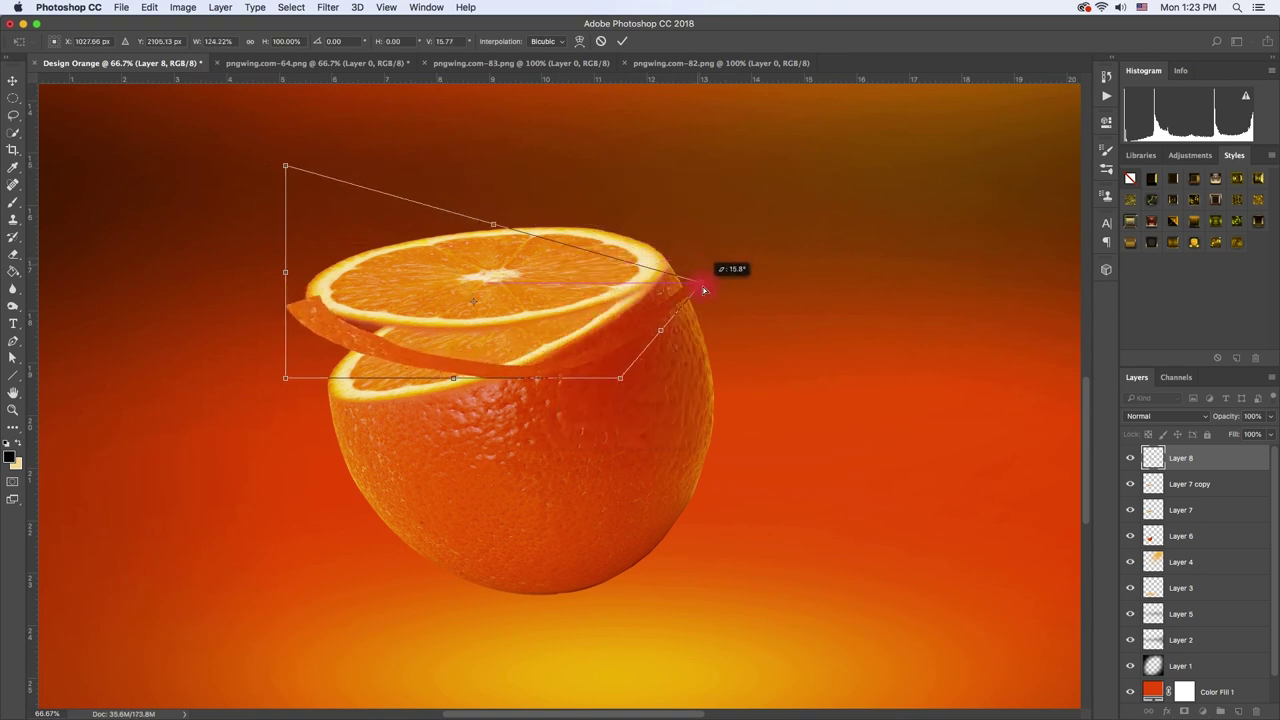
{"action": "left_click_drag", "start_coordinate": [559, 350], "coordinate": [272, 363]}
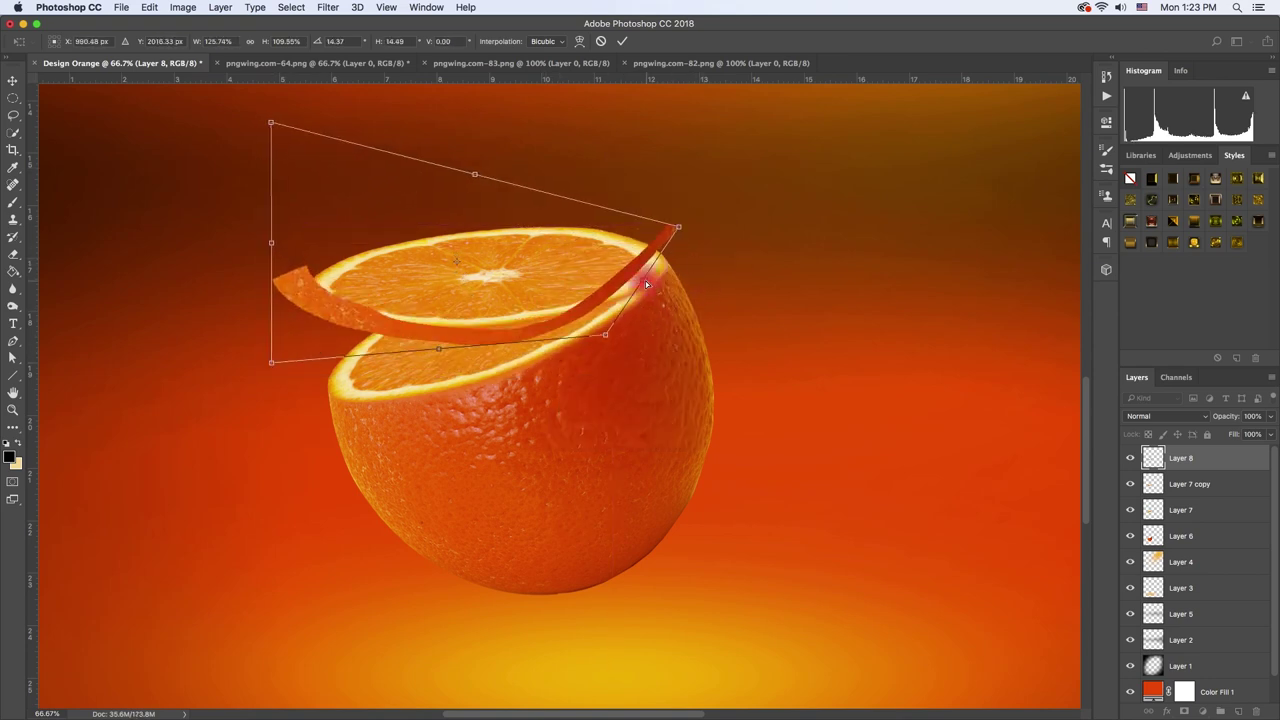
{"action": "left_click_drag", "start_coordinate": [494, 196], "coordinate": [474, 157]}
Warp the peel's left curl and right end to bend around the orange
{"action": "right_click", "coordinate": [512, 255]}
{"action": "left_click", "coordinate": [560, 340]}
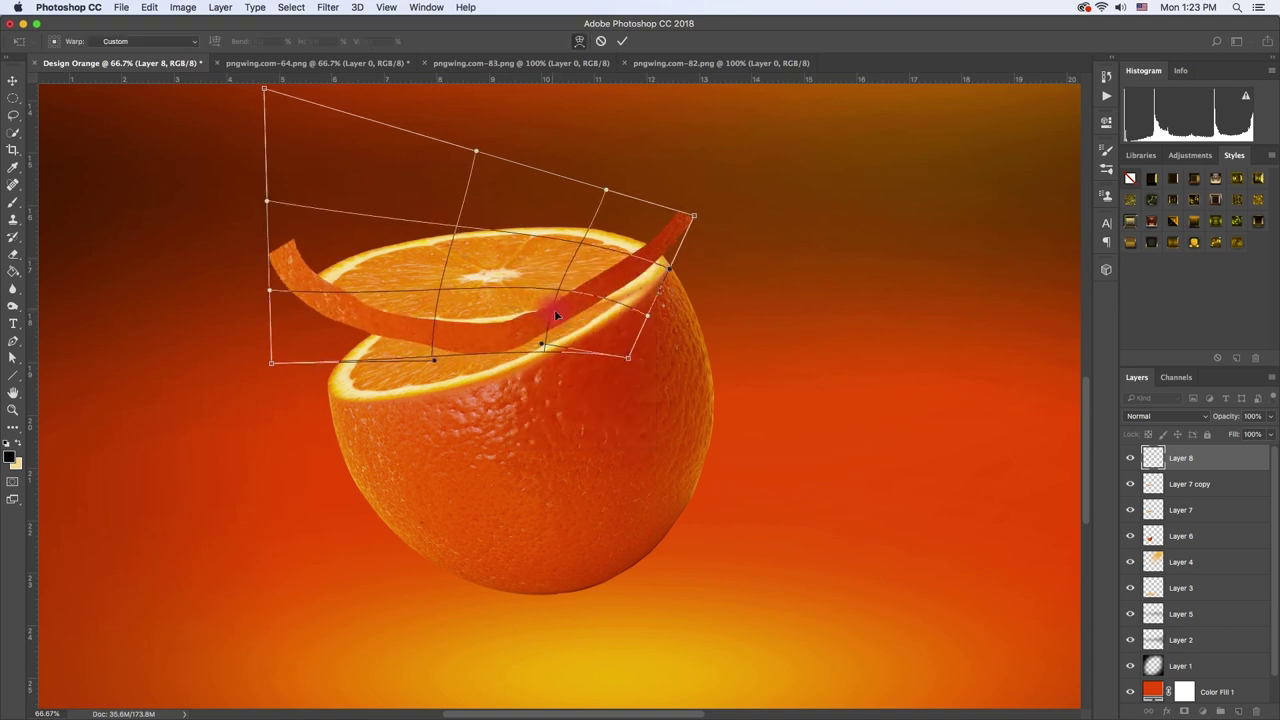
{"action": "left_click_drag", "start_coordinate": [556, 316], "coordinate": [527, 313]}
{"action": "left_click_drag", "start_coordinate": [269, 290], "coordinate": [289, 336]}
{"action": "left_click_drag", "start_coordinate": [255, 197], "coordinate": [268, 240]}
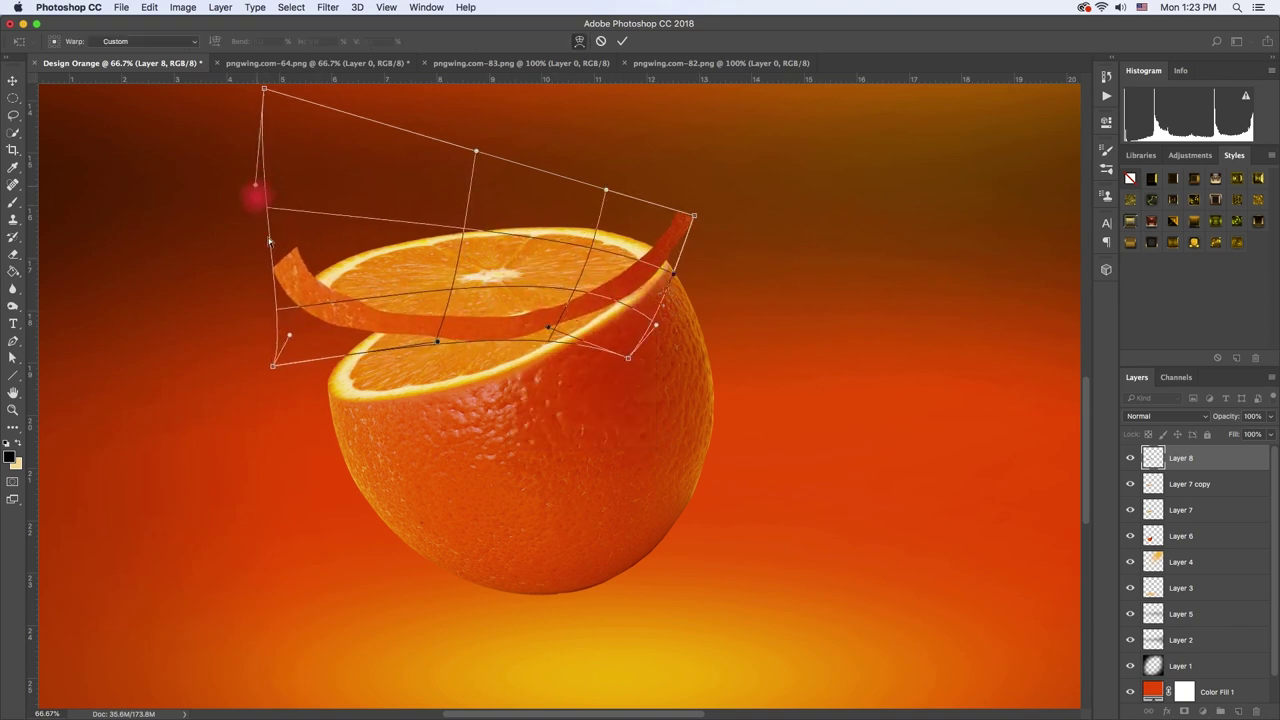
{"action": "left_click_drag", "start_coordinate": [263, 88], "coordinate": [535, 210]}
{"action": "mouse_move", "coordinate": [306, 334]}
{"action": "left_mouse_down"}
{"action": "mouse_move", "coordinate": [480, 157]}
{"action": "mouse_move", "coordinate": [563, 200]}
{"action": "mouse_move", "coordinate": [434, 206]}
{"action": "mouse_move", "coordinate": [530, 228]}
{"action": "left_mouse_up"}
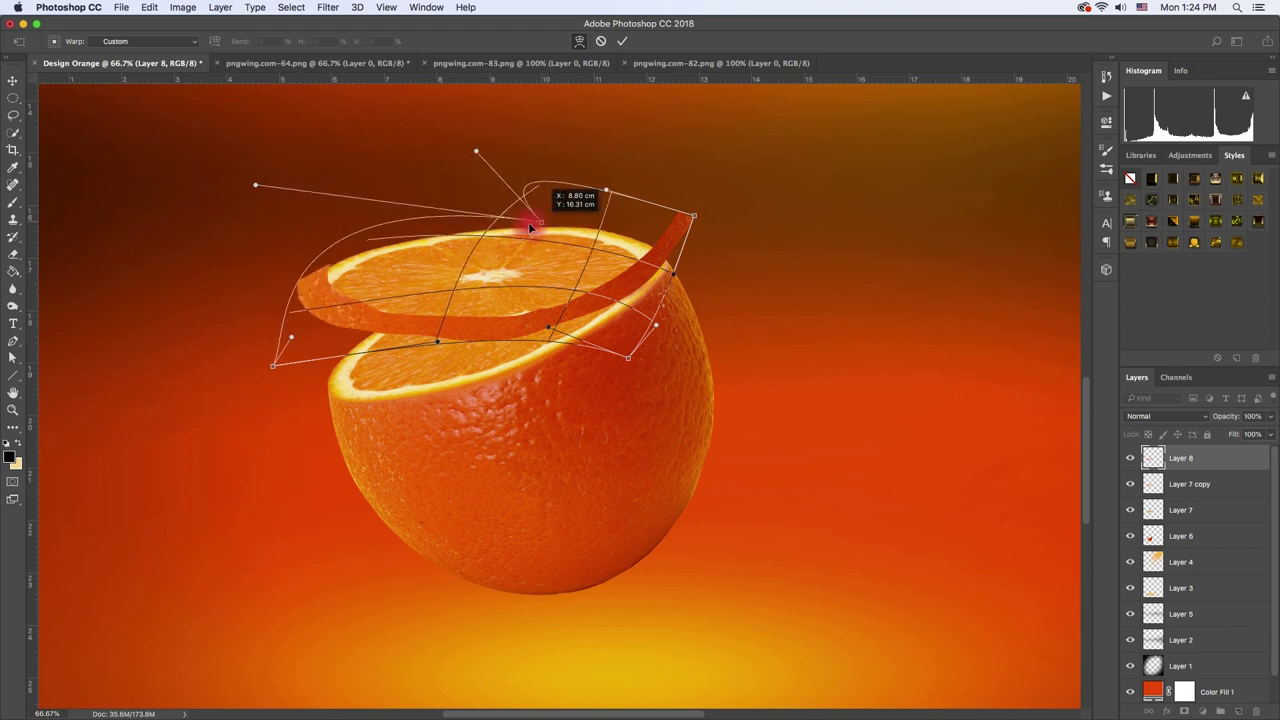
{"action": "left_click_drag", "start_coordinate": [686, 209], "coordinate": [669, 290]}
Pull the peel's top curve down to the slice edge and reshape its lower-left part
{"action": "scroll", "coordinate": [673, 280], "scroll_direction": "up", "scroll_amount": 2}
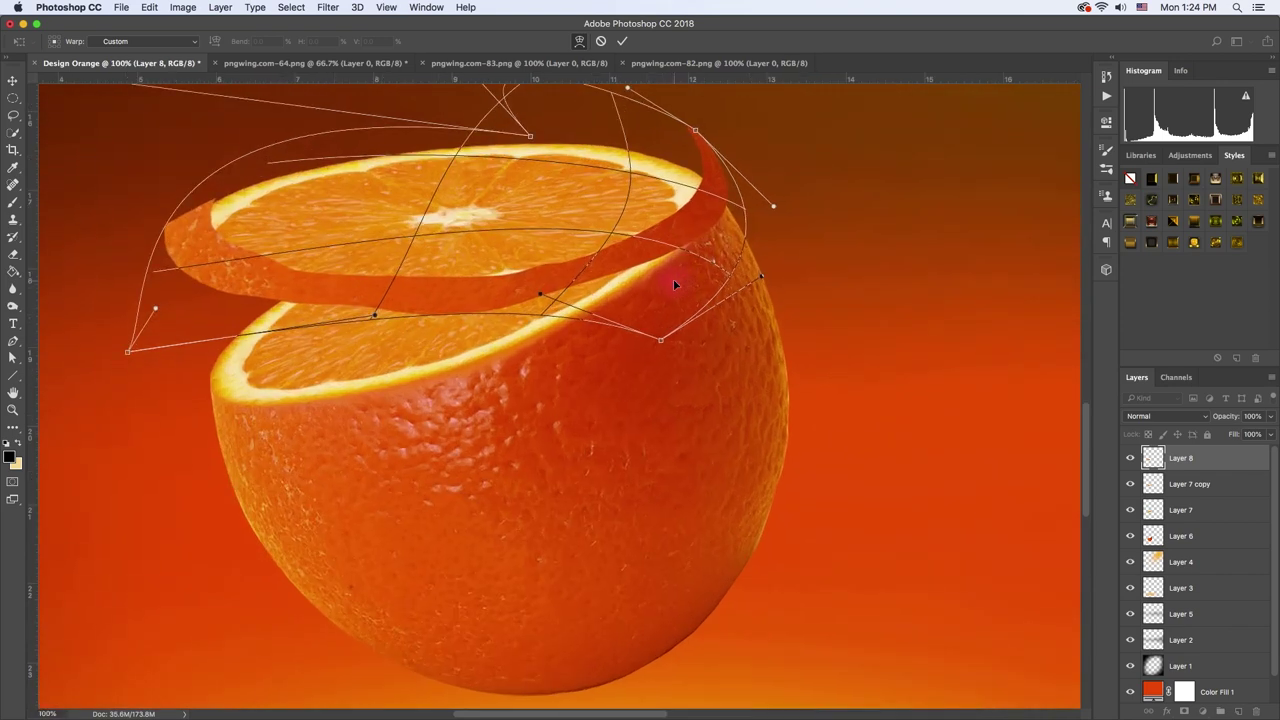
{"action": "scroll", "coordinate": [673, 280], "scroll_direction": "up", "scroll_amount": 3}
{"action": "scroll", "coordinate": [673, 280], "scroll_direction": "down", "scroll_amount": 2}
{"action": "mouse_move", "coordinate": [503, 256]}
{"action": "left_mouse_down"}
{"action": "mouse_move", "coordinate": [706, 444]}
{"action": "mouse_move", "coordinate": [609, 408]}
{"action": "left_mouse_up"}
{"action": "scroll", "coordinate": [586, 391], "scroll_direction": "down", "scroll_amount": 3}
{"action": "scroll", "coordinate": [586, 391], "scroll_direction": "left", "scroll_amount": 5}
{"action": "left_click_drag", "start_coordinate": [360, 516], "coordinate": [366, 423]}
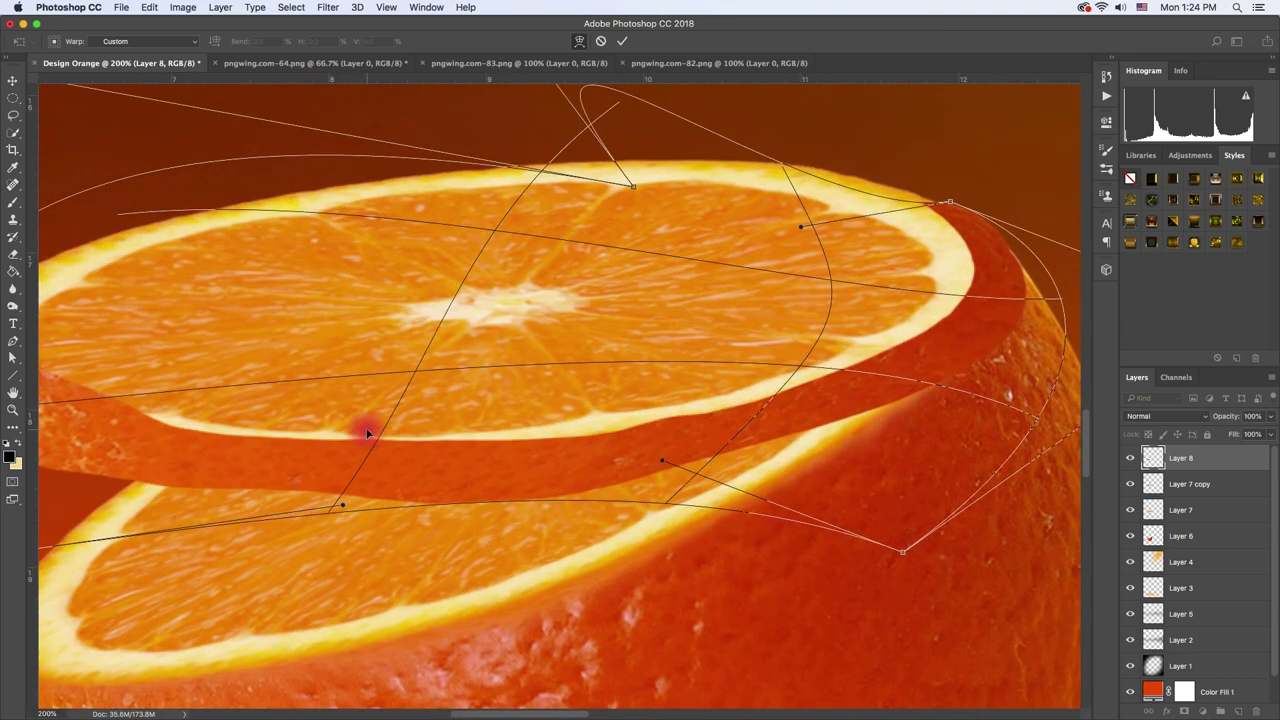
{"action": "scroll", "coordinate": [366, 423], "scroll_direction": "left", "scroll_amount": 5}
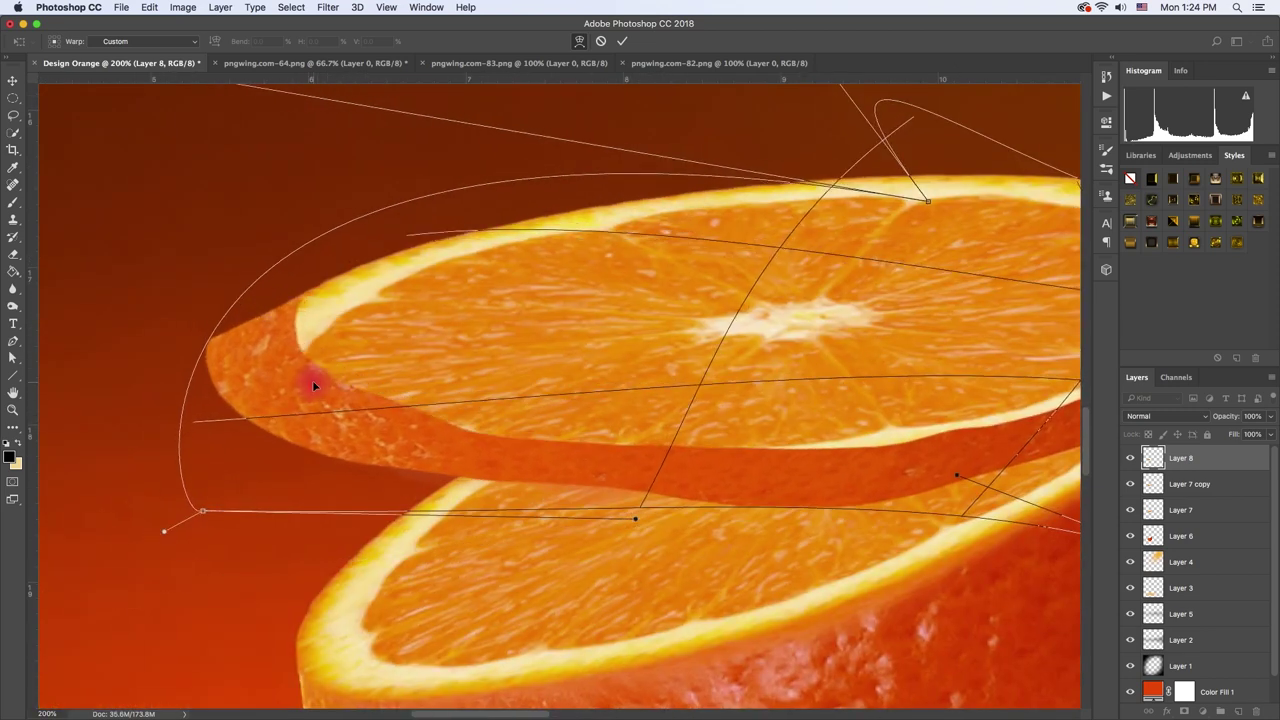
{"action": "scroll", "coordinate": [357, 337], "scroll_direction": "up", "scroll_amount": 3}
{"action": "scroll", "coordinate": [357, 337], "scroll_direction": "right", "scroll_amount": 2}
{"action": "left_click_drag", "start_coordinate": [354, 323], "coordinate": [368, 336]}
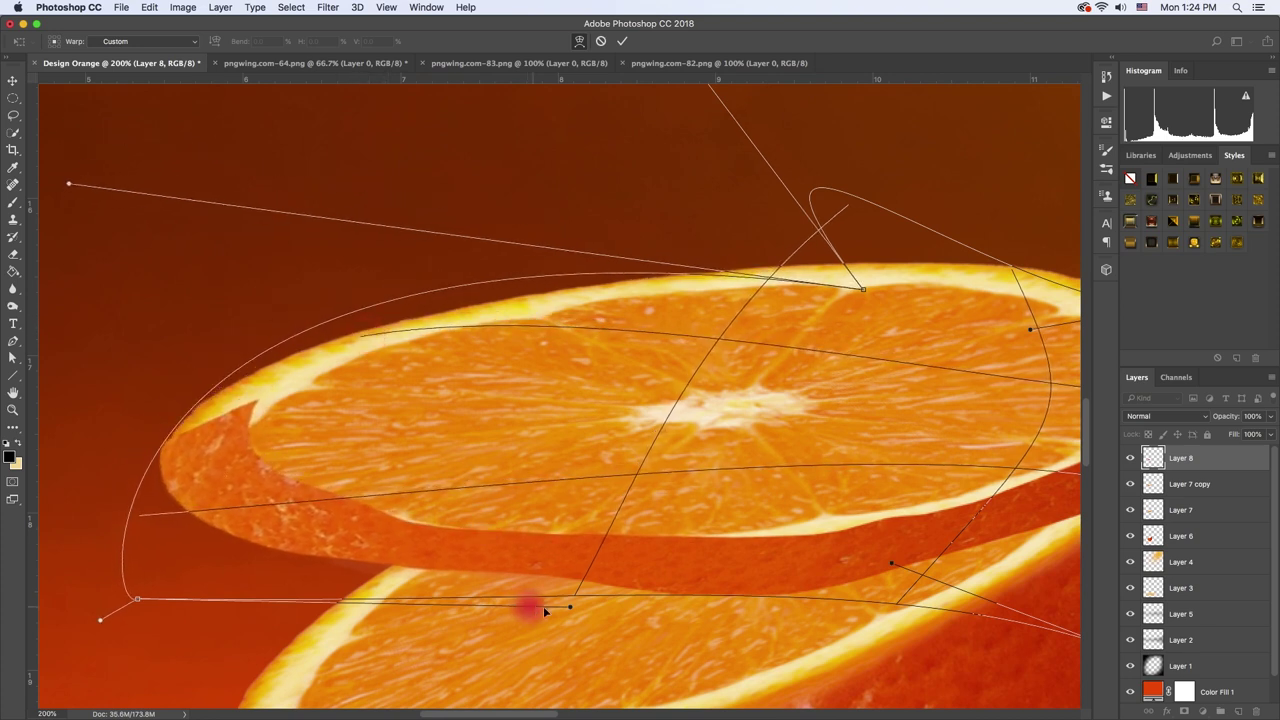
Commit the peel warp and erase it with a Hard Round tip where it covers the slice's rind
{"action": "key", "text": "Return"}
{"action": "left_click", "coordinate": [16, 257]}
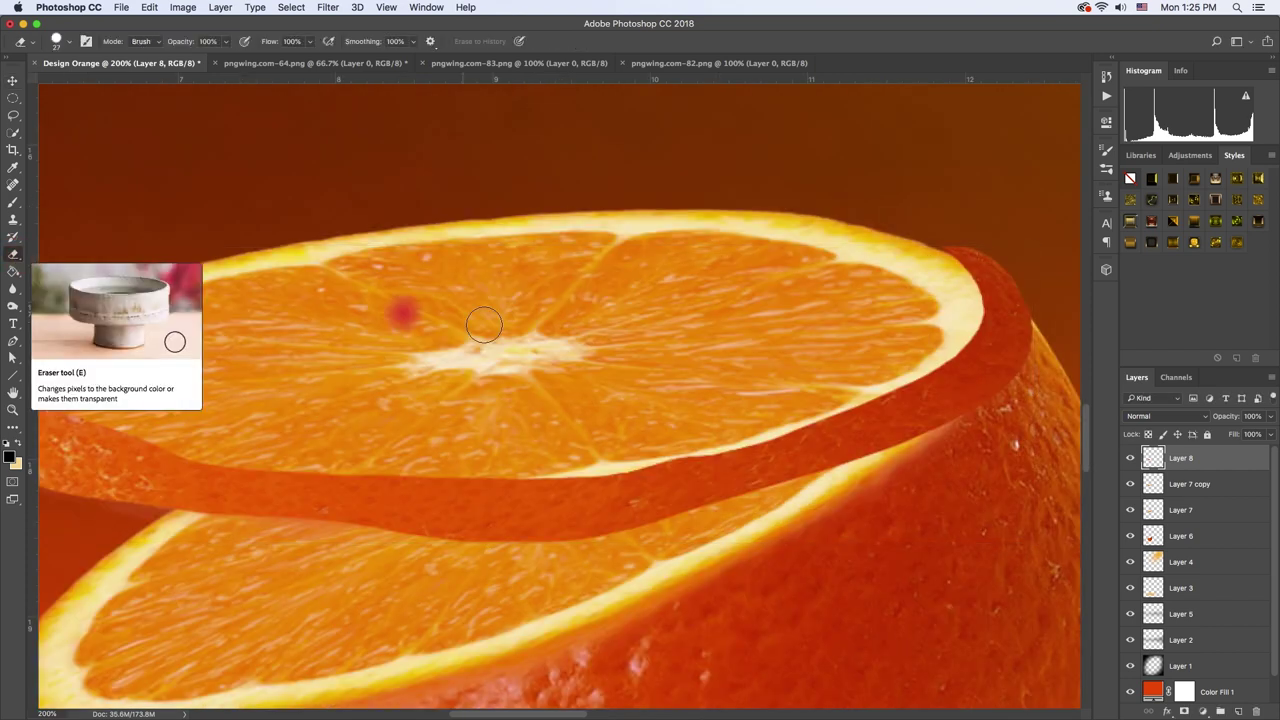
{"action": "right_click", "coordinate": [560, 365]}
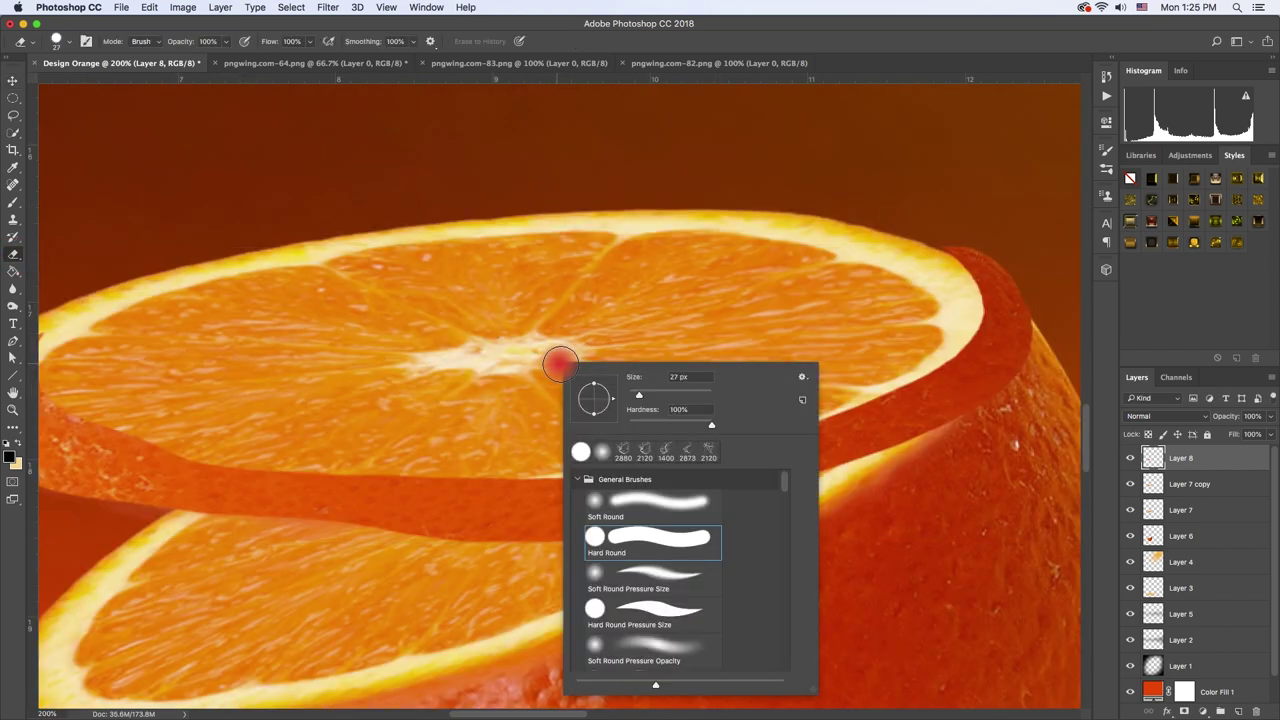
{"action": "double_click", "coordinate": [618, 534]}
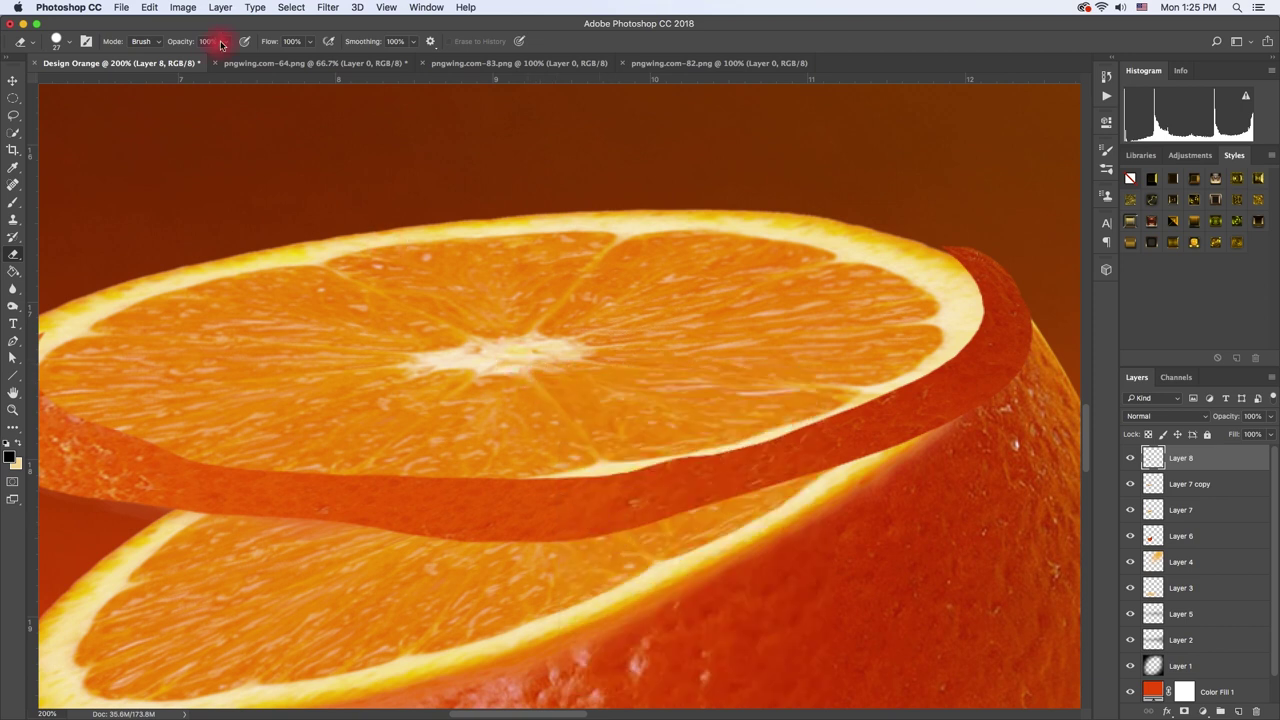
{"action": "scroll", "coordinate": [611, 378], "scroll_direction": "right", "scroll_amount": 5}
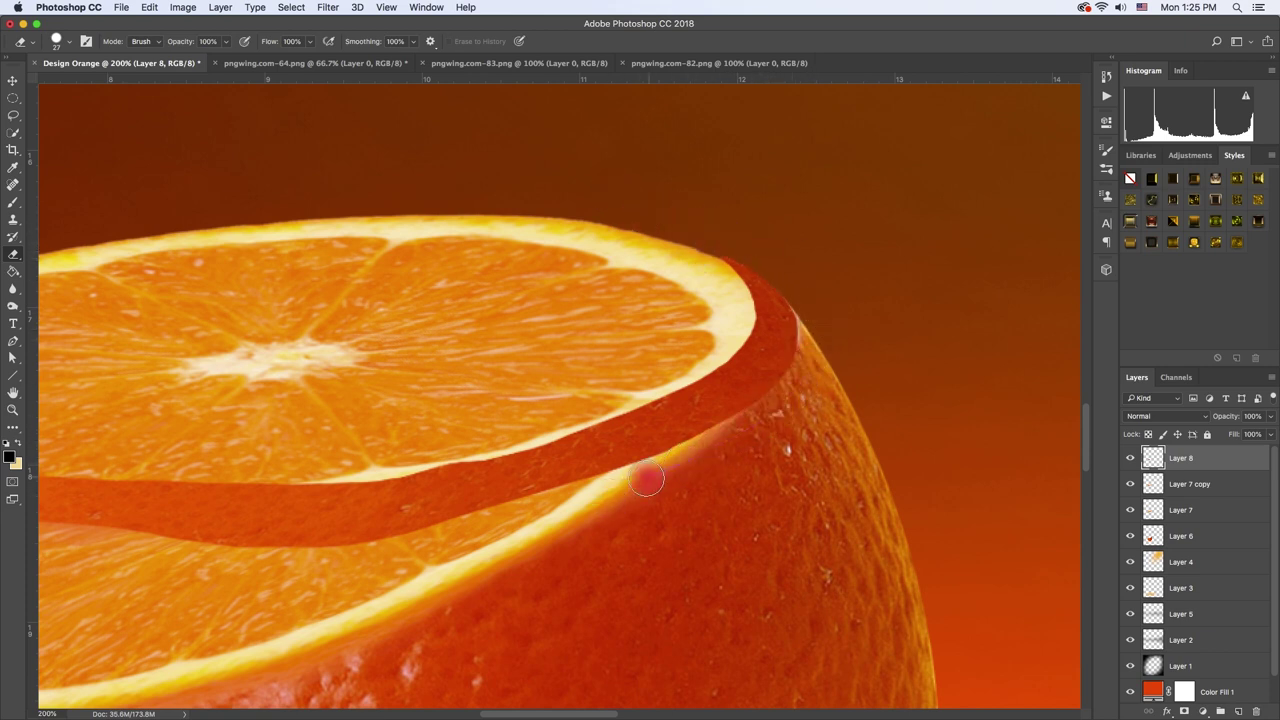
{"action": "scroll", "coordinate": [313, 252], "scroll_direction": "left", "scroll_amount": 10}
{"action": "mouse_move", "coordinate": [313, 252]}
{"action": "left_mouse_down"}
{"action": "mouse_move", "coordinate": [530, 355]}
{"action": "mouse_move", "coordinate": [451, 335]}
{"action": "left_mouse_up"}
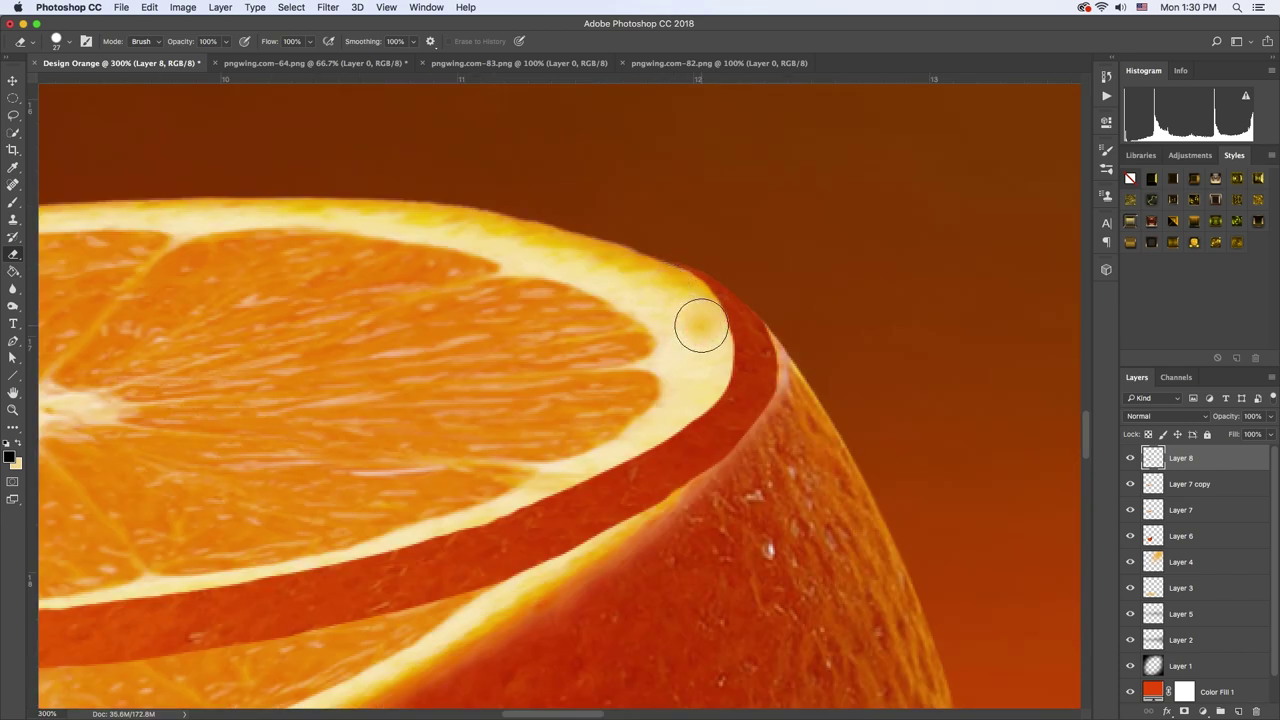
{"action": "scroll", "coordinate": [646, 360], "scroll_direction": "down", "scroll_amount": 1}
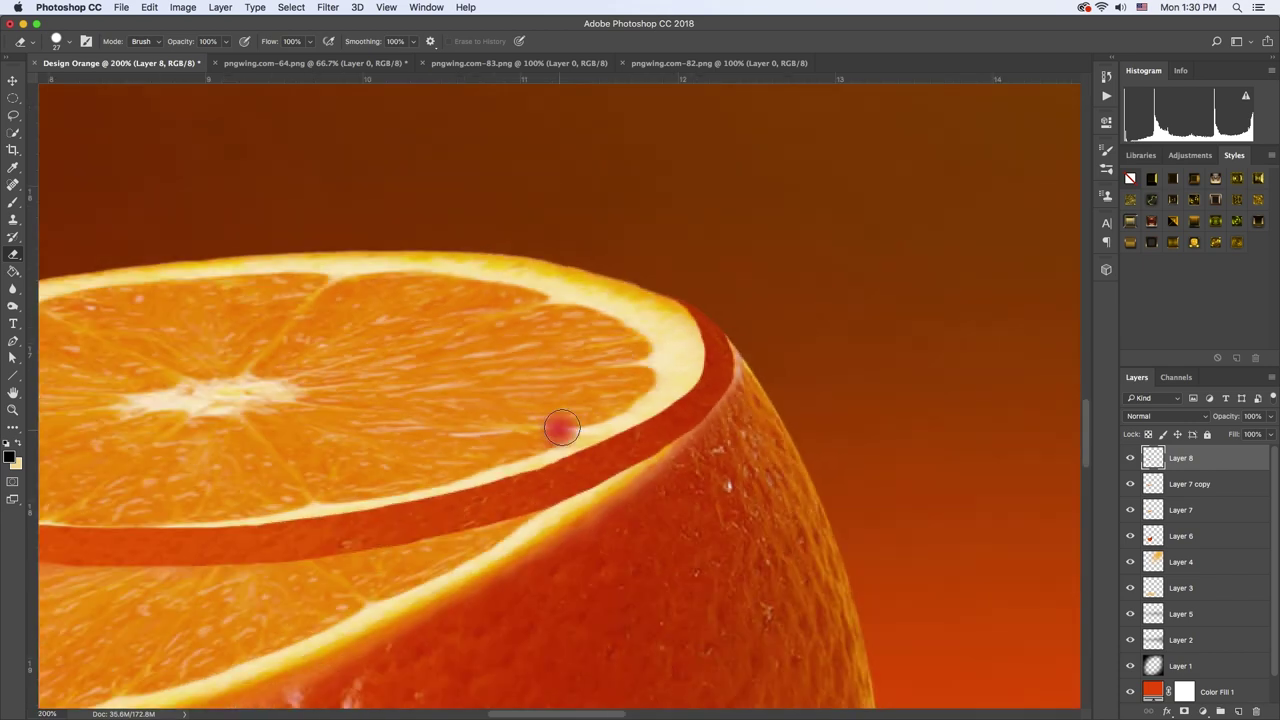
Merge Layer 8 and Layer 7 copy into a single Layer 8 holding the slice with its peel
{"action": "scroll", "coordinate": [437, 432], "scroll_direction": "down", "scroll_amount": 3}
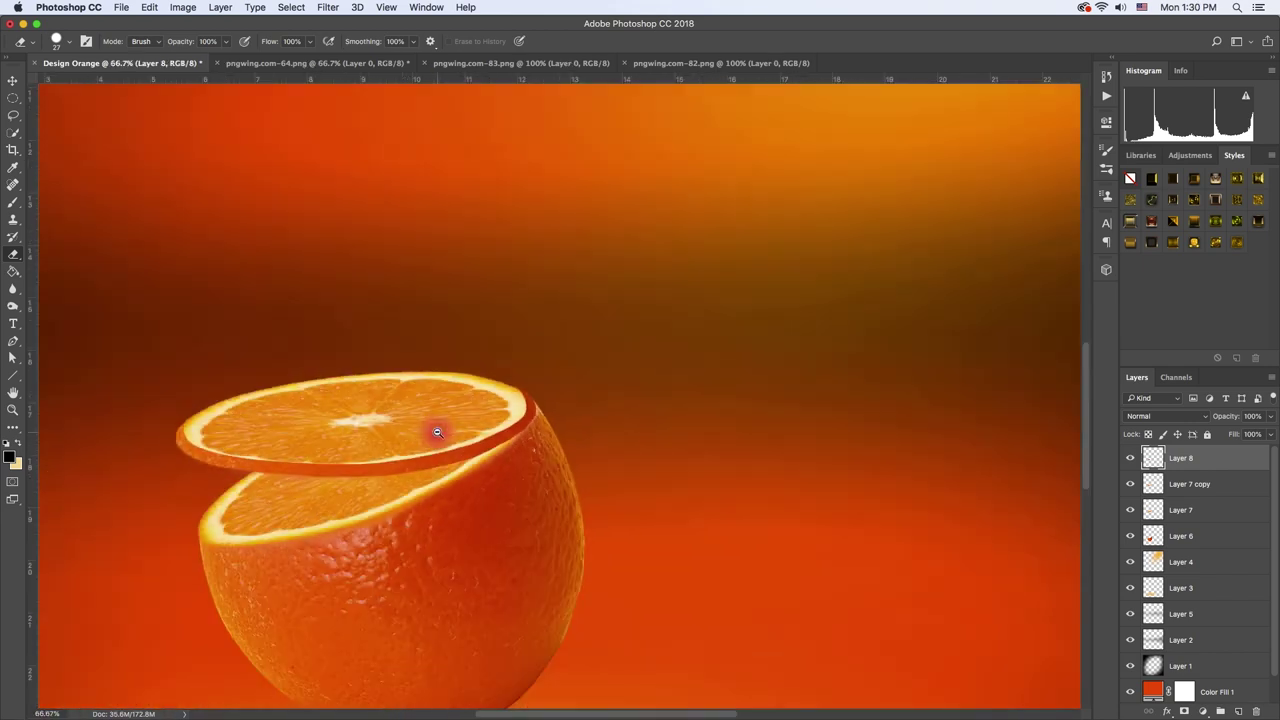
{"action": "left_click", "coordinate": [230, 420], "text": "alt"}
{"action": "left_click", "coordinate": [232, 420], "text": "alt"}
{"action": "left_click", "coordinate": [238, 420], "text": "alt"}
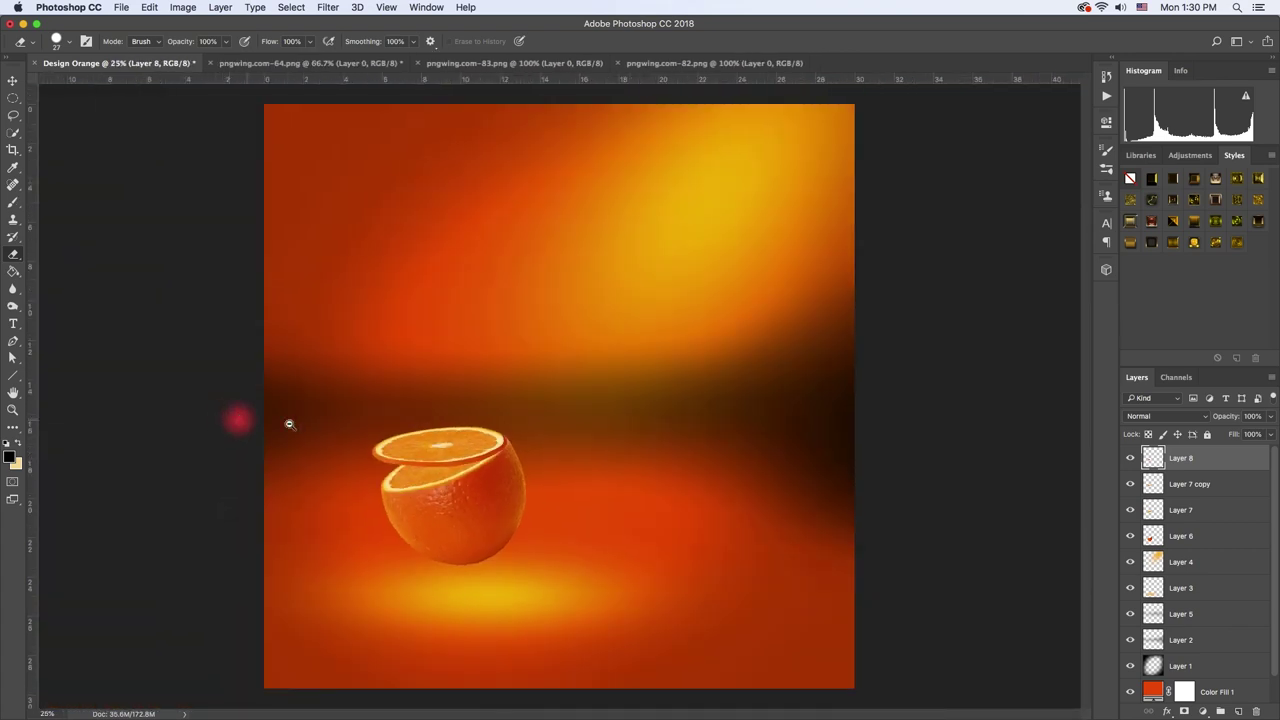
{"action": "key", "text": "v"}
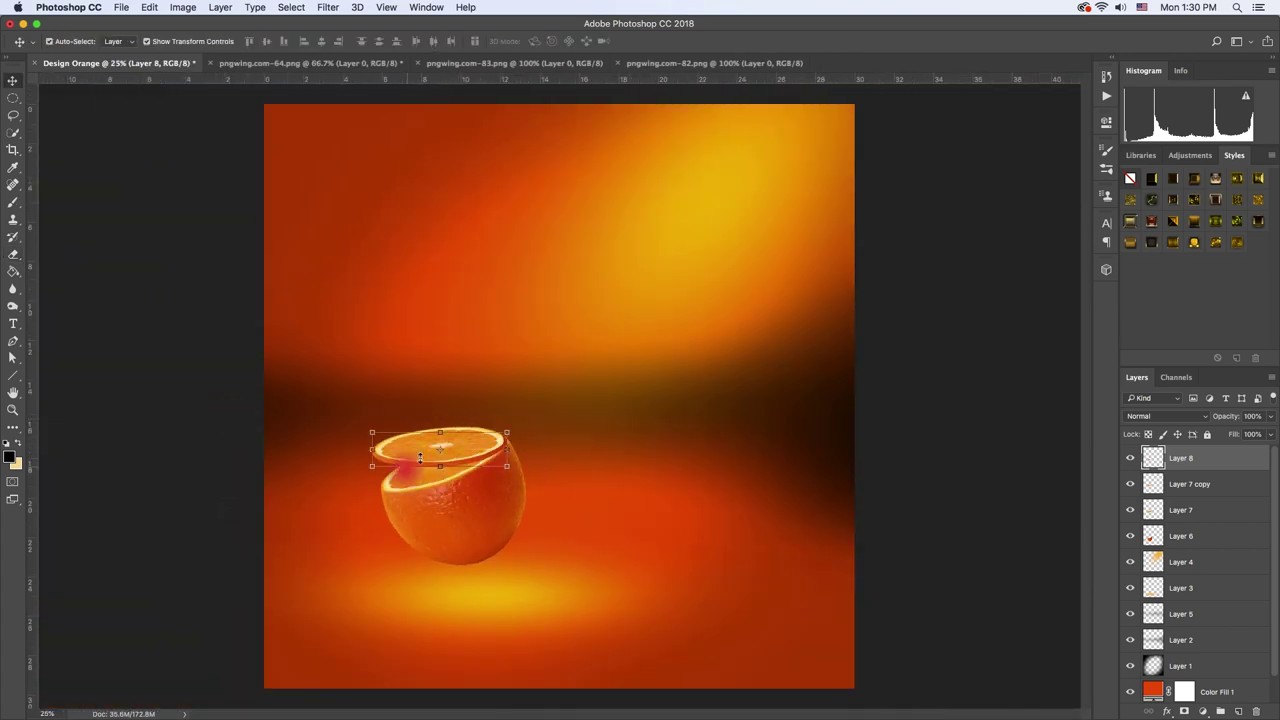
{"action": "left_click", "coordinate": [1191, 490]}
{"action": "left_click", "coordinate": [1205, 480], "text": "shift"}
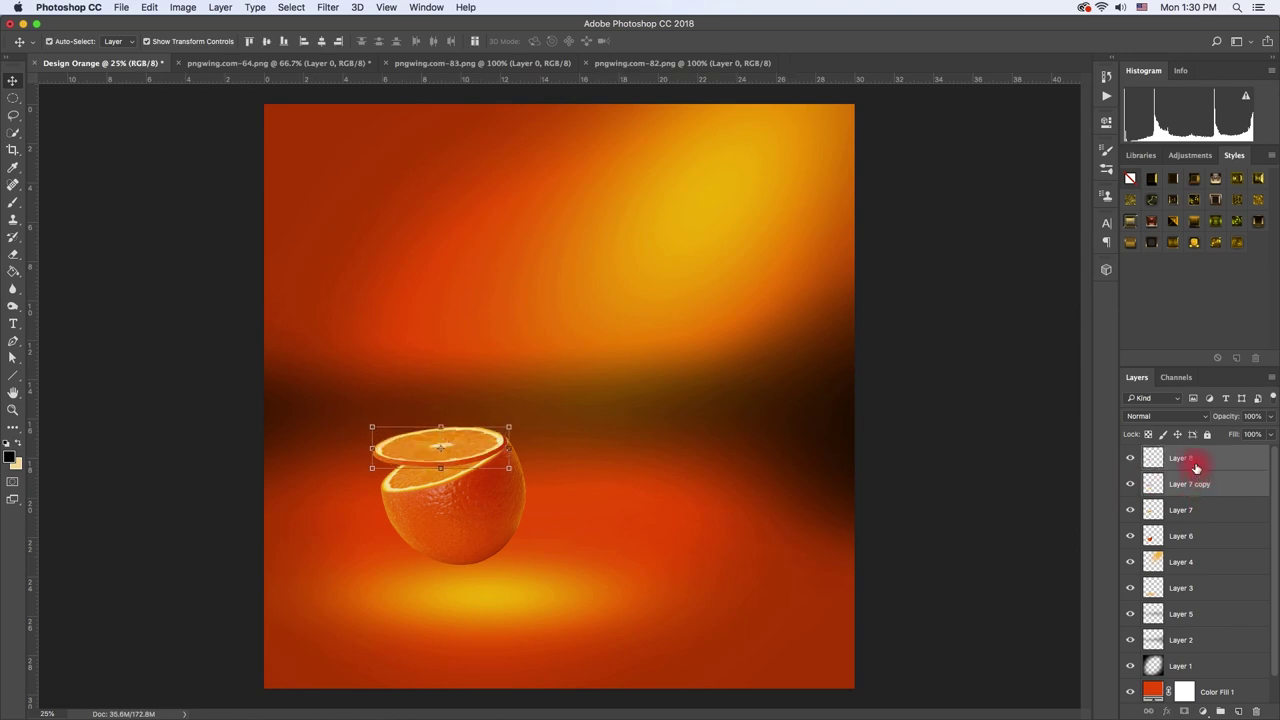
{"action": "right_click", "coordinate": [1186, 461]}
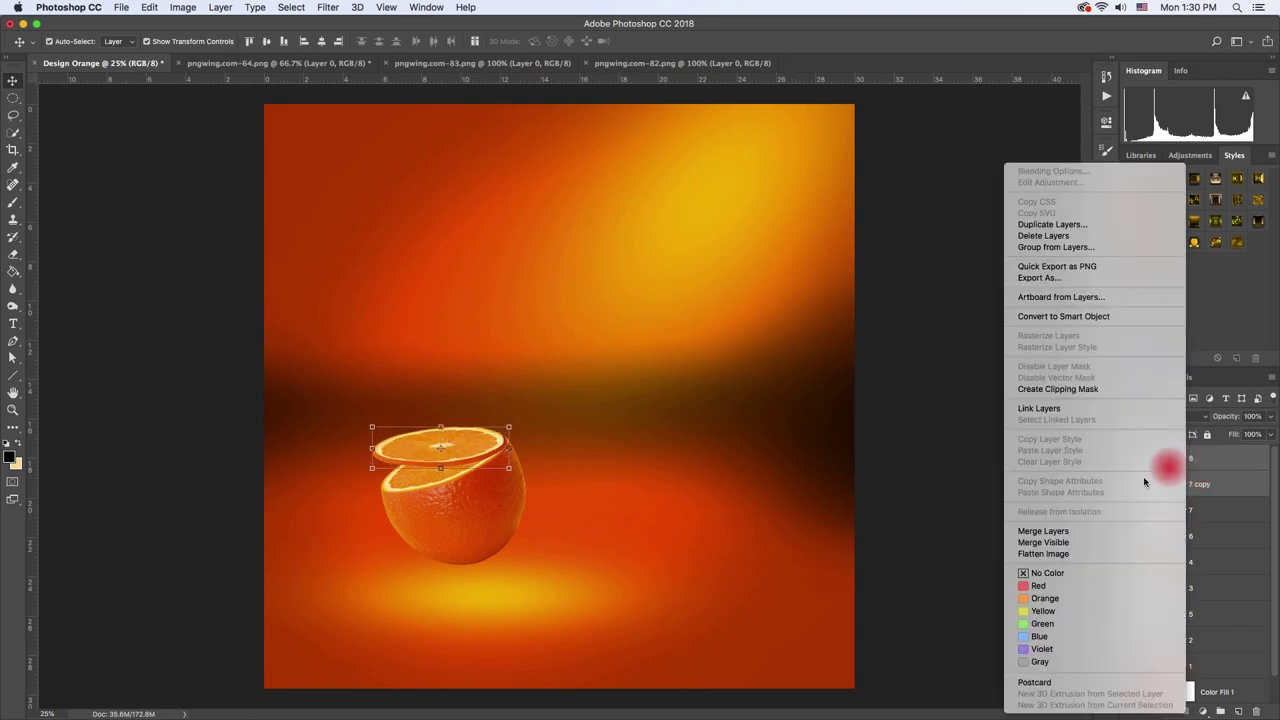
{"action": "left_click", "coordinate": [1057, 529]}
Toggle the merged Layer 8's visibility to check the combined top slice
{"action": "left_click", "coordinate": [1131, 460]}
{"action": "left_click", "coordinate": [1131, 460]}
{"action": "scroll", "coordinate": [410, 505], "scroll_direction": "down", "scroll_amount": 1}
{"action": "scroll", "coordinate": [410, 505], "scroll_direction": "up", "scroll_amount": 1}
{"action": "scroll", "coordinate": [430, 480], "scroll_direction": "up", "scroll_amount": 1}
{"action": "scroll", "coordinate": [480, 440], "scroll_direction": "up", "scroll_amount": 1}
Add a new layer above Layer 7 and paint a soft black shadow under the top slice
{"action": "left_click_drag", "start_coordinate": [511, 402], "coordinate": [571, 342]}
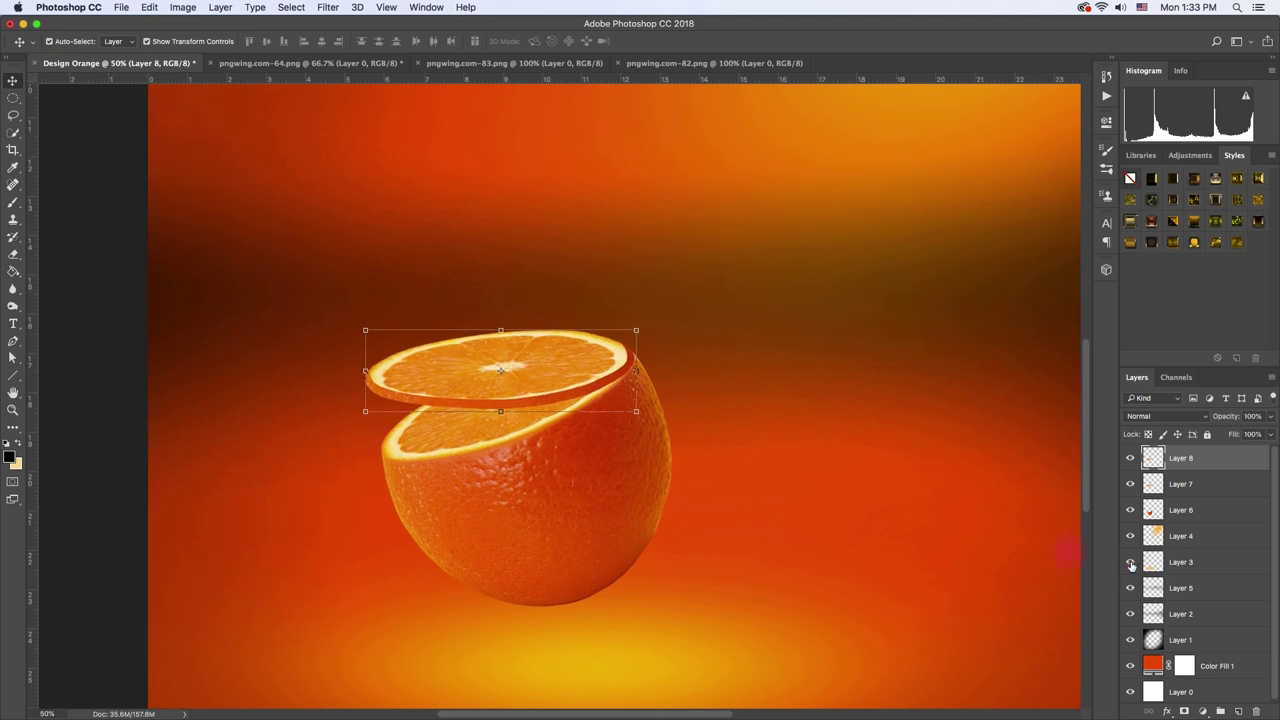
{"action": "left_click", "coordinate": [1194, 485]}
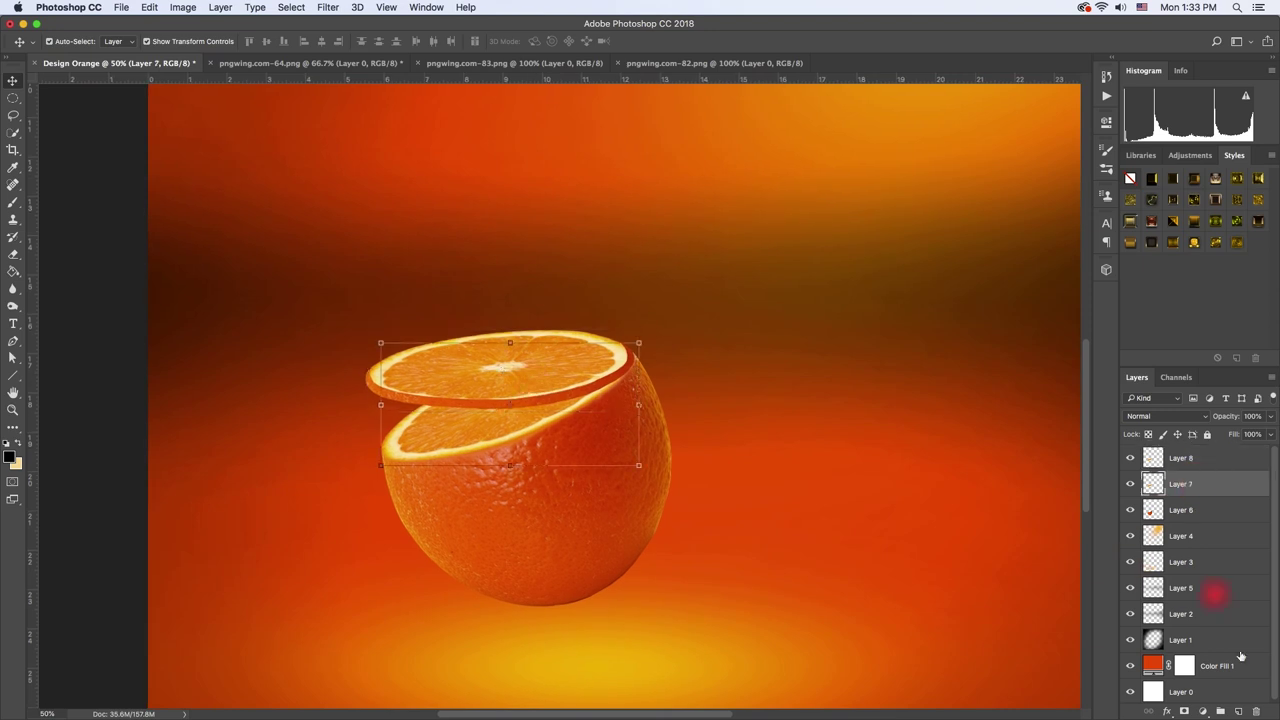
{"action": "left_click", "coordinate": [1239, 711]}
{"action": "left_click", "coordinate": [14, 203]}
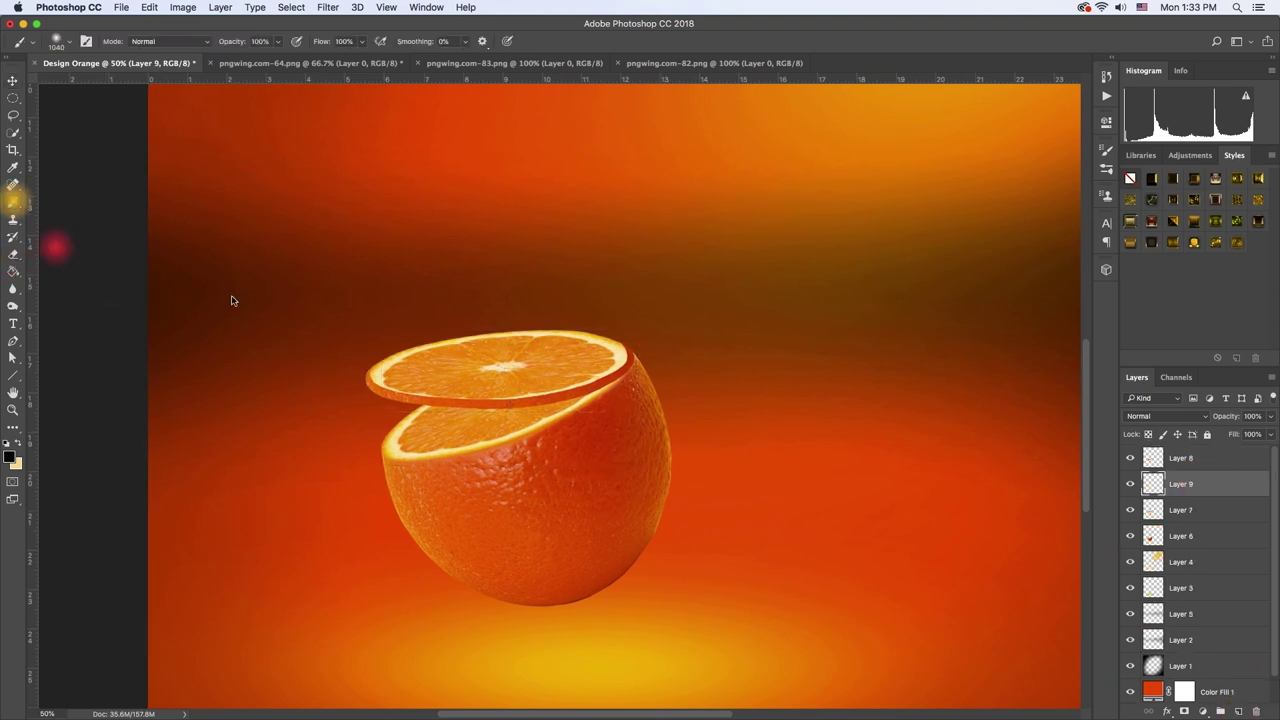
{"action": "scroll", "coordinate": [629, 341], "scroll_direction": "down", "scroll_amount": 1}
{"action": "scroll", "coordinate": [410, 488], "scroll_direction": "up", "scroll_amount": 3}
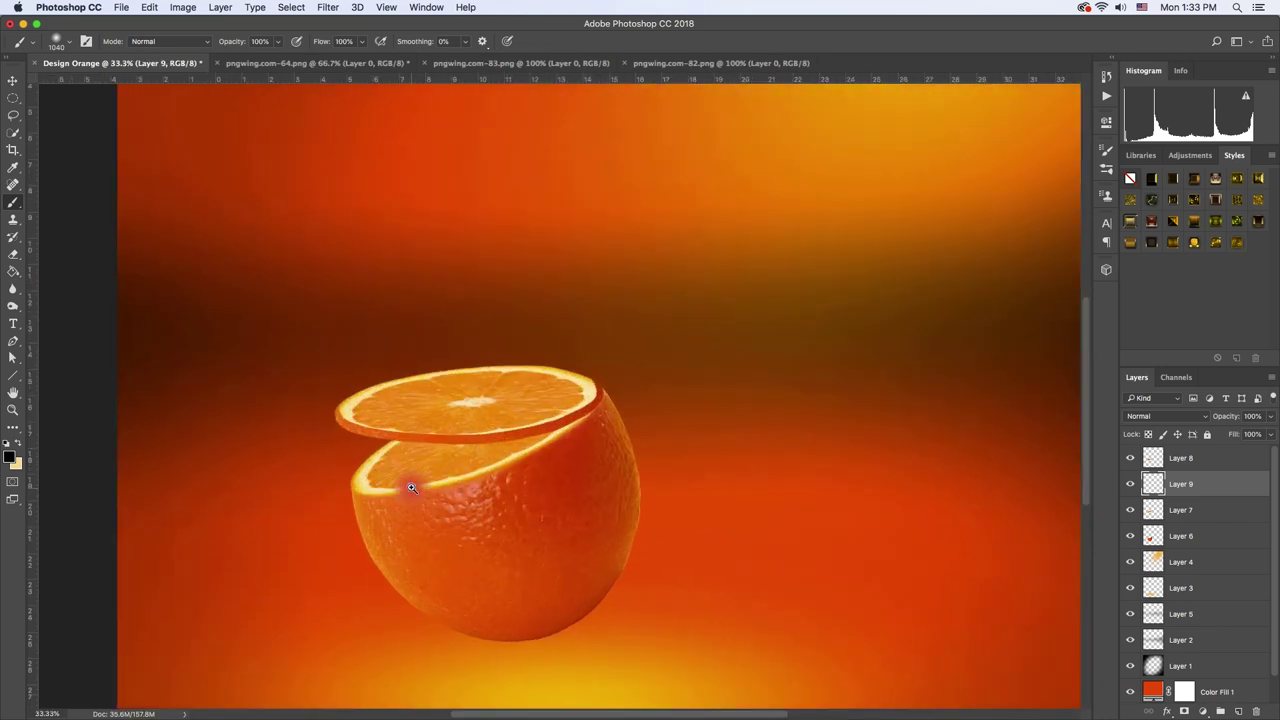
{"action": "scroll", "coordinate": [528, 380], "scroll_direction": "up", "scroll_amount": 3}
{"action": "right_click", "coordinate": [645, 350]}
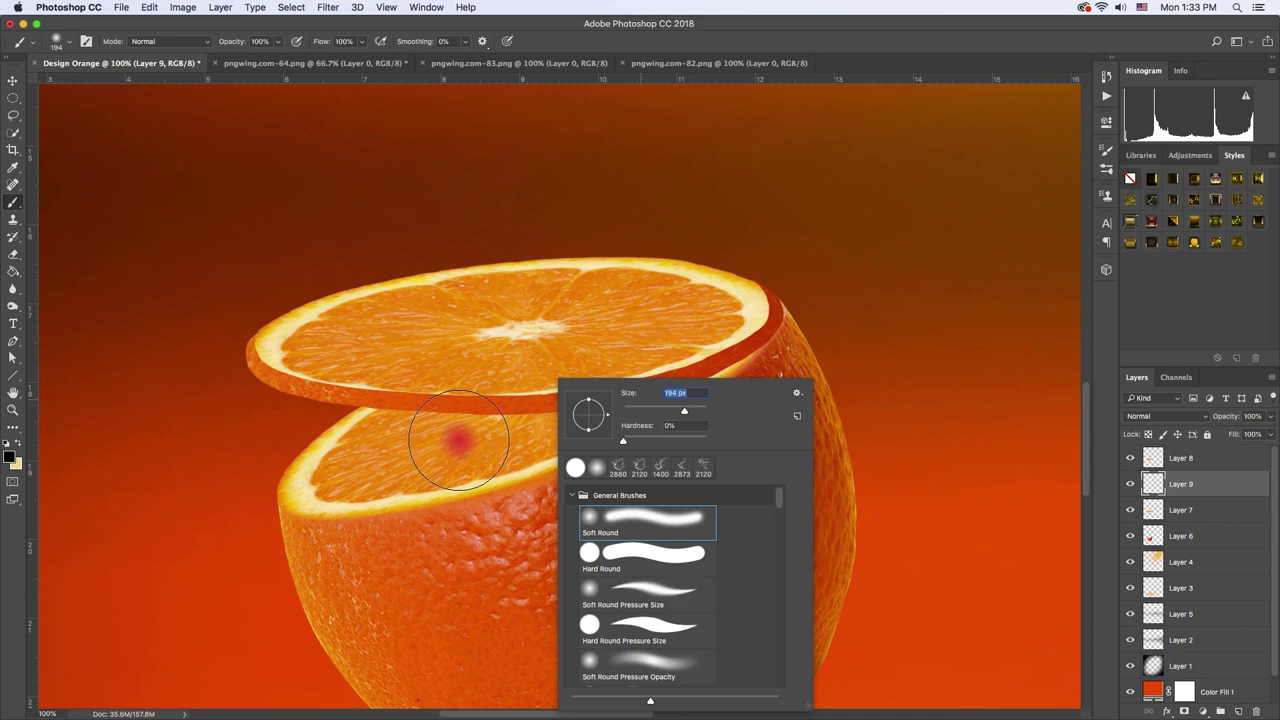
{"action": "key", "text": "Return"}
{"action": "mouse_move", "coordinate": [457, 428]}
{"action": "left_mouse_down"}
{"action": "mouse_move", "coordinate": [528, 380]}
{"action": "mouse_move", "coordinate": [500, 414]}
{"action": "mouse_move", "coordinate": [443, 398]}
{"action": "mouse_move", "coordinate": [620, 346]}
{"action": "left_mouse_up"}
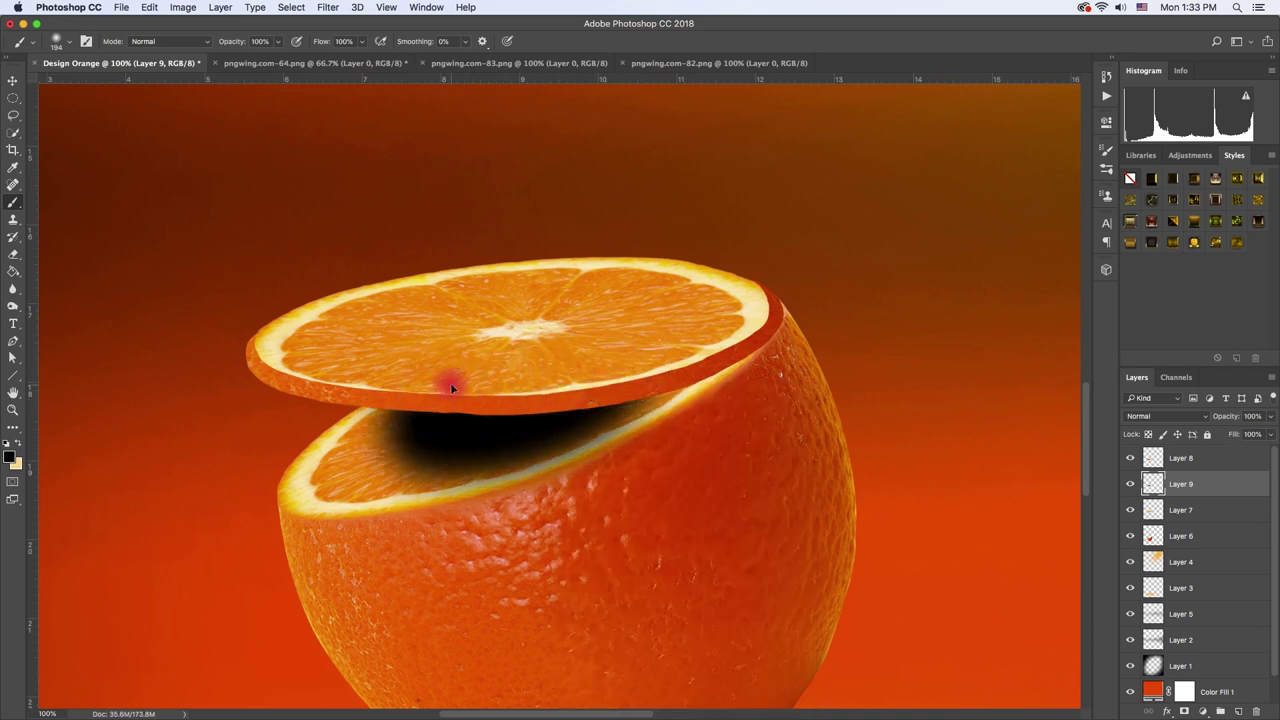
Warp the shadow to follow the slice's curve and fade it to 34% opacity
{"action": "key", "text": "v"}
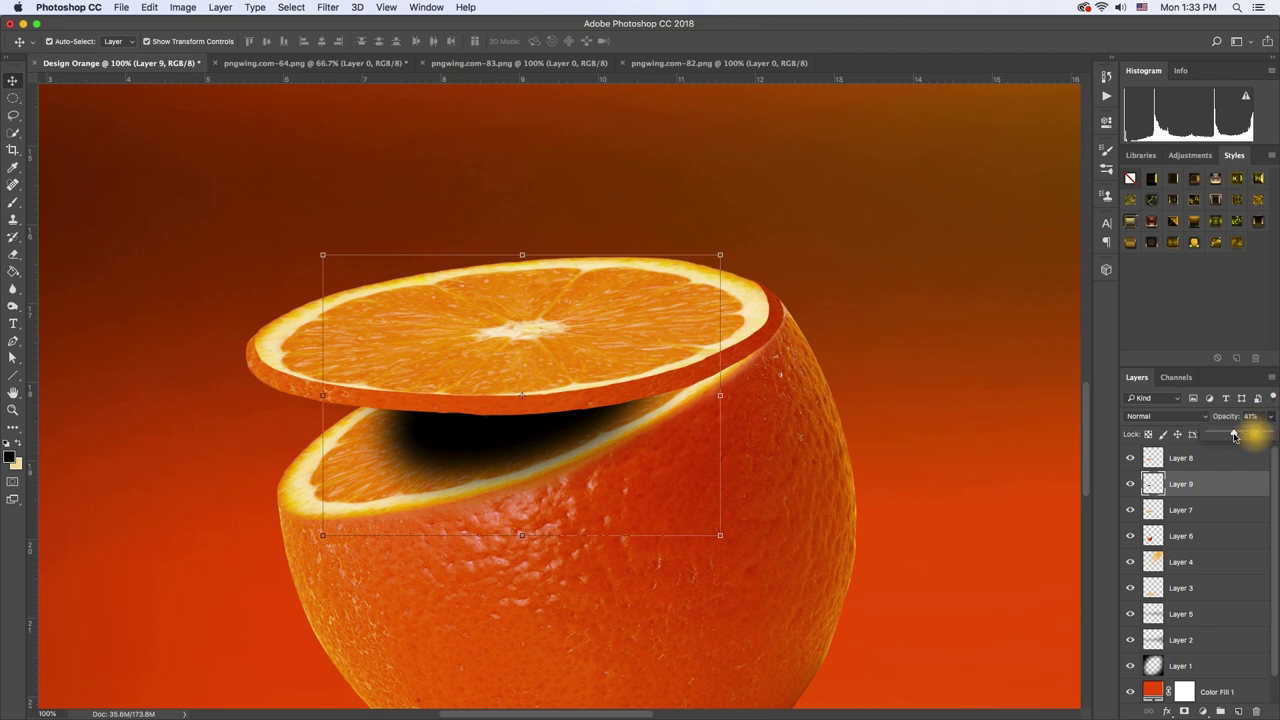
{"action": "left_click_drag", "start_coordinate": [1235, 435], "coordinate": [1235, 435]}
{"action": "right_click", "coordinate": [651, 324]}
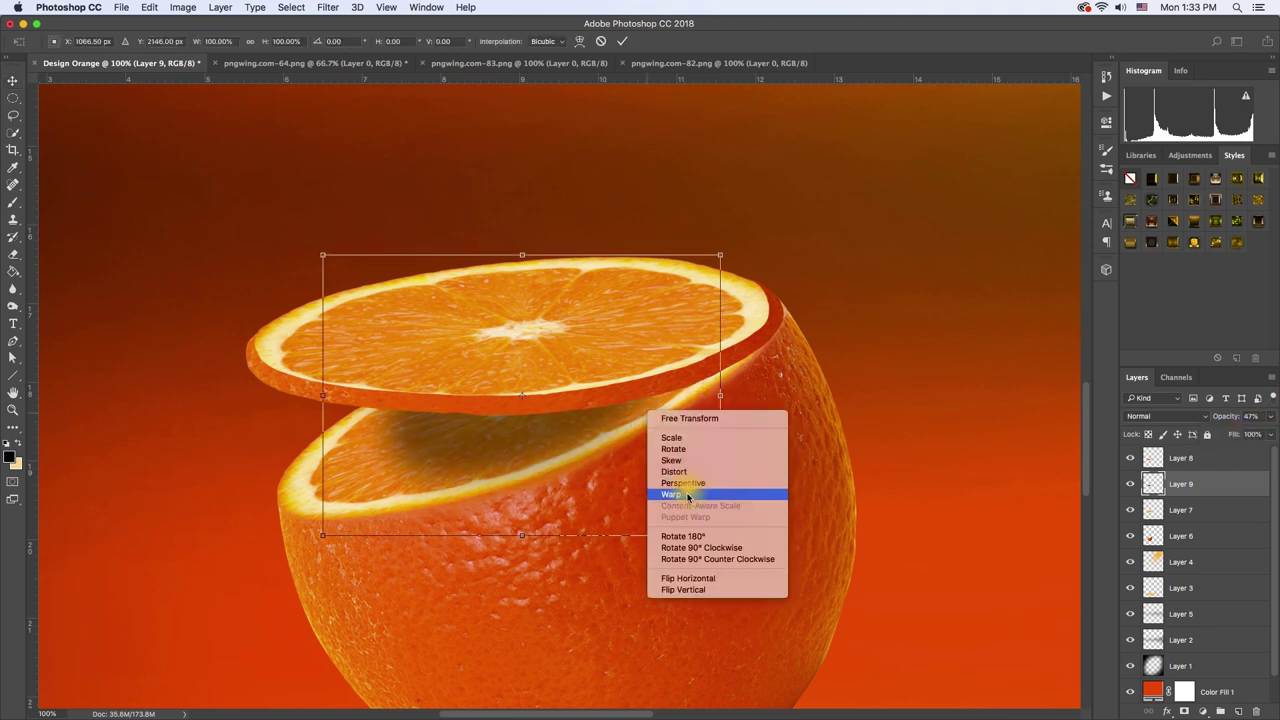
{"action": "left_click", "coordinate": [680, 486]}
{"action": "left_click_drag", "start_coordinate": [720, 441], "coordinate": [748, 438]}
{"action": "left_click_drag", "start_coordinate": [428, 461], "coordinate": [571, 334]}
{"action": "key", "text": "Return"}
{"action": "left_click_drag", "start_coordinate": [1235, 435], "coordinate": [1228, 435]}
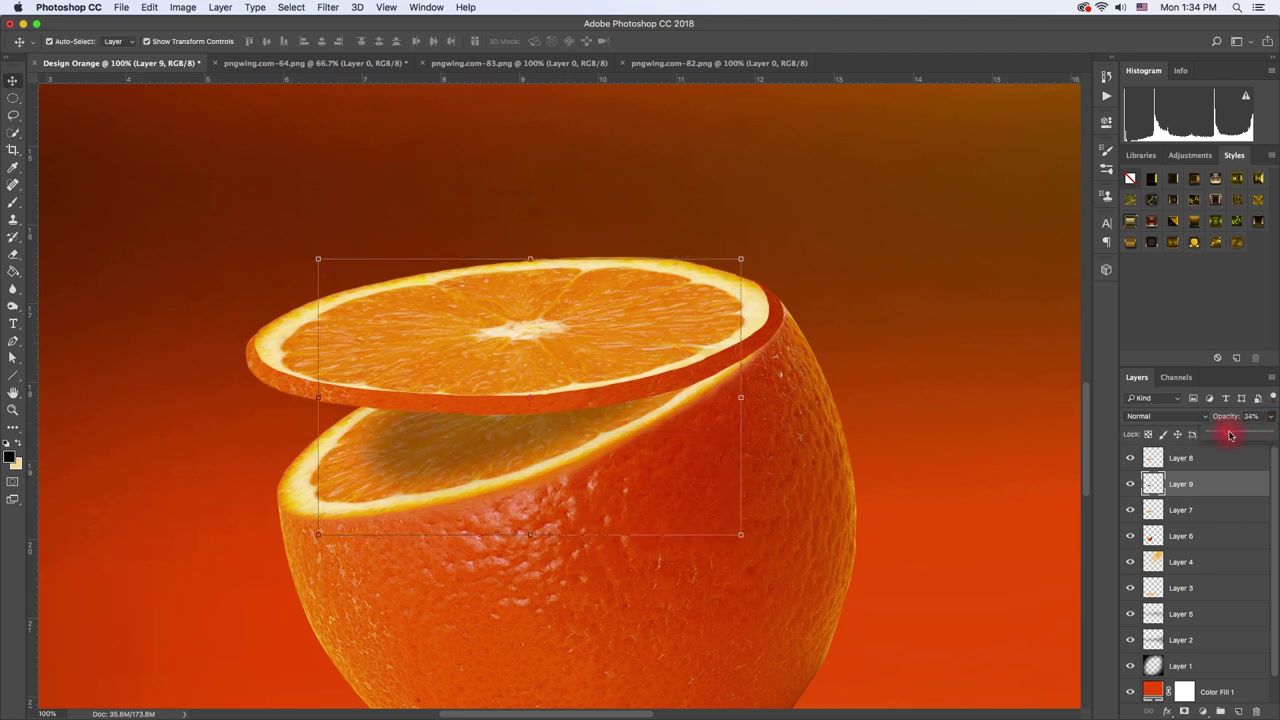
{"action": "left_click", "coordinate": [717, 420]}
{"action": "left_click", "coordinate": [715, 420], "text": "alt+super"}
{"action": "left_click", "coordinate": [715, 420], "text": "alt"}
Duplicate the top orange slice and rotate the copy upward into place above it
{"action": "left_click", "coordinate": [710, 425], "text": "alt"}
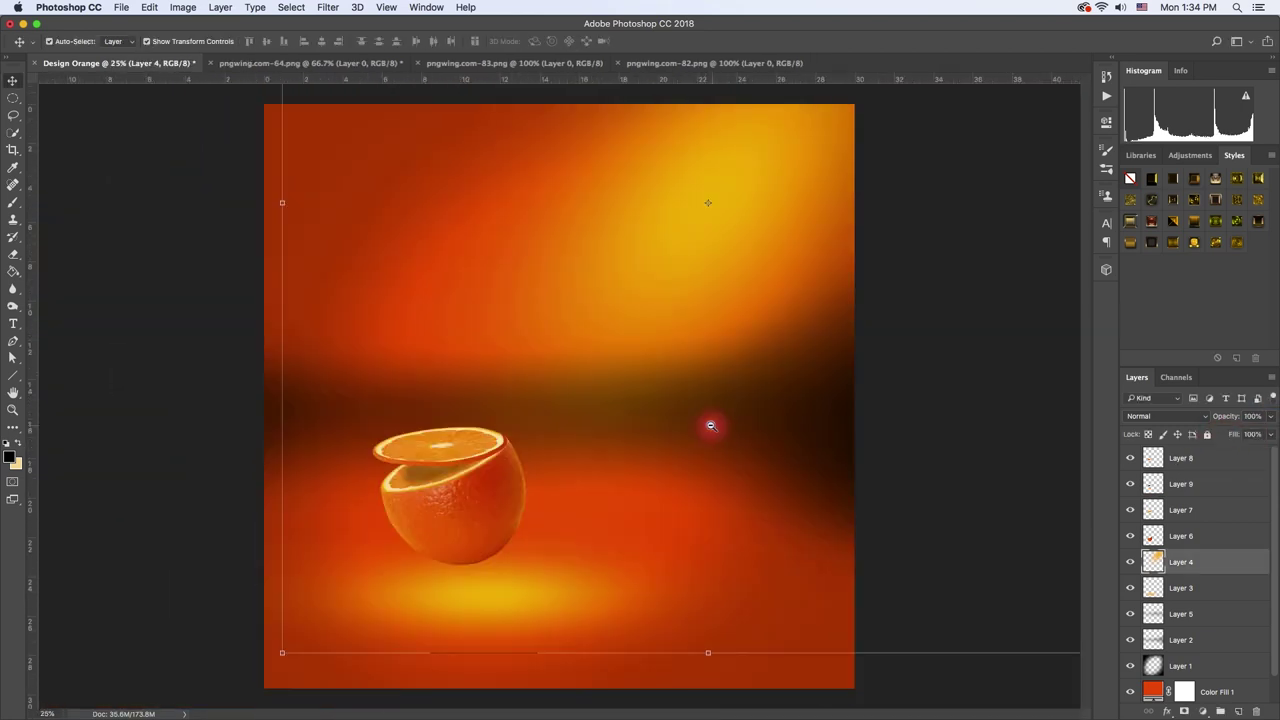
{"action": "left_click", "coordinate": [380, 490], "text": "super"}
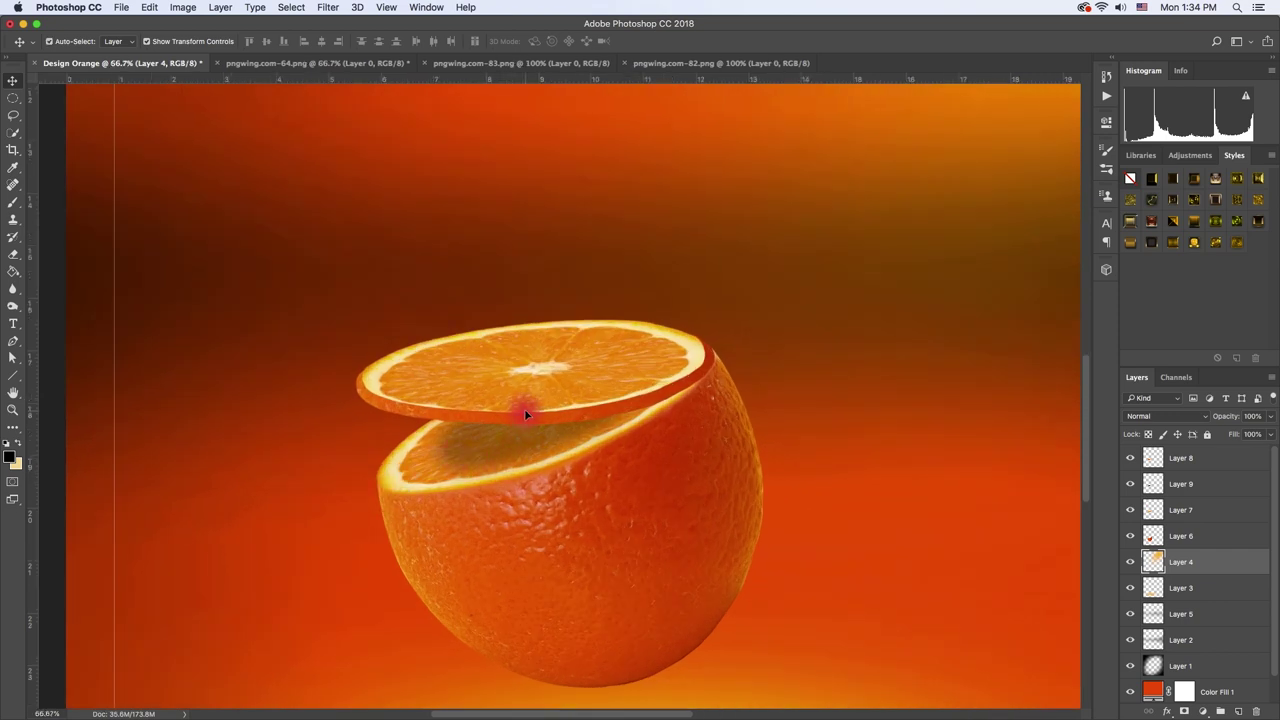
{"action": "left_click", "coordinate": [526, 410]}
{"action": "key", "text": "ctrl+j"}
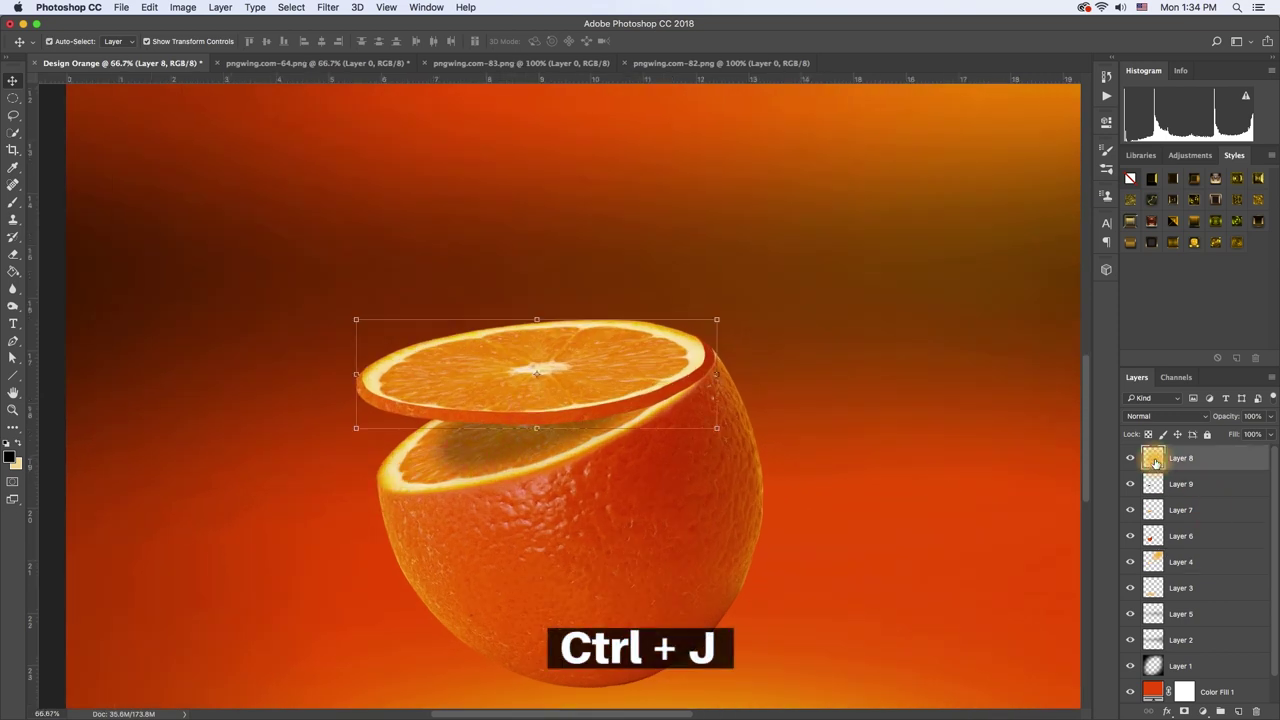
{"action": "left_click_drag", "start_coordinate": [706, 320], "coordinate": [766, 340]}
{"action": "left_click_drag", "start_coordinate": [670, 364], "coordinate": [654, 330]}
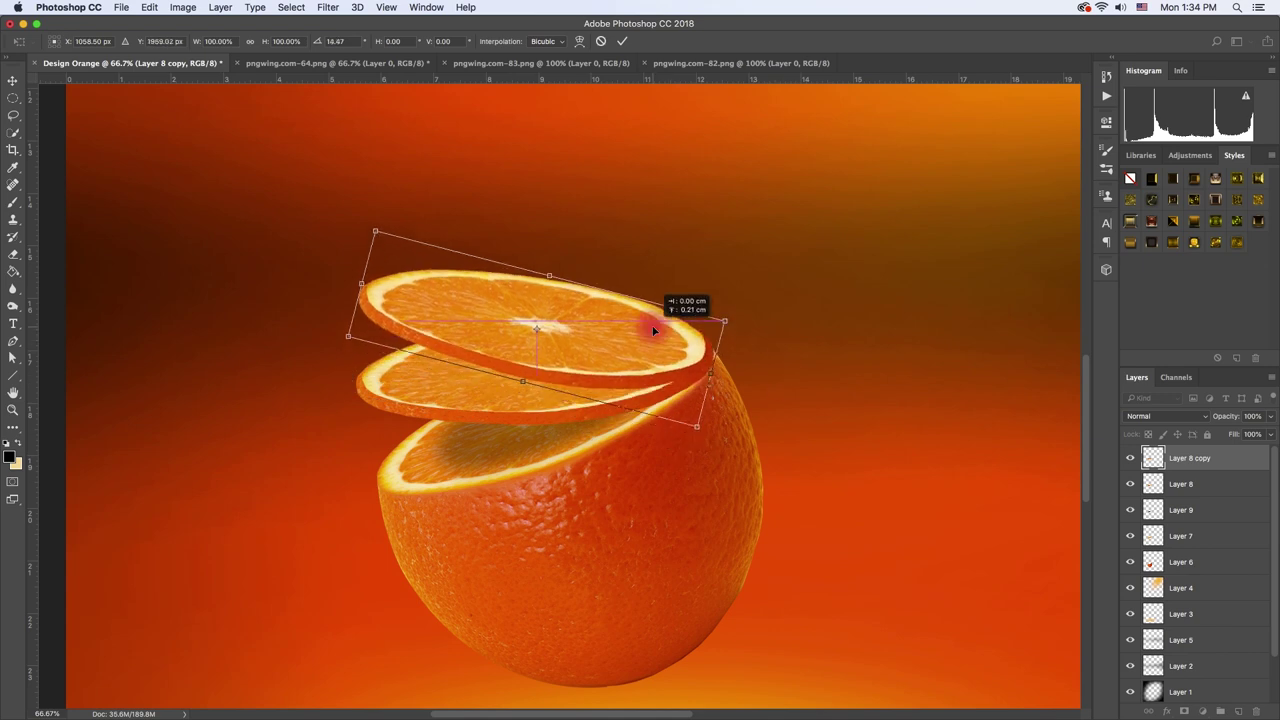
{"action": "left_click_drag", "start_coordinate": [754, 355], "coordinate": [771, 363]}
{"action": "scroll", "coordinate": [577, 320], "scroll_direction": "up", "scroll_amount": 3}
{"action": "scroll", "coordinate": [577, 320], "scroll_direction": "down", "scroll_amount": 3}
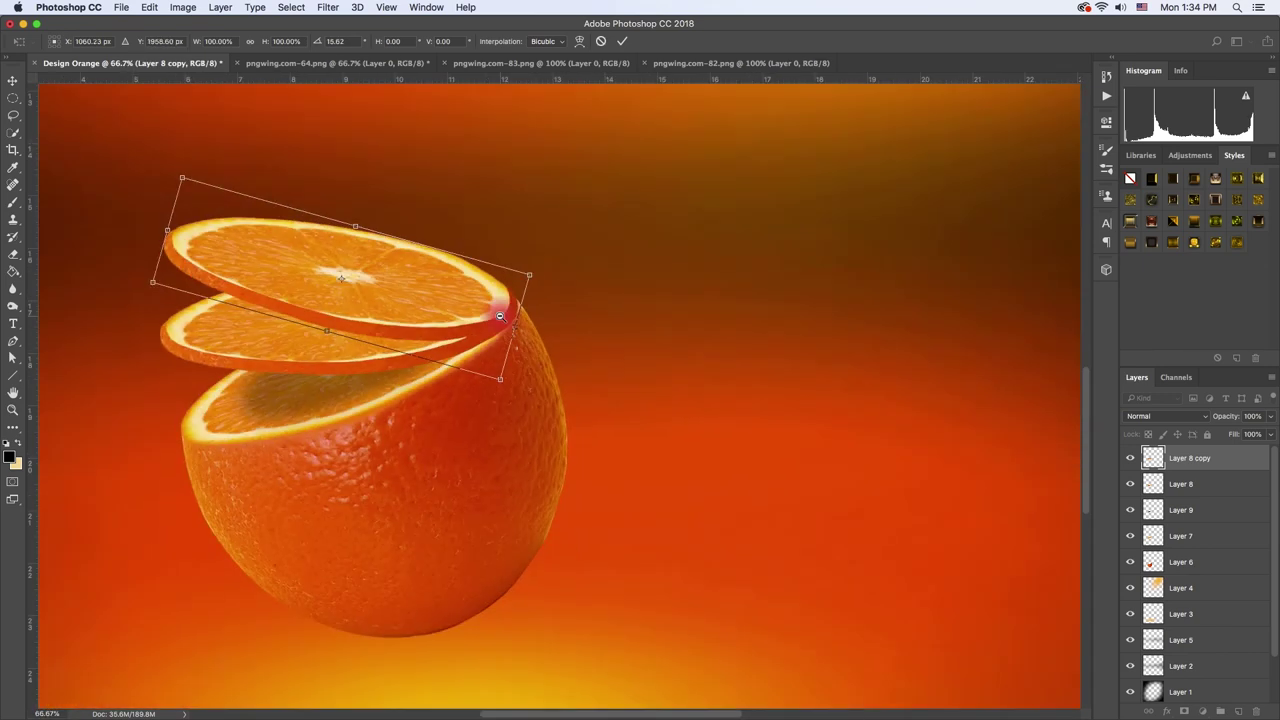
{"action": "scroll", "coordinate": [580, 300], "scroll_direction": "up", "scroll_amount": 1}
{"action": "key", "text": "Return"}
On a new layer, paint a dark shadow between the slices, fade it to 34%, and warp it to the slice curve
{"action": "key", "text": "ctrl+shift+alt+n"}
{"action": "key", "text": "b"}
{"action": "mouse_move", "coordinate": [557, 343]}
{"action": "left_mouse_down"}
{"action": "mouse_move", "coordinate": [400, 370]}
{"action": "mouse_move", "coordinate": [608, 337]}
{"action": "left_mouse_up"}
{"action": "key", "text": "ctrl+t"}
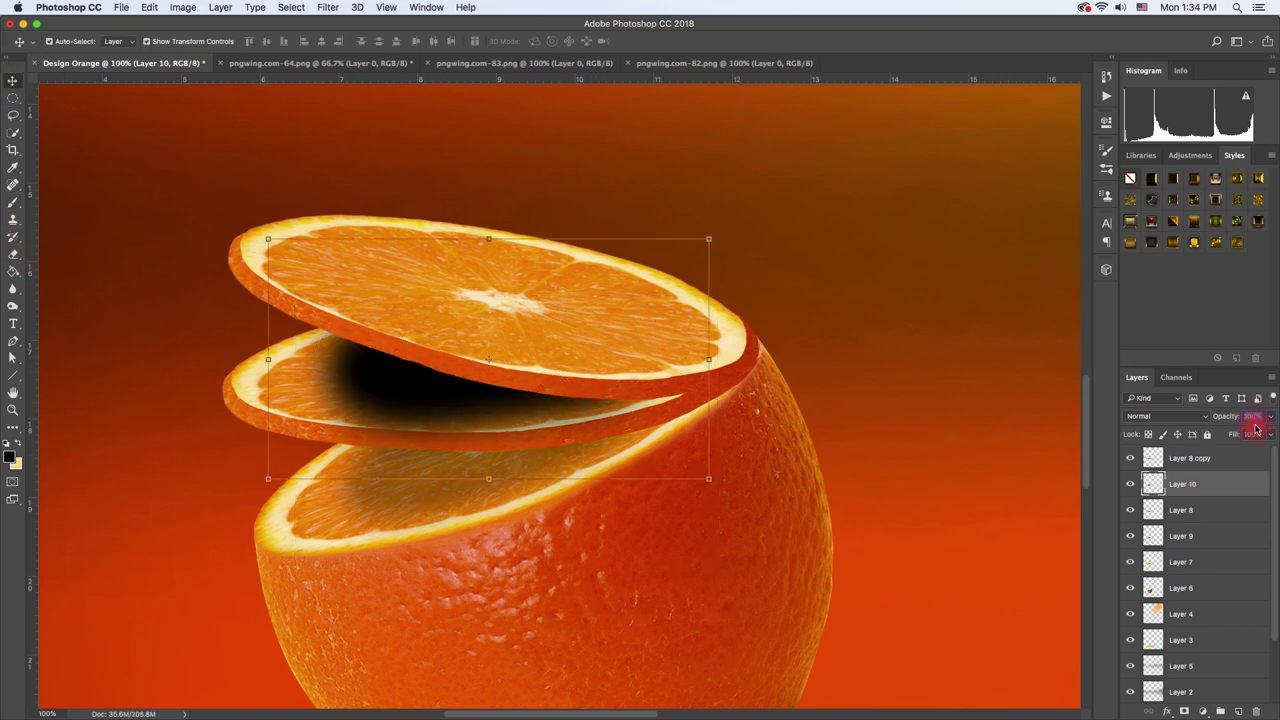
{"action": "left_click_drag", "start_coordinate": [1260, 417], "coordinate": [1226, 417]}
{"action": "right_click", "coordinate": [592, 382]}
{"action": "left_click", "coordinate": [640, 520]}
{"action": "mouse_move", "coordinate": [416, 479]}
{"action": "left_mouse_down"}
{"action": "mouse_move", "coordinate": [434, 304]}
{"action": "mouse_move", "coordinate": [435, 391]}
{"action": "mouse_move", "coordinate": [642, 390]}
{"action": "left_mouse_up"}
{"action": "key", "text": "Return"}
{"action": "scroll", "coordinate": [643, 390], "scroll_direction": "down", "scroll_amount": 2}
{"action": "scroll", "coordinate": [570, 349], "scroll_direction": "up", "scroll_amount": 1}
Duplicate the top slice again and rotate the new copy upward to about 16°
{"action": "left_click", "coordinate": [570, 349]}
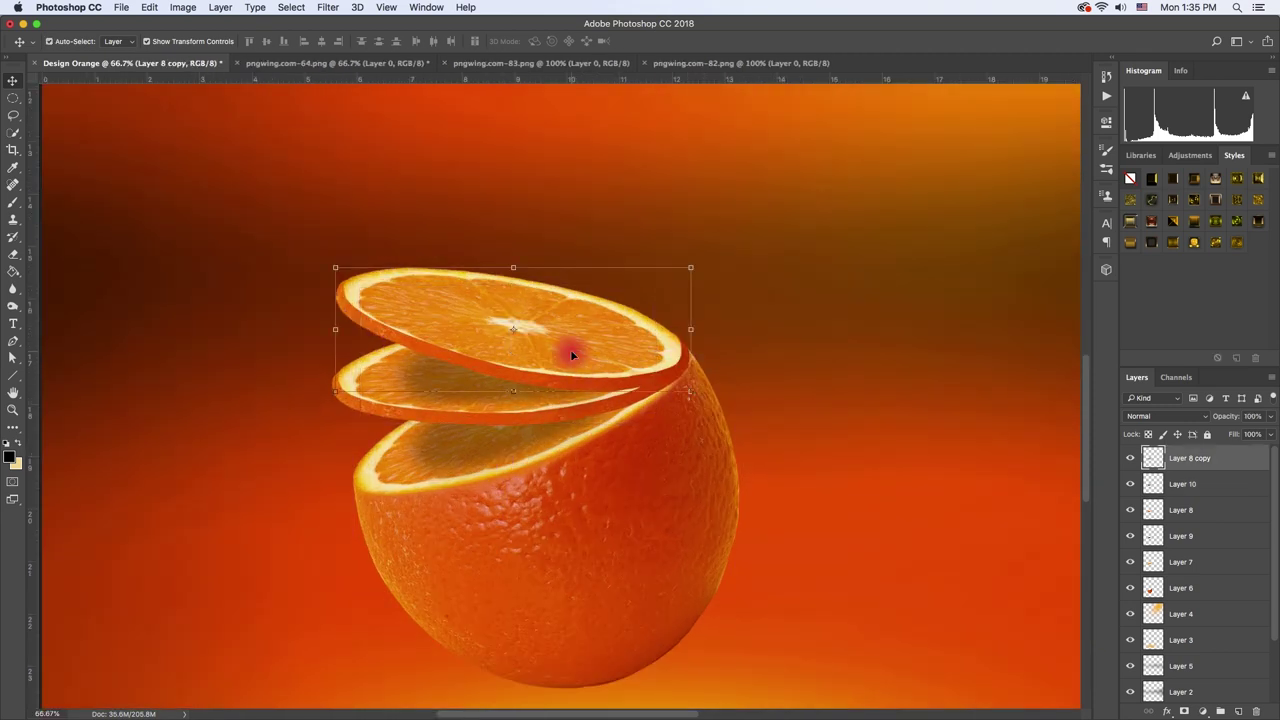
{"action": "left_click", "coordinate": [583, 355], "text": "alt"}
{"action": "left_click", "coordinate": [583, 355], "text": "alt"}
{"action": "left_click", "coordinate": [581, 354], "text": "alt"}
{"action": "key", "text": "ctrl+j"}
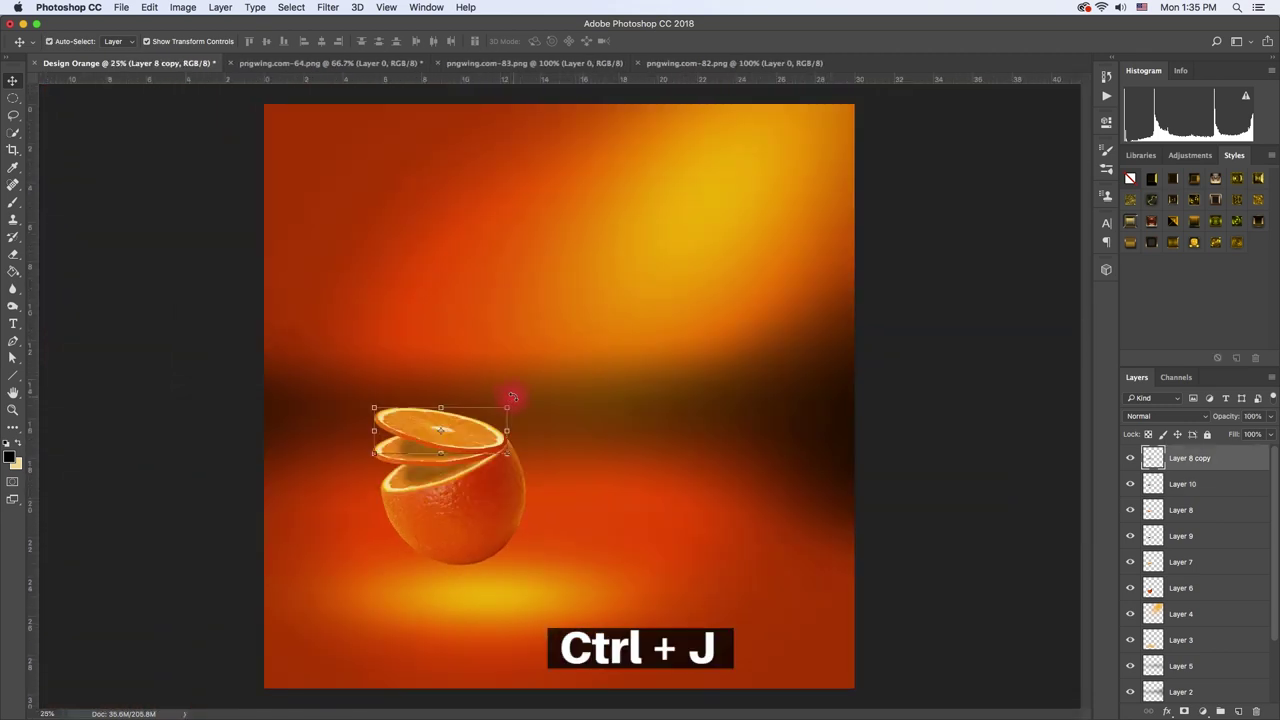
{"action": "key", "text": "ctrl+j"}
{"action": "key", "text": "ctrl+t"}
{"action": "left_click_drag", "start_coordinate": [534, 433], "coordinate": [534, 449]}
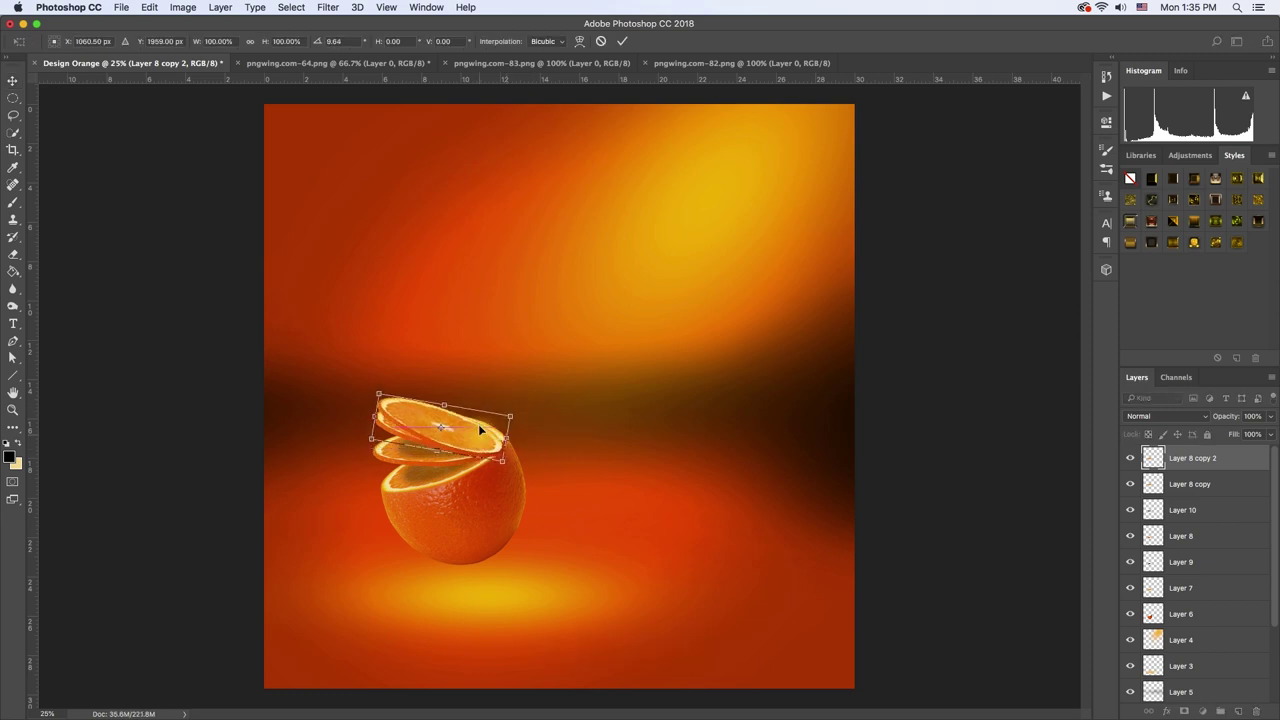
{"action": "key", "text": "ctrl+1"}
{"action": "mouse_move", "coordinate": [786, 380]}
{"action": "left_mouse_down"}
{"action": "mouse_move", "coordinate": [767, 414]}
{"action": "mouse_move", "coordinate": [700, 386]}
{"action": "left_mouse_up"}
{"action": "key", "text": "ctrl+plus"}
{"action": "key", "text": "ctrl+plus"}
{"action": "key", "text": "ctrl+plus"}
{"action": "mouse_move", "coordinate": [631, 411]}
{"action": "left_mouse_down"}
{"action": "mouse_move", "coordinate": [637, 427]}
{"action": "mouse_move", "coordinate": [584, 386]}
{"action": "mouse_move", "coordinate": [566, 349]}
{"action": "mouse_move", "coordinate": [677, 369]}
{"action": "left_mouse_up"}
{"action": "key", "text": "ctrl+minus"}
{"action": "key", "text": "ctrl+minus"}
{"action": "key", "text": "ctrl+minus"}
{"action": "key", "text": "Return"}
Add a new Layer 11 beneath the new top slice and paint a soft black shadow on it
{"action": "left_click", "coordinate": [1190, 484]}
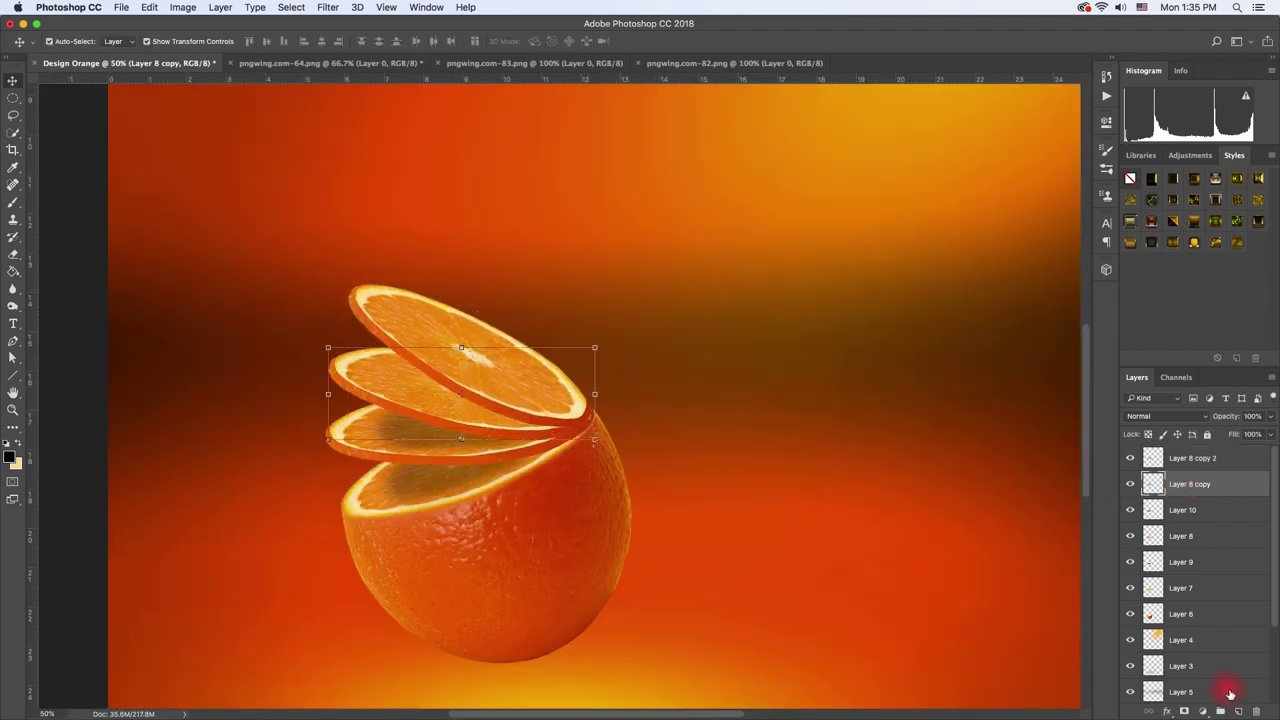
{"action": "left_click", "coordinate": [1240, 711]}
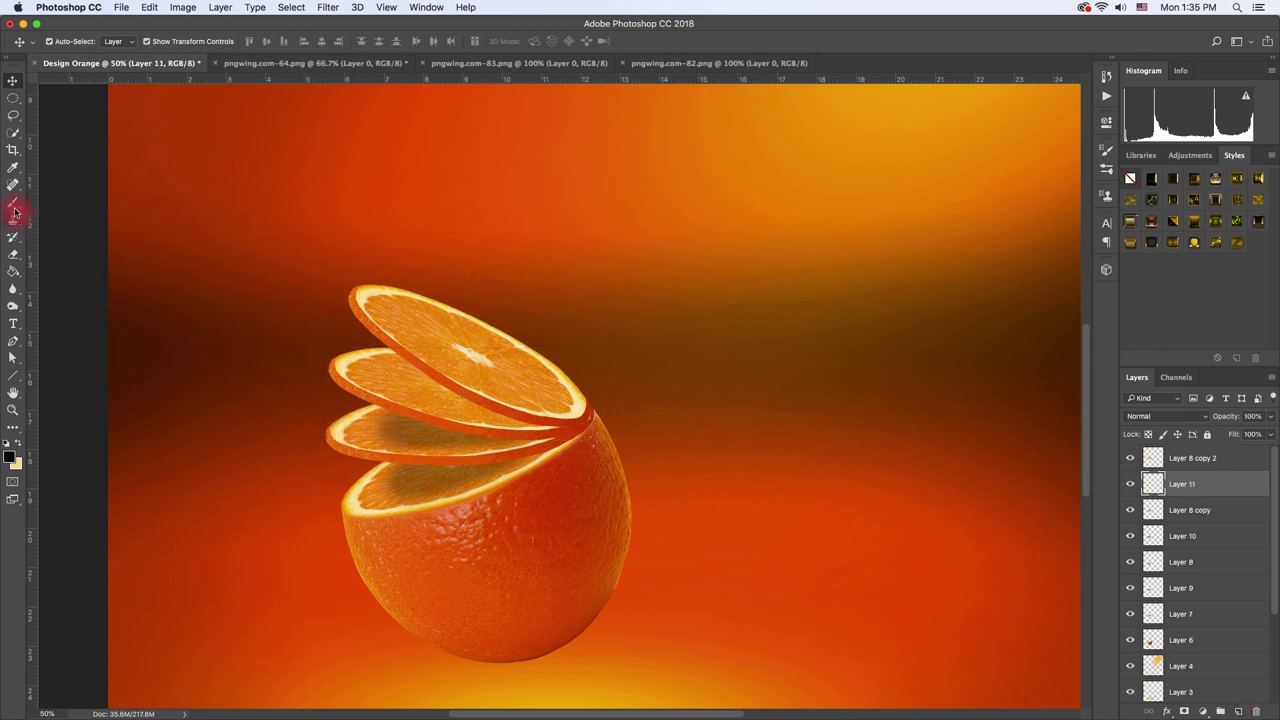
{"action": "left_click", "coordinate": [13, 203]}
{"action": "left_click", "coordinate": [409, 409], "text": "super"}
{"action": "left_click_drag", "start_coordinate": [423, 329], "coordinate": [622, 377]}
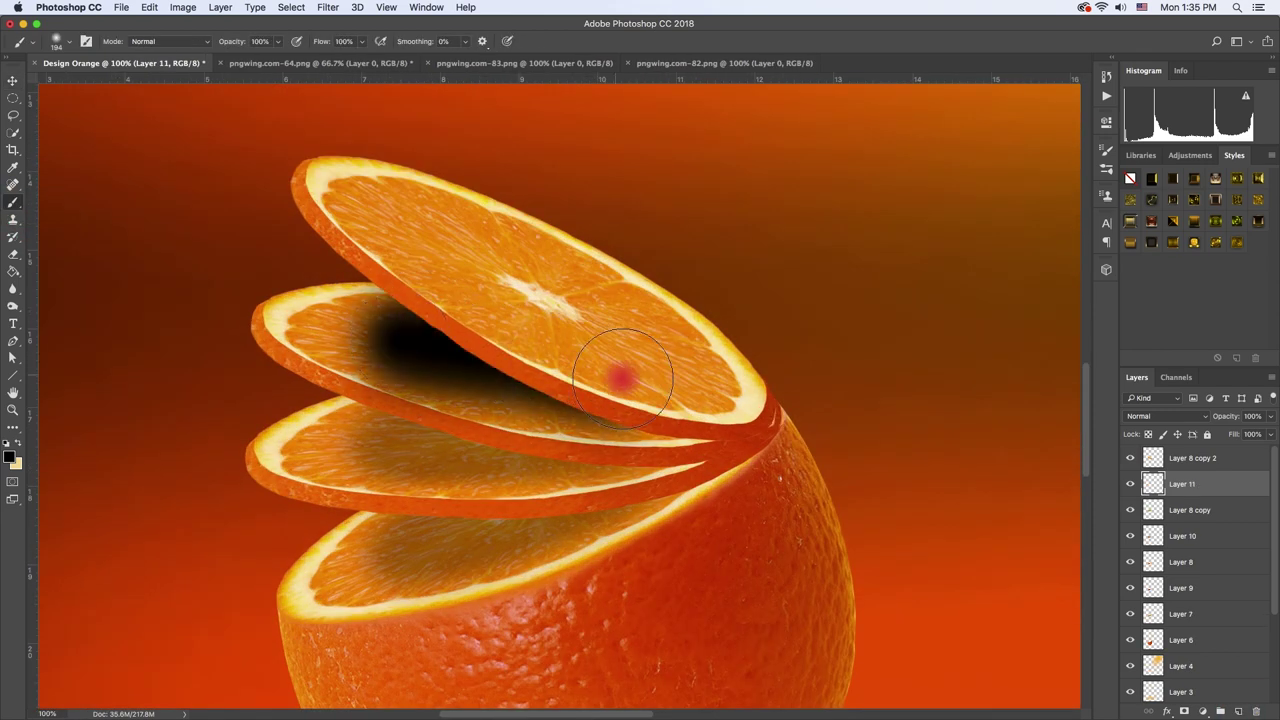
Fade Layer 11's shadow to 34% and warp it around the lower slices
{"action": "key", "text": "super+t"}
{"action": "left_click_drag", "start_coordinate": [1252, 416], "coordinate": [1240, 416]}
{"action": "right_click", "coordinate": [513, 411]}
{"action": "left_click", "coordinate": [519, 516]}
{"action": "mouse_move", "coordinate": [400, 450]}
{"action": "left_mouse_down"}
{"action": "mouse_move", "coordinate": [343, 371]}
{"action": "mouse_move", "coordinate": [457, 429]}
{"action": "mouse_move", "coordinate": [373, 349]}
{"action": "mouse_move", "coordinate": [786, 349]}
{"action": "left_mouse_up"}
{"action": "key", "text": "Return"}
Nudge the Layer 10 shadow slightly right, then deselect the slice layers
{"action": "left_click", "coordinate": [529, 480], "text": "super"}
{"action": "key", "text": "super+t"}
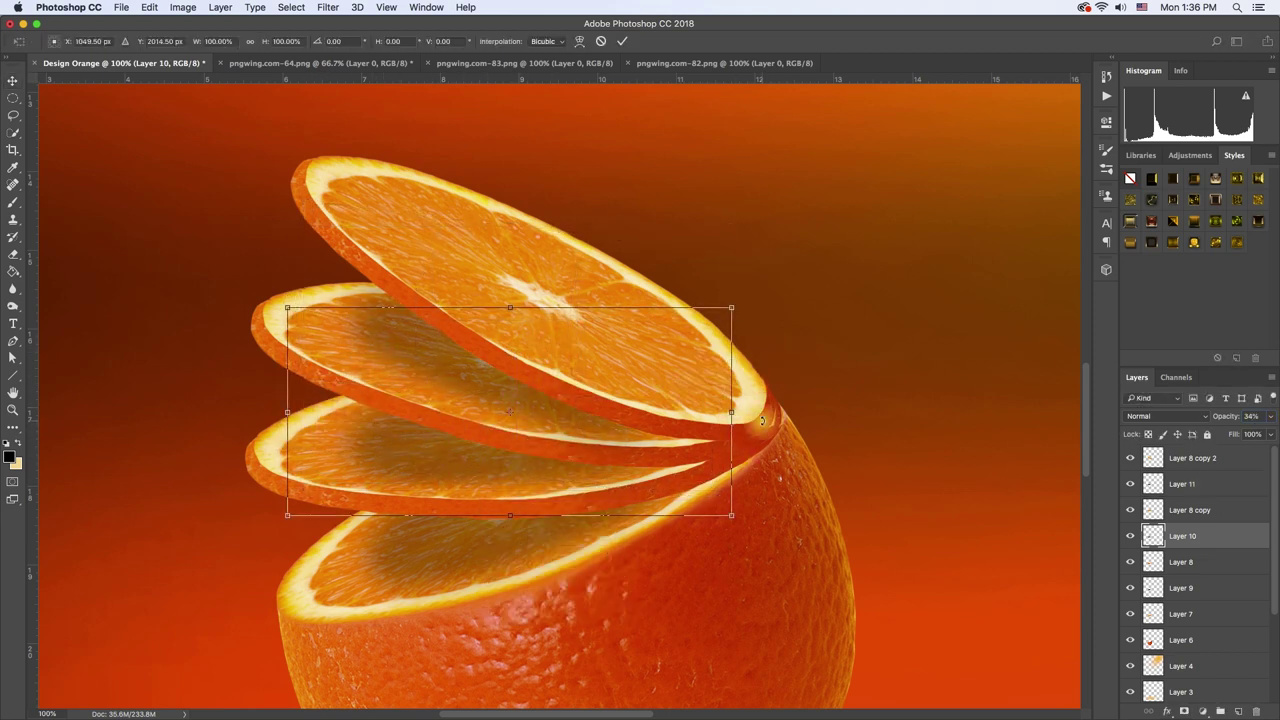
{"action": "left_click_drag", "start_coordinate": [762, 421], "coordinate": [775, 445]}
{"action": "key", "text": "Return"}
{"action": "left_click", "coordinate": [477, 547]}
{"action": "left_click", "coordinate": [529, 466], "text": "alt"}
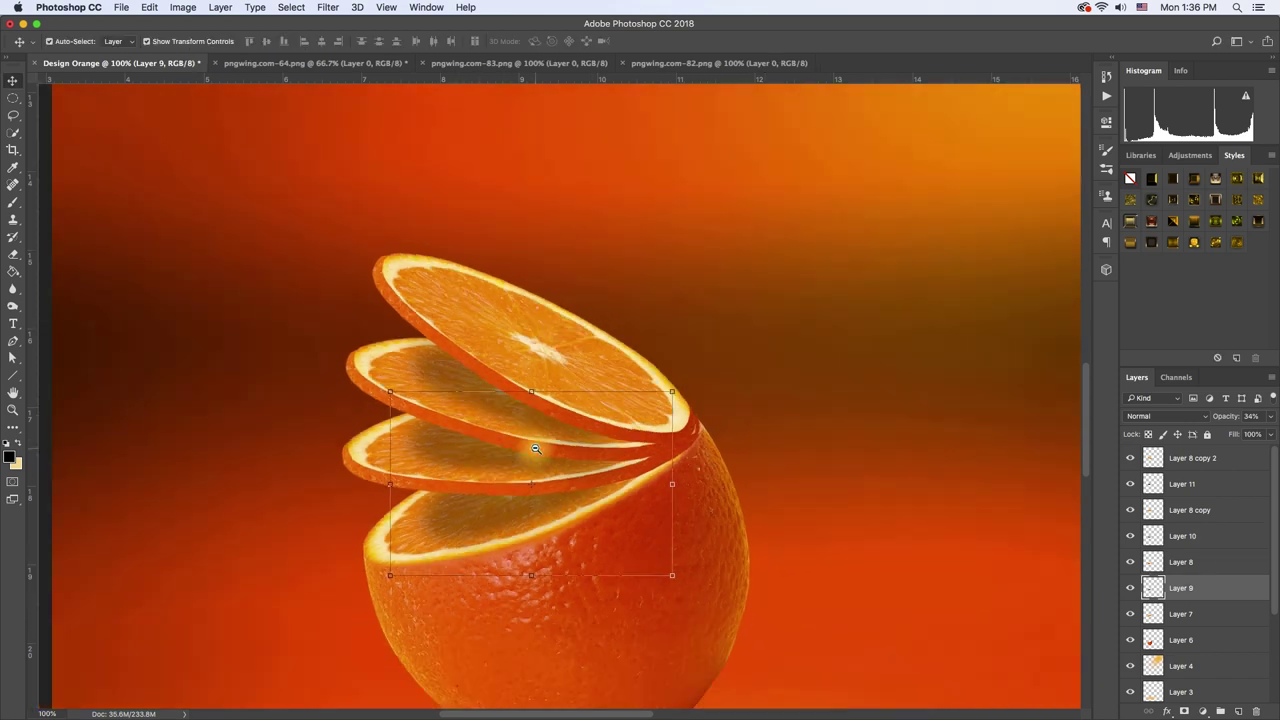
{"action": "left_click", "coordinate": [535, 450], "text": "alt"}
{"action": "left_click", "coordinate": [543, 433], "text": "alt"}
{"action": "key", "text": "v"}
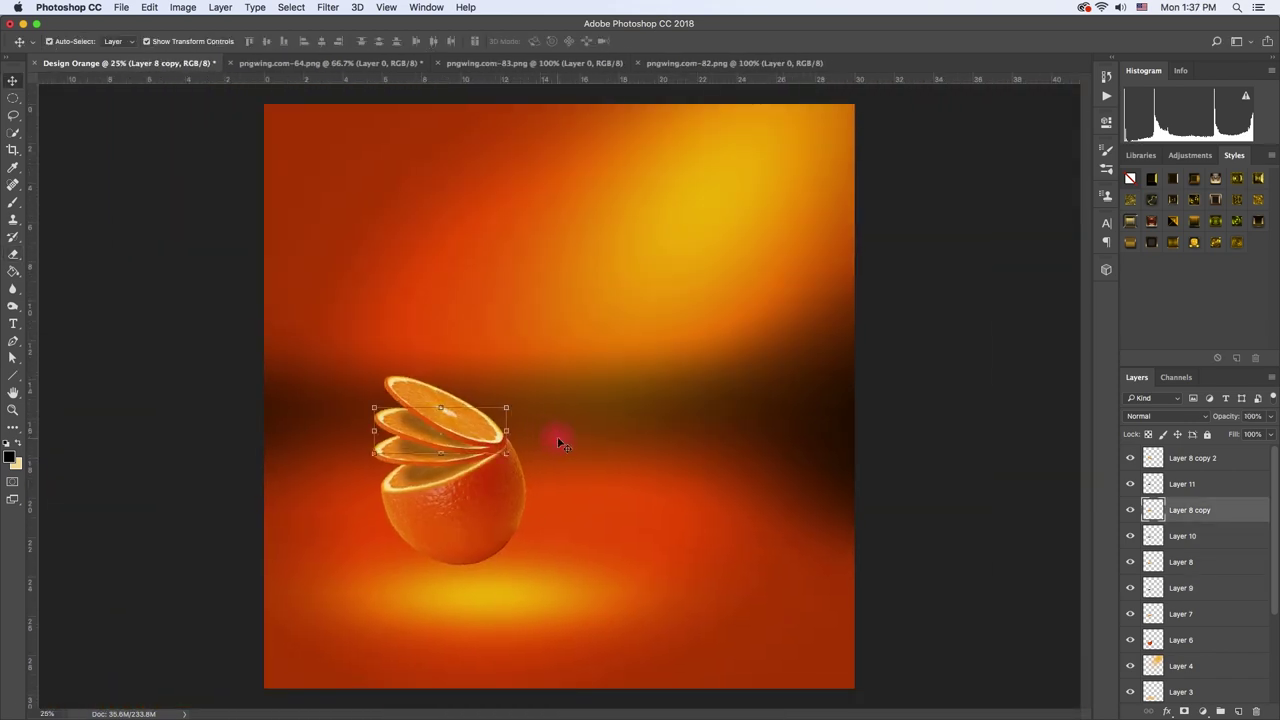
{"action": "left_click", "coordinate": [912, 485]}
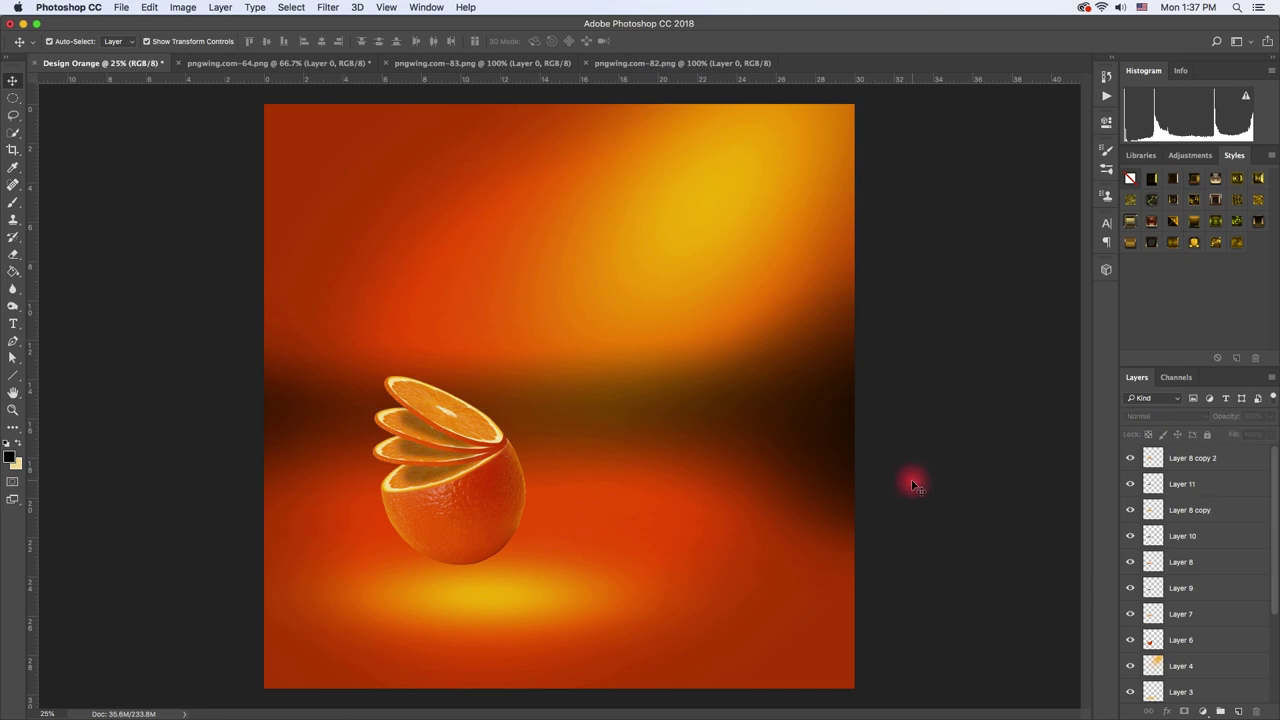
{"action": "scroll", "coordinate": [1172, 573], "scroll_direction": "down", "scroll_amount": 3}
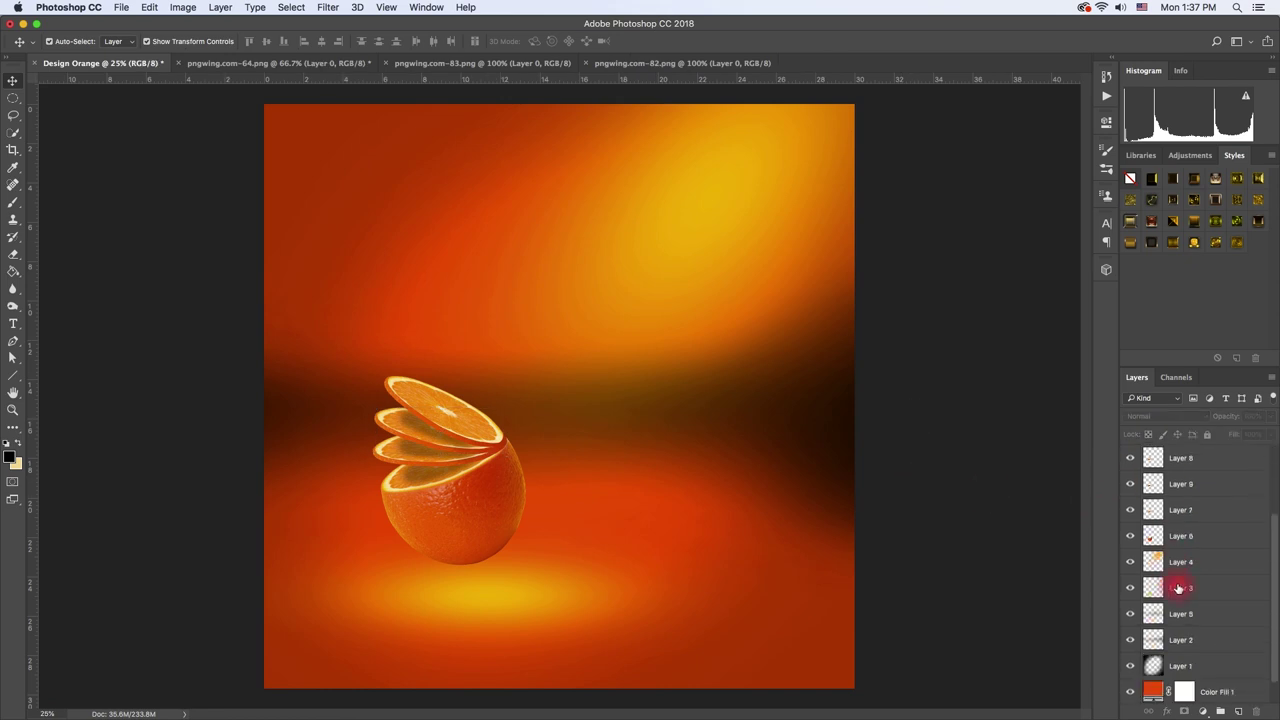
Add a new layer above the background glow layer and paint a large soft black dab
{"action": "left_click", "coordinate": [1163, 537]}
{"action": "left_click", "coordinate": [1129, 537]}
{"action": "left_click", "coordinate": [1129, 537]}
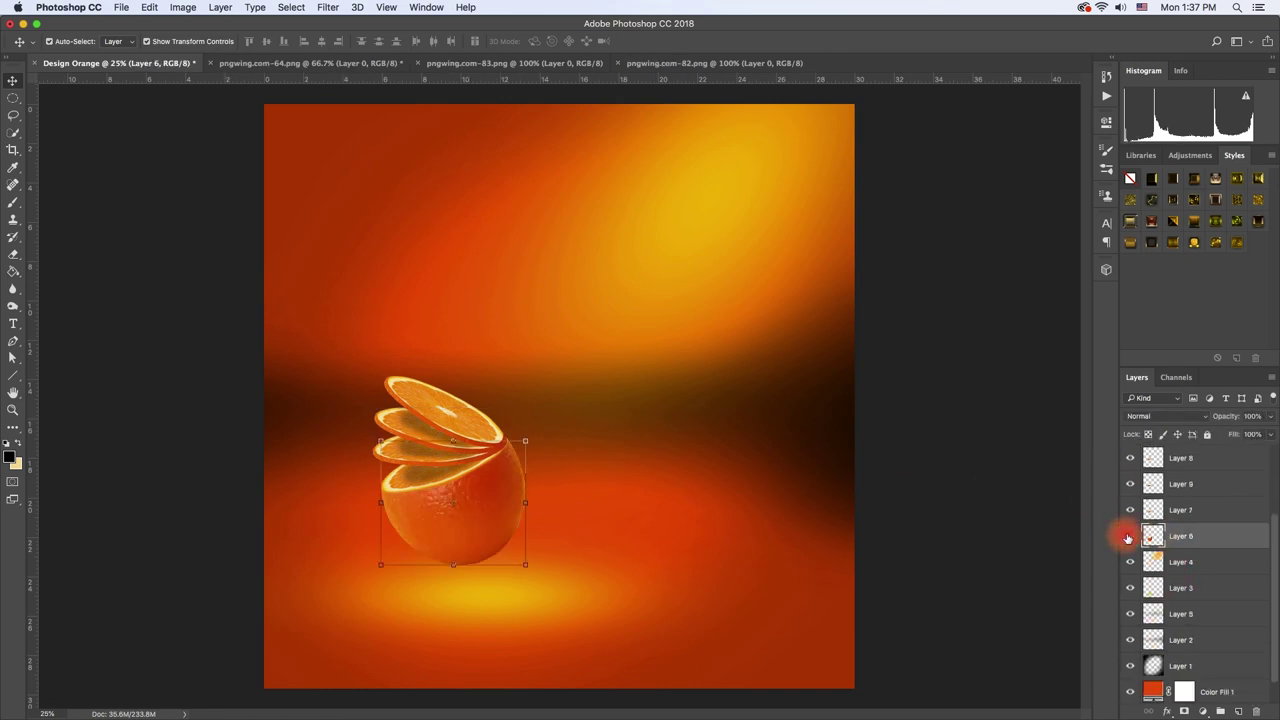
{"action": "left_click", "coordinate": [1178, 564]}
{"action": "left_click", "coordinate": [1236, 710]}
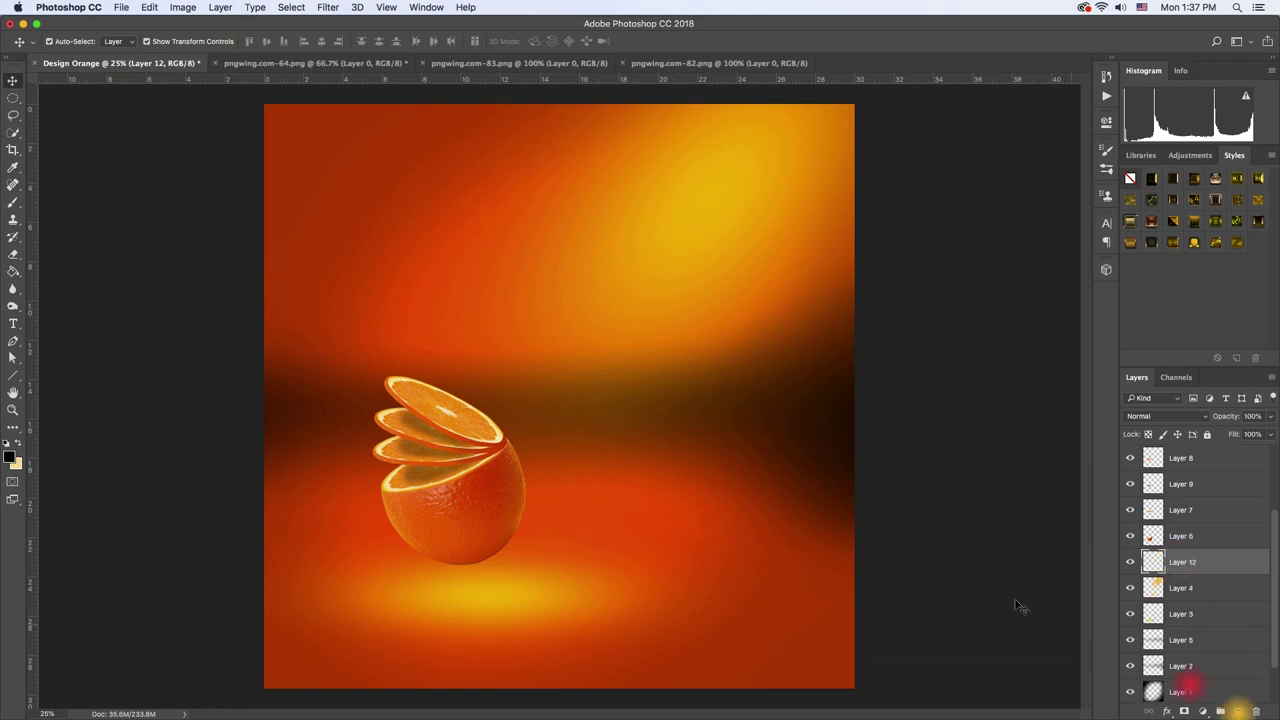
{"action": "left_click", "coordinate": [14, 203]}
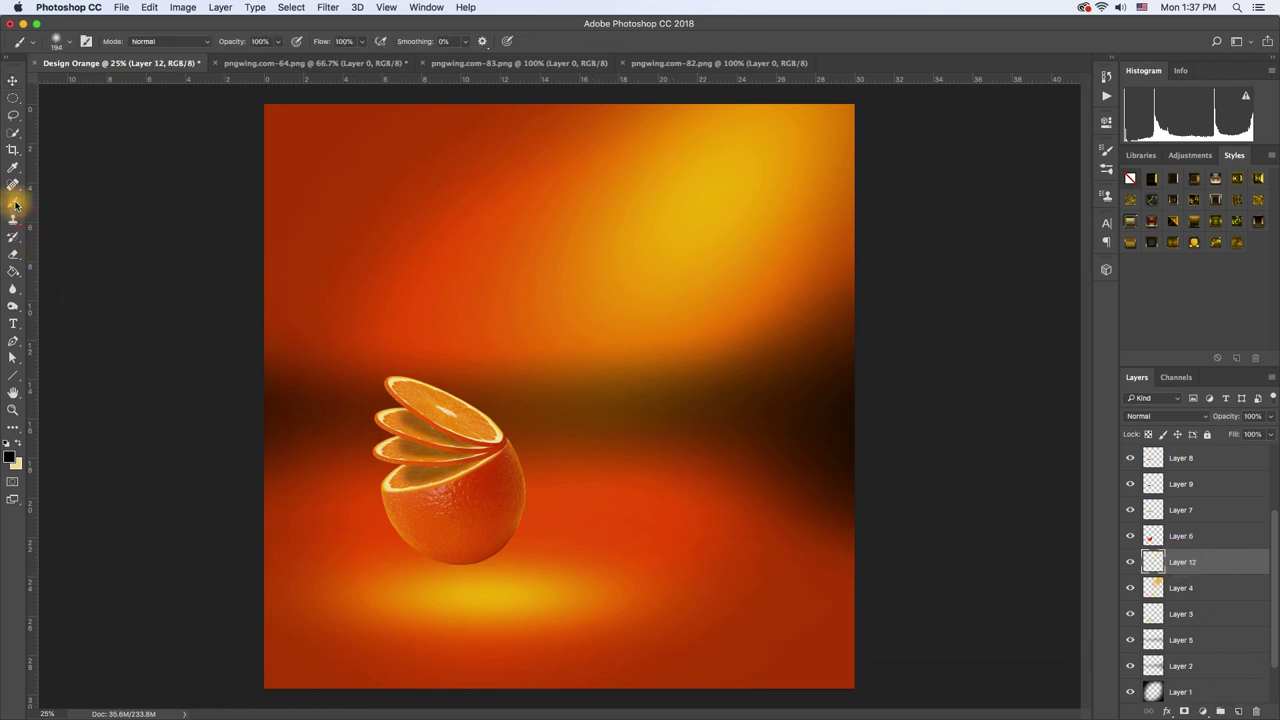
{"action": "left_click", "coordinate": [556, 344]}
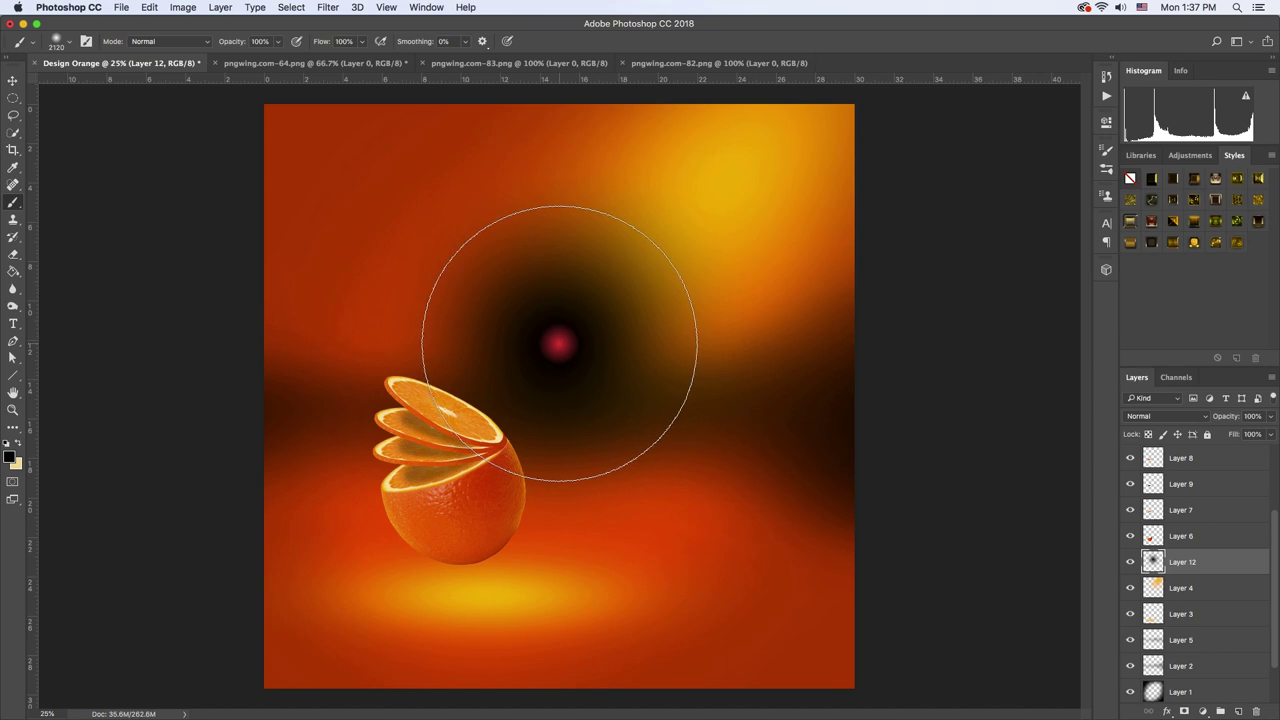
Squash the dab into a flat oval floor shadow centred under the orange at 73% opacity
{"action": "key", "text": "ctrl+t"}
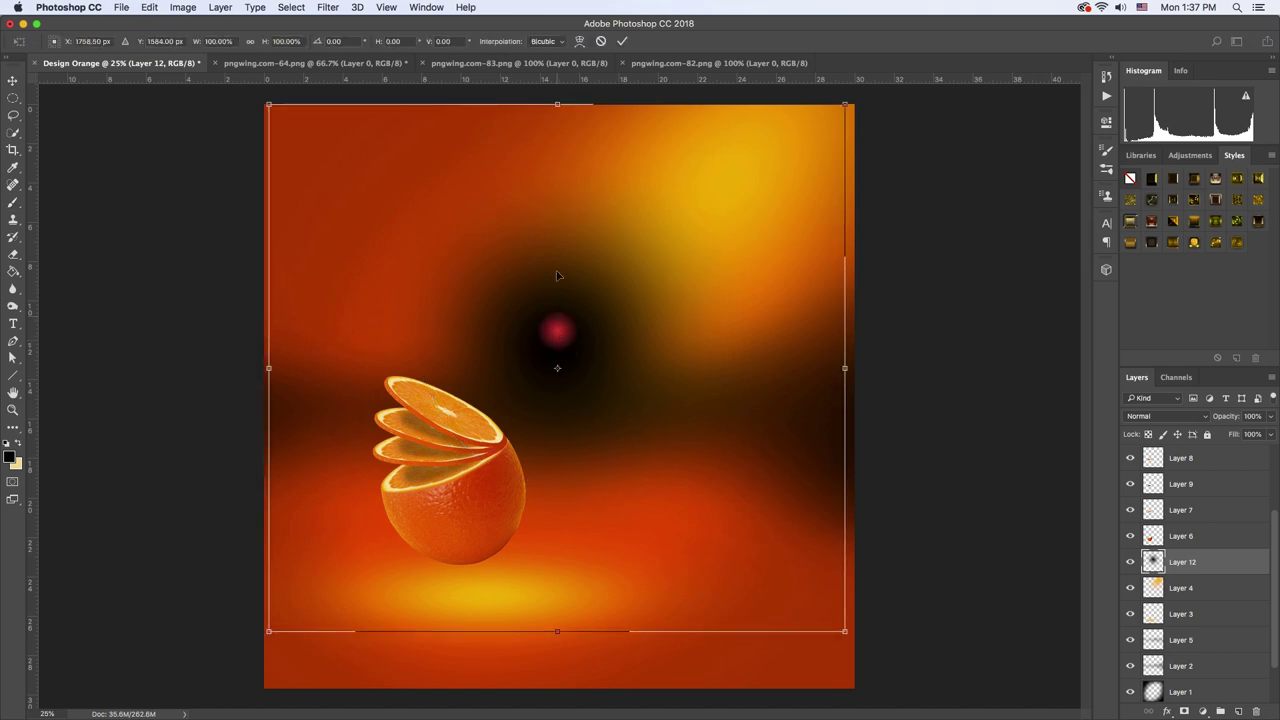
{"action": "left_click_drag", "start_coordinate": [560, 107], "coordinate": [557, 551]}
{"action": "mouse_move", "coordinate": [846, 551]}
{"action": "left_mouse_down"}
{"action": "mouse_move", "coordinate": [663, 575]}
{"action": "mouse_move", "coordinate": [620, 566]}
{"action": "mouse_move", "coordinate": [626, 591]}
{"action": "mouse_move", "coordinate": [573, 568]}
{"action": "left_mouse_up"}
{"action": "left_click_drag", "start_coordinate": [496, 589], "coordinate": [615, 588]}
{"action": "left_click_drag", "start_coordinate": [570, 589], "coordinate": [556, 589]}
{"action": "key", "text": "Return"}
{"action": "key", "text": "b"}
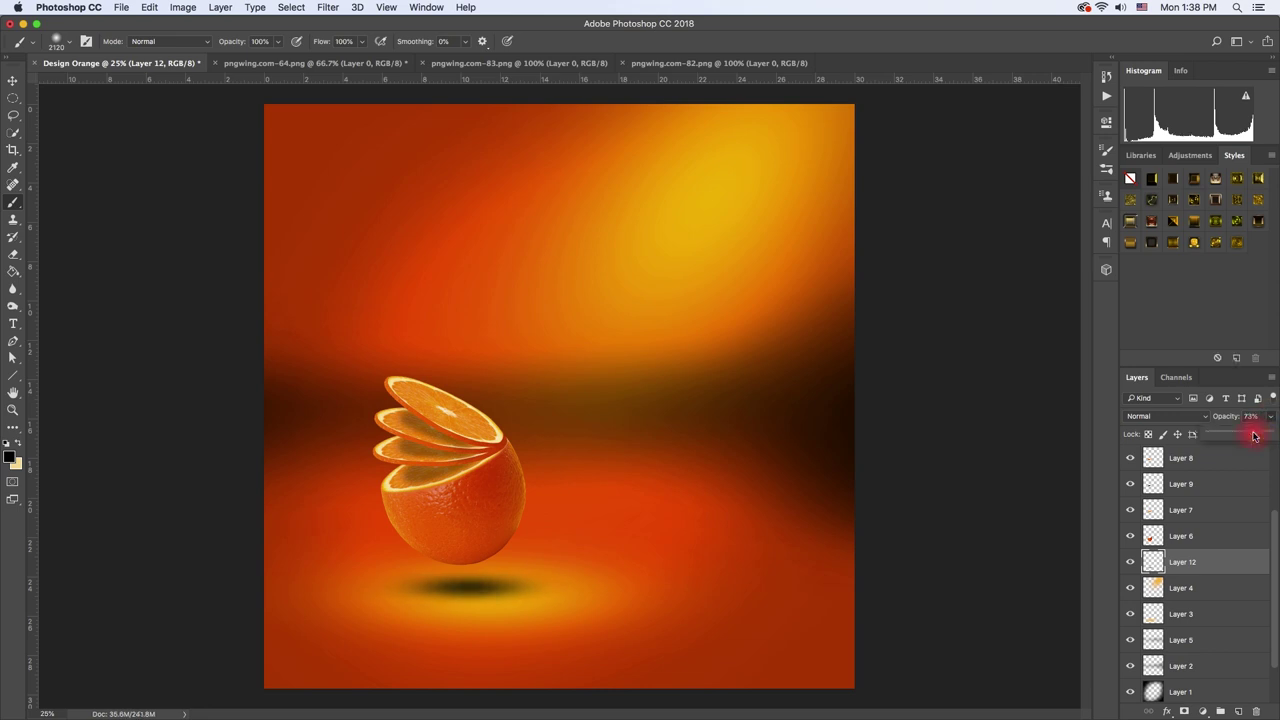
{"action": "key", "text": "v"}
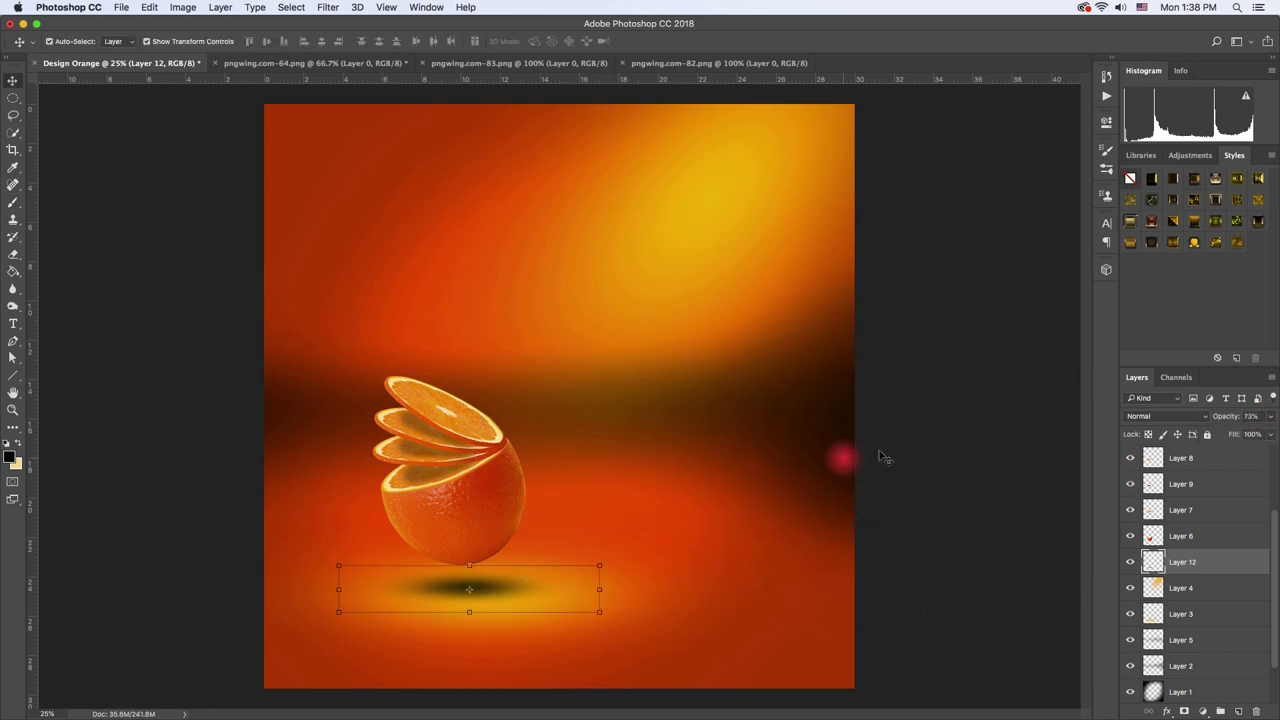
{"action": "left_click", "coordinate": [884, 457]}
{"action": "scroll", "coordinate": [583, 444], "scroll_direction": "down", "scroll_amount": 2}
{"action": "scroll", "coordinate": [571, 429], "scroll_direction": "up", "scroll_amount": 2}
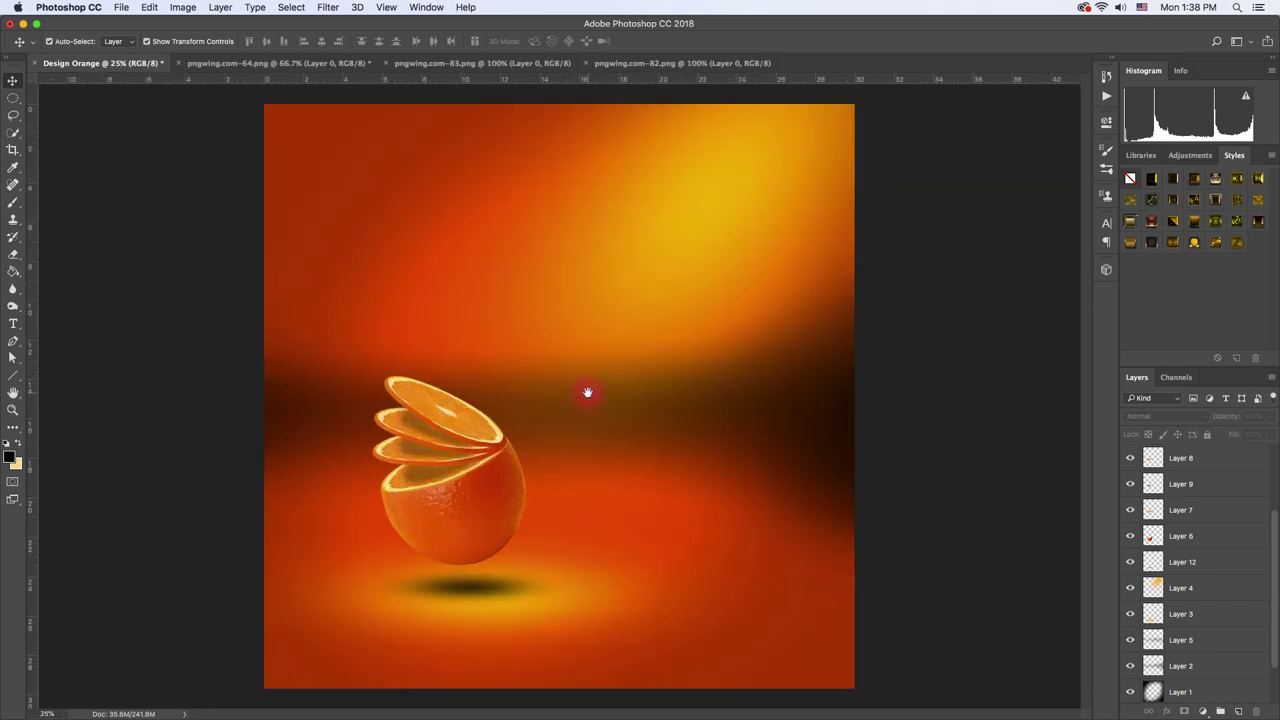
Bring the Fanta bottle into the poster, scale it to about 278% and tilt it roughly 38° into the orange
{"action": "scroll", "coordinate": [587, 392], "scroll_direction": "down", "scroll_amount": 1}
{"action": "left_click", "coordinate": [652, 64]}
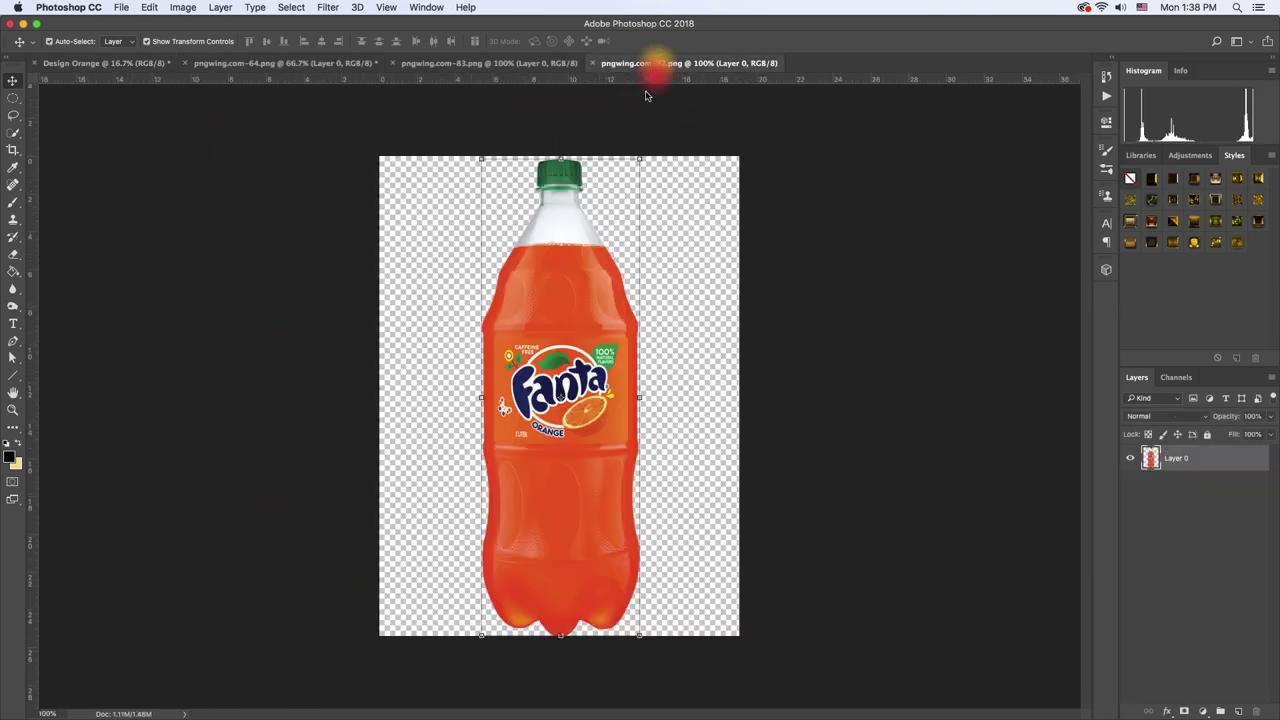
{"action": "left_click_drag", "start_coordinate": [563, 208], "coordinate": [133, 63]}
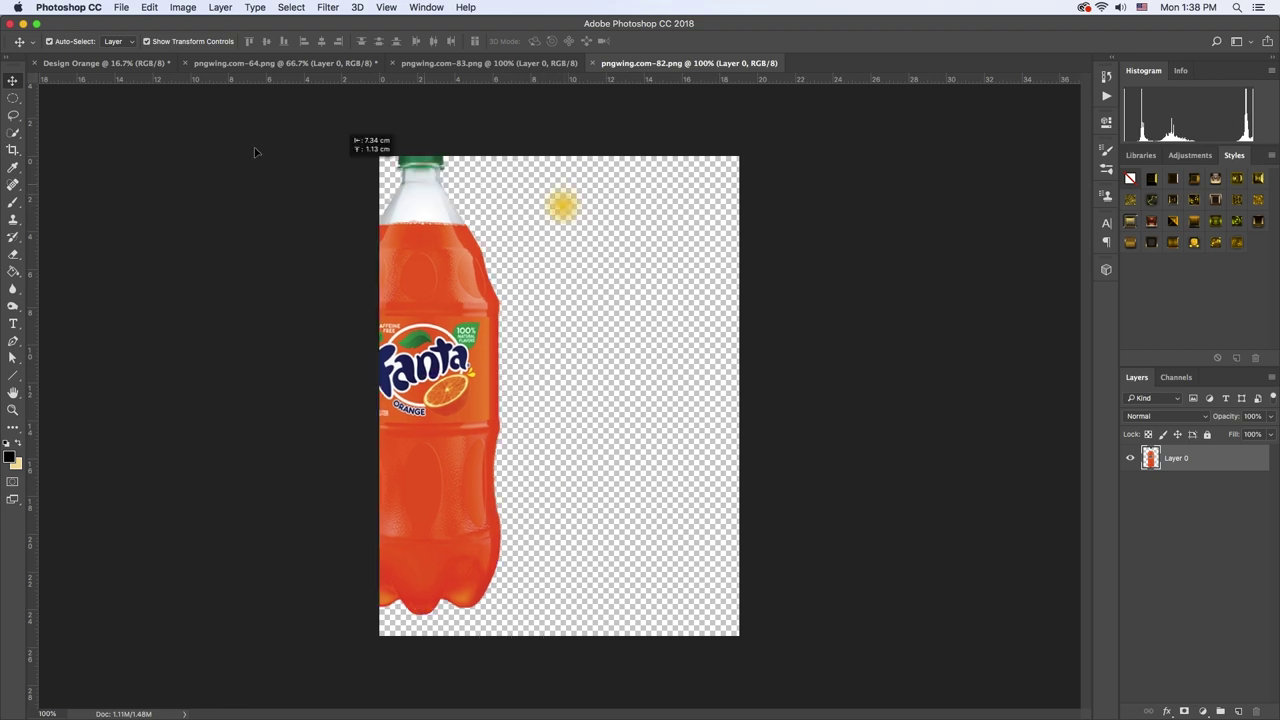
{"action": "left_click_drag", "start_coordinate": [521, 425], "coordinate": [524, 424]}
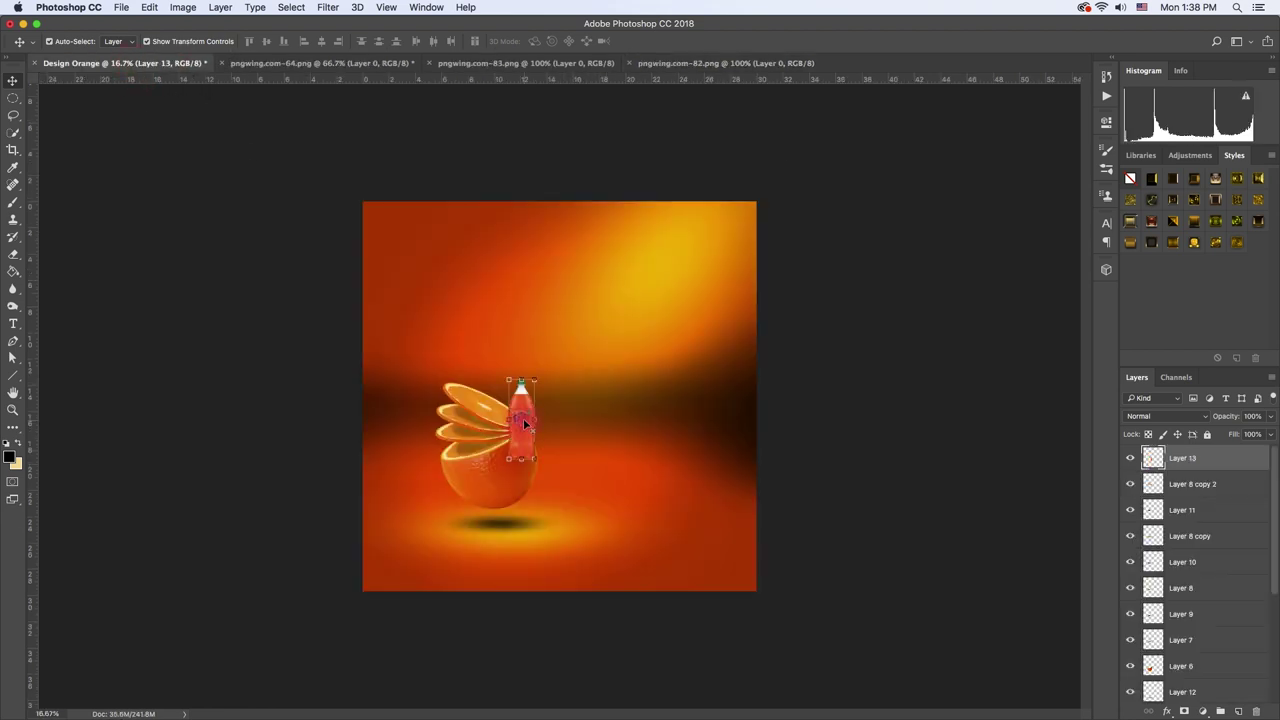
{"action": "mouse_move", "coordinate": [533, 380]}
{"action": "left_mouse_down"}
{"action": "mouse_move", "coordinate": [586, 257]}
{"action": "mouse_move", "coordinate": [608, 282]}
{"action": "mouse_move", "coordinate": [557, 319]}
{"action": "mouse_move", "coordinate": [640, 290]}
{"action": "left_mouse_up"}
{"action": "key", "text": "super+plus"}
{"action": "left_click_drag", "start_coordinate": [545, 309], "coordinate": [549, 313]}
{"action": "key", "text": "Return"}
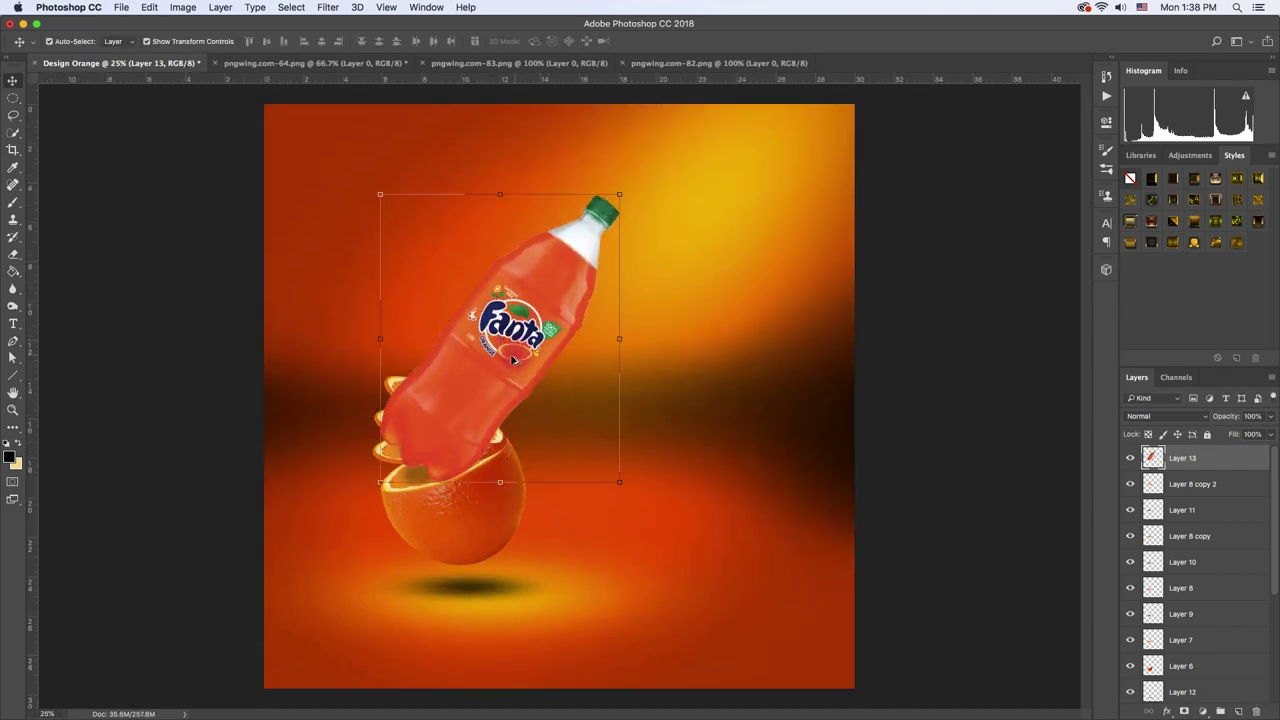
{"action": "key", "text": "super+plus"}
{"action": "key", "text": "super+plus"}
Erase the bottle's lower part over the slices with a soft round, zero-hardness eraser
{"action": "left_click", "coordinate": [16, 257]}
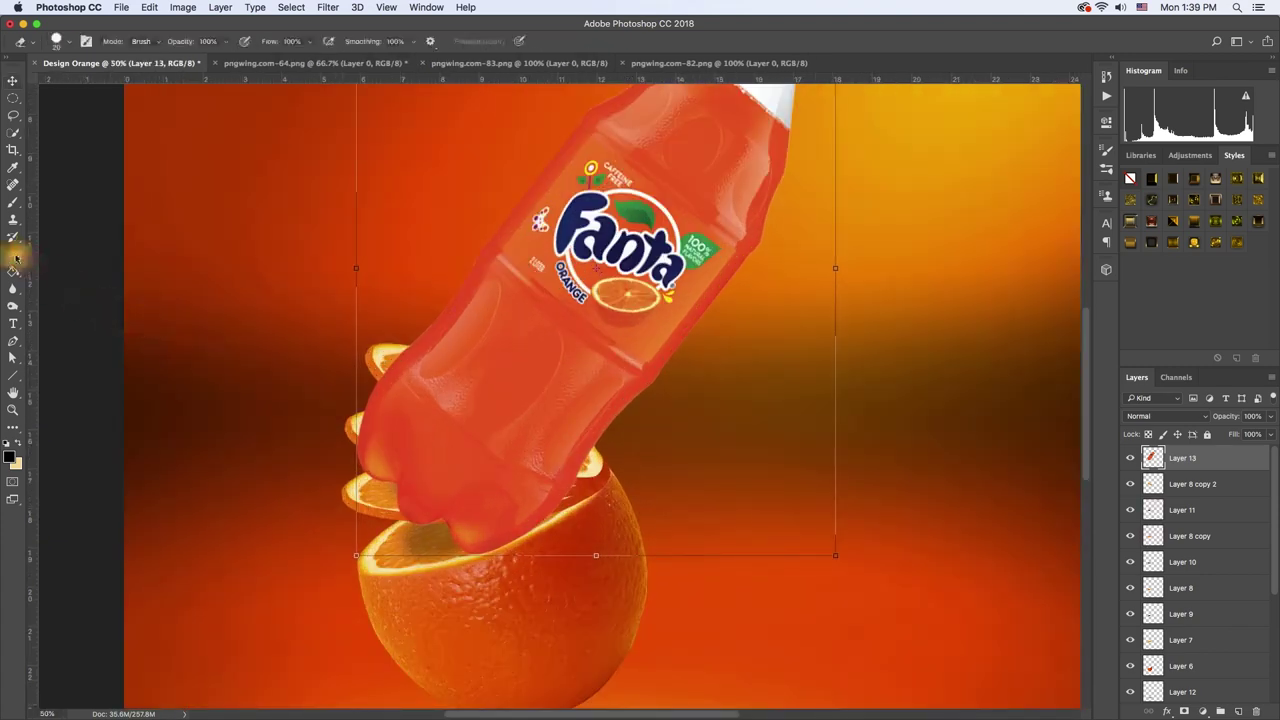
{"action": "right_click", "coordinate": [527, 415]}
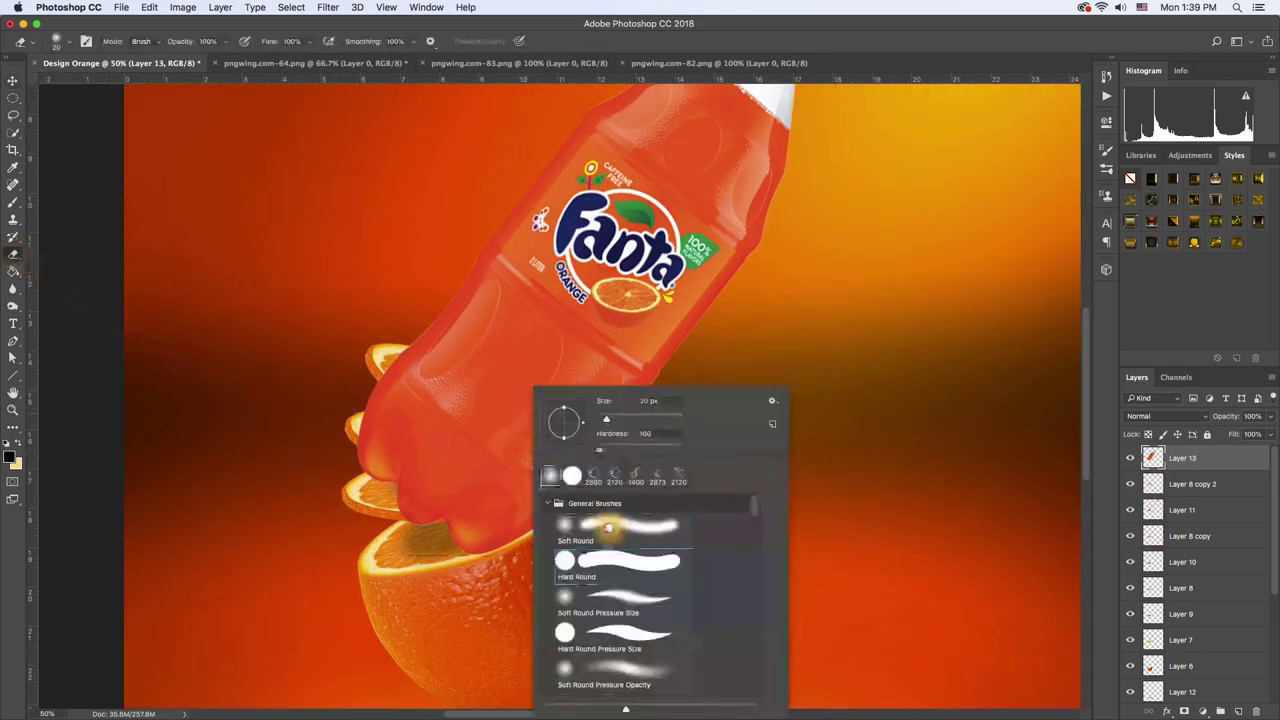
{"action": "right_click", "coordinate": [466, 452]}
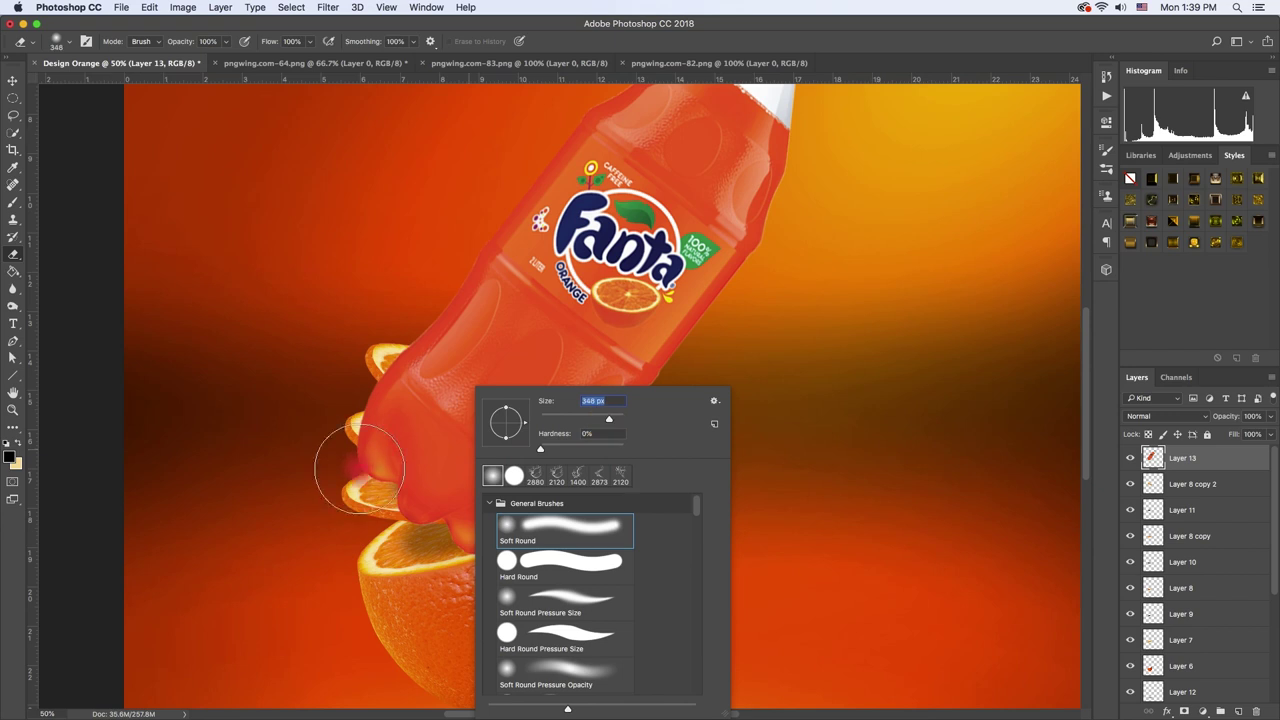
{"action": "mouse_move", "coordinate": [557, 514]}
{"action": "left_mouse_down"}
{"action": "mouse_move", "coordinate": [337, 420]}
{"action": "mouse_move", "coordinate": [548, 530]}
{"action": "left_mouse_up"}
With a smaller eraser at 50% opacity, erase the bottle edge over the second slice
{"action": "right_click", "coordinate": [490, 380]}
{"action": "left_click_drag", "start_coordinate": [600, 428], "coordinate": [571, 428]}
{"action": "key", "text": "Return"}
{"action": "key", "text": "5"}
{"action": "key", "text": "super+equal"}
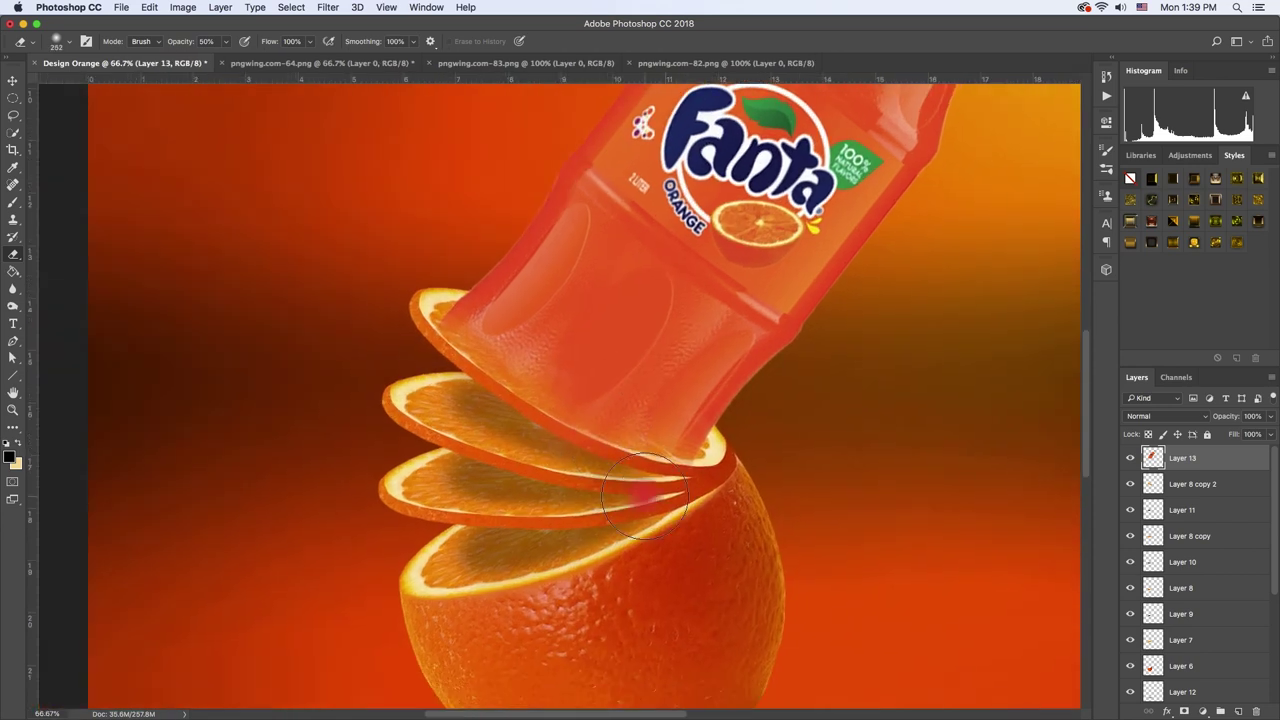
{"action": "left_click_drag", "start_coordinate": [537, 455], "coordinate": [410, 332]}
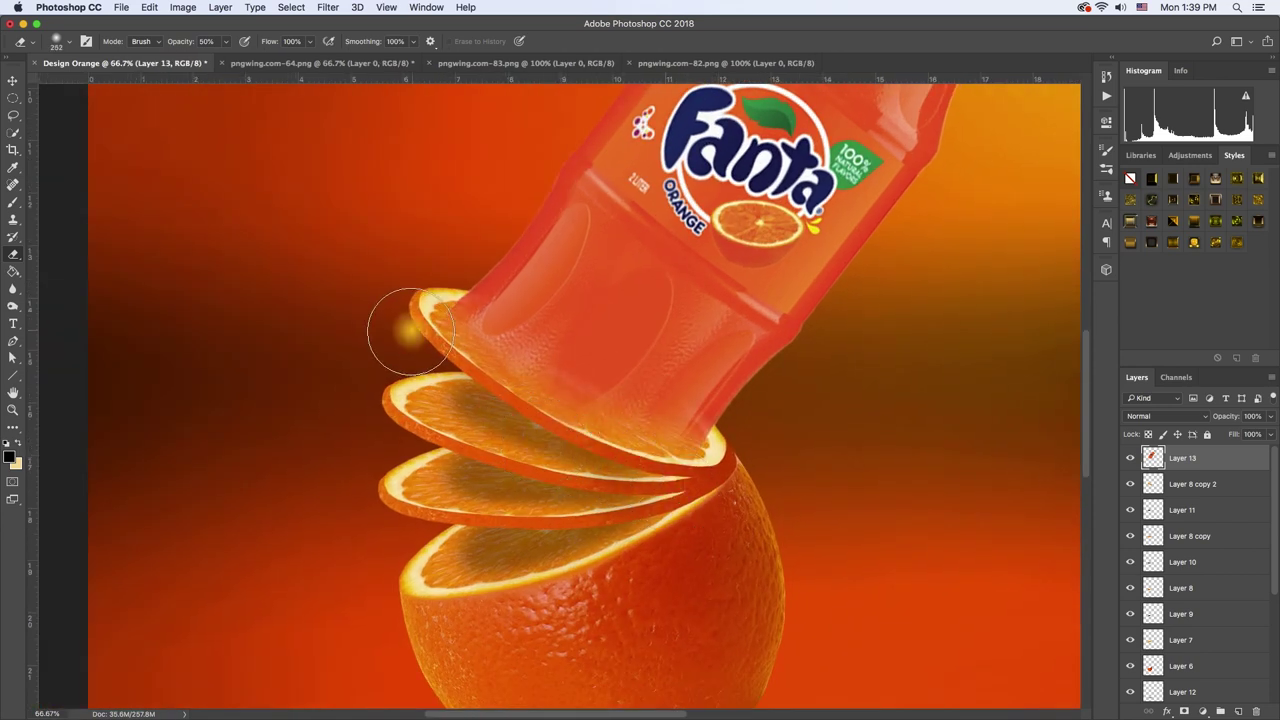
Zoom out to 25% and toggle the bottle layer's visibility to compare the result
{"action": "key", "text": "super+minus"}
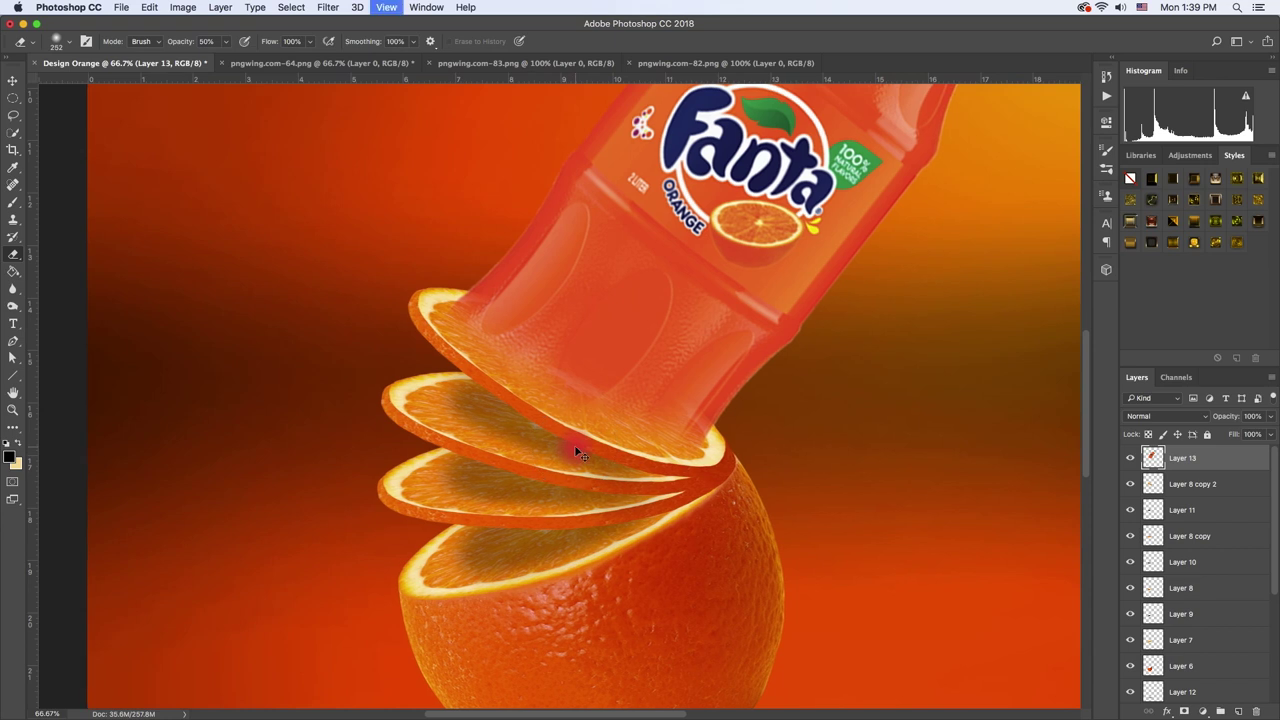
{"action": "key", "text": "super+minus"}
{"action": "key", "text": "super+minus"}
{"action": "key", "text": "super+minus"}
{"action": "key", "text": "super+equal"}
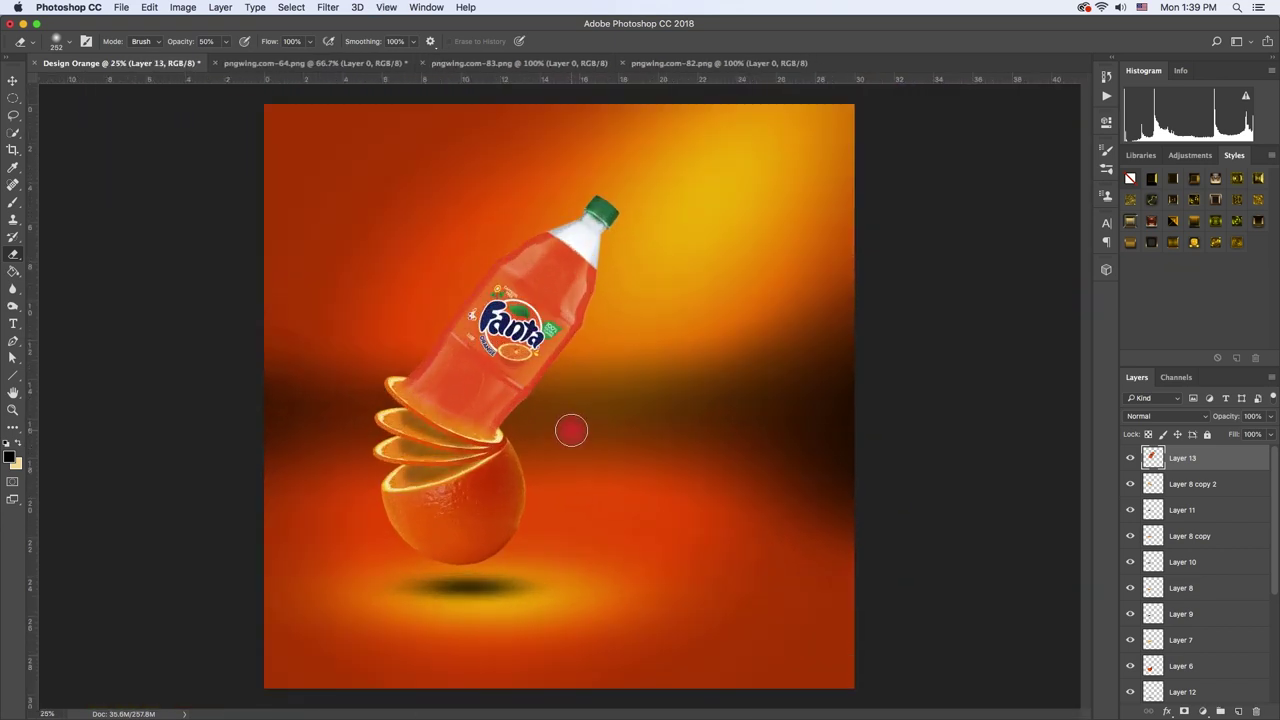
{"action": "key", "text": "v"}
{"action": "left_click", "coordinate": [1131, 458]}
{"action": "left_click", "coordinate": [1131, 458]}
{"action": "left_click", "coordinate": [983, 447]}
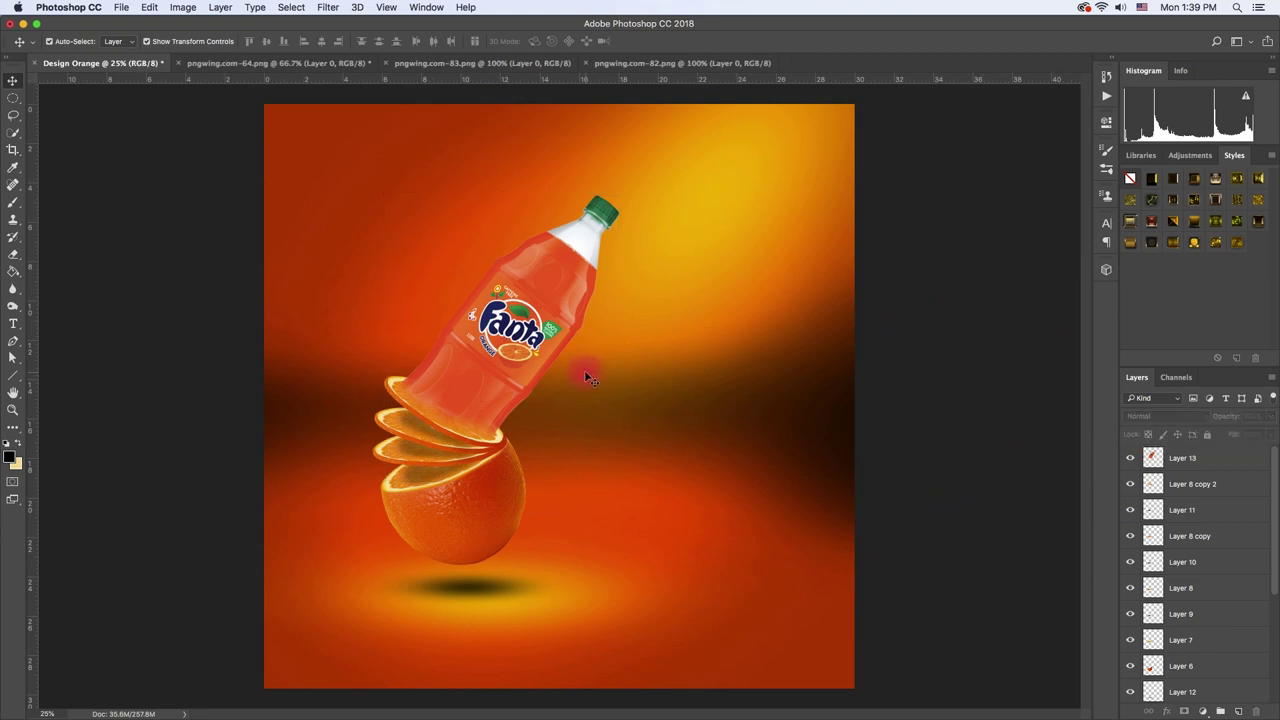
Add a new layer above Layer 13 and set the foreground colour to light yellow
{"action": "left_click", "coordinate": [1188, 462]}
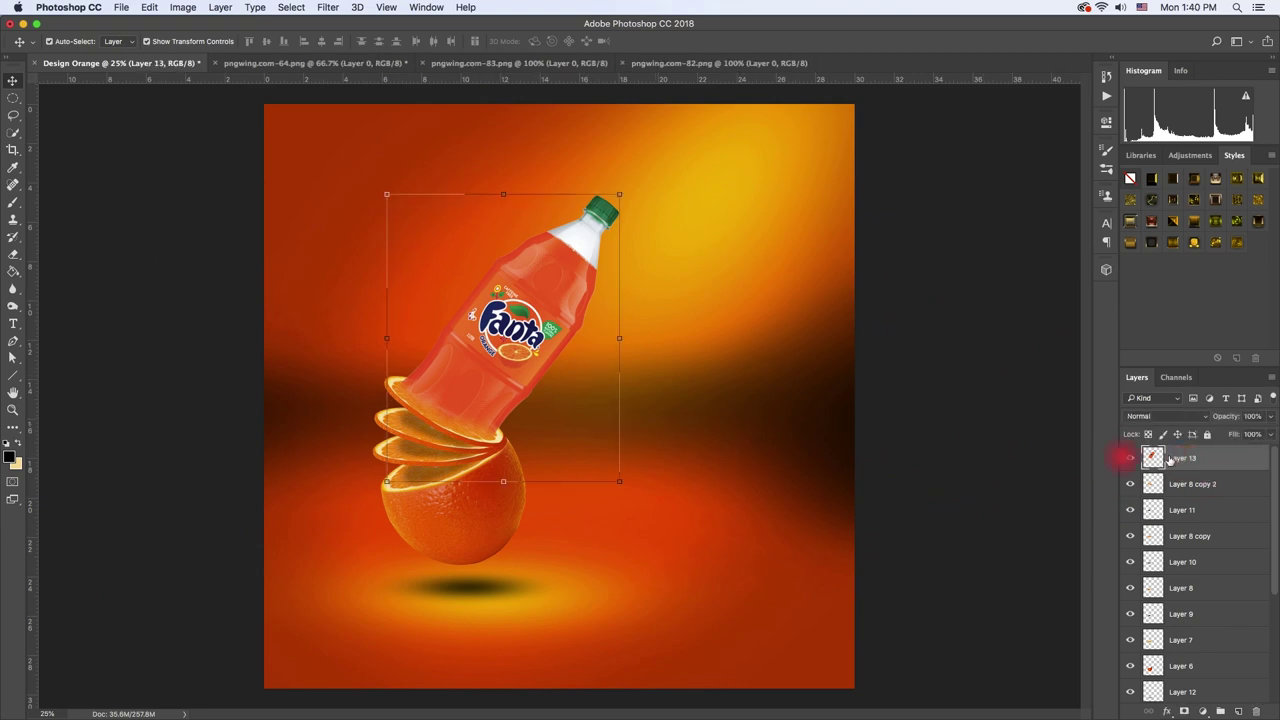
{"action": "left_click", "coordinate": [1238, 711]}
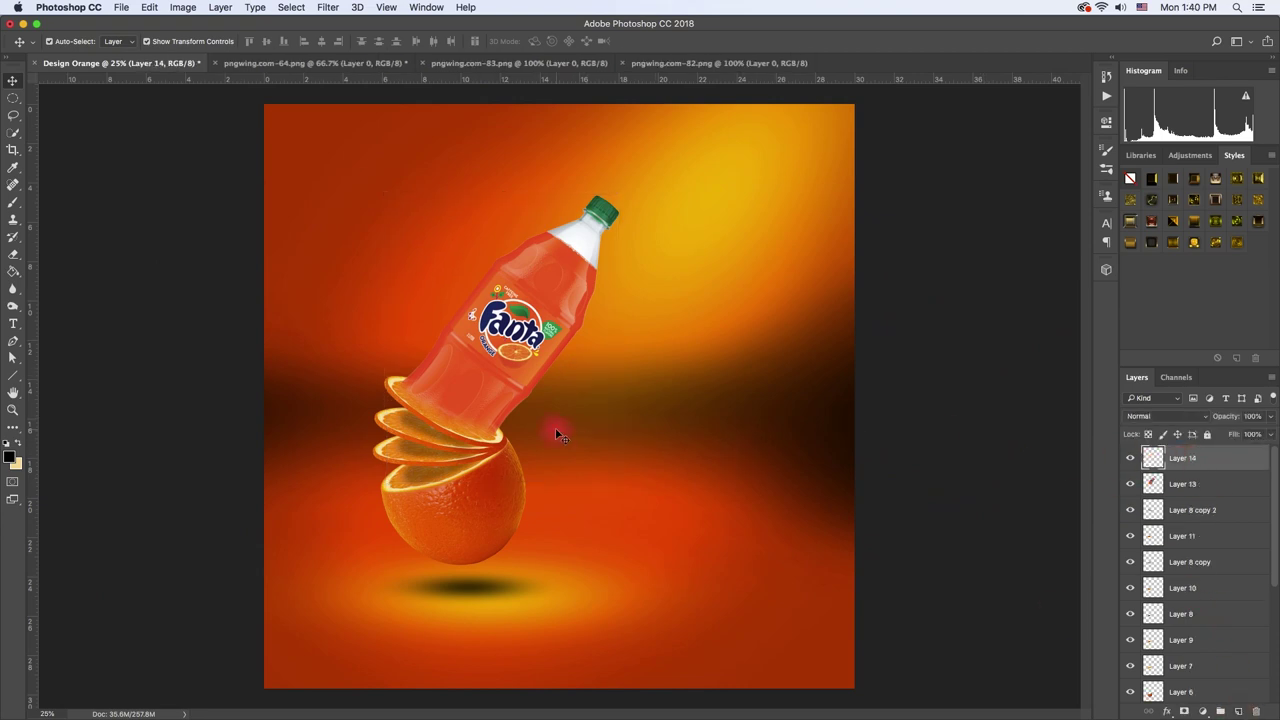
{"action": "left_click", "coordinate": [13, 203]}
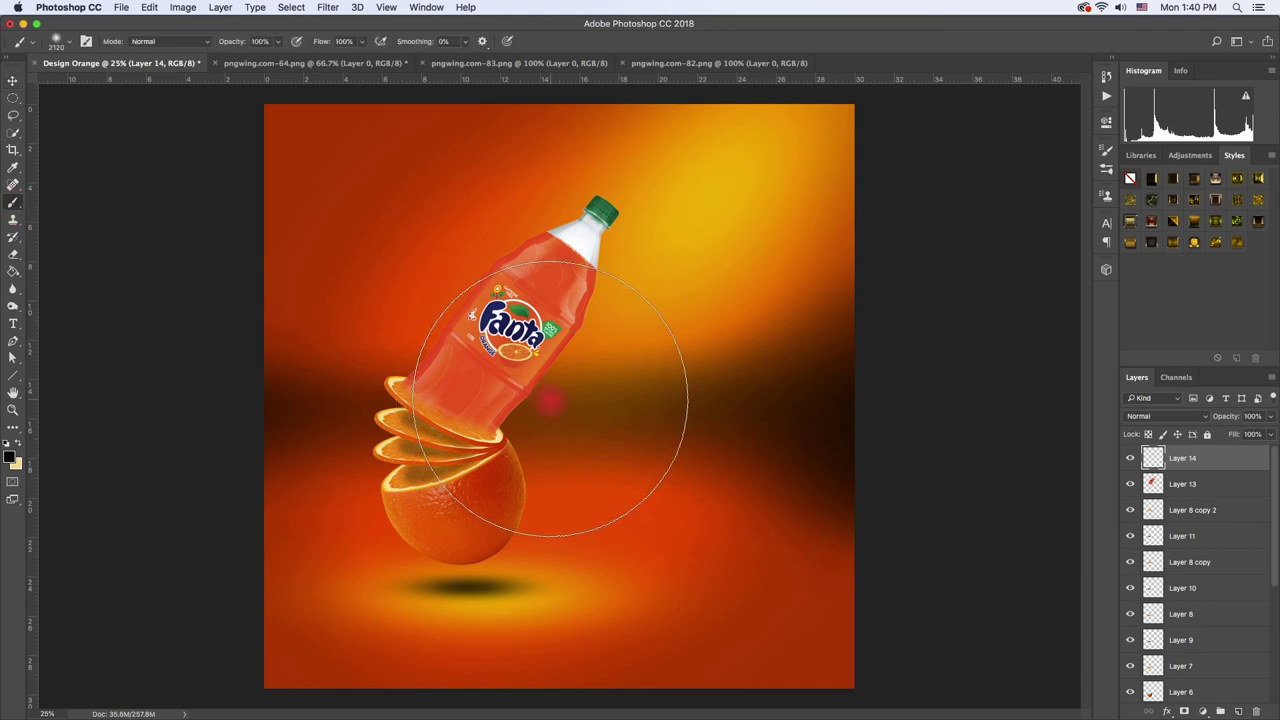
{"action": "left_click", "coordinate": [12, 457]}
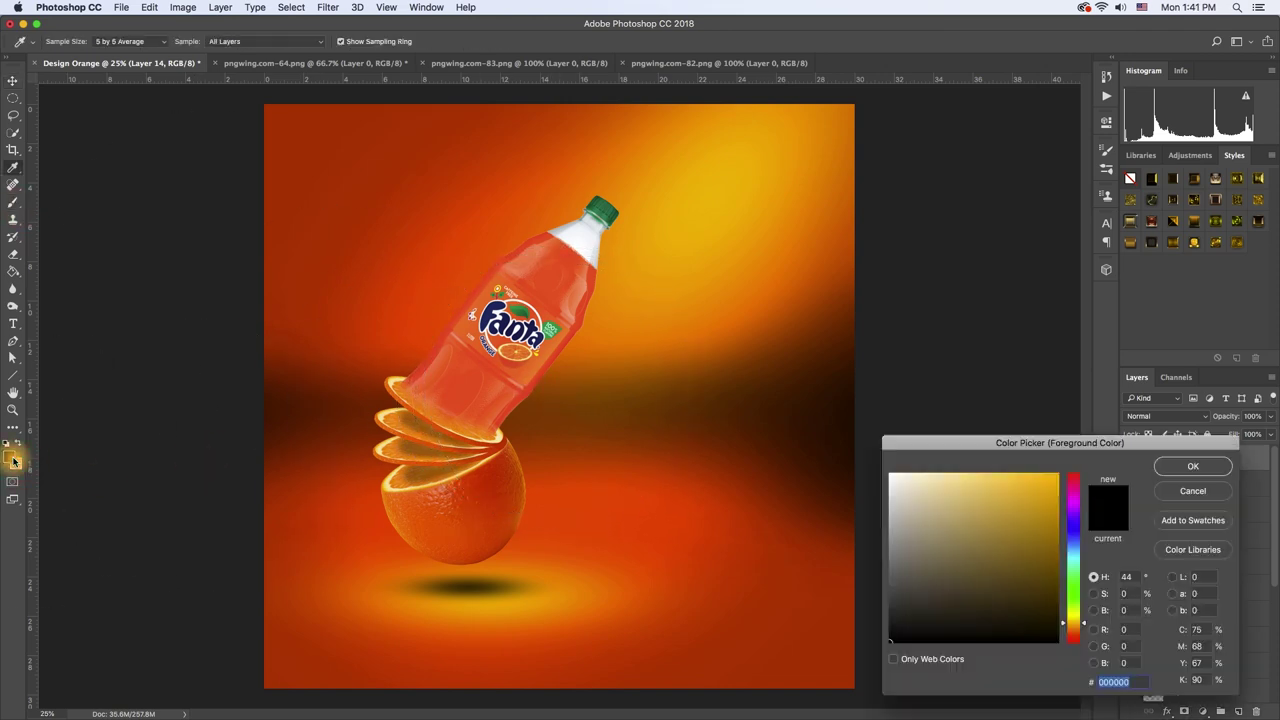
{"action": "left_click", "coordinate": [960, 474]}
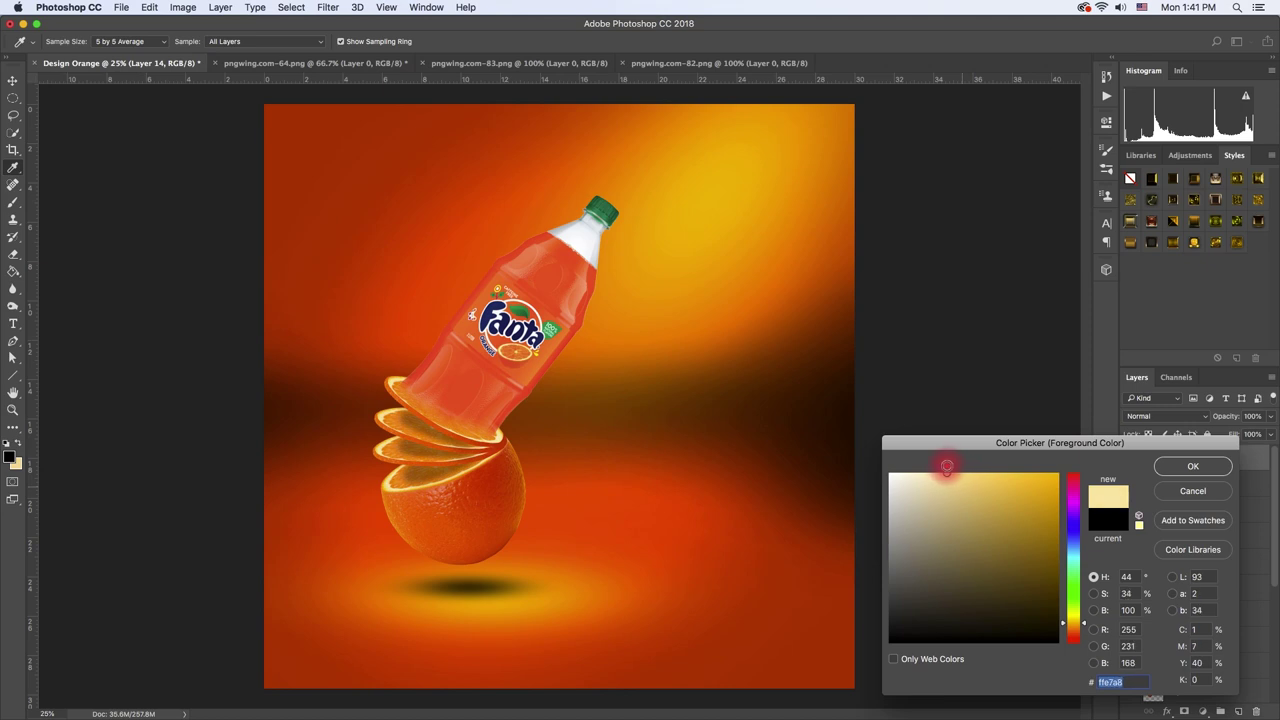
{"action": "left_click", "coordinate": [1190, 467]}
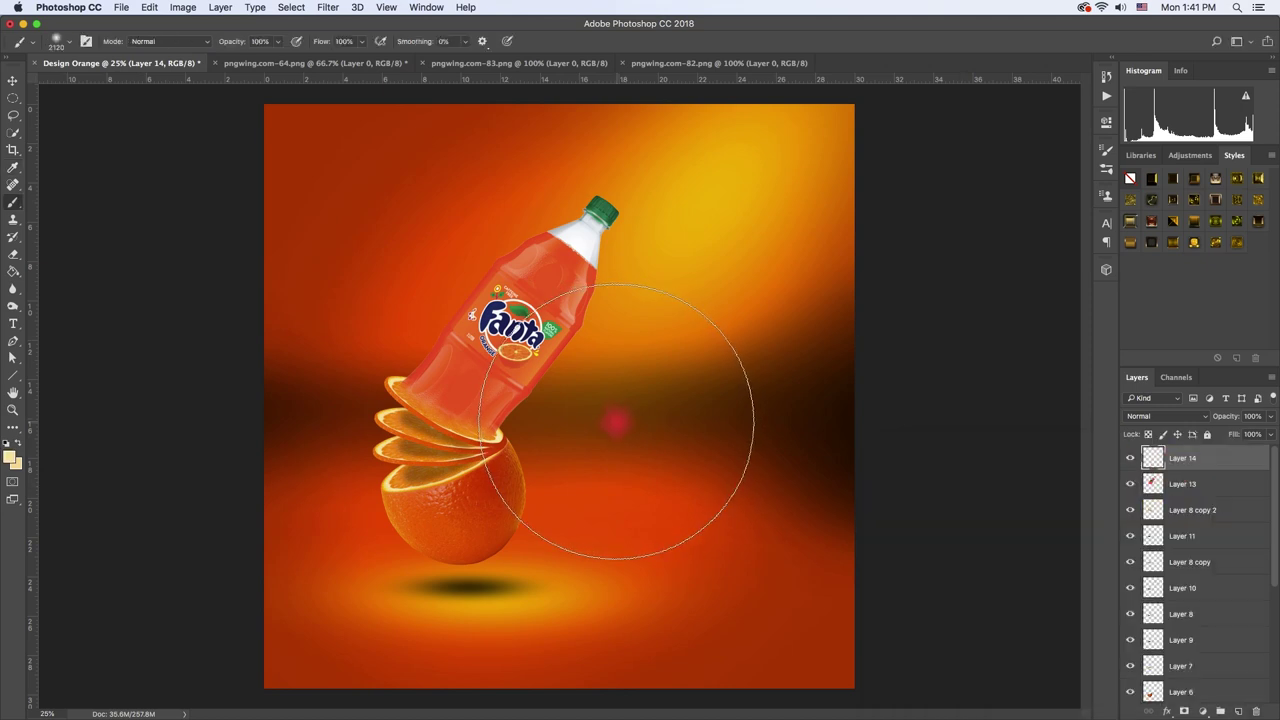
Stamp a Splash 5 brush splash onto the new layer
{"action": "right_click", "coordinate": [583, 406]}
{"action": "scroll", "coordinate": [775, 455], "scroll_direction": "down", "scroll_amount": 10}
{"action": "scroll", "coordinate": [766, 506], "scroll_direction": "down", "scroll_amount": 5}
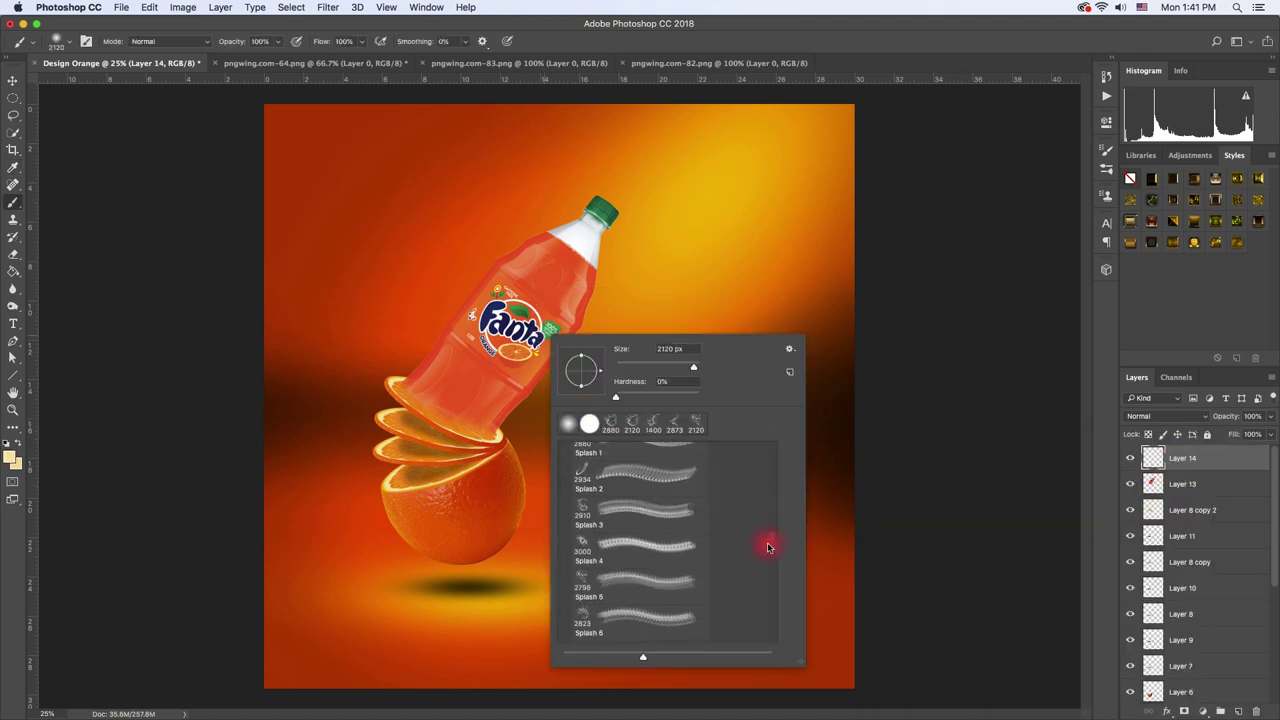
{"action": "scroll", "coordinate": [768, 556], "scroll_direction": "down", "scroll_amount": 2}
{"action": "scroll", "coordinate": [768, 562], "scroll_direction": "down", "scroll_amount": 1}
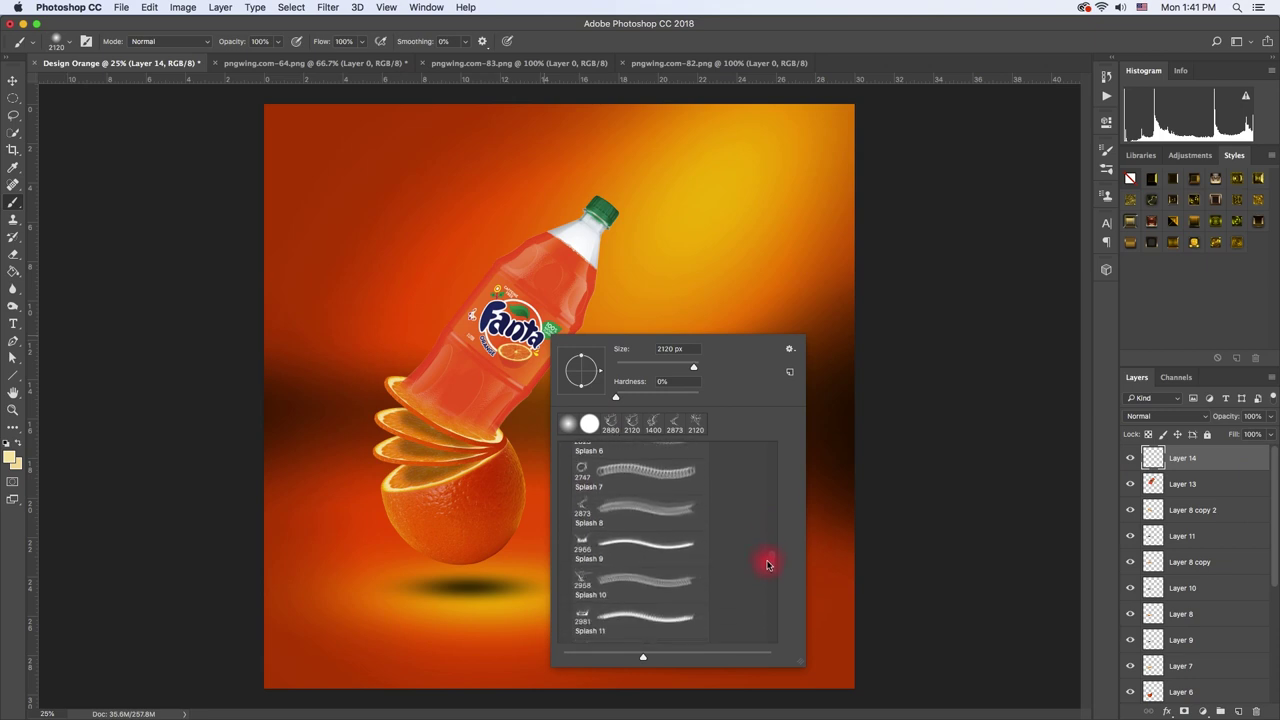
{"action": "scroll", "coordinate": [768, 564], "scroll_direction": "down", "scroll_amount": 2}
{"action": "scroll", "coordinate": [770, 560], "scroll_direction": "up", "scroll_amount": 4}
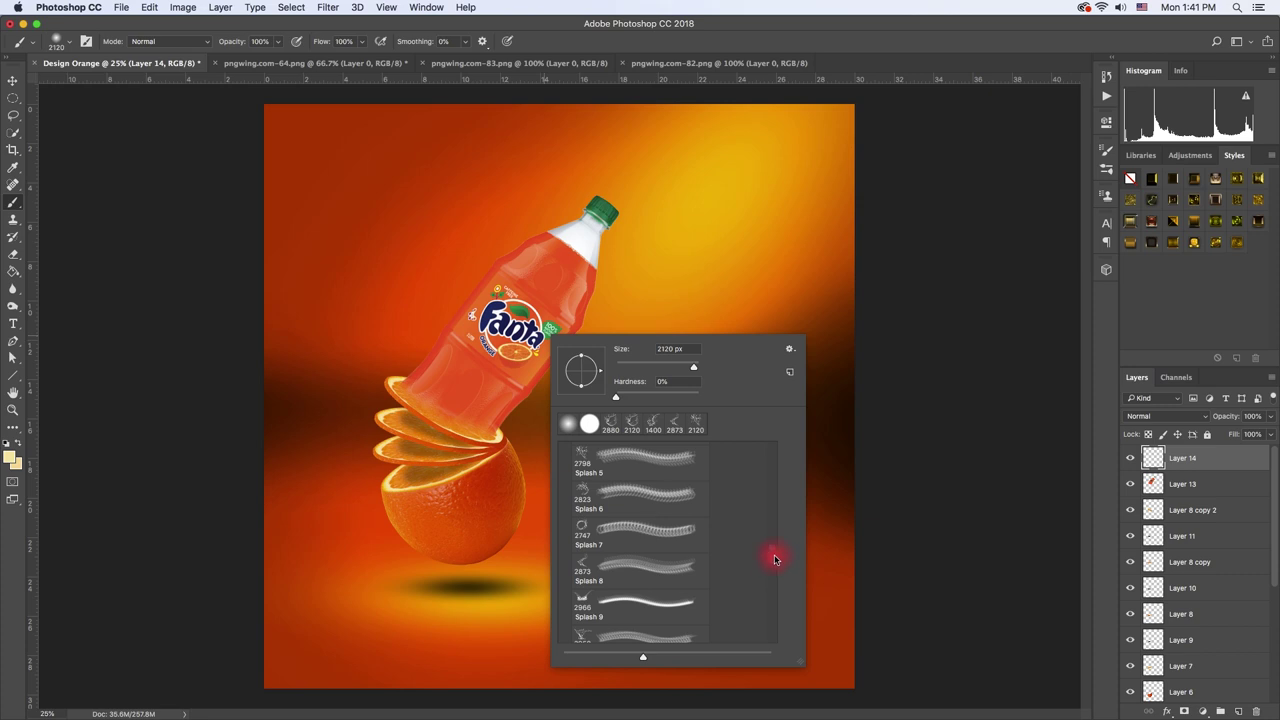
{"action": "scroll", "coordinate": [775, 555], "scroll_direction": "up", "scroll_amount": 3}
{"action": "double_click", "coordinate": [653, 567]}
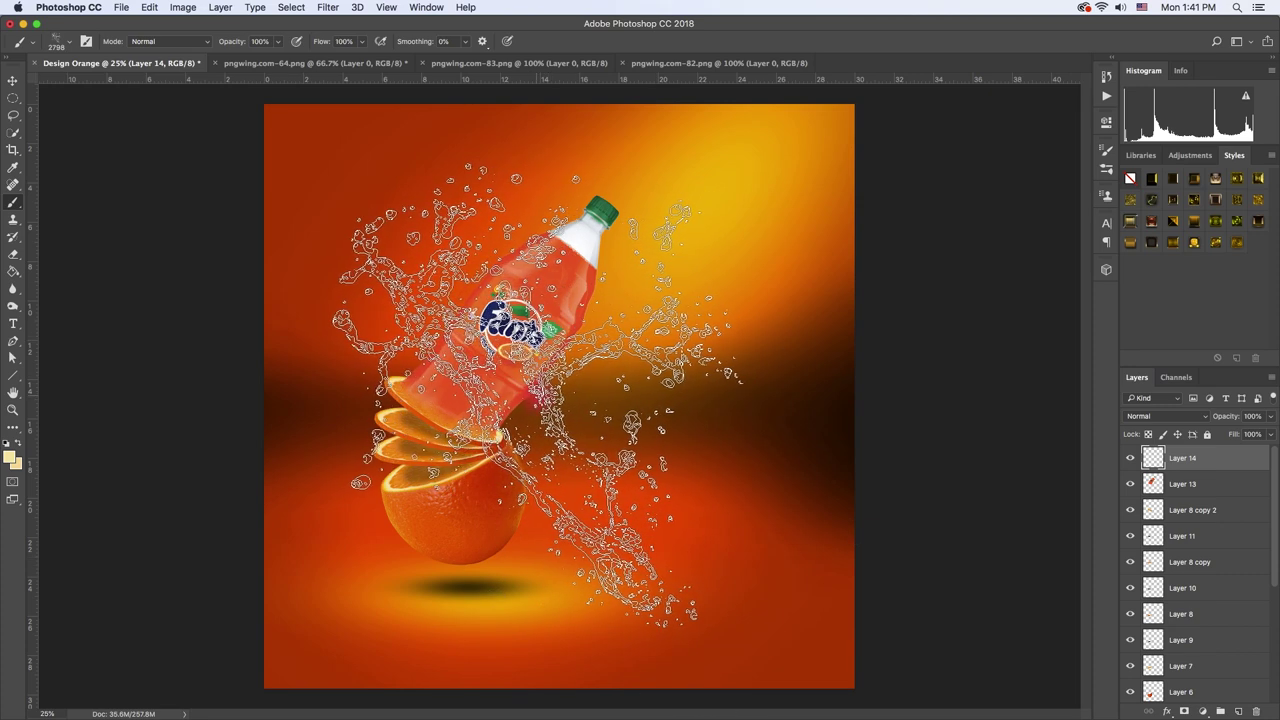
{"action": "left_click", "coordinate": [541, 394]}
Scale the splash to about 63%, rotate it and place it bursting up-left from the bottle
{"action": "key", "text": "v"}
{"action": "mouse_move", "coordinate": [747, 161]}
{"action": "left_mouse_down"}
{"action": "mouse_move", "coordinate": [600, 308]}
{"action": "mouse_move", "coordinate": [645, 262]}
{"action": "left_mouse_up"}
{"action": "mouse_move", "coordinate": [482, 310]}
{"action": "left_mouse_down"}
{"action": "mouse_move", "coordinate": [512, 322]}
{"action": "mouse_move", "coordinate": [520, 288]}
{"action": "left_mouse_up"}
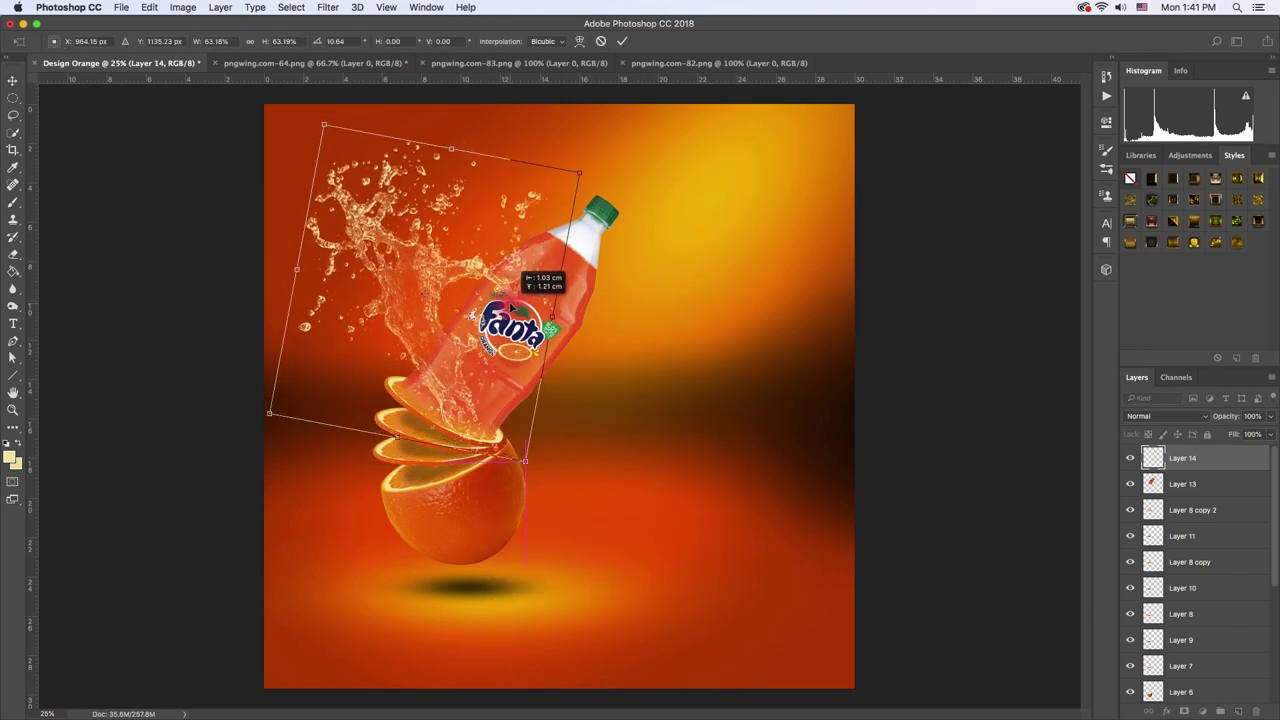
{"action": "left_click_drag", "start_coordinate": [612, 290], "coordinate": [600, 305]}
{"action": "left_click_drag", "start_coordinate": [500, 325], "coordinate": [492, 345]}
{"action": "left_click_drag", "start_coordinate": [600, 330], "coordinate": [615, 305]}
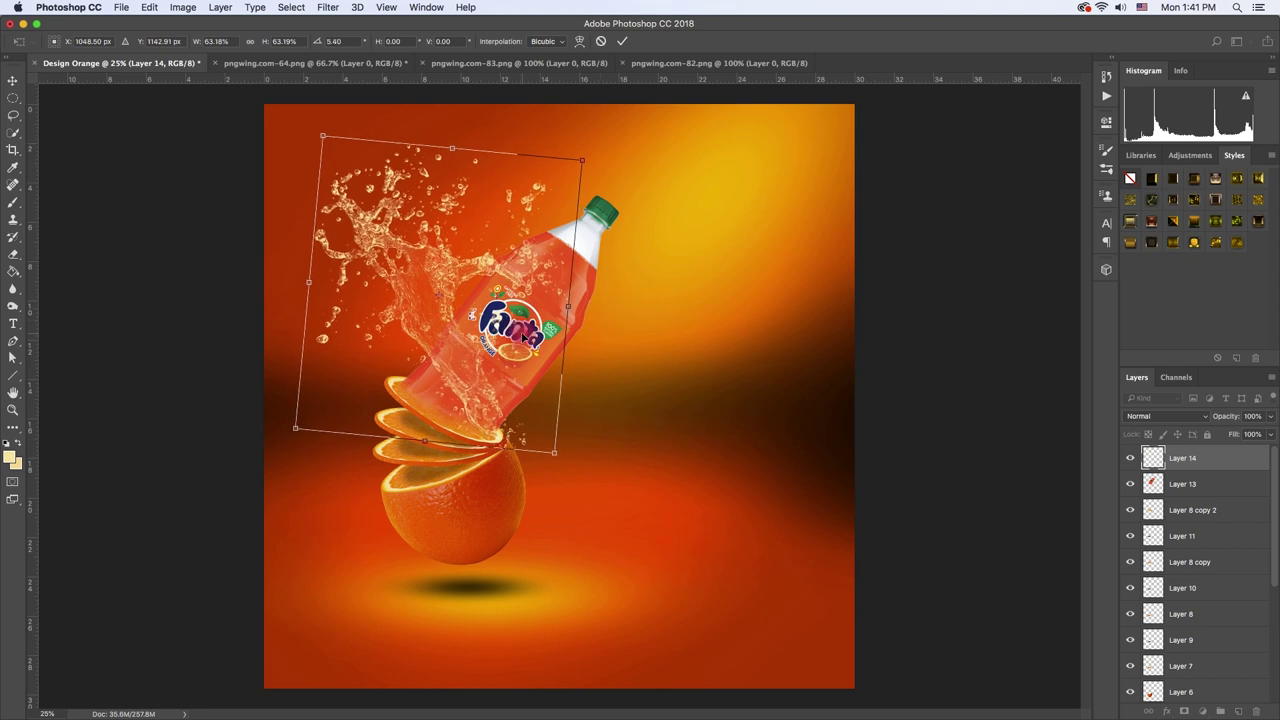
{"action": "mouse_move", "coordinate": [515, 320]}
{"action": "left_mouse_down"}
{"action": "mouse_move", "coordinate": [500, 334]}
{"action": "mouse_move", "coordinate": [512, 310]}
{"action": "left_mouse_up"}
{"action": "key", "text": "Return"}
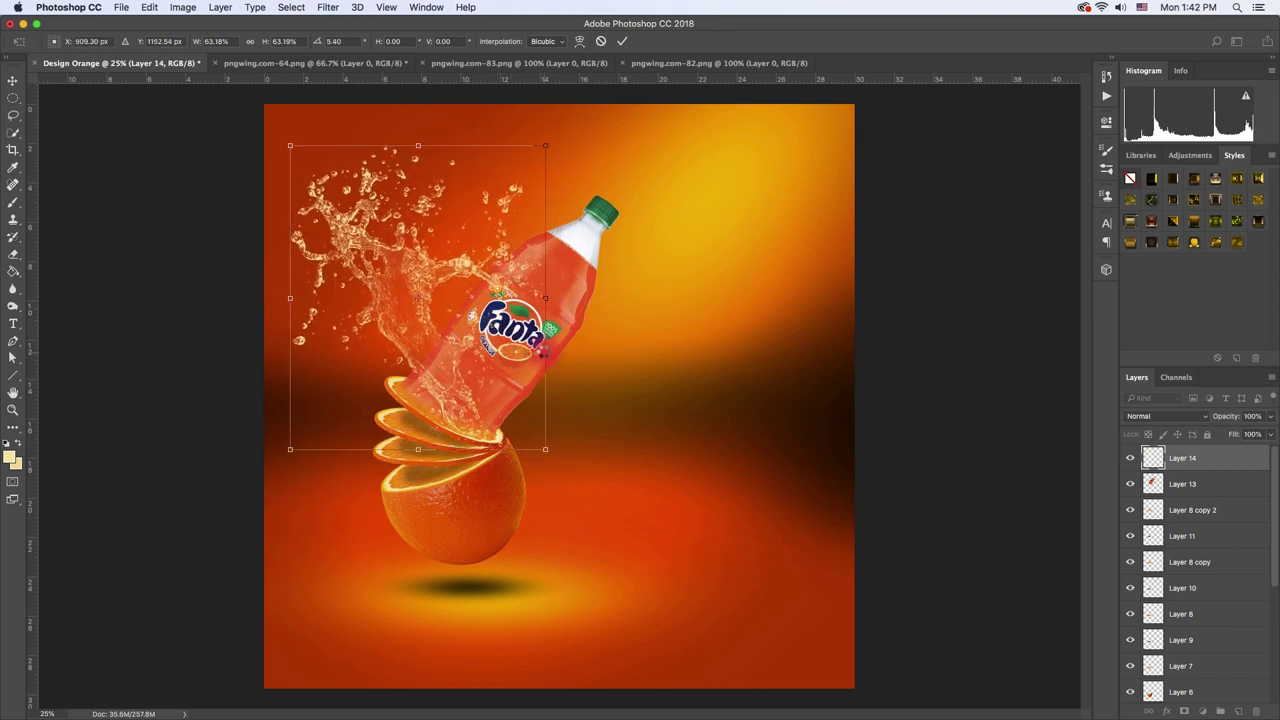
{"action": "left_click", "coordinate": [900, 450]}
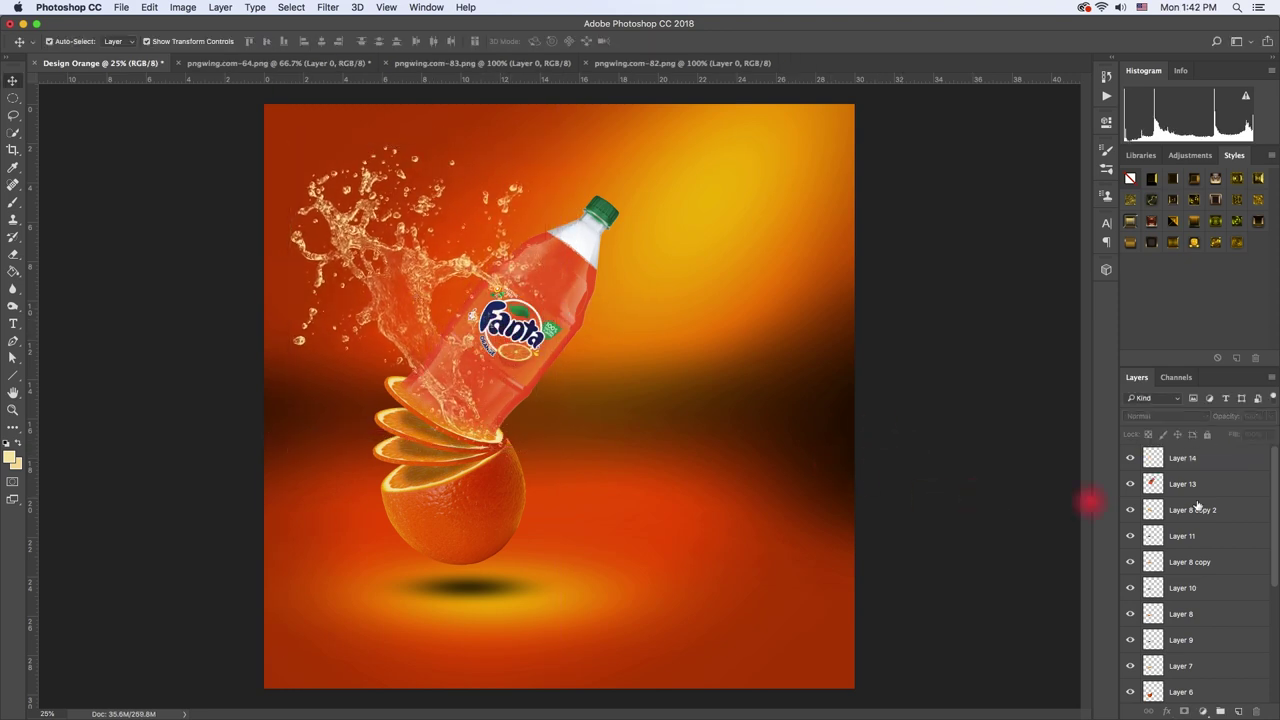
Add Layer 15 above the first splash and stamp a Splash 8 brush splash near the bottle
{"action": "left_click", "coordinate": [1198, 462]}
{"action": "left_click", "coordinate": [1239, 711]}
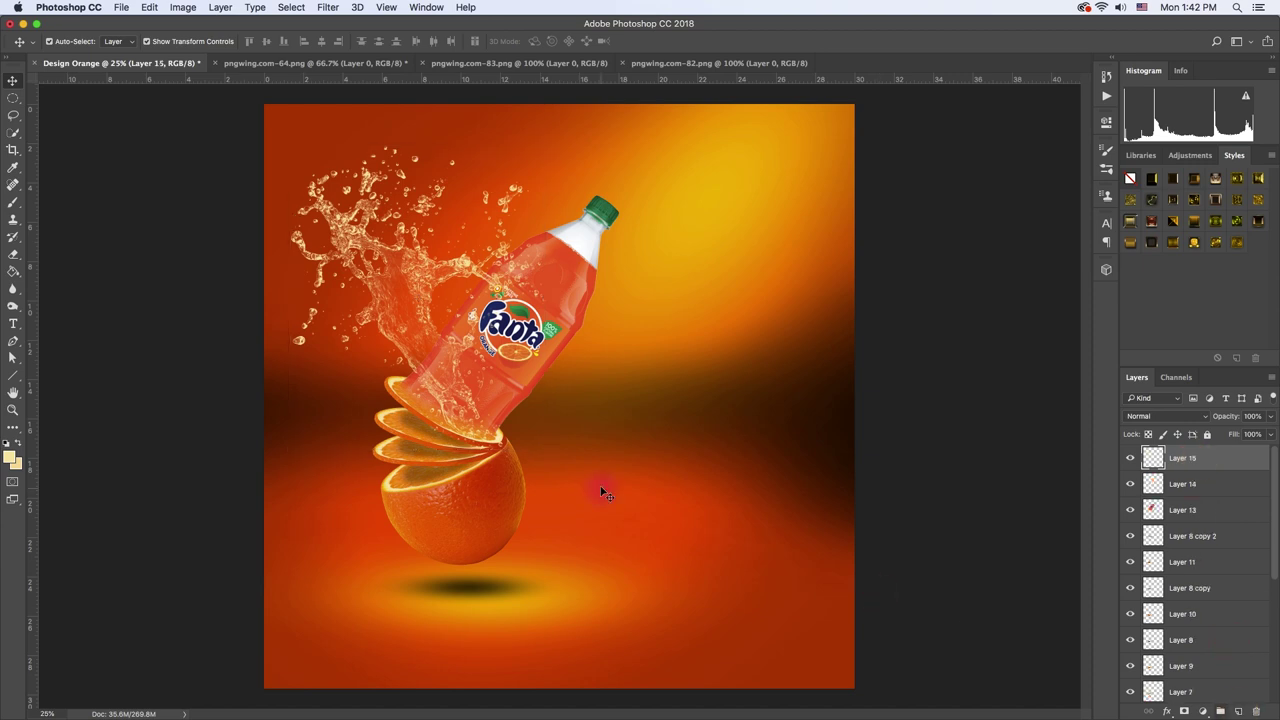
{"action": "left_click", "coordinate": [13, 203]}
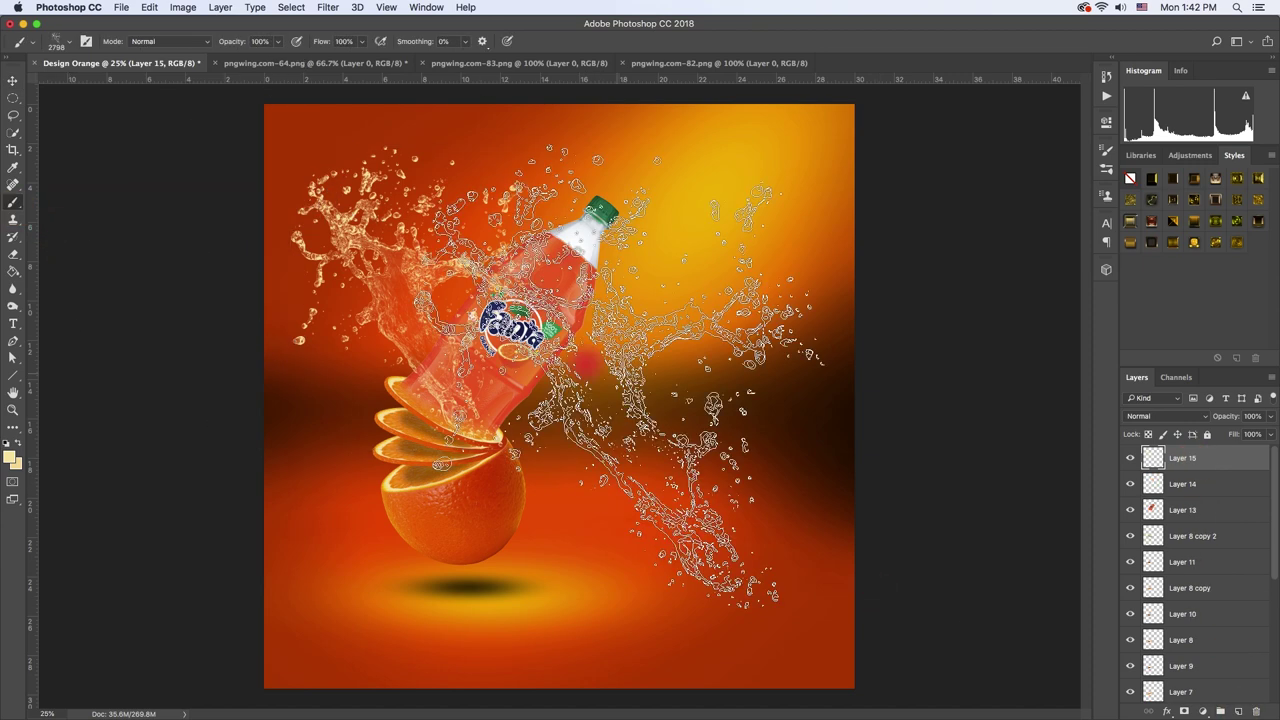
{"action": "right_click", "coordinate": [580, 385]}
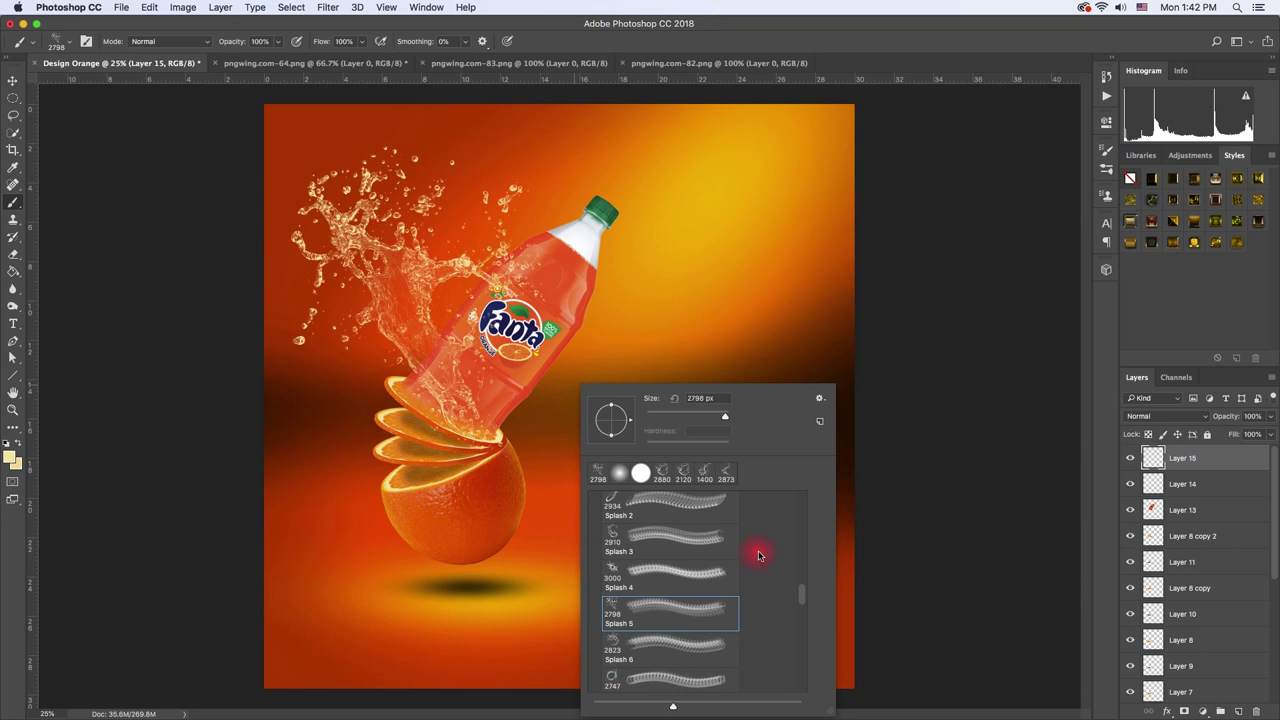
{"action": "scroll", "coordinate": [805, 600], "scroll_direction": "down", "scroll_amount": 1}
{"action": "scroll", "coordinate": [802, 597], "scroll_direction": "down", "scroll_amount": 1}
{"action": "scroll", "coordinate": [802, 600], "scroll_direction": "down", "scroll_amount": 1}
{"action": "scroll", "coordinate": [803, 608], "scroll_direction": "down", "scroll_amount": 1}
{"action": "double_click", "coordinate": [674, 607]}
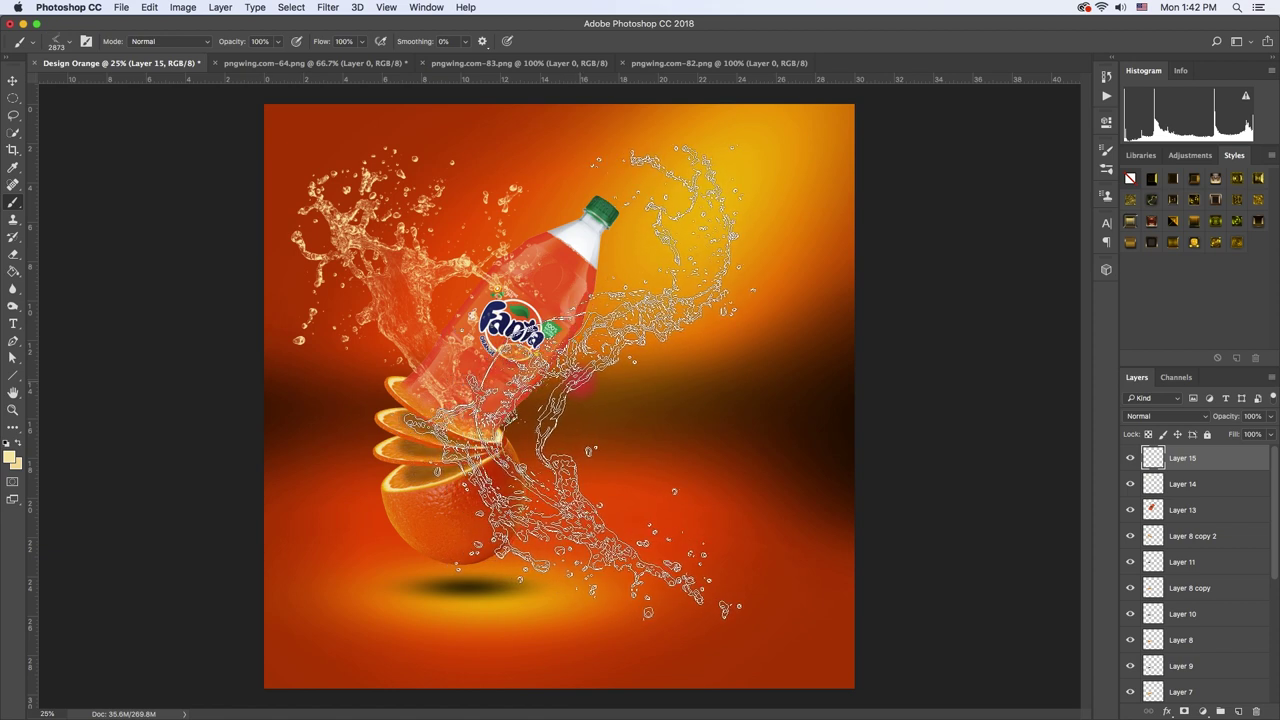
{"action": "left_click", "coordinate": [573, 387]}
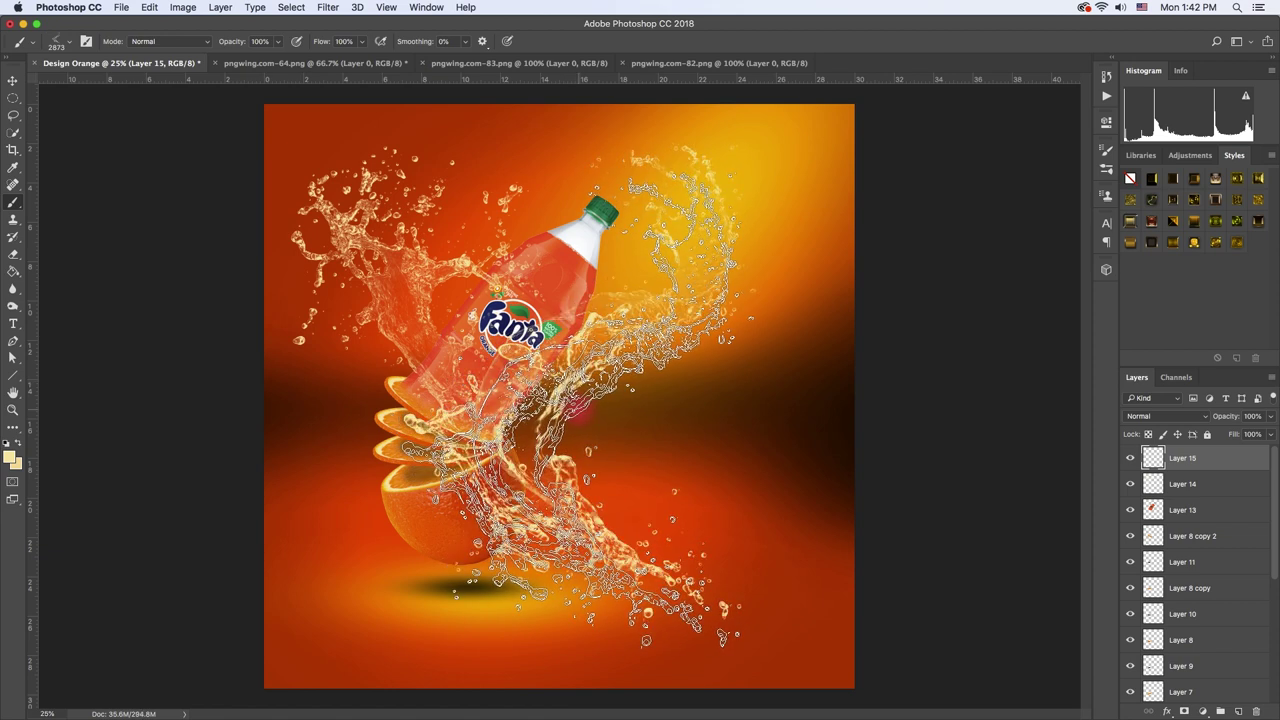
Flip the second splash vertically, then scale and rotate it to curl up-right from the bottle neck
{"action": "key", "text": "ctrl+t"}
{"action": "right_click", "coordinate": [629, 251]}
{"action": "left_click", "coordinate": [686, 437]}
{"action": "mouse_move", "coordinate": [765, 400]}
{"action": "left_mouse_down"}
{"action": "mouse_move", "coordinate": [757, 333]}
{"action": "mouse_move", "coordinate": [666, 349]}
{"action": "mouse_move", "coordinate": [651, 194]}
{"action": "mouse_move", "coordinate": [667, 263]}
{"action": "mouse_move", "coordinate": [651, 268]}
{"action": "left_mouse_up"}
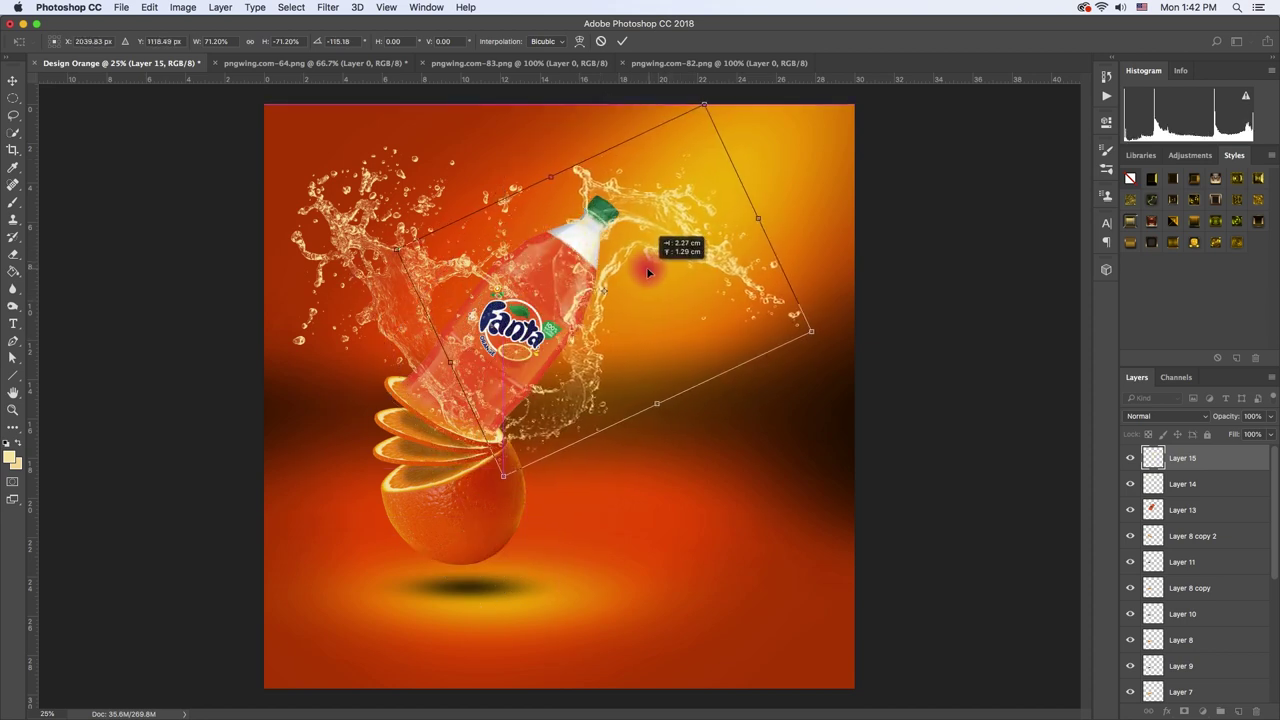
{"action": "left_click_drag", "start_coordinate": [551, 177], "coordinate": [583, 212]}
{"action": "mouse_move", "coordinate": [797, 210]}
{"action": "left_mouse_down"}
{"action": "mouse_move", "coordinate": [804, 231]}
{"action": "mouse_move", "coordinate": [786, 194]}
{"action": "left_mouse_up"}
{"action": "left_click_drag", "start_coordinate": [704, 268], "coordinate": [695, 237]}
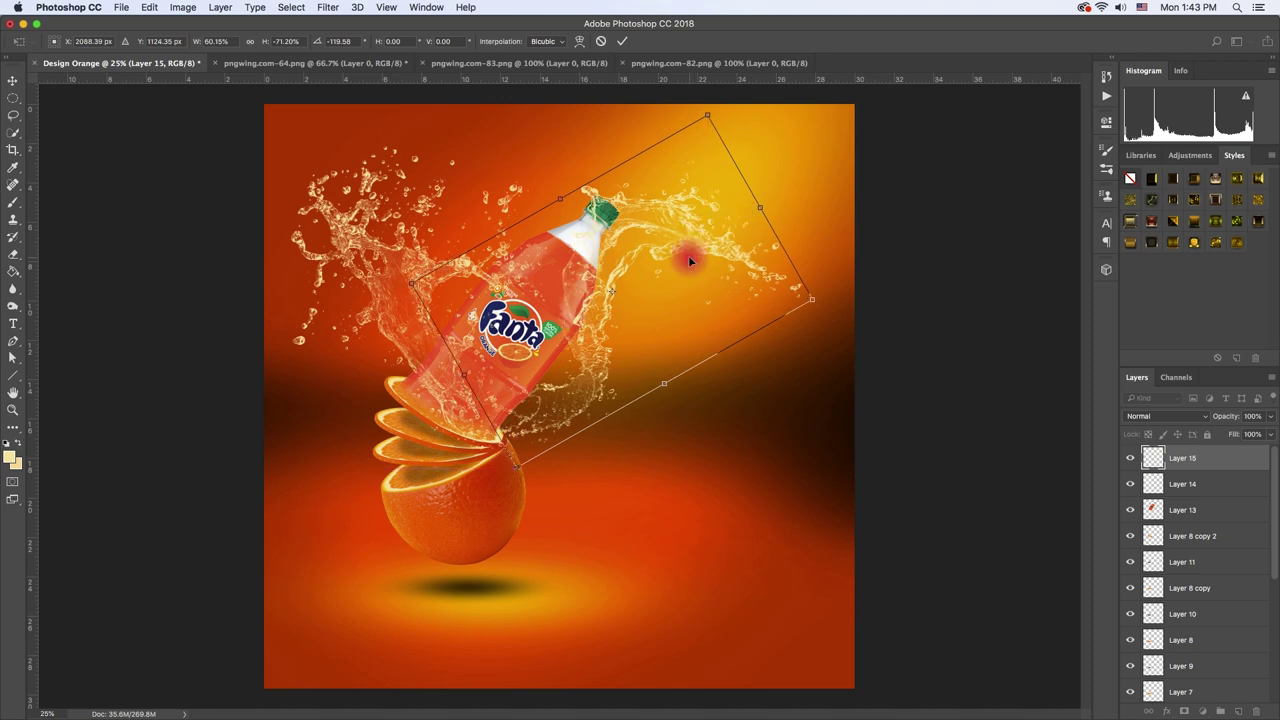
{"action": "key", "text": "Return"}
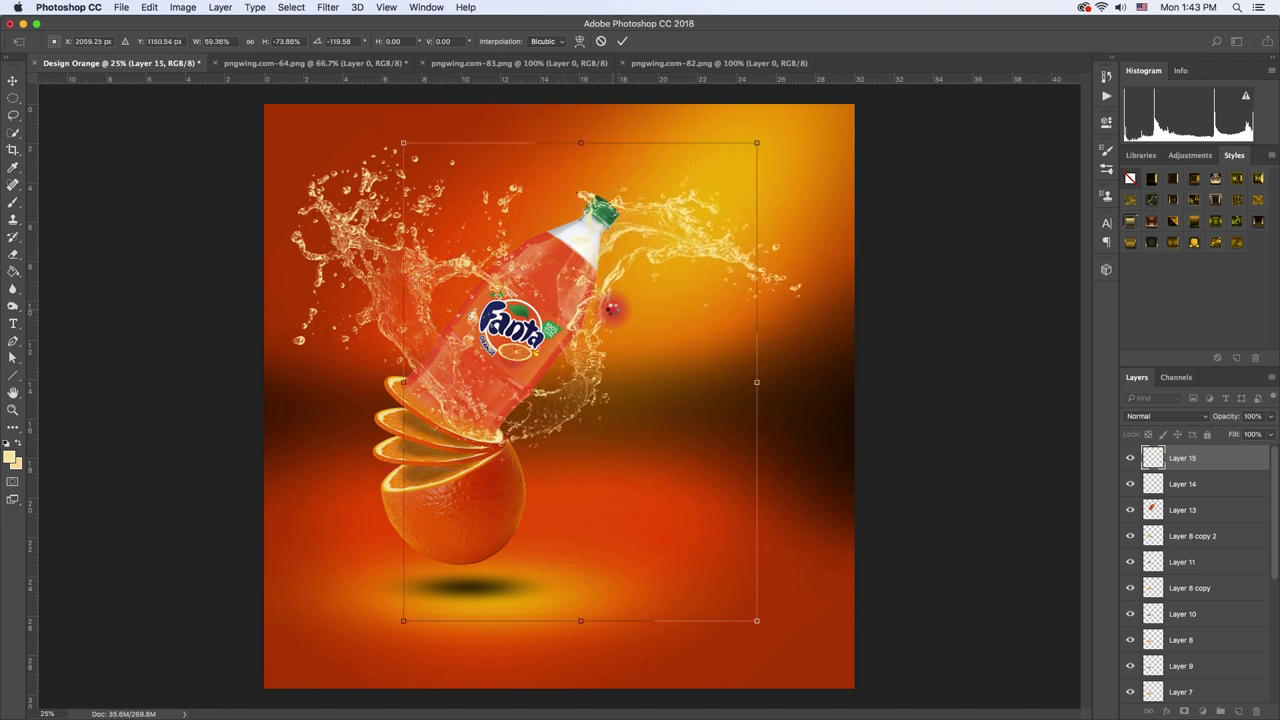
{"action": "left_click", "coordinate": [656, 246]}
{"action": "left_click", "coordinate": [663, 245]}
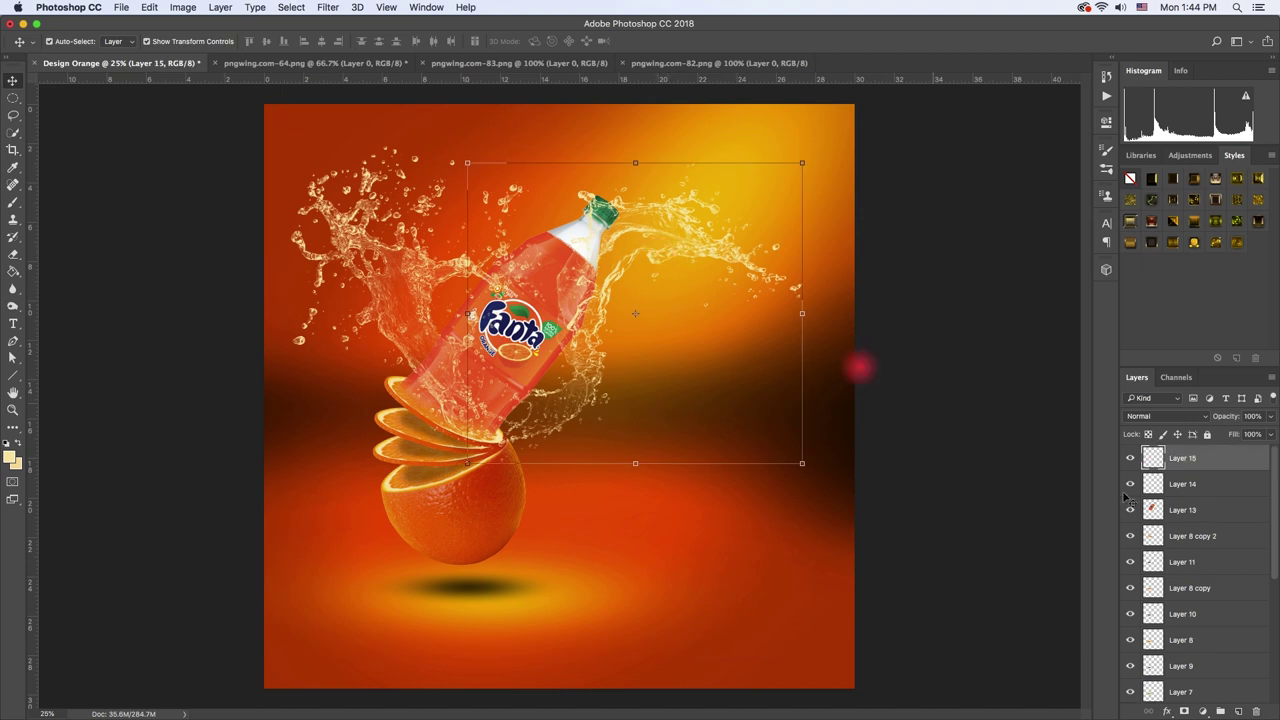
Duplicate Layer 15, move the copy below Layer 13 and hide it
{"action": "key", "text": "ctrl+j"}
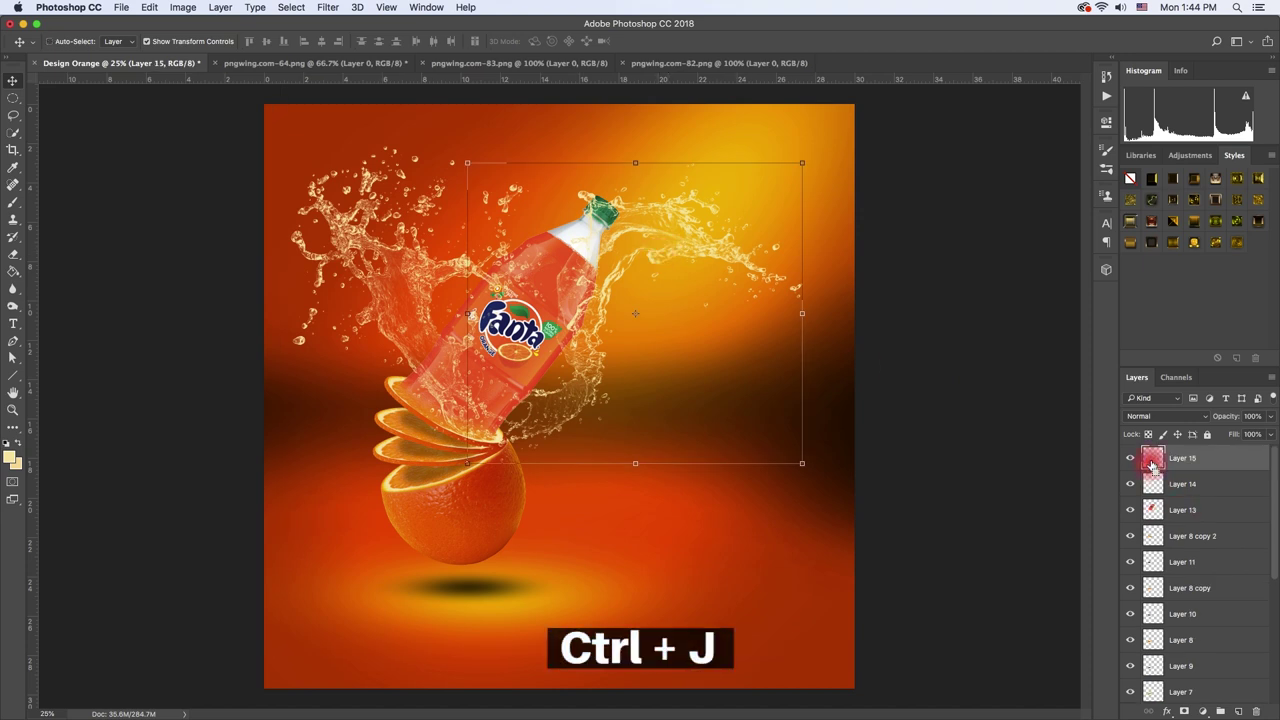
{"action": "key", "text": "ctrl+j"}
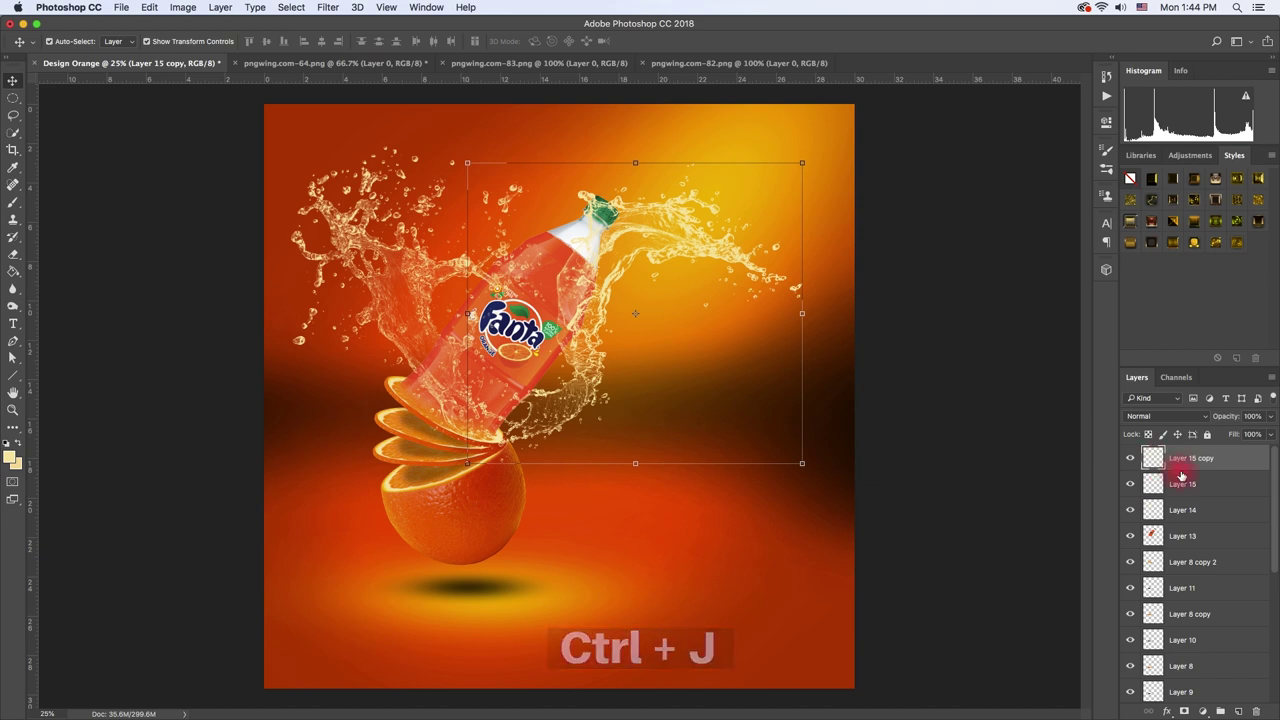
{"action": "left_click_drag", "start_coordinate": [1153, 458], "coordinate": [1160, 540]}
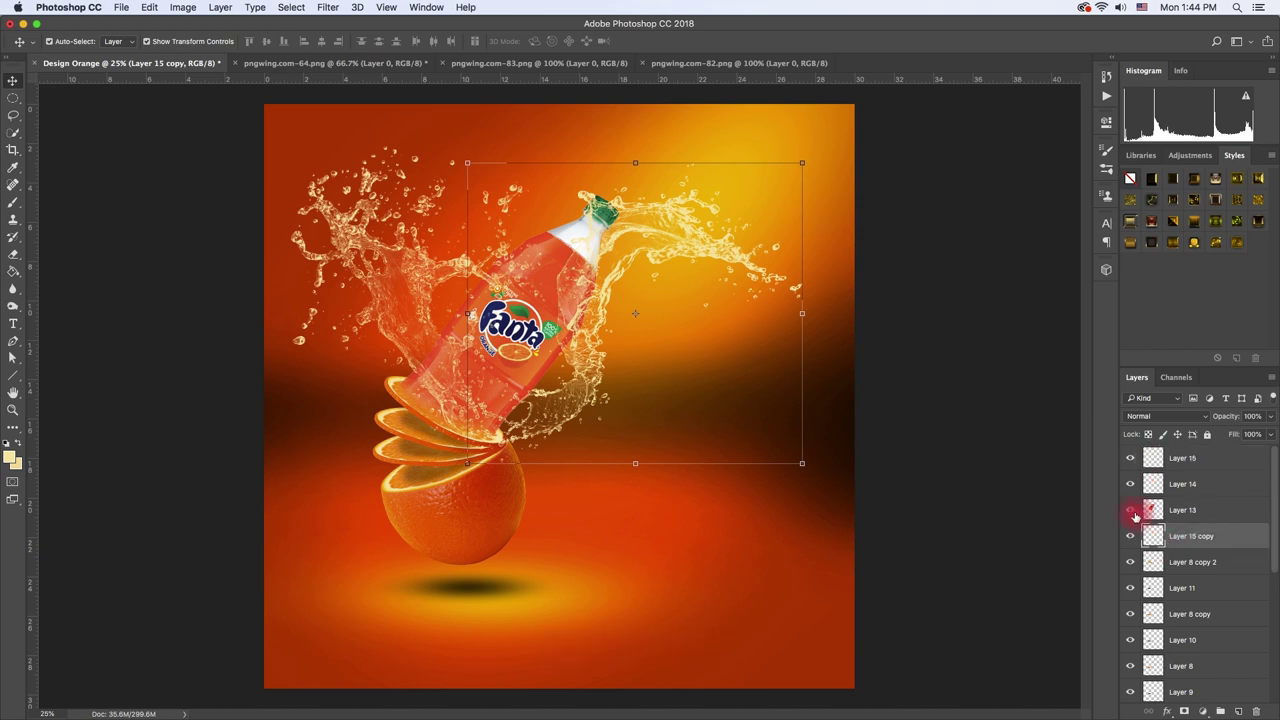
{"action": "left_click", "coordinate": [1133, 537]}
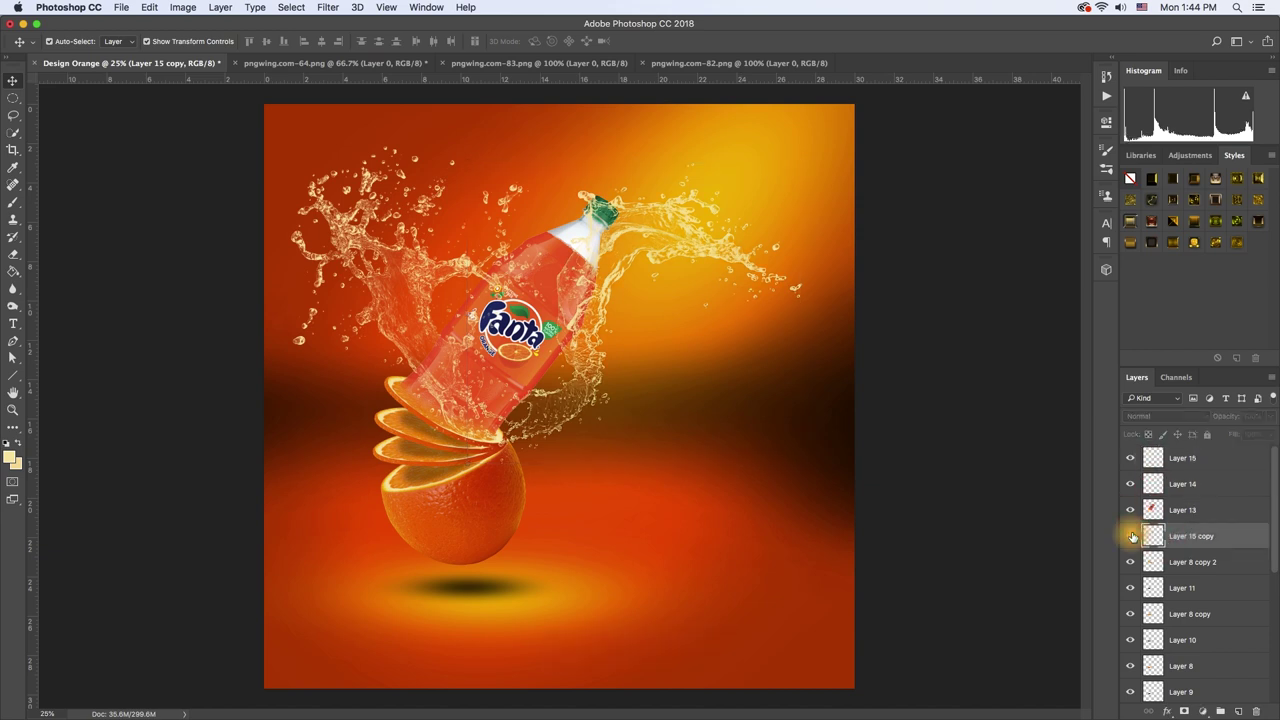
{"action": "left_click", "coordinate": [1162, 466]}
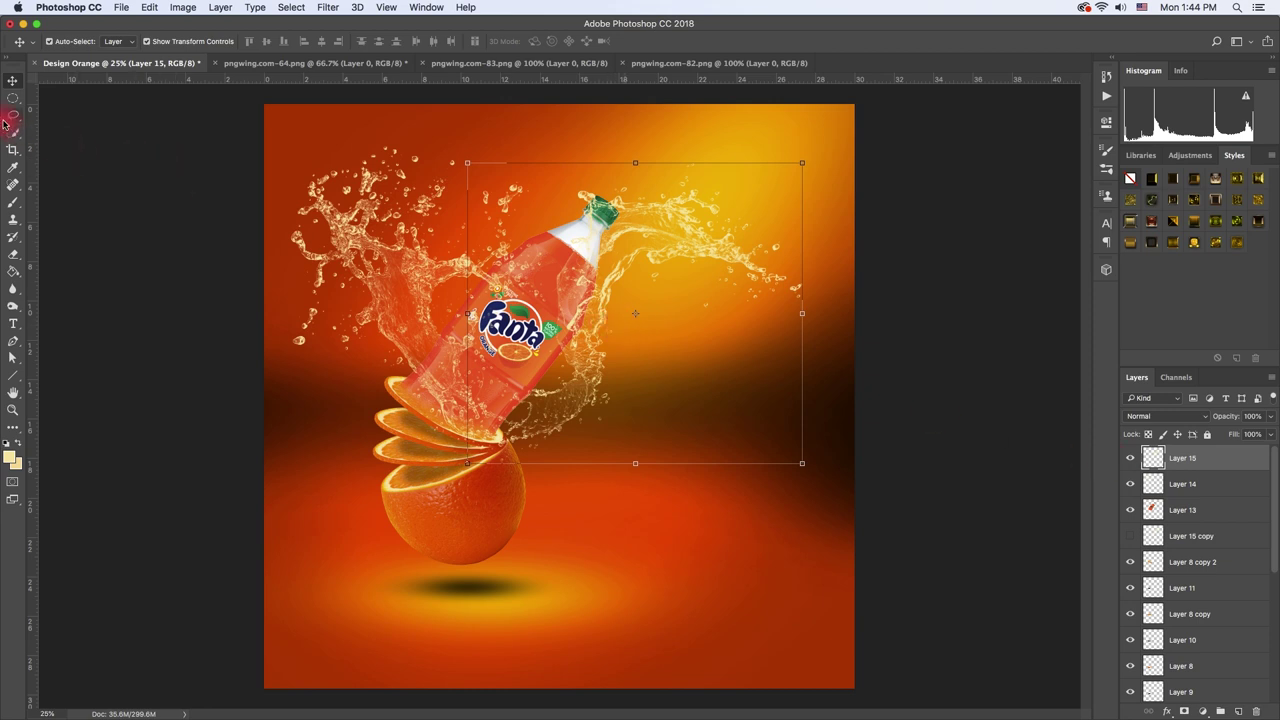
Erase the whitish highlight and red spot on the bottle with the Eraser at 100%
{"action": "left_click", "coordinate": [7, 120]}
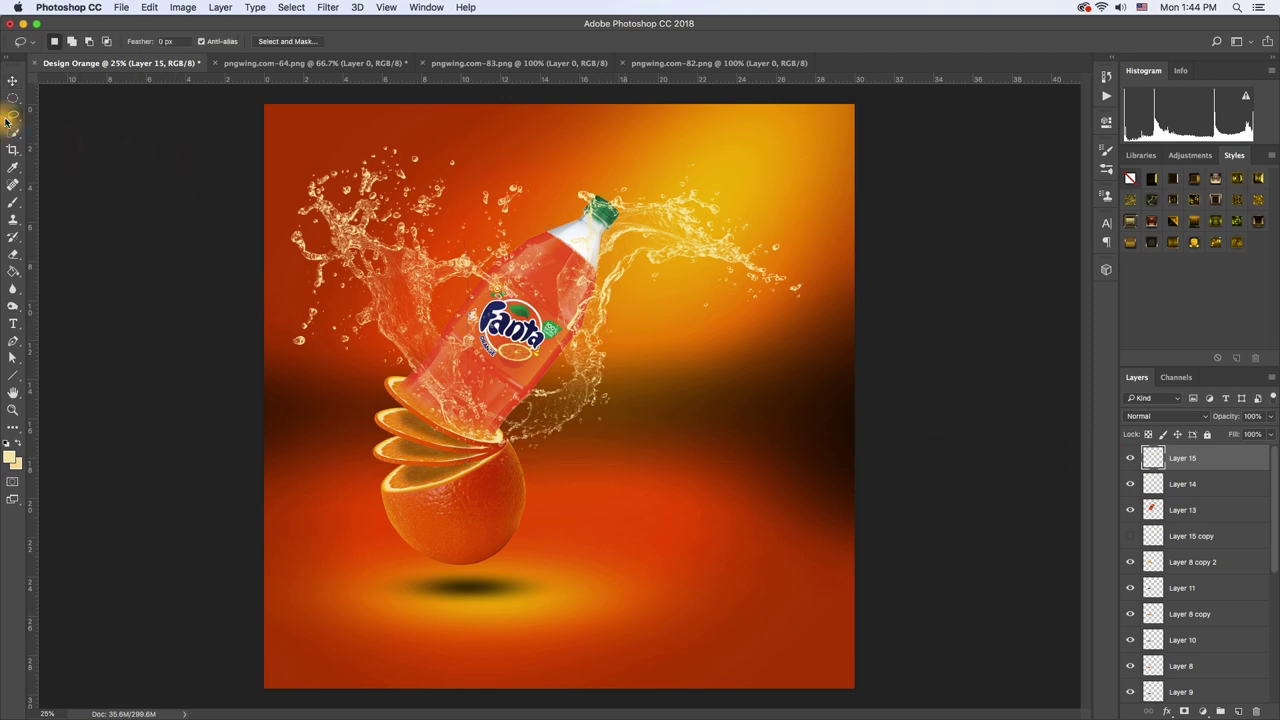
{"action": "left_click", "coordinate": [15, 260]}
{"action": "scroll", "coordinate": [556, 284], "scroll_direction": "up", "scroll_amount": 2}
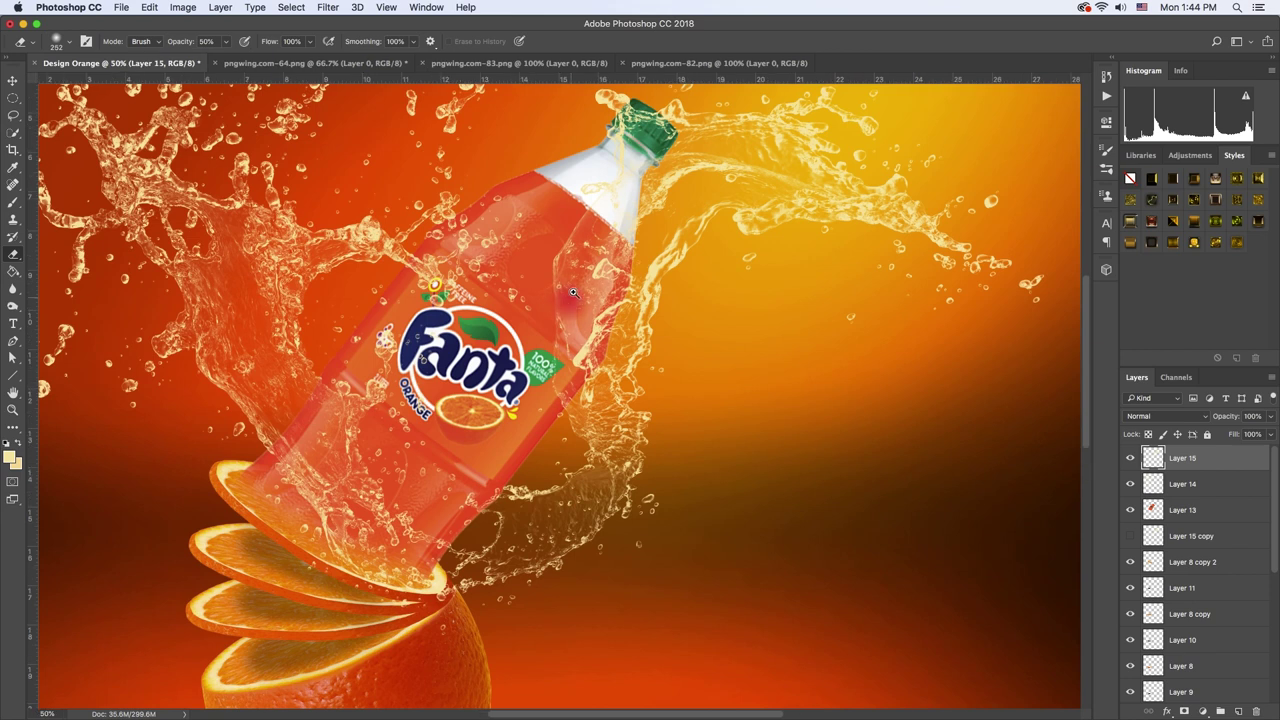
{"action": "scroll", "coordinate": [574, 290], "scroll_direction": "up", "scroll_amount": 1}
{"action": "left_click", "coordinate": [209, 49]}
{"action": "mouse_move", "coordinate": [553, 340]}
{"action": "left_mouse_down"}
{"action": "mouse_move", "coordinate": [571, 271]}
{"action": "mouse_move", "coordinate": [595, 390]}
{"action": "mouse_move", "coordinate": [535, 455]}
{"action": "left_mouse_up"}
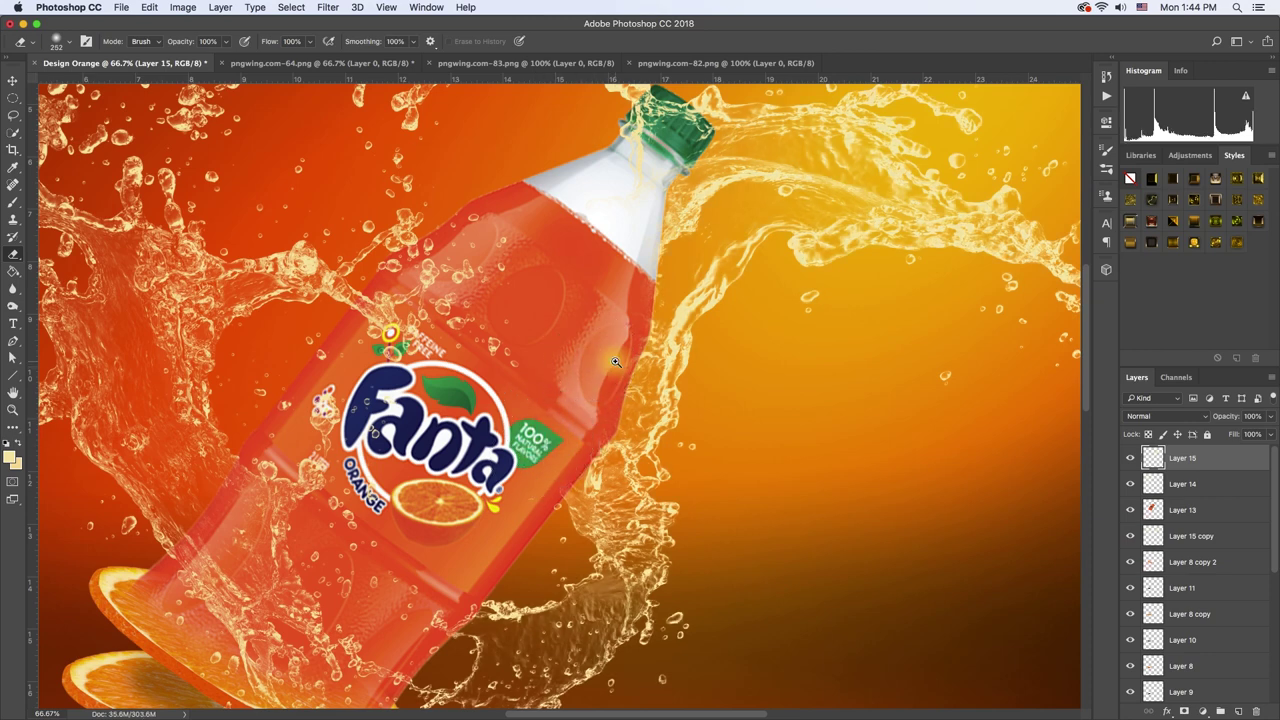
Erase the red spot and highlight on the cap with a 52-pixel eraser
{"action": "scroll", "coordinate": [615, 360], "scroll_direction": "up", "scroll_amount": 1}
{"action": "right_click", "coordinate": [652, 334]}
{"action": "type", "text": "52"}
{"action": "key", "text": "Return"}
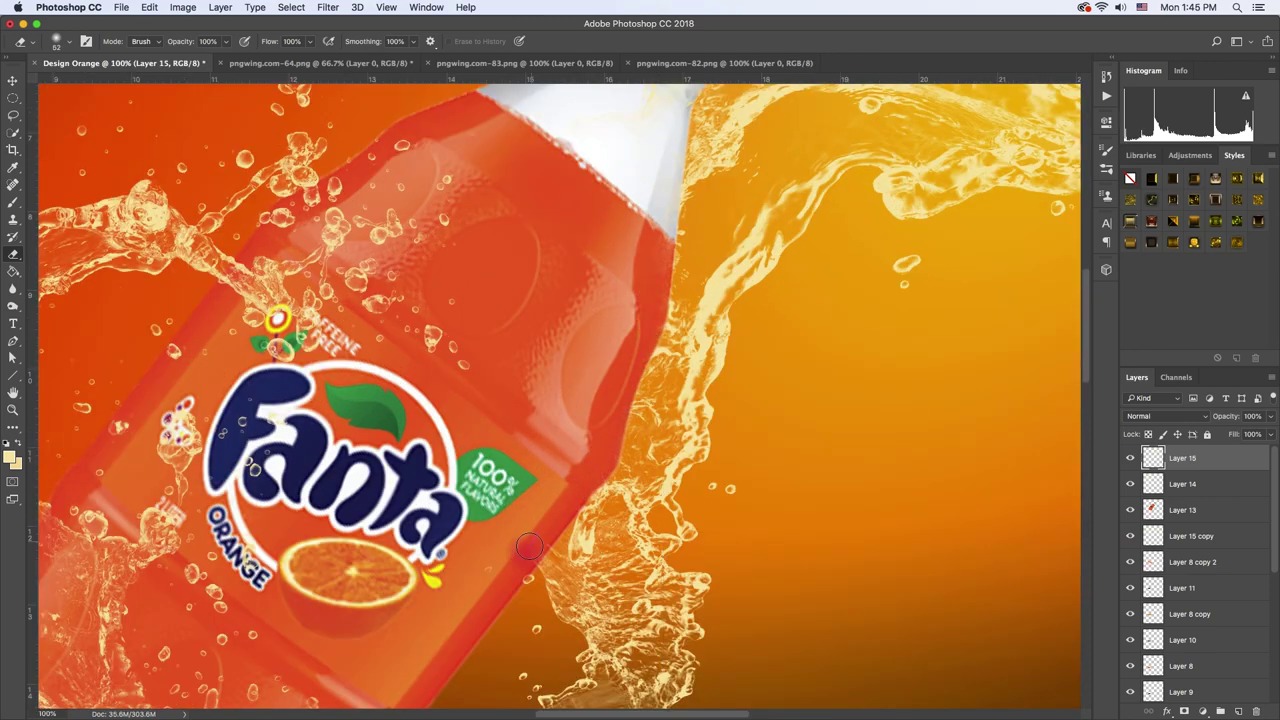
{"action": "scroll", "coordinate": [560, 470], "scroll_direction": "up", "scroll_amount": 2}
{"action": "scroll", "coordinate": [600, 380], "scroll_direction": "up", "scroll_amount": 3}
{"action": "scroll", "coordinate": [630, 300], "scroll_direction": "up", "scroll_amount": 2}
{"action": "mouse_move", "coordinate": [634, 271]}
{"action": "left_mouse_down"}
{"action": "mouse_move", "coordinate": [578, 285]}
{"action": "mouse_move", "coordinate": [705, 289]}
{"action": "left_mouse_up"}
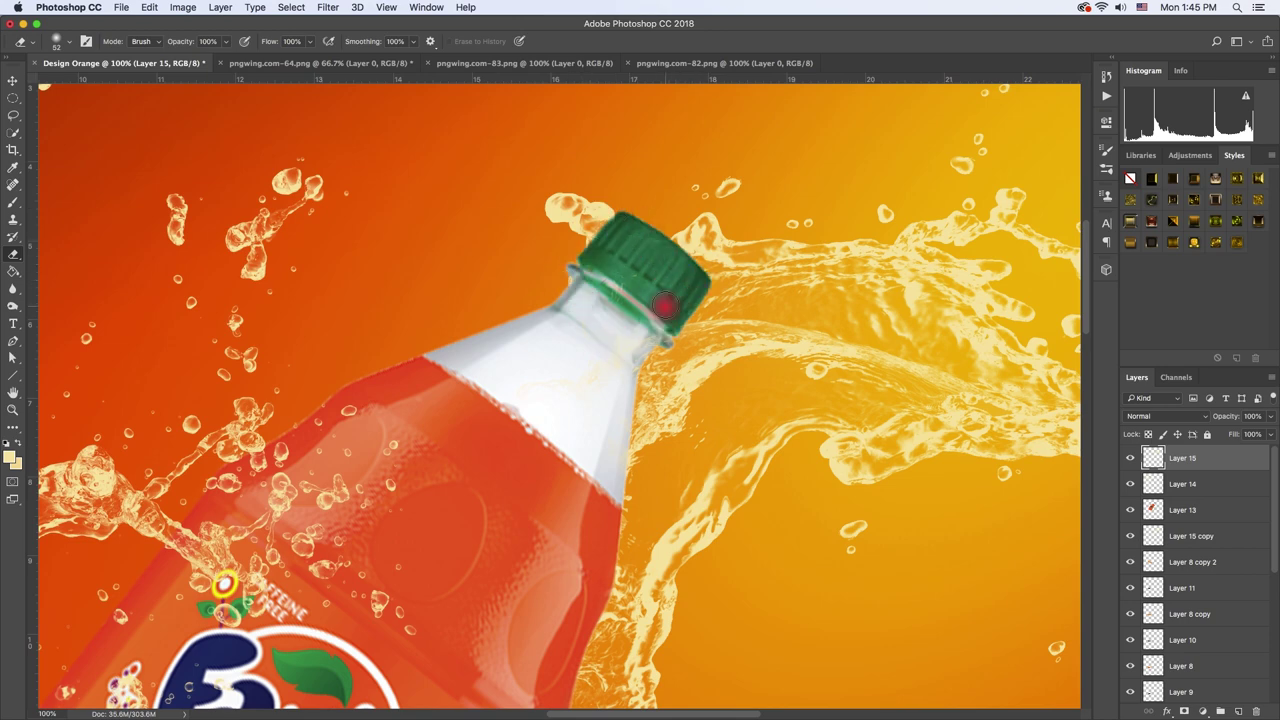
{"action": "scroll", "coordinate": [600, 380], "scroll_direction": "down", "scroll_amount": 2}
{"action": "scroll", "coordinate": [536, 447], "scroll_direction": "down", "scroll_amount": 2}
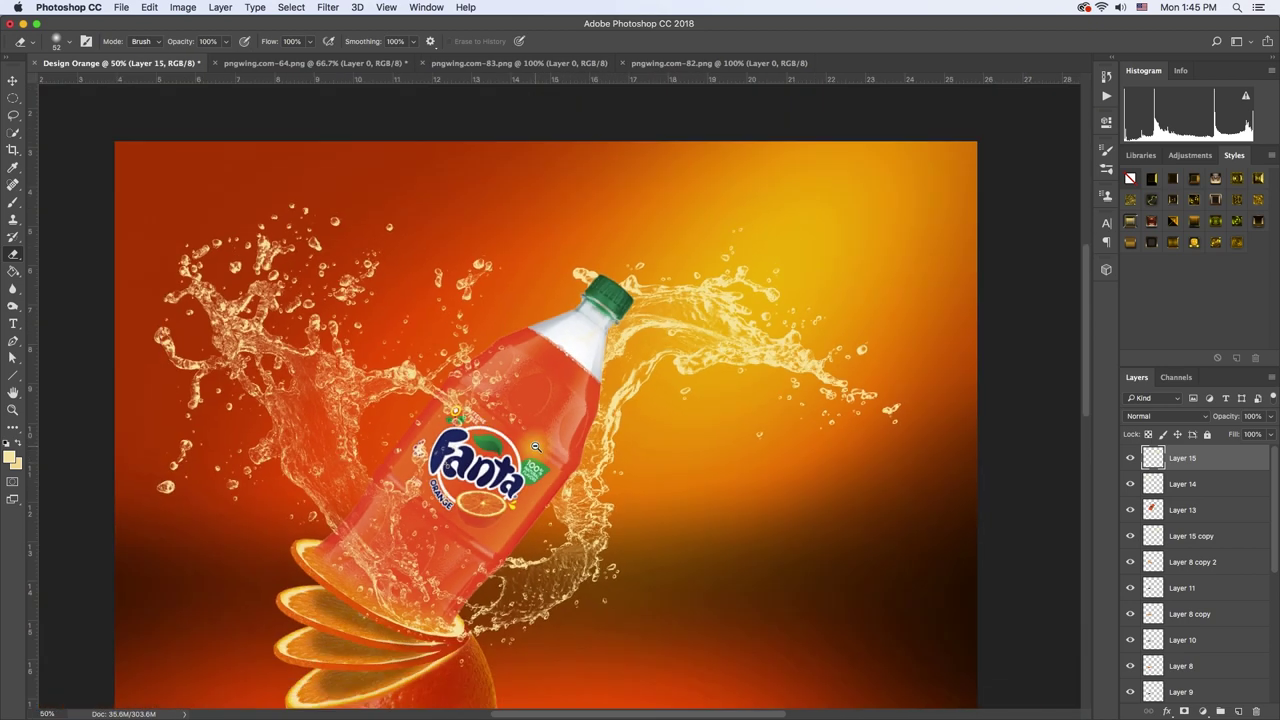
{"action": "scroll", "coordinate": [536, 447], "scroll_direction": "down", "scroll_amount": 3}
{"action": "scroll", "coordinate": [553, 382], "scroll_direction": "up", "scroll_amount": 1}
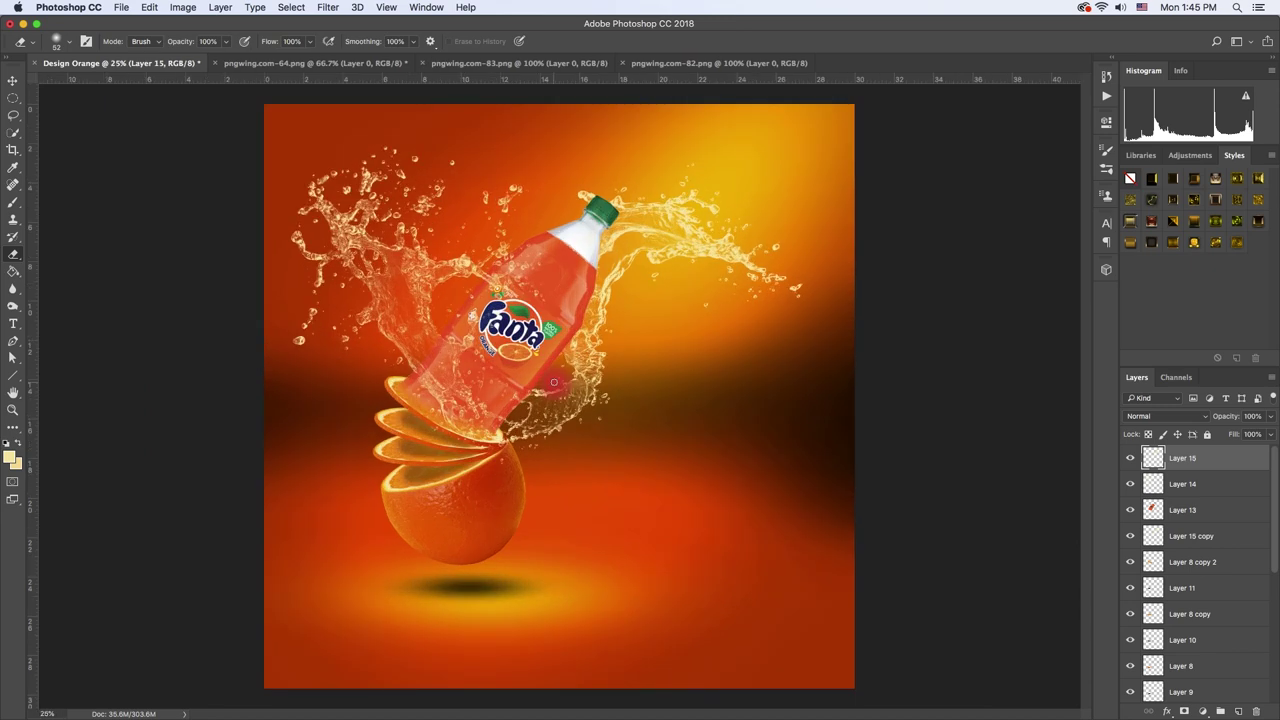
Add a new layer above Layer 15 and set the foreground colour to pale cream
{"action": "key", "text": "v"}
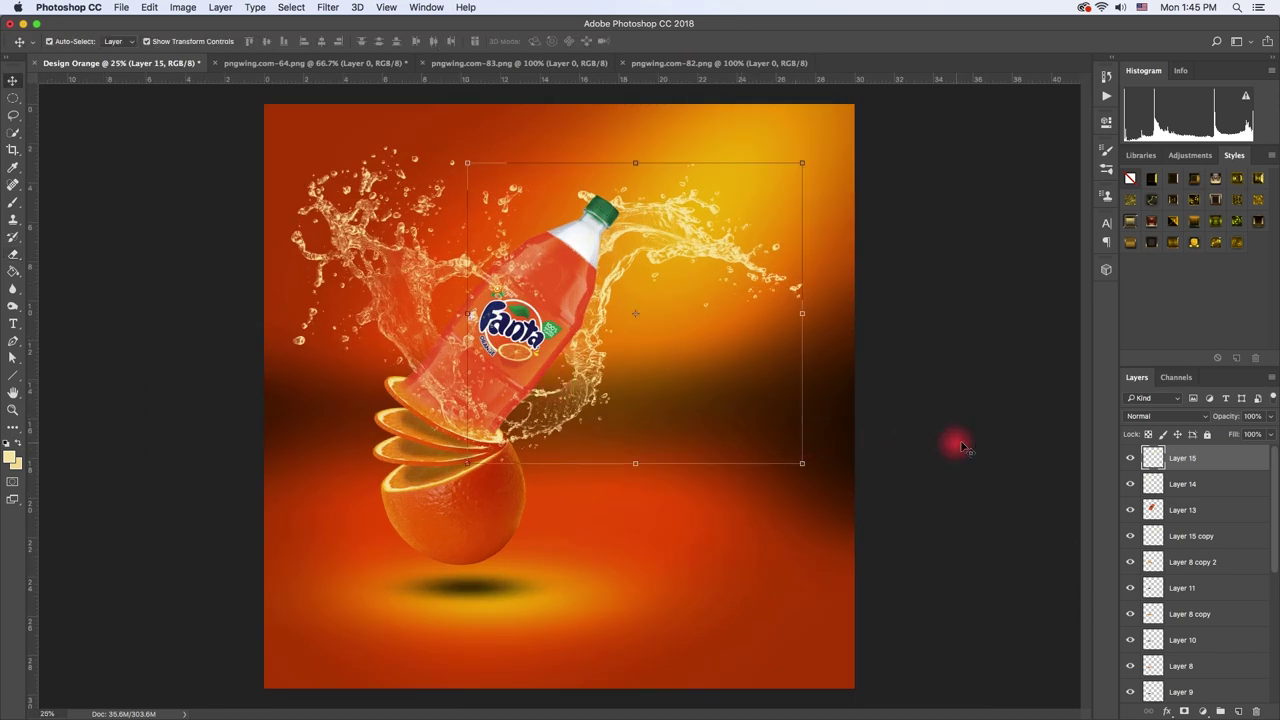
{"action": "left_click", "coordinate": [961, 447]}
{"action": "left_click", "coordinate": [1180, 458]}
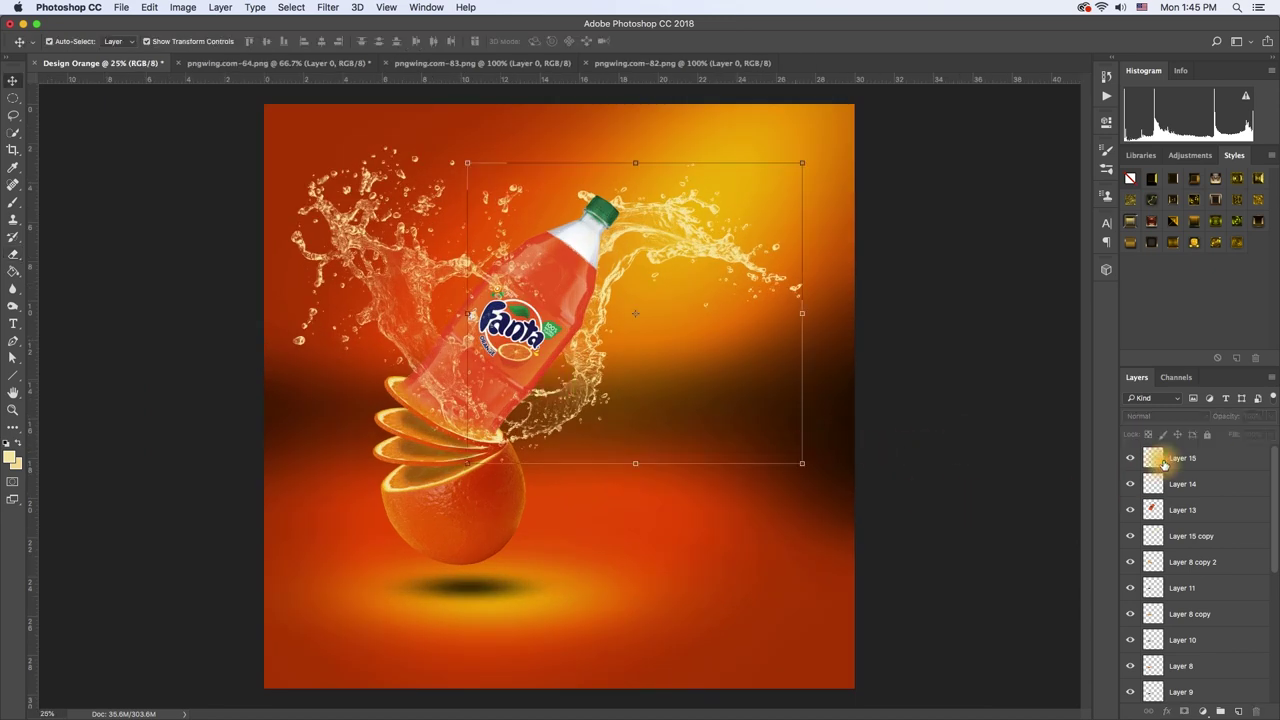
{"action": "left_click", "coordinate": [1238, 711]}
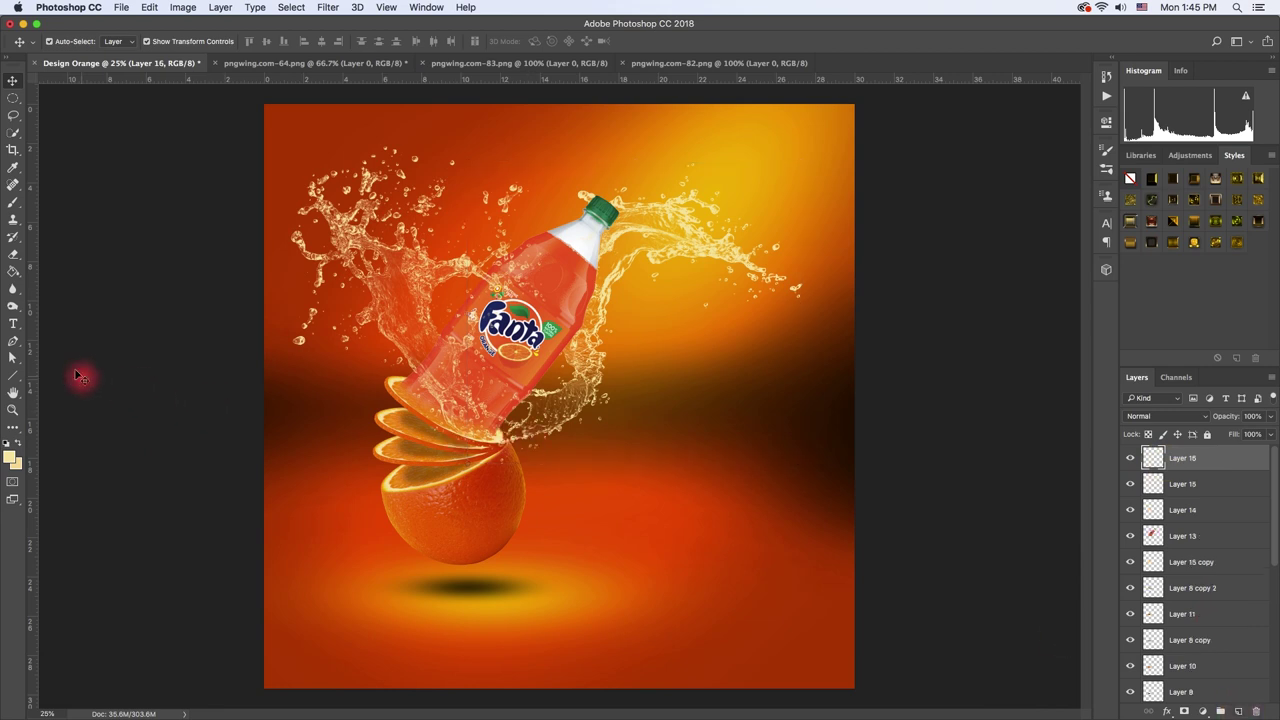
{"action": "left_click", "coordinate": [16, 208]}
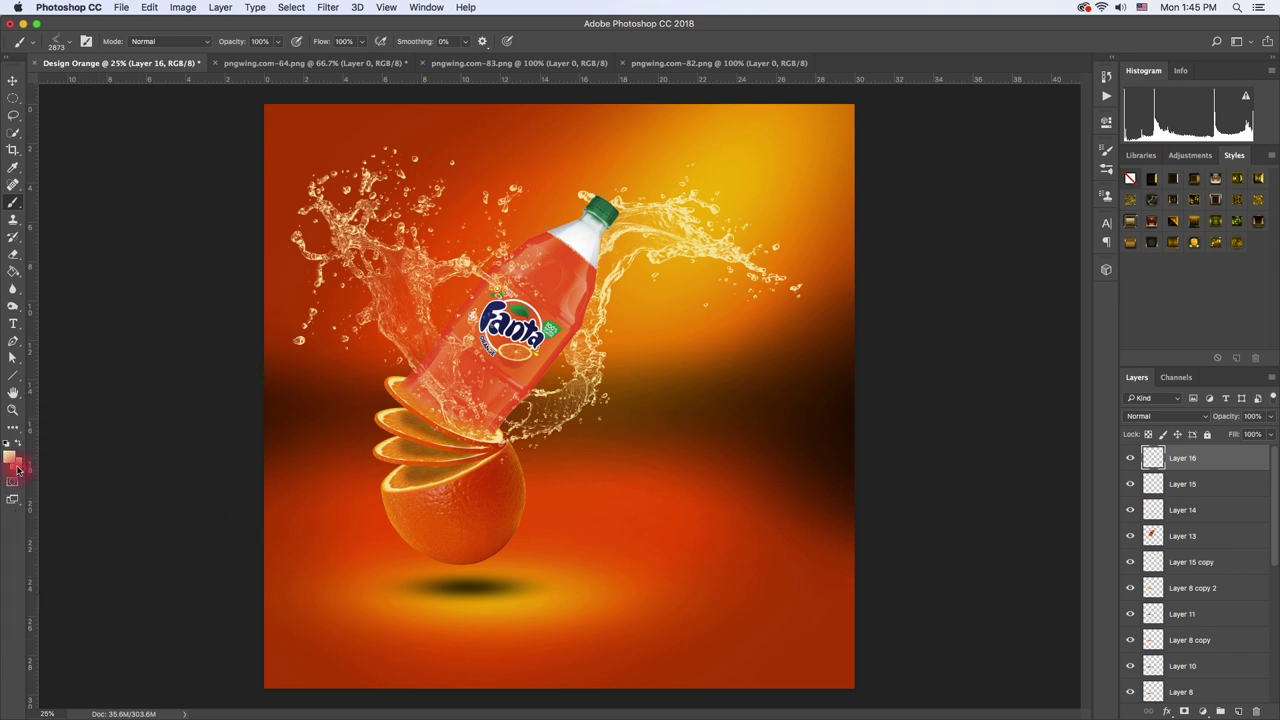
{"action": "left_click", "coordinate": [12, 460]}
{"action": "left_click_drag", "start_coordinate": [923, 510], "coordinate": [900, 470]}
{"action": "left_click", "coordinate": [1181, 467]}
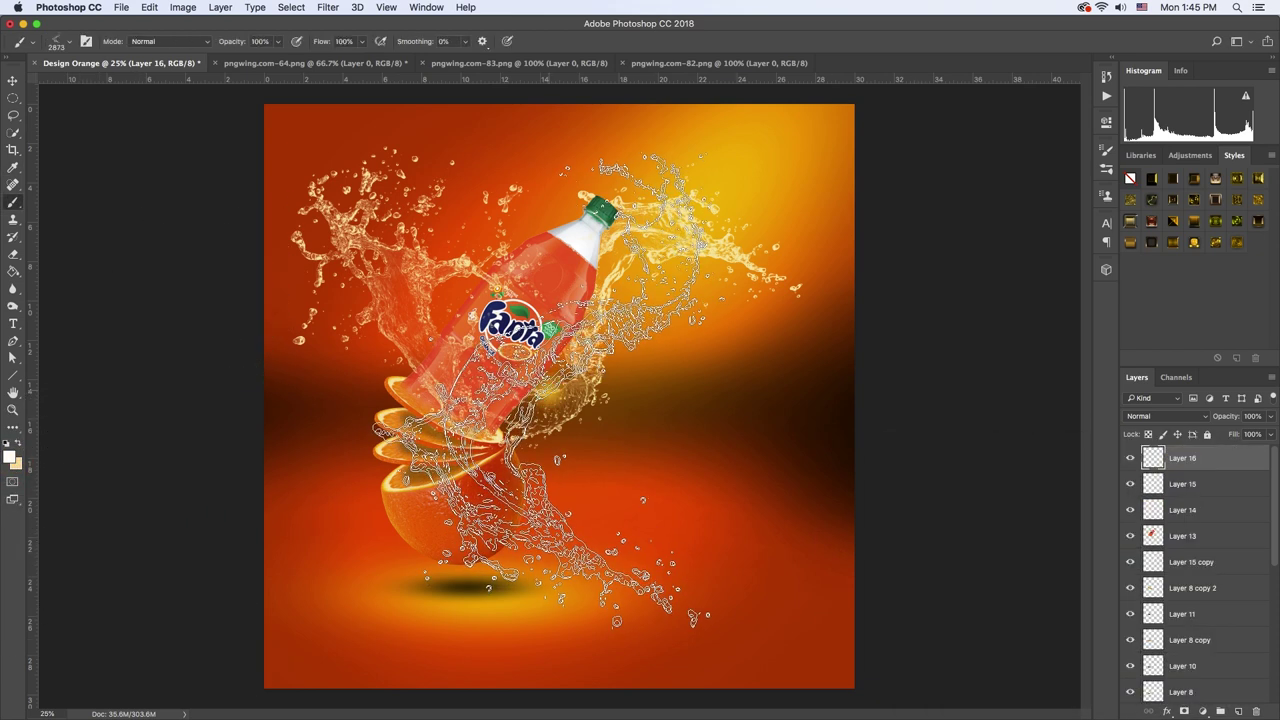
Stamp a large splash brush preset onto the new layer
{"action": "right_click", "coordinate": [600, 400]}
{"action": "left_click", "coordinate": [677, 572]}
{"action": "scroll", "coordinate": [677, 572], "scroll_direction": "down", "scroll_amount": 2}
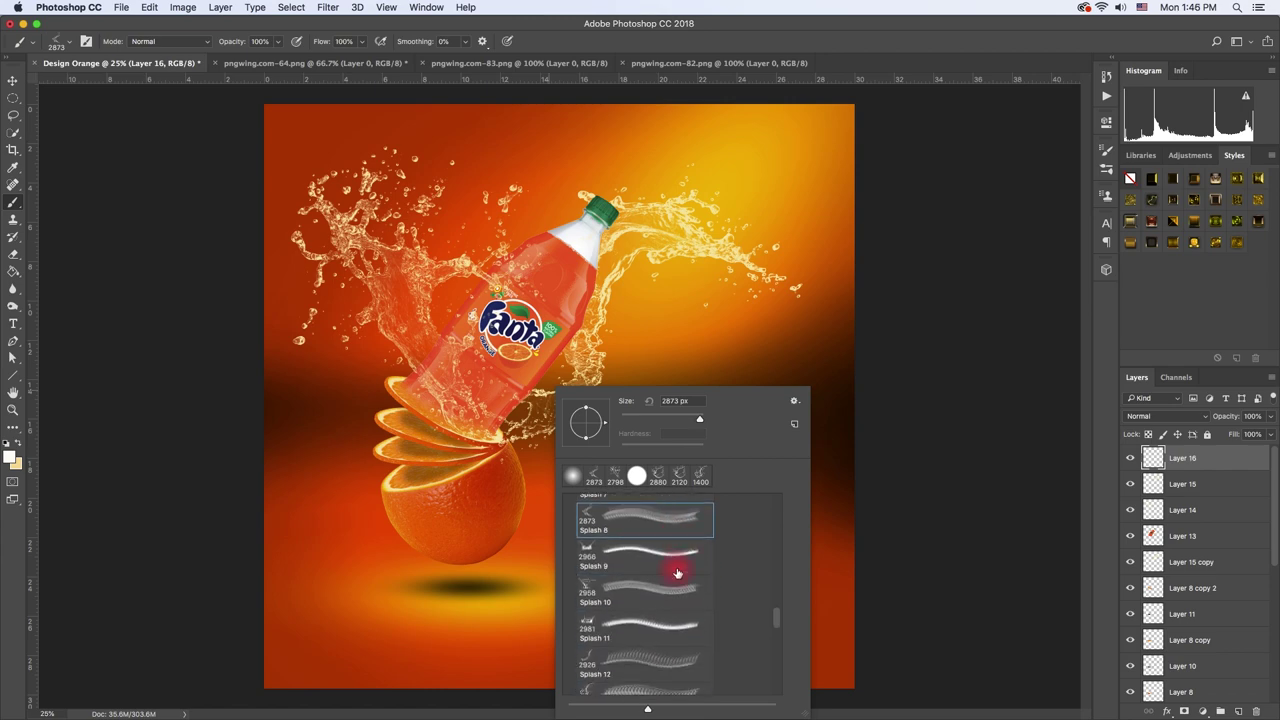
{"action": "double_click", "coordinate": [613, 665]}
{"action": "left_click", "coordinate": [576, 412]}
Rotate and scale the splash around the bottle, move Layer 16 below Layer 13, and set 61% opacity
{"action": "key", "text": "ctrl+t"}
{"action": "mouse_move", "coordinate": [812, 178]}
{"action": "left_mouse_down"}
{"action": "mouse_move", "coordinate": [608, 420]}
{"action": "mouse_move", "coordinate": [543, 320]}
{"action": "left_mouse_up"}
{"action": "key", "text": "Return"}
{"action": "left_click_drag", "start_coordinate": [1157, 457], "coordinate": [1183, 549]}
{"action": "left_click_drag", "start_coordinate": [693, 262], "coordinate": [697, 326]}
{"action": "key", "text": "ctrl+plus"}
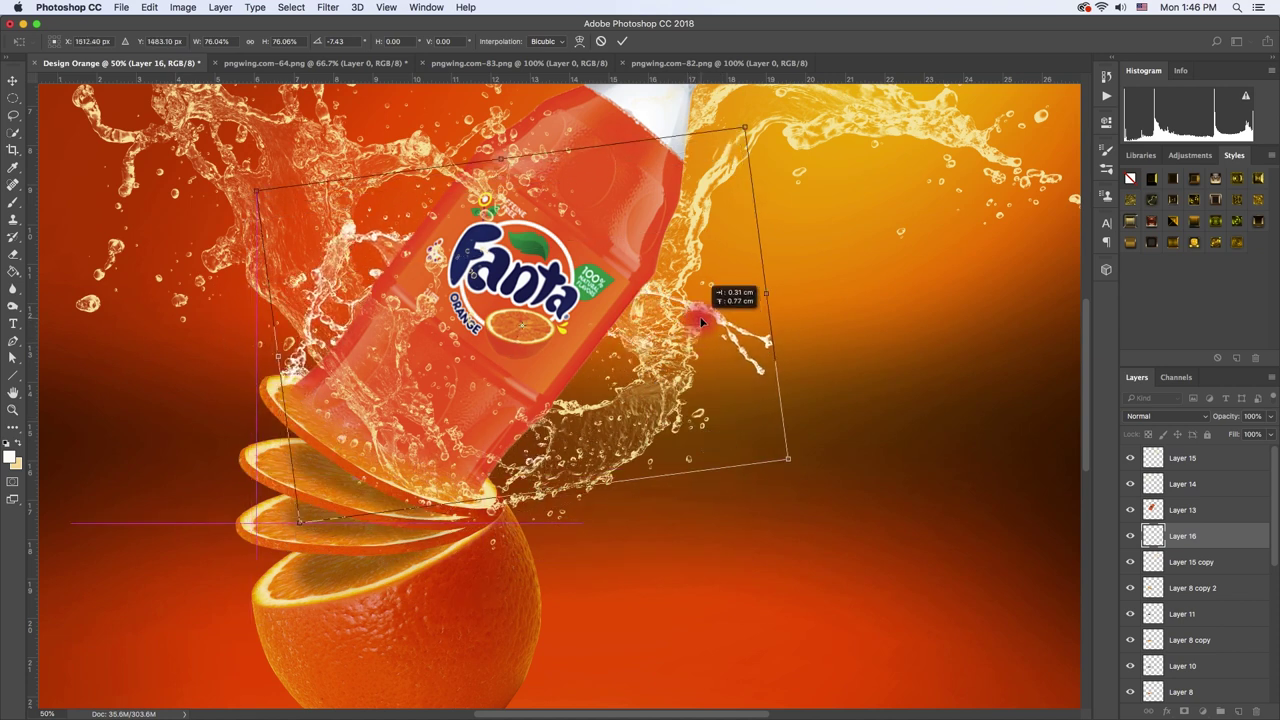
{"action": "key", "text": "Return"}
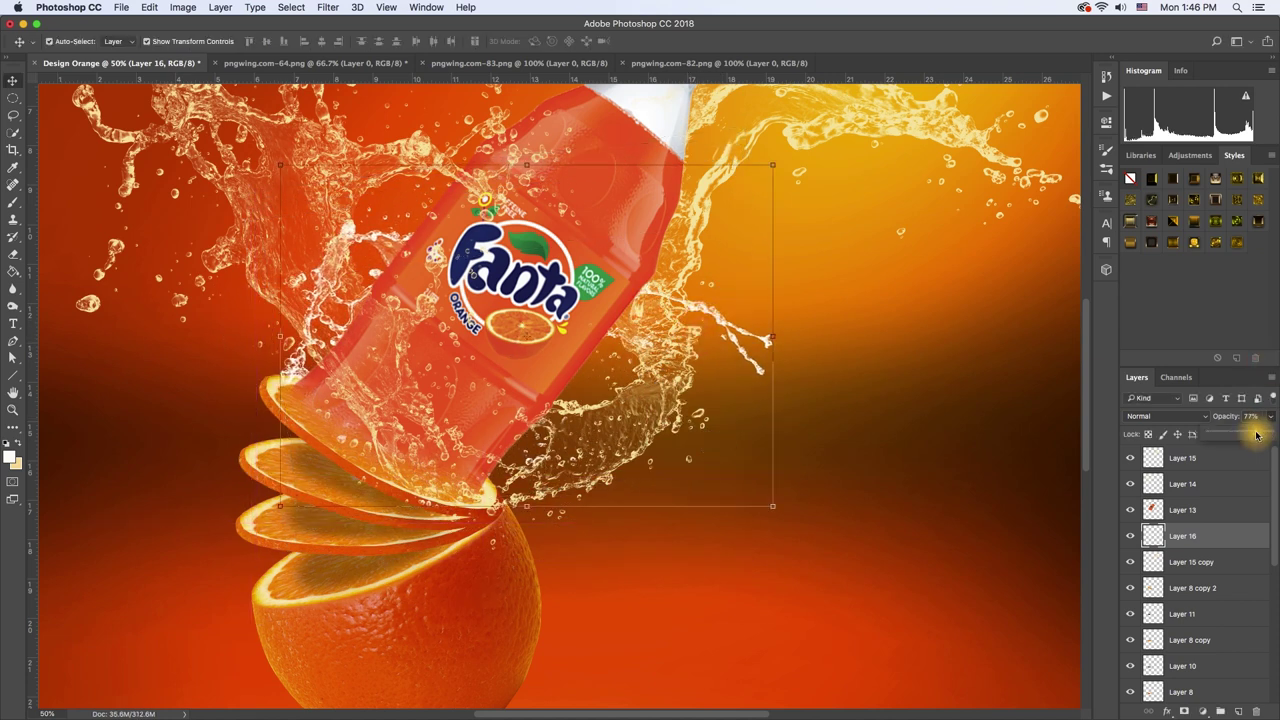
{"action": "left_click_drag", "start_coordinate": [1257, 434], "coordinate": [1247, 435]}
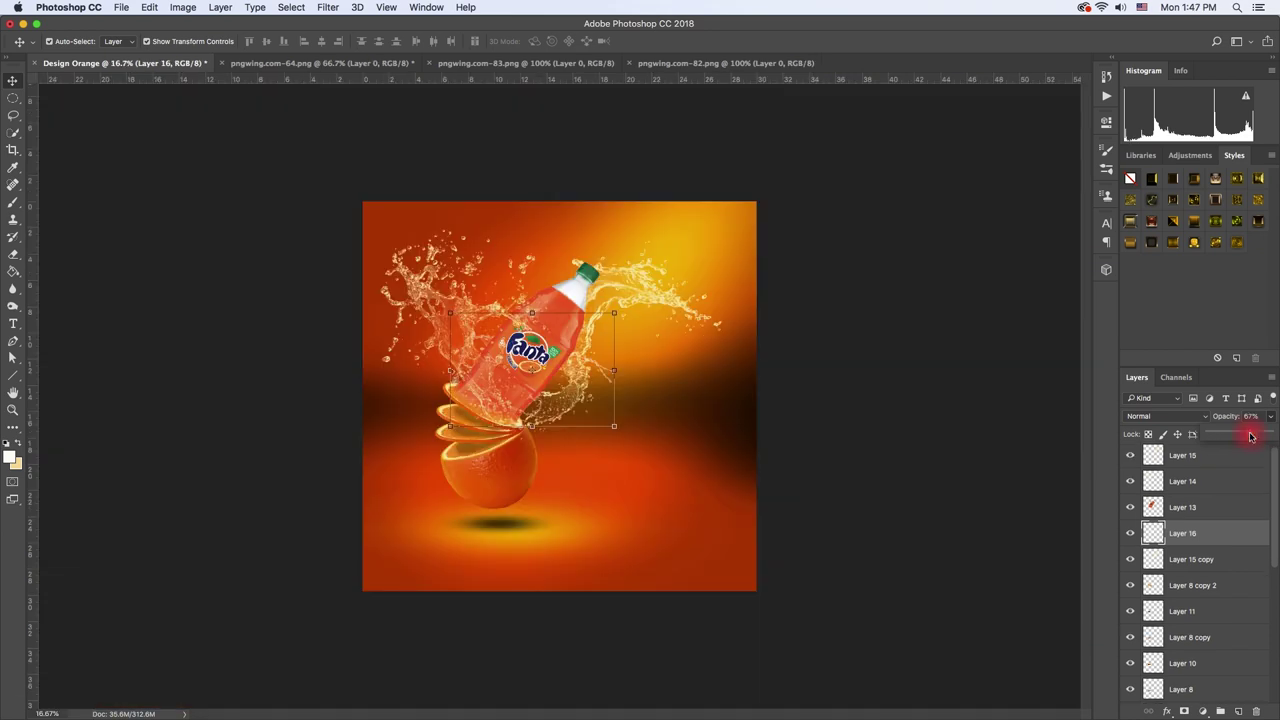
Stretch the Layer 16 splash taller around the bottle's lower body
{"action": "key", "text": "ctrl+plus"}
{"action": "key", "text": "ctrl+t"}
{"action": "left_click_drag", "start_coordinate": [517, 272], "coordinate": [526, 213]}
{"action": "key", "text": "Return"}
{"action": "key", "text": "ctrl+minus"}
{"action": "left_click", "coordinate": [966, 437]}
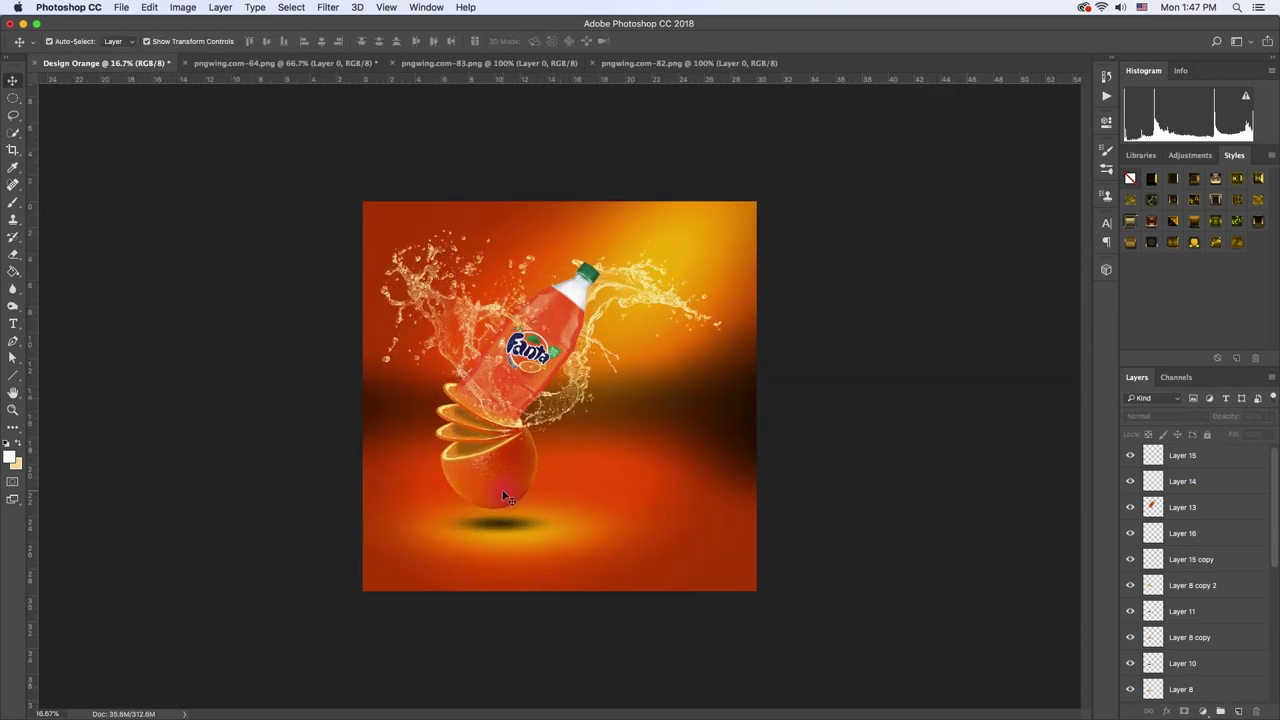
{"action": "key", "text": "ctrl+plus"}
Add Layer 17 above Layer 15, keeping the pale yellow paint colour
{"action": "left_click_drag", "start_coordinate": [1166, 481], "coordinate": [1169, 478]}
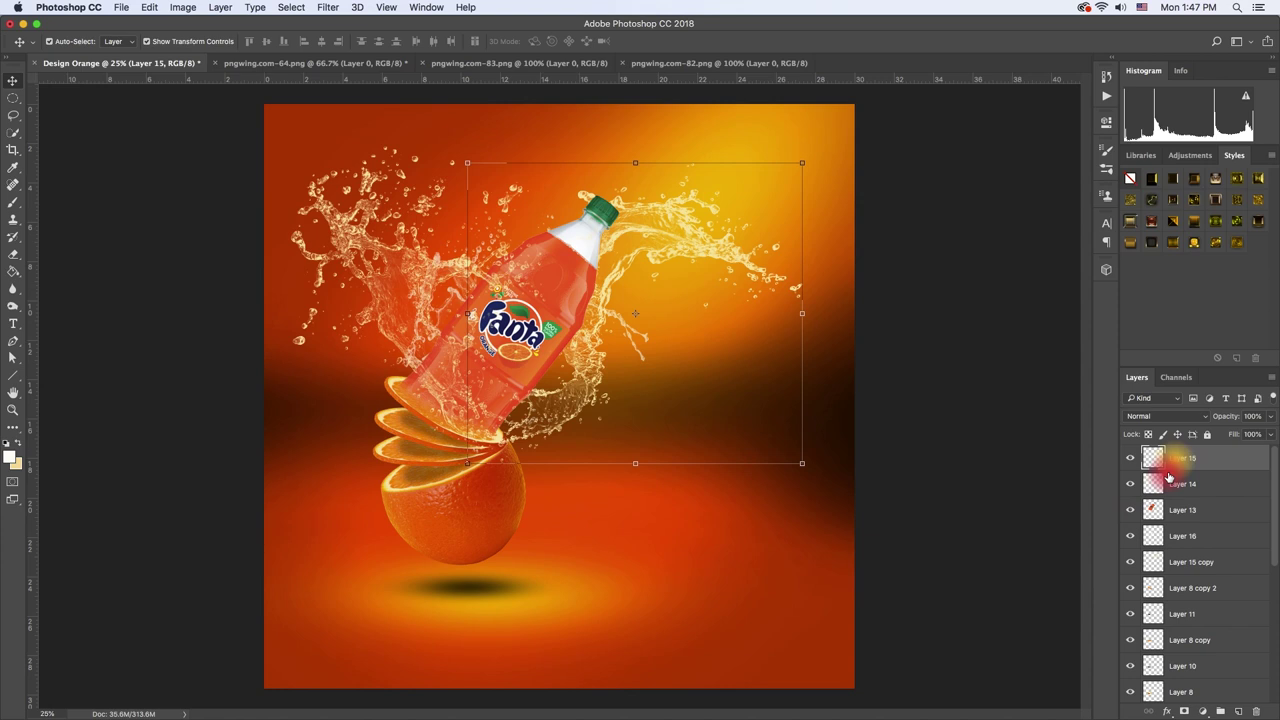
{"action": "left_click", "coordinate": [1240, 712]}
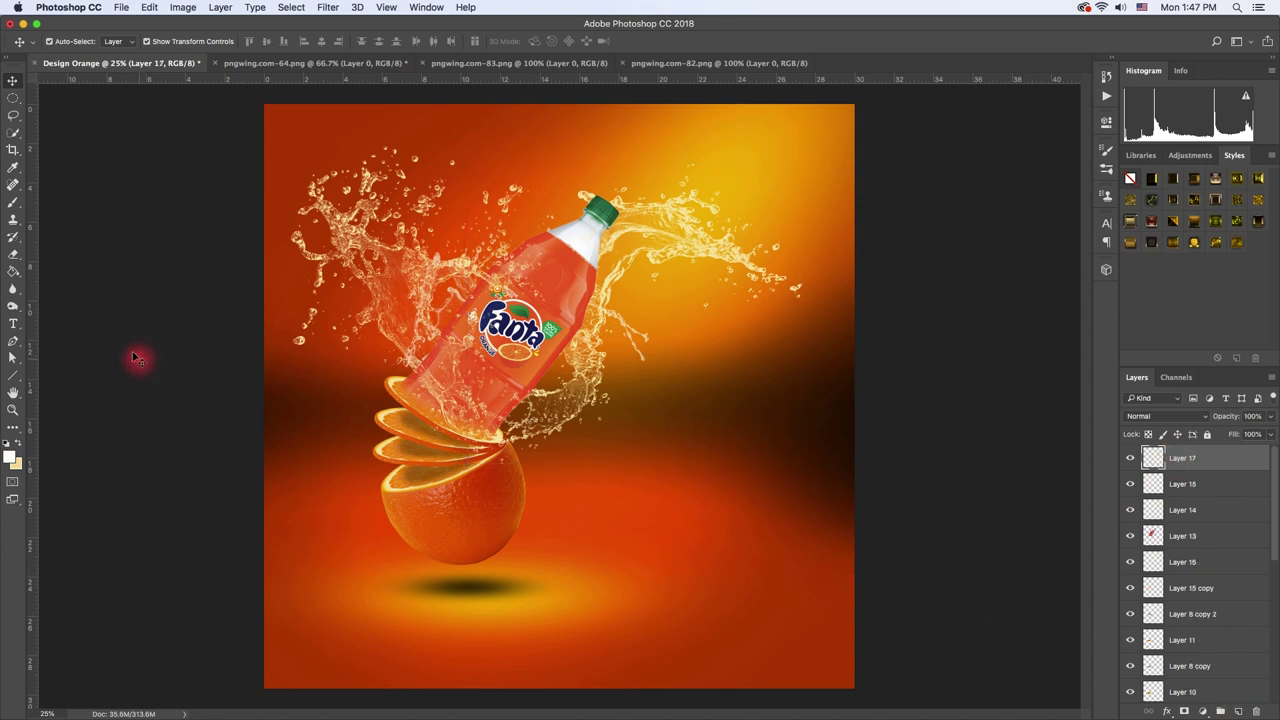
{"action": "left_click", "coordinate": [15, 208]}
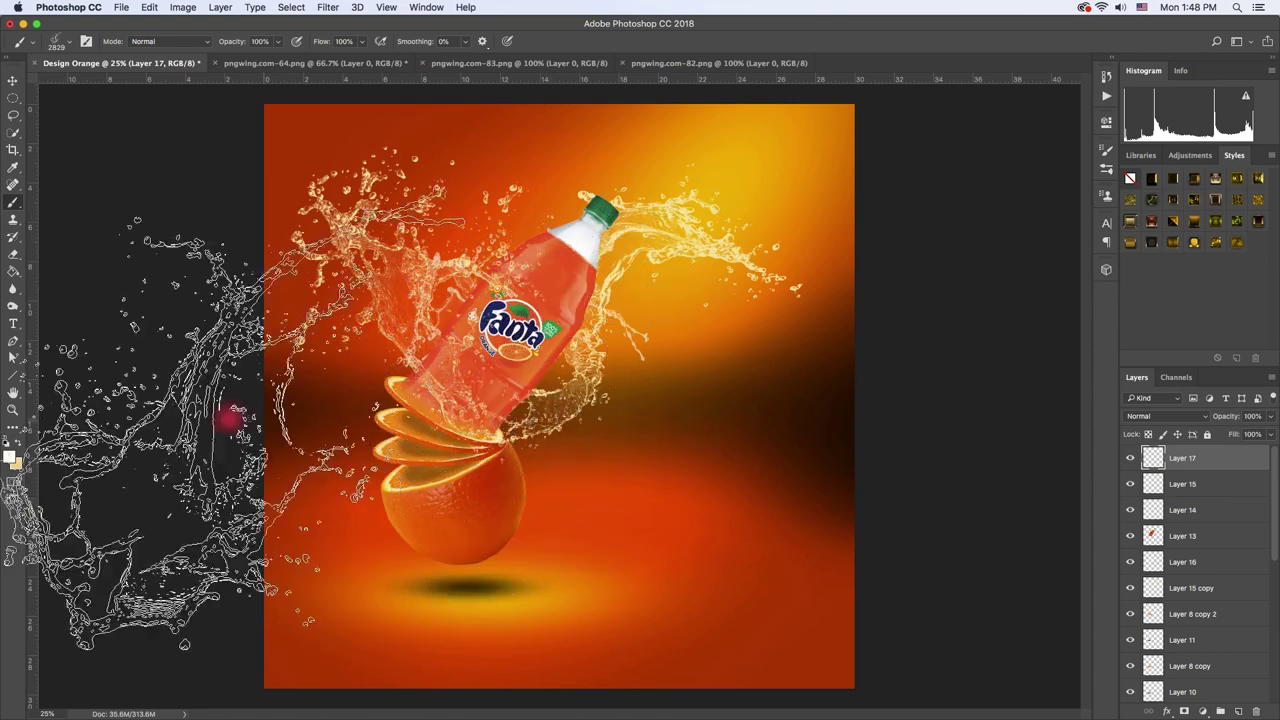
{"action": "left_click", "coordinate": [10, 462]}
{"action": "key", "text": "Return"}
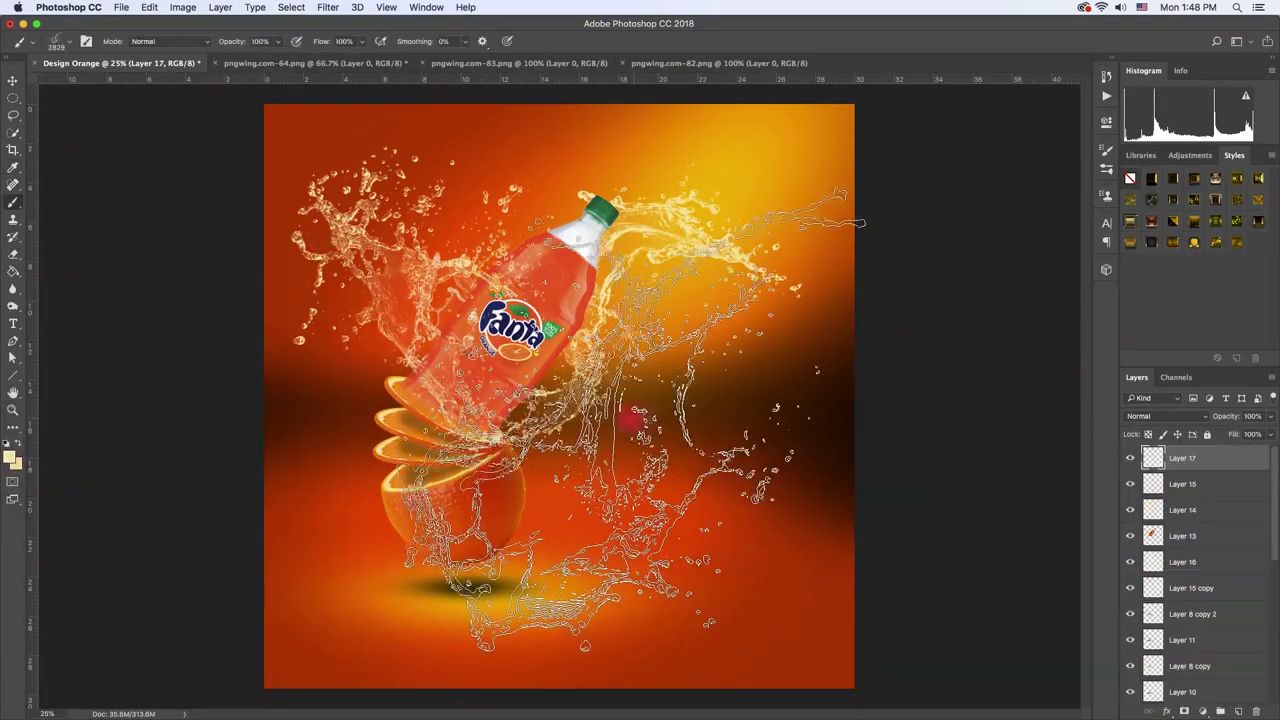
Choose the Splash 1 brush and reduce its size to 1400
{"action": "right_click", "coordinate": [575, 430]}
{"action": "scroll", "coordinate": [785, 580], "scroll_direction": "down", "scroll_amount": 2}
{"action": "double_click", "coordinate": [790, 570]}
{"action": "right_click", "coordinate": [548, 408]}
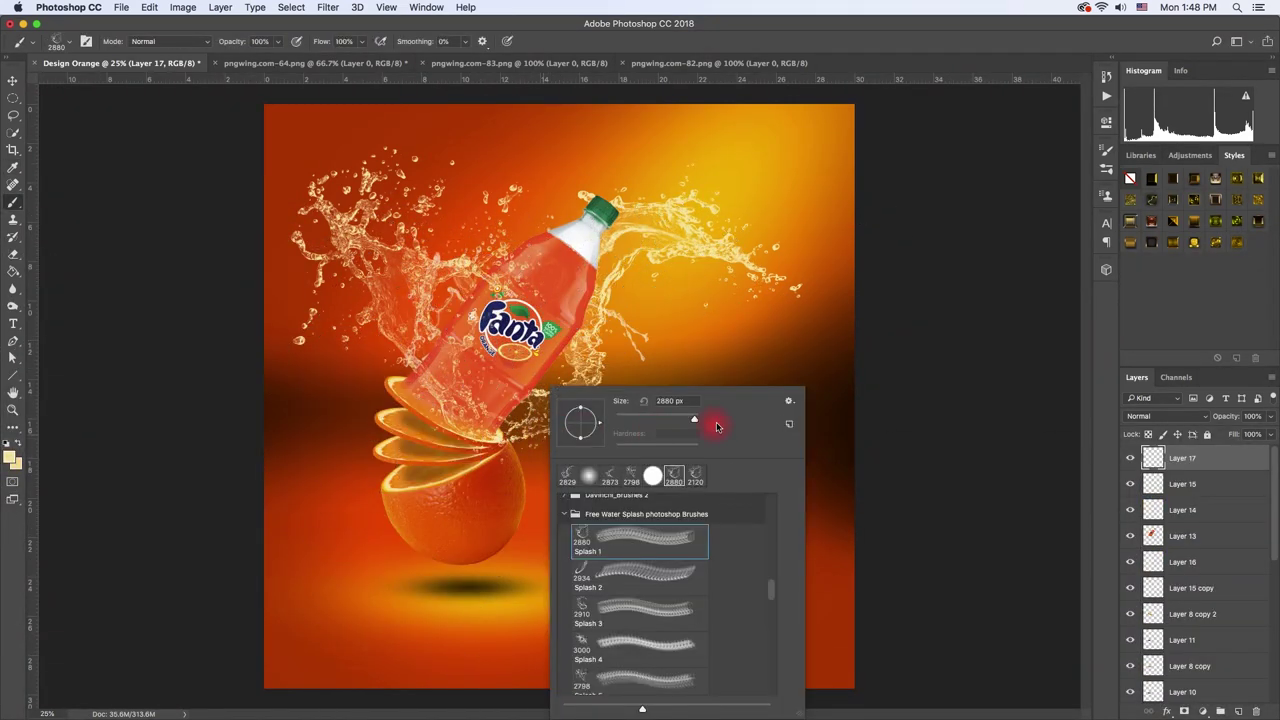
{"action": "left_click_drag", "start_coordinate": [696, 424], "coordinate": [668, 424]}
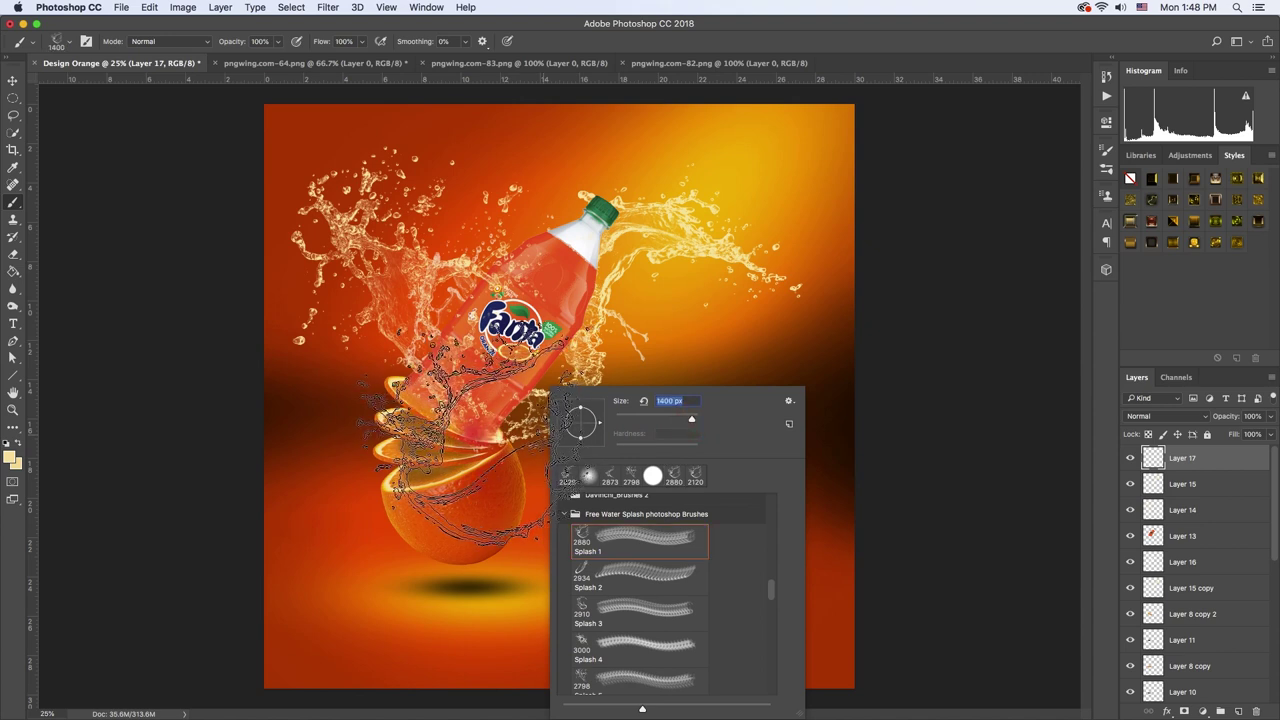
{"action": "key", "text": "Return"}
Flip the new splash vertically and rotate it over the orange slices
{"action": "key", "text": "ctrl+t"}
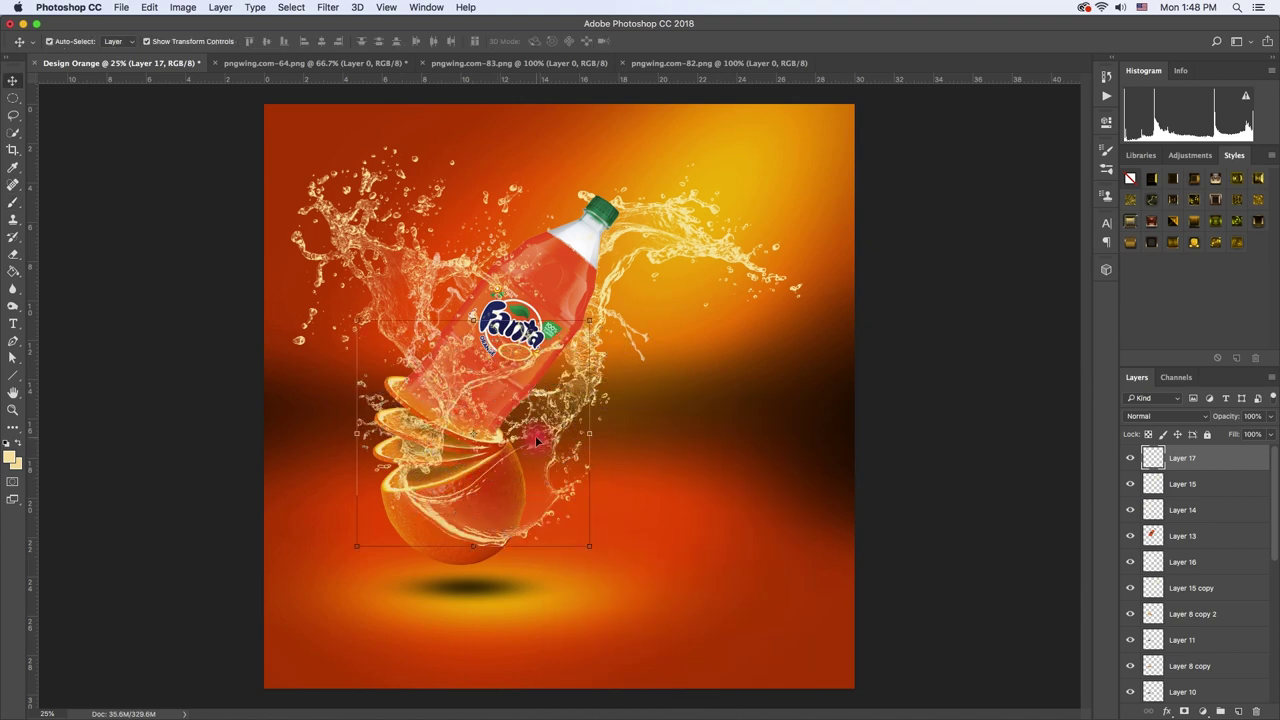
{"action": "right_click", "coordinate": [483, 553]}
{"action": "left_click", "coordinate": [469, 631]}
{"action": "key", "text": "ctrl+plus"}
{"action": "mouse_move", "coordinate": [650, 390]}
{"action": "left_mouse_down"}
{"action": "mouse_move", "coordinate": [481, 250]}
{"action": "mouse_move", "coordinate": [484, 294]}
{"action": "left_mouse_up"}
{"action": "left_click_drag", "start_coordinate": [514, 380], "coordinate": [535, 390]}
Set up a larger Eraser at 42% strength for softening the splash over the slices
{"action": "left_click", "coordinate": [14, 256]}
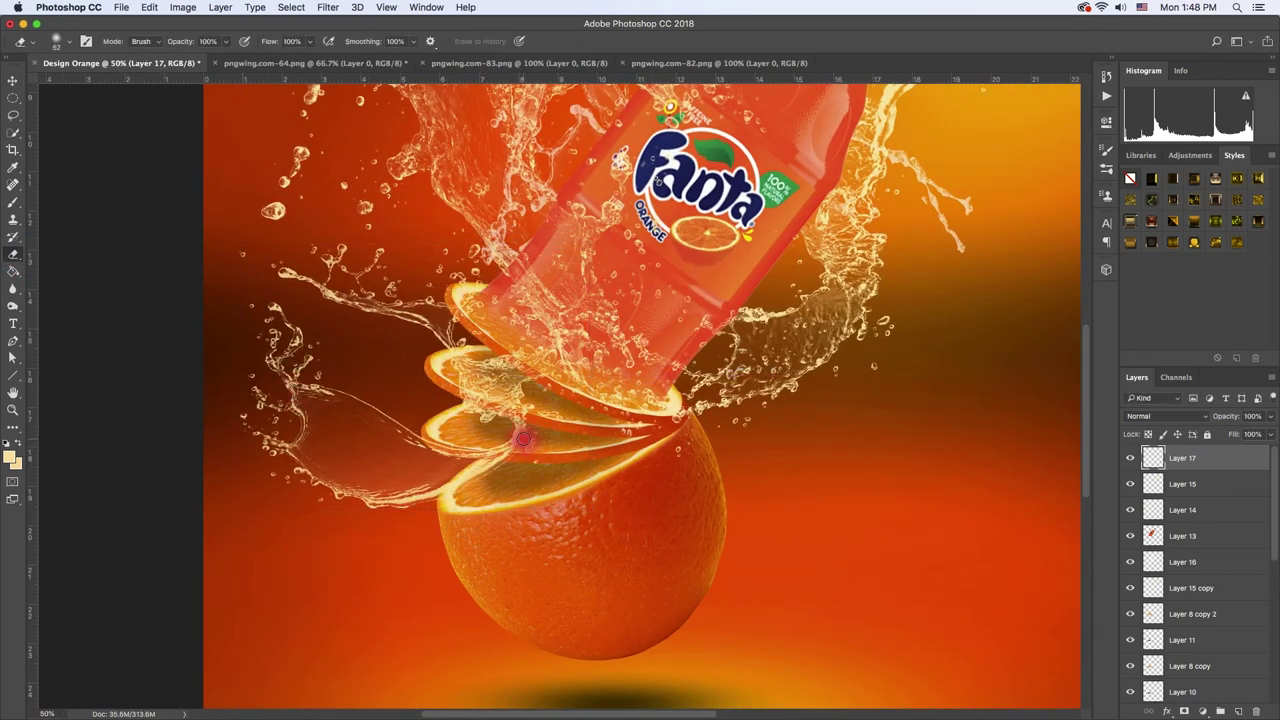
{"action": "right_click", "coordinate": [530, 437]}
{"action": "left_click_drag", "start_coordinate": [650, 423], "coordinate": [665, 423]}
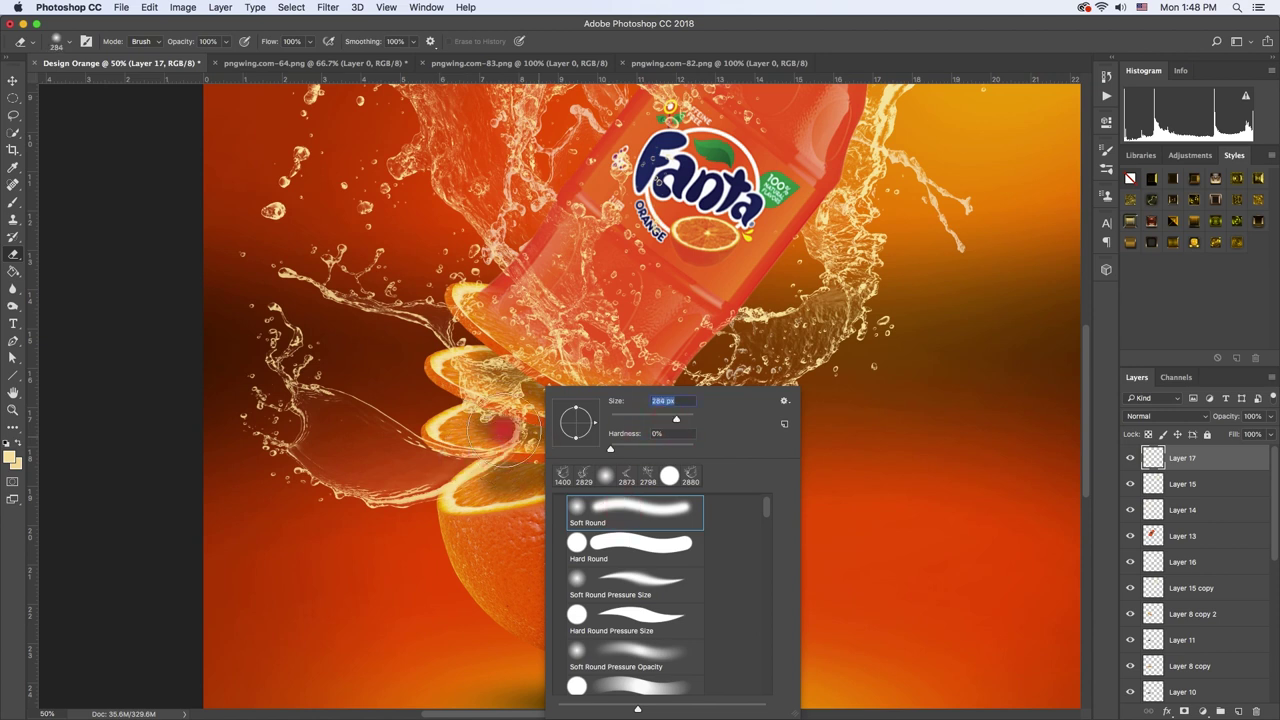
{"action": "key", "text": "Return"}
{"action": "left_click_drag", "start_coordinate": [189, 62], "coordinate": [192, 62]}
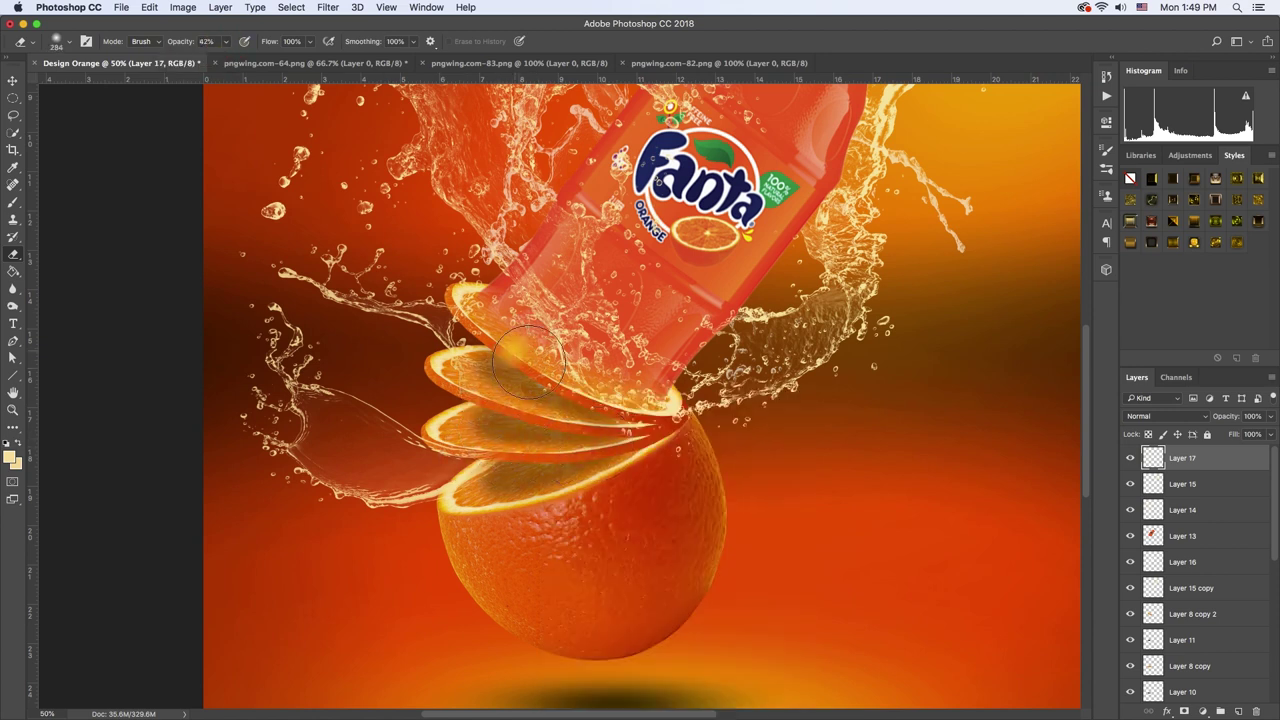
{"action": "key", "text": "v"}
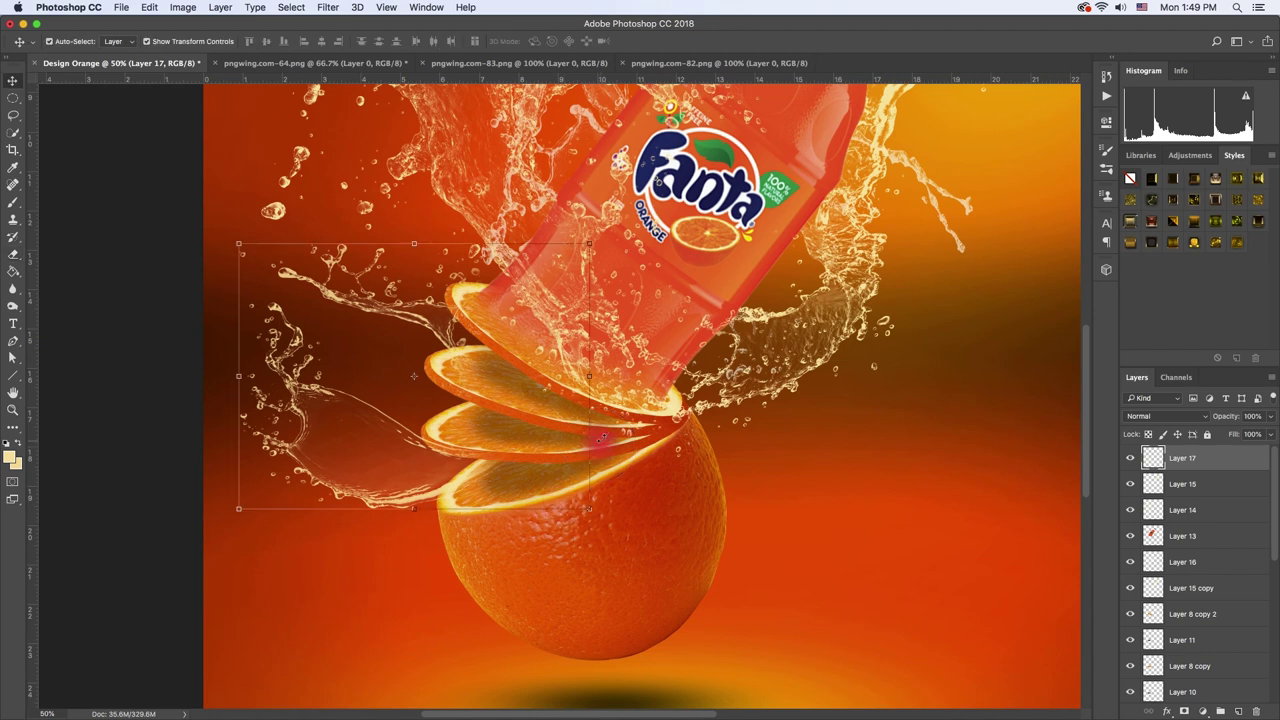
{"action": "key", "text": "super+minus"}
{"action": "key", "text": "super+plus"}
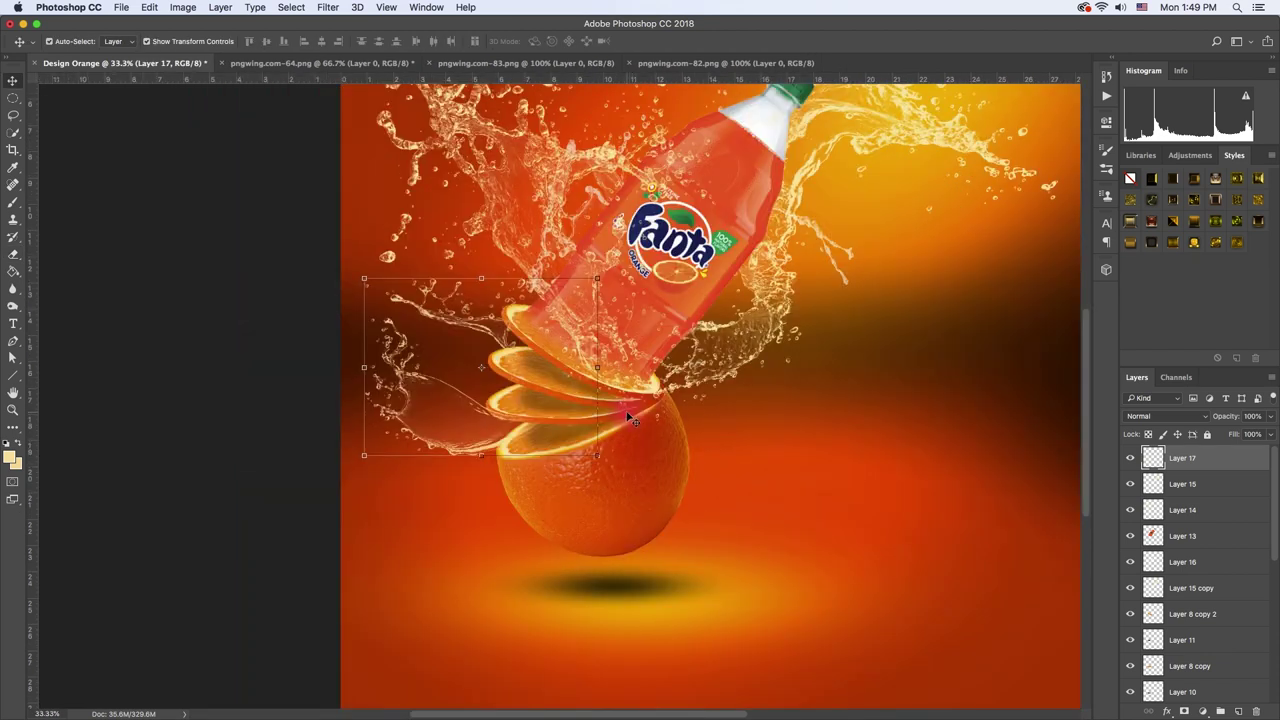
Add Layer 18 and drop a second water splash onto the poster
{"action": "left_click", "coordinate": [1237, 711]}
{"action": "key", "text": "super+minus"}
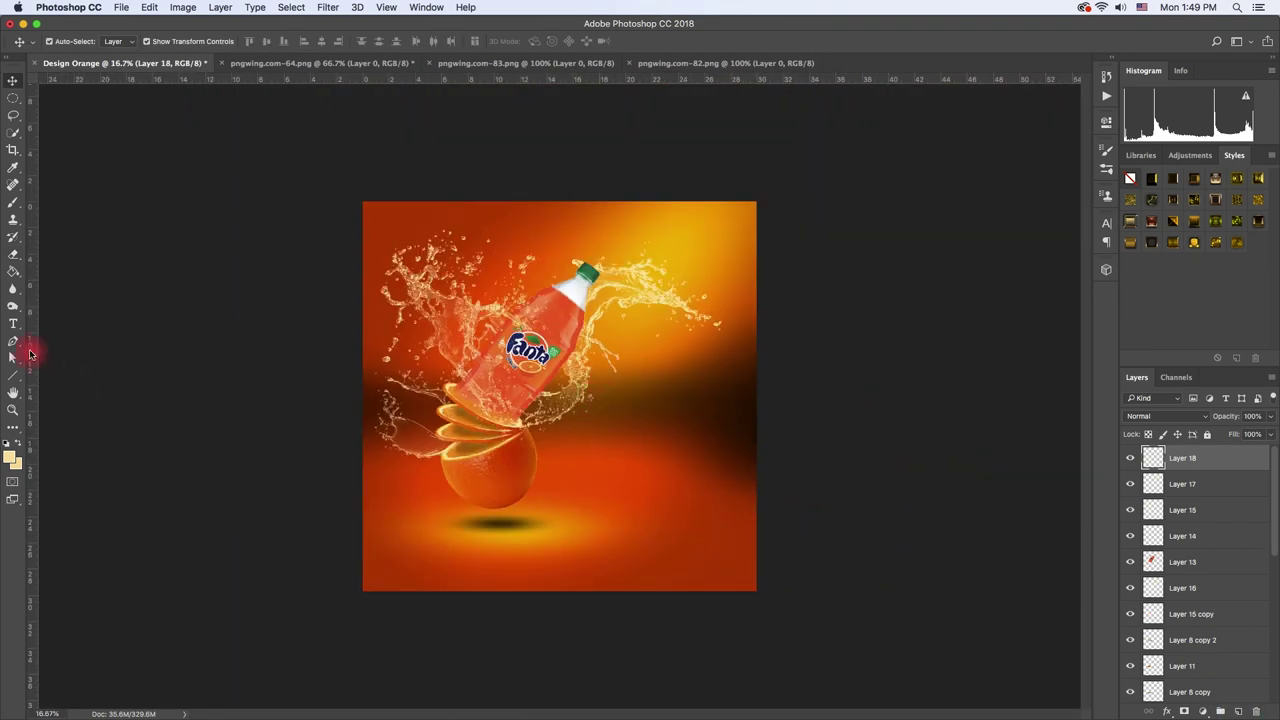
{"action": "left_click_drag", "start_coordinate": [16, 211], "coordinate": [619, 467]}
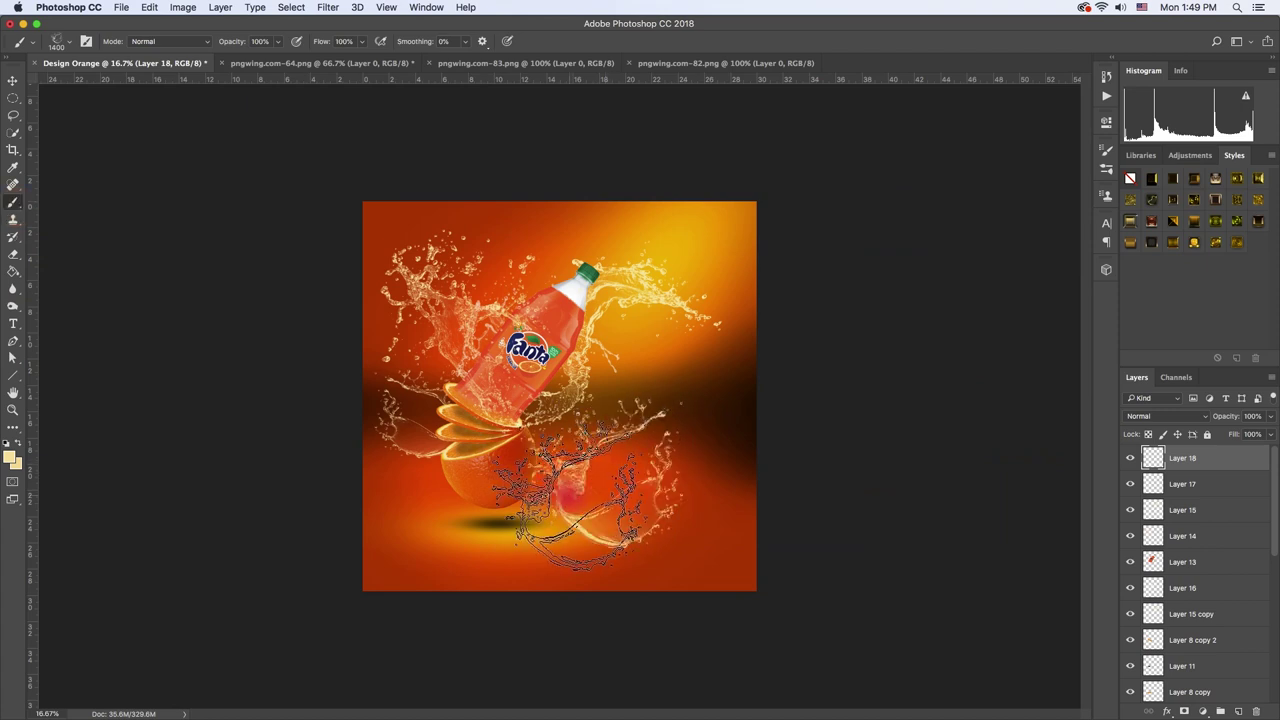
{"action": "key", "text": "super+plus"}
{"action": "key", "text": "super+t"}
Move, rotate and enlarge the splash so it curls left over the orange slices
{"action": "mouse_move", "coordinate": [686, 514]}
{"action": "left_mouse_down"}
{"action": "mouse_move", "coordinate": [421, 306]}
{"action": "mouse_move", "coordinate": [451, 391]}
{"action": "mouse_move", "coordinate": [496, 414]}
{"action": "left_mouse_up"}
{"action": "key", "text": "super+plus"}
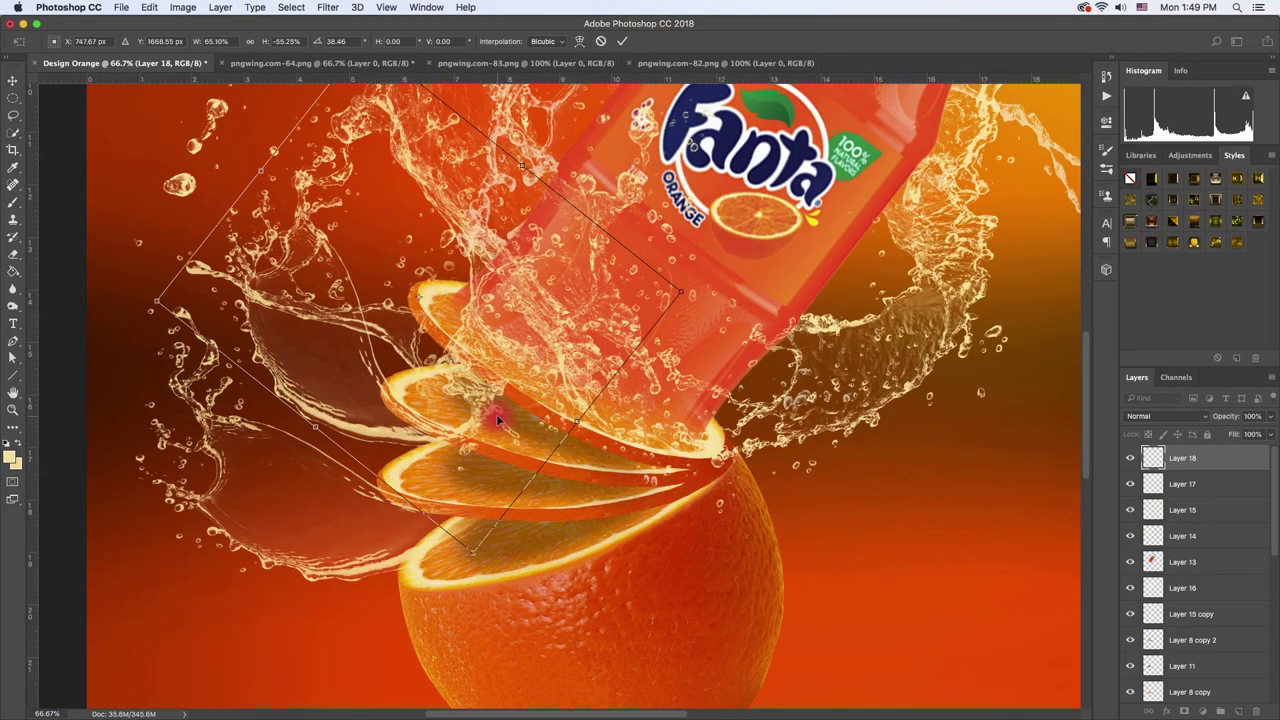
{"action": "left_click_drag", "start_coordinate": [195, 142], "coordinate": [200, 148]}
{"action": "key", "text": "Return"}
{"action": "key", "text": "e"}
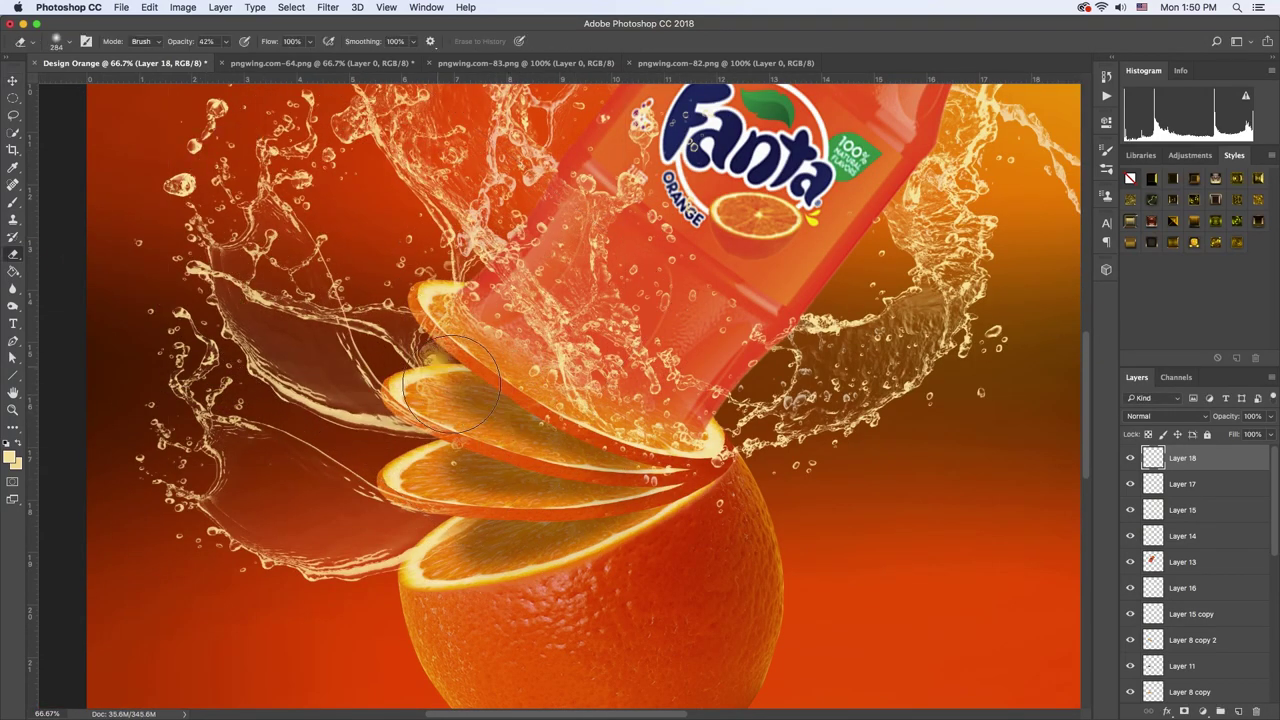
{"action": "key", "text": "v"}
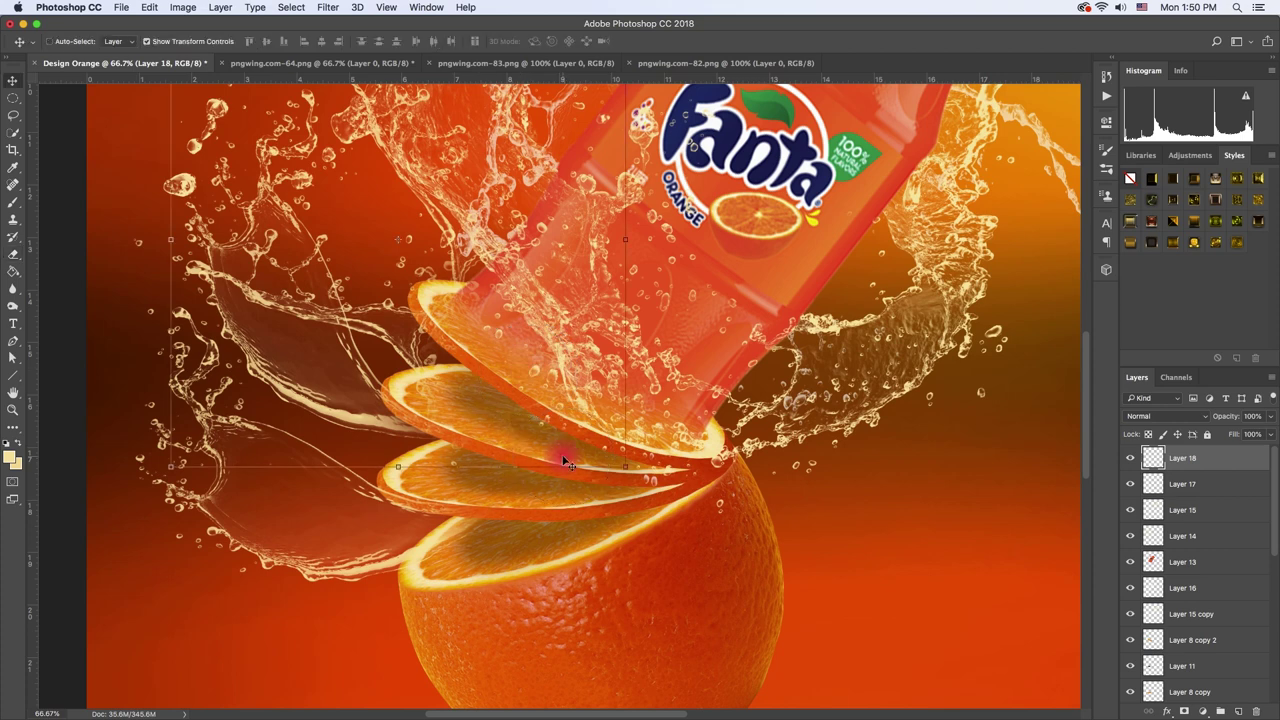
{"action": "key", "text": "super+minus"}
{"action": "key", "text": "super+minus"}
{"action": "key", "text": "super+minus"}
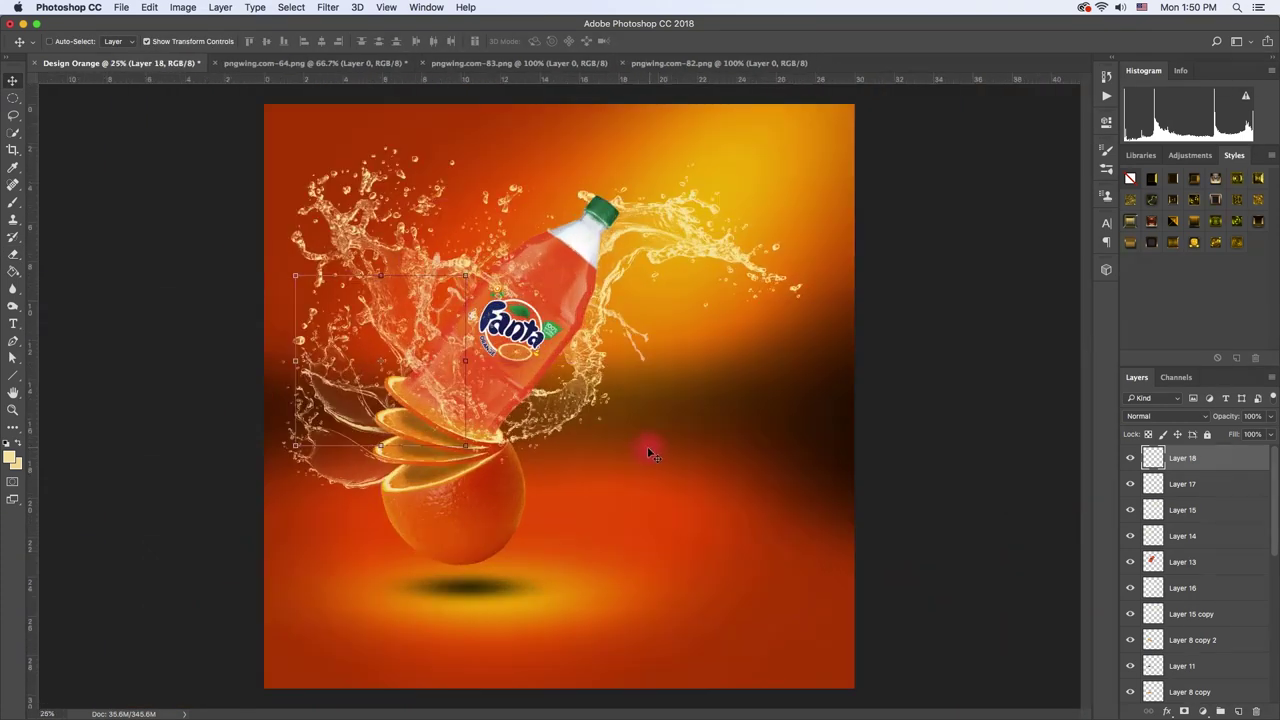
{"action": "left_click", "coordinate": [908, 420]}
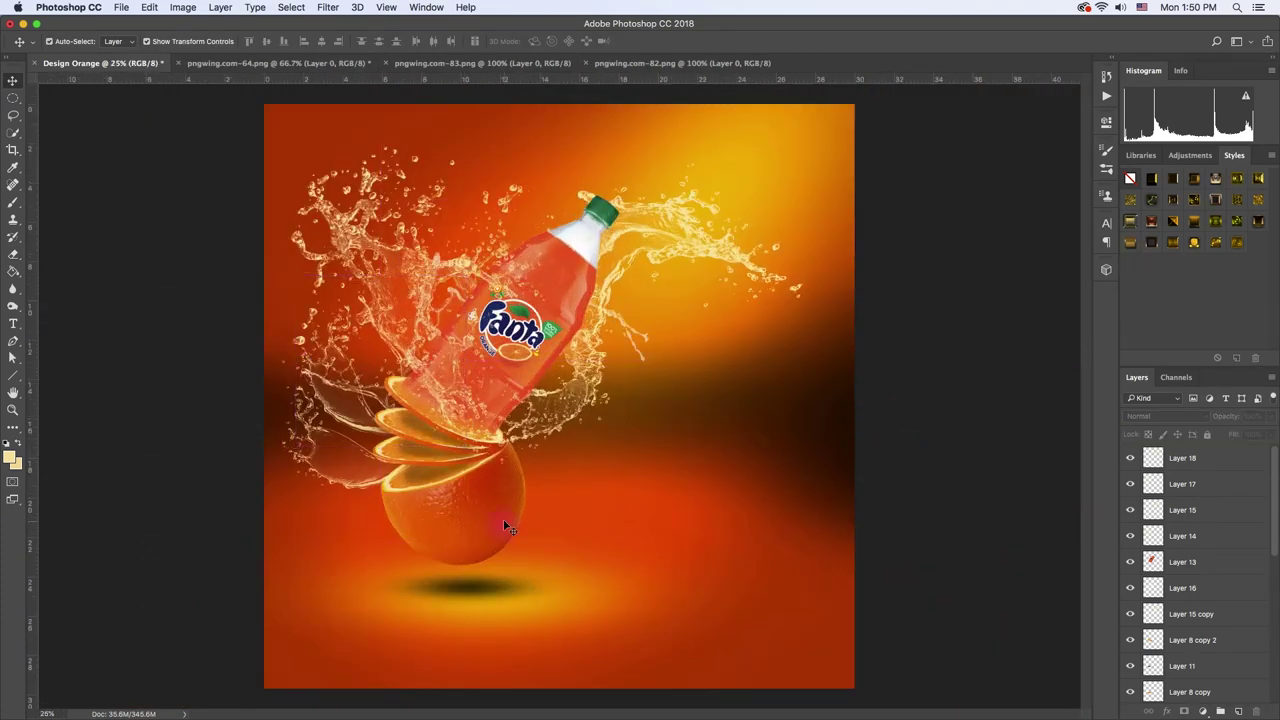
Add an Exposure adjustment clipped to the bottle layer and lower it to −1.09
{"action": "left_click", "coordinate": [477, 509]}
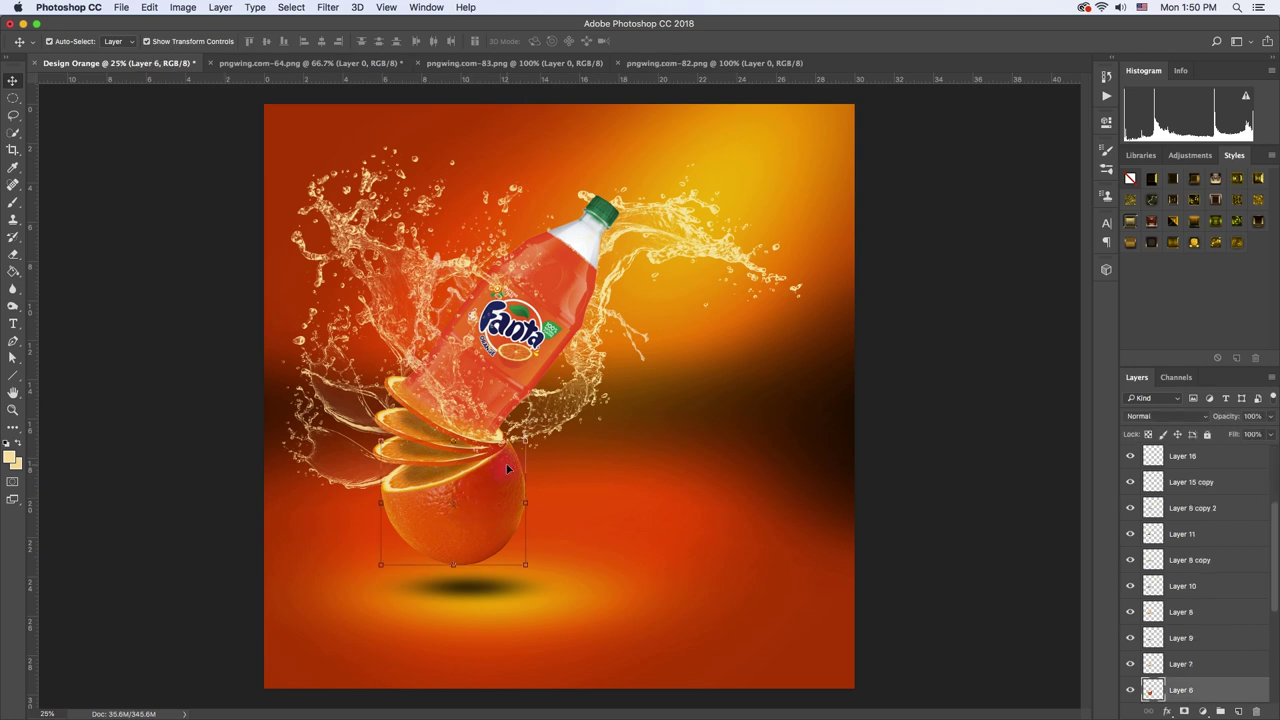
{"action": "left_click", "coordinate": [575, 290]}
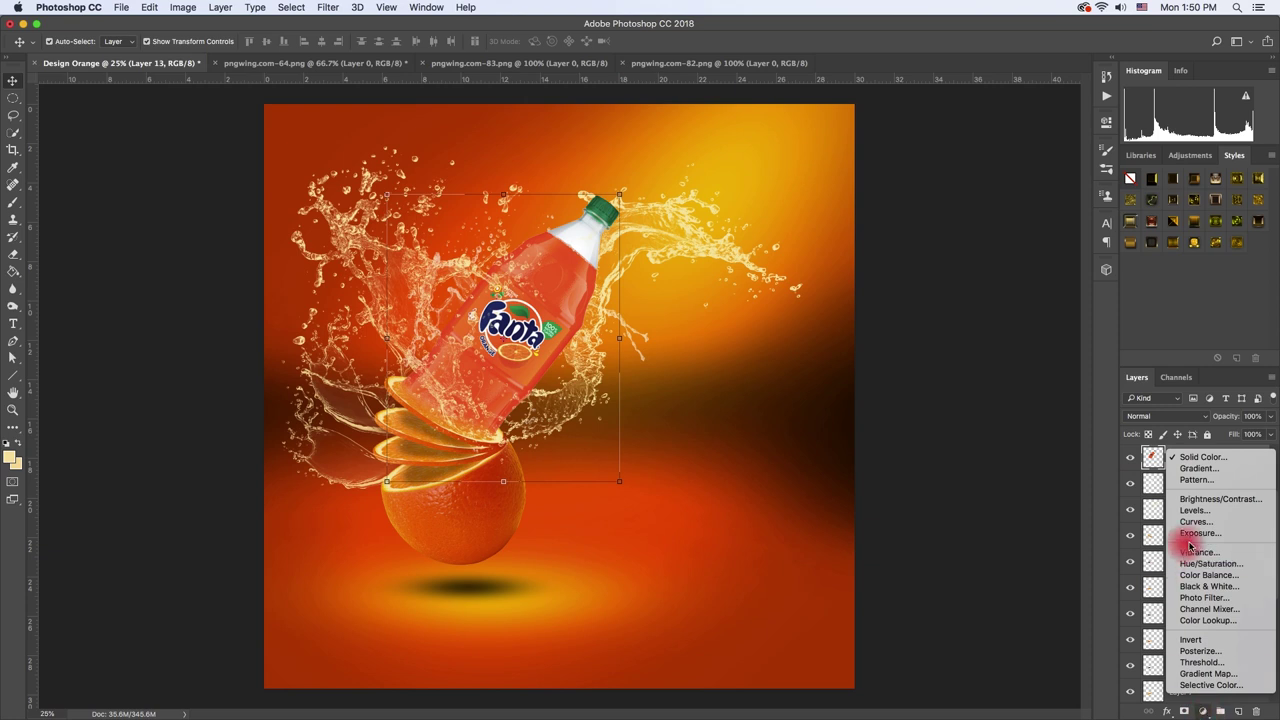
{"action": "left_click_drag", "start_coordinate": [1205, 714], "coordinate": [1162, 583]}
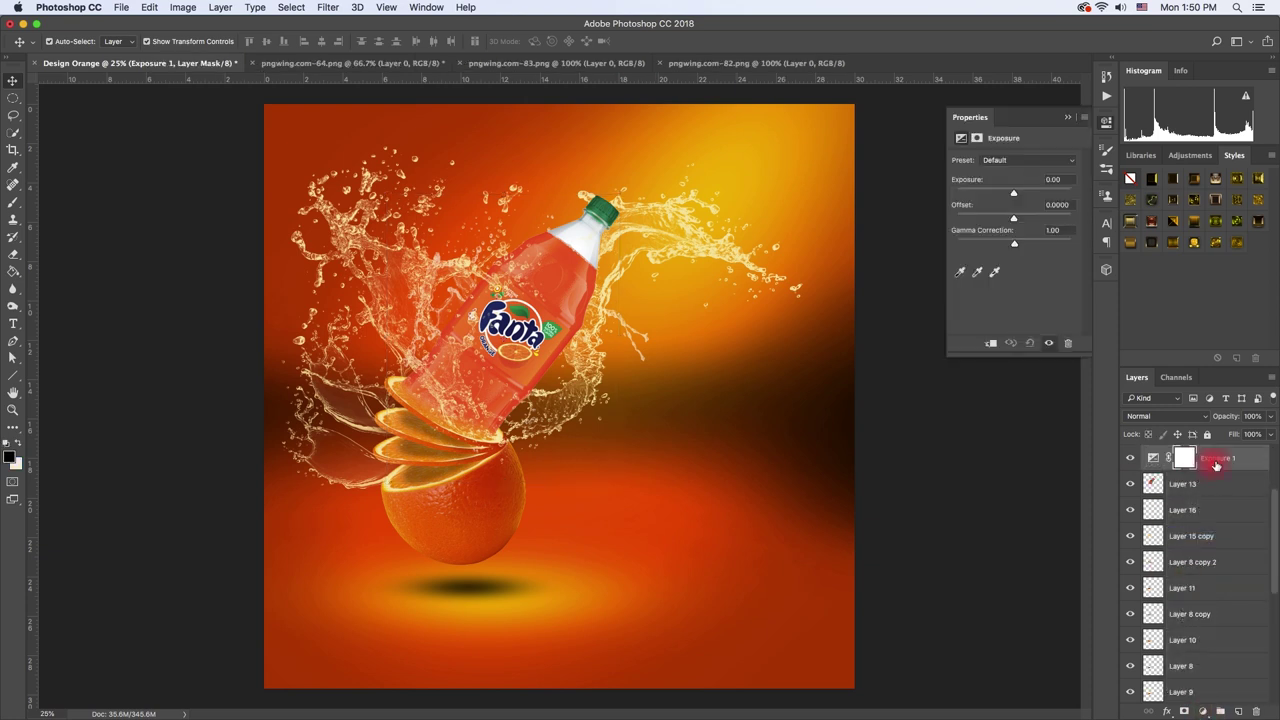
{"action": "right_click", "coordinate": [1216, 465]}
{"action": "left_click", "coordinate": [1109, 391]}
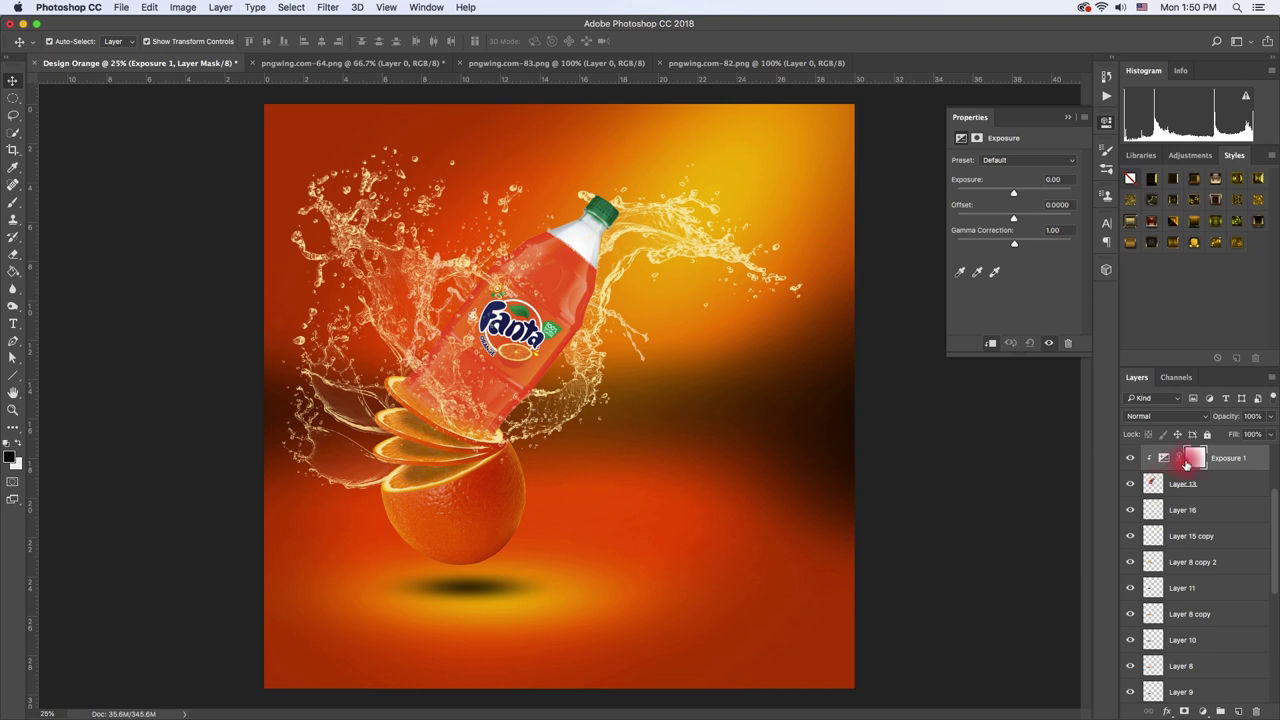
{"action": "left_click_drag", "start_coordinate": [1015, 197], "coordinate": [1012, 222]}
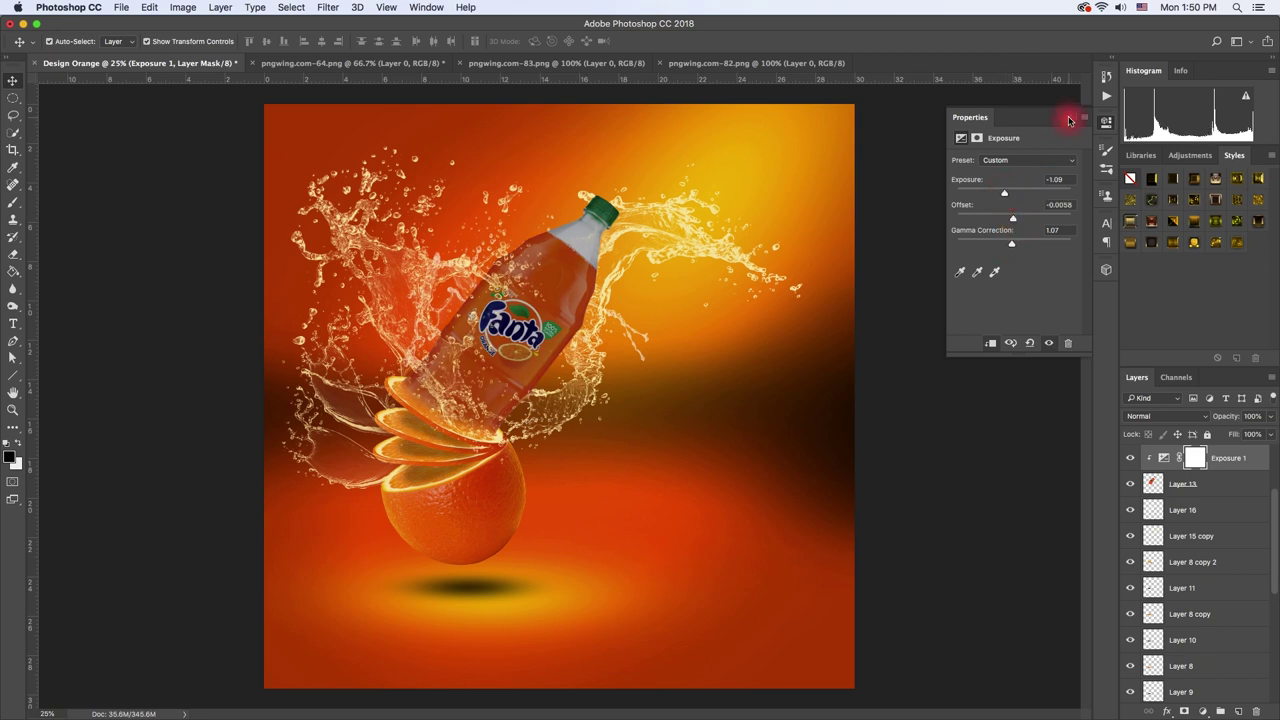
{"action": "left_click", "coordinate": [1069, 121]}
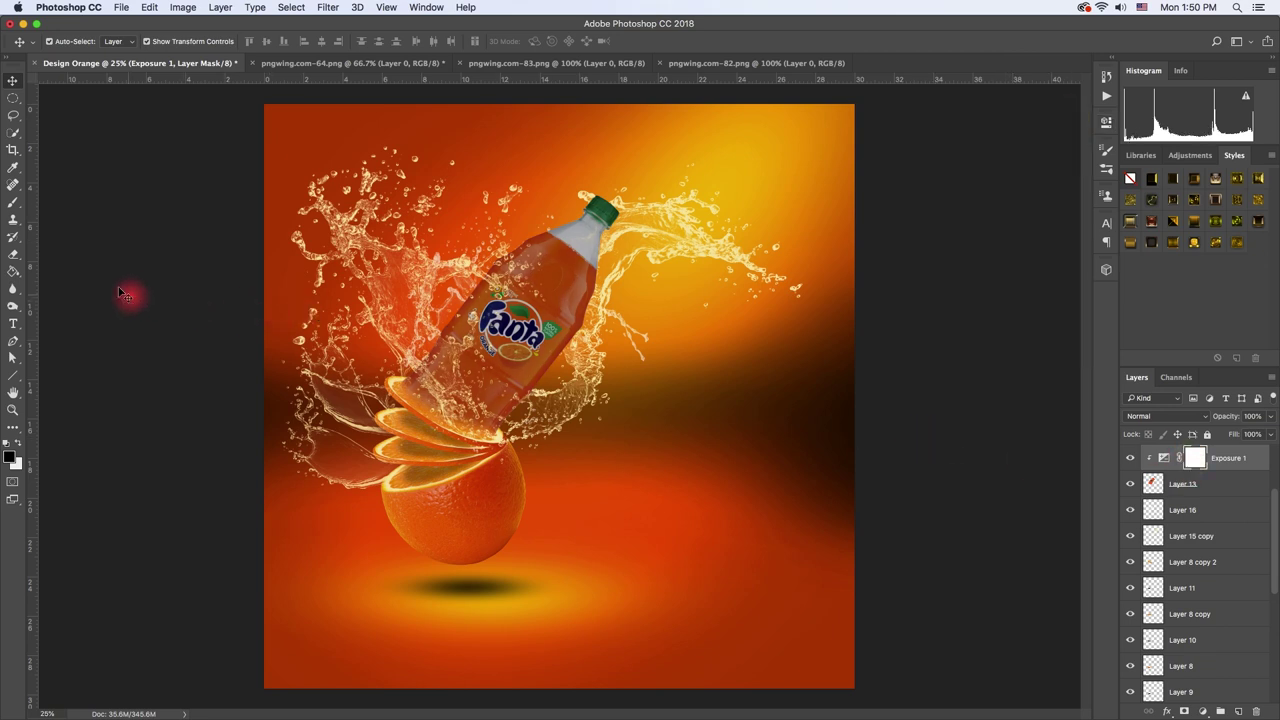
Paint the Exposure 1 mask near the bottle neck with a soft round brush at 26% opacity
{"action": "left_click", "coordinate": [16, 207]}
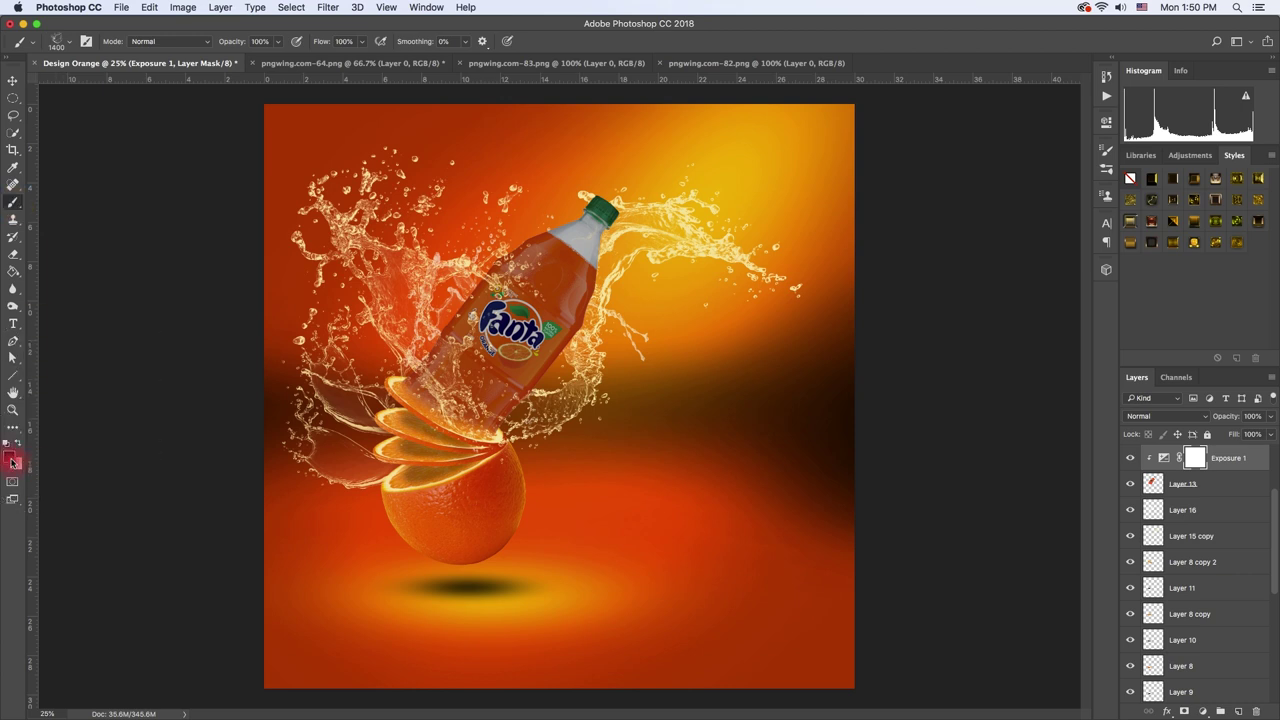
{"action": "left_click", "coordinate": [14, 462]}
{"action": "left_click", "coordinate": [1174, 473]}
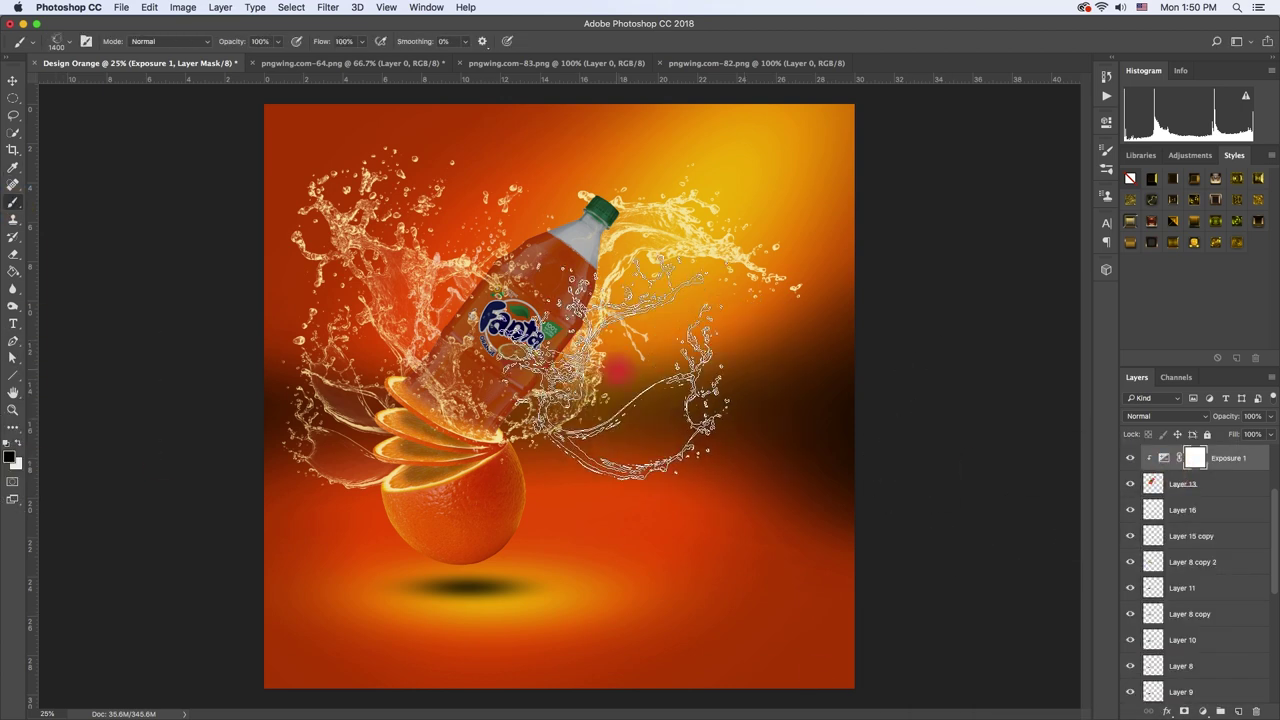
{"action": "right_click", "coordinate": [600, 357]}
{"action": "double_click", "coordinate": [627, 445]}
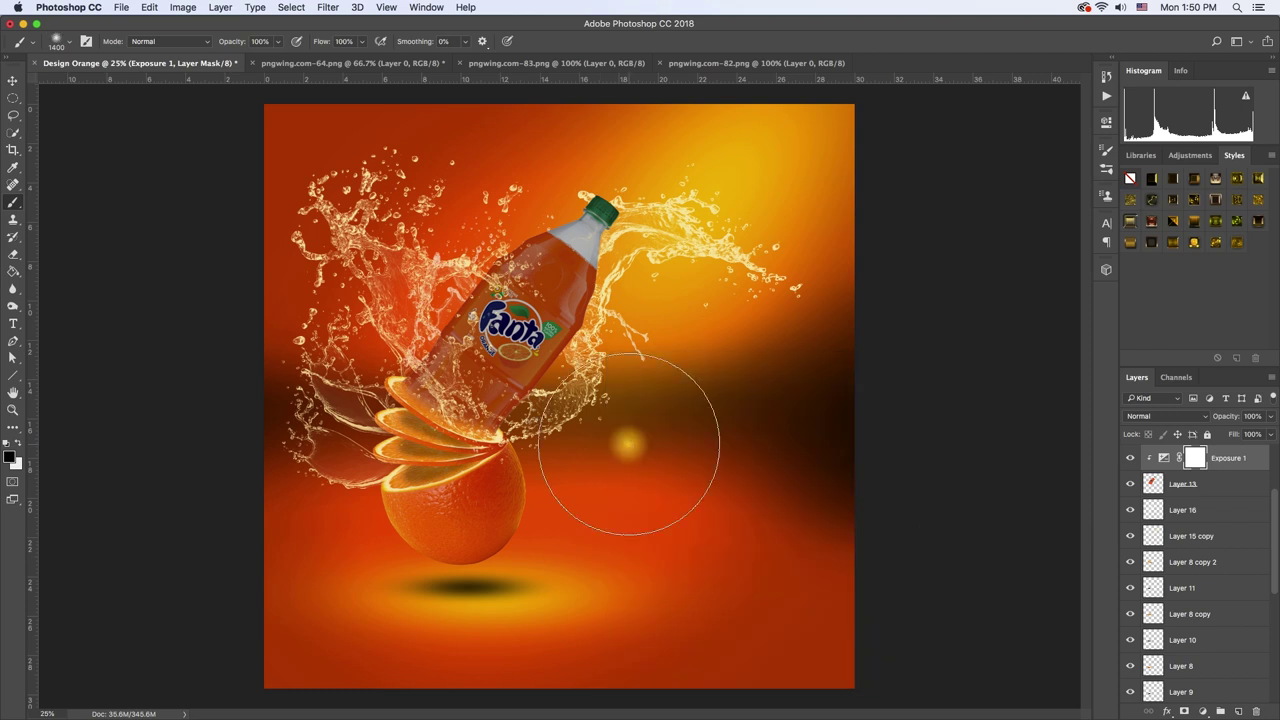
{"action": "right_click", "coordinate": [608, 340]}
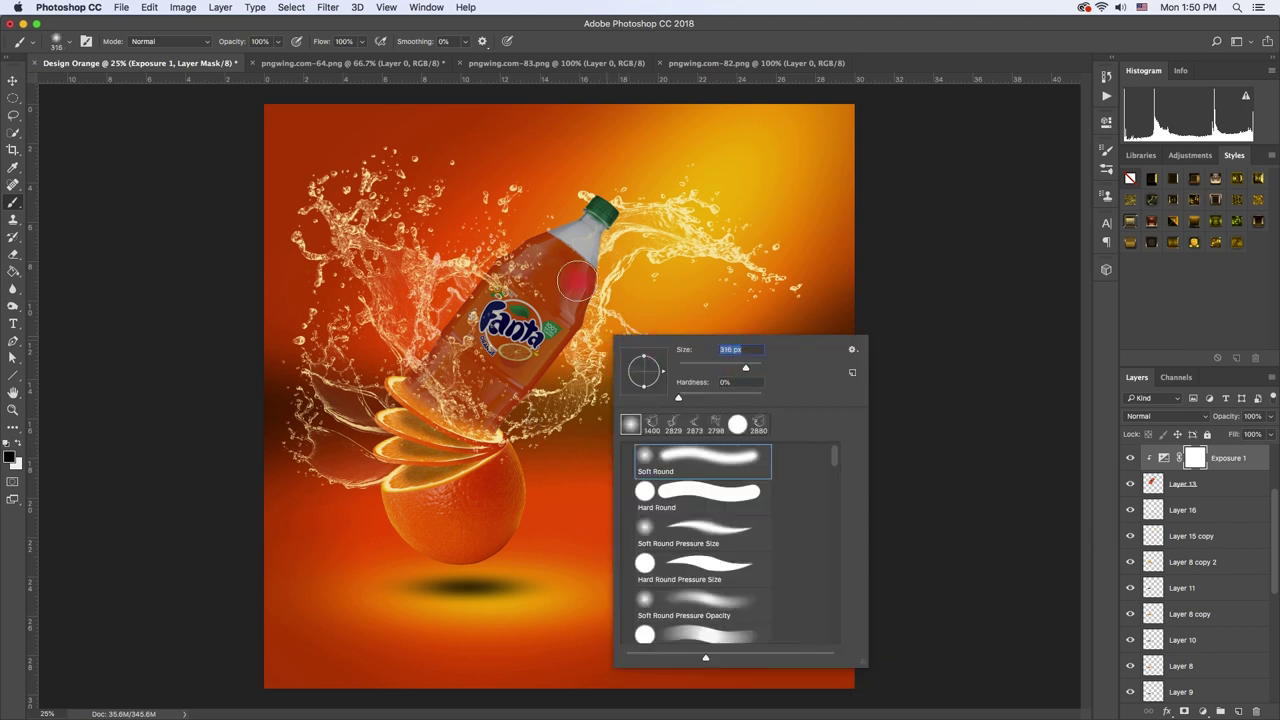
{"action": "key", "text": "Escape"}
{"action": "left_click_drag", "start_coordinate": [545, 285], "coordinate": [555, 320]}
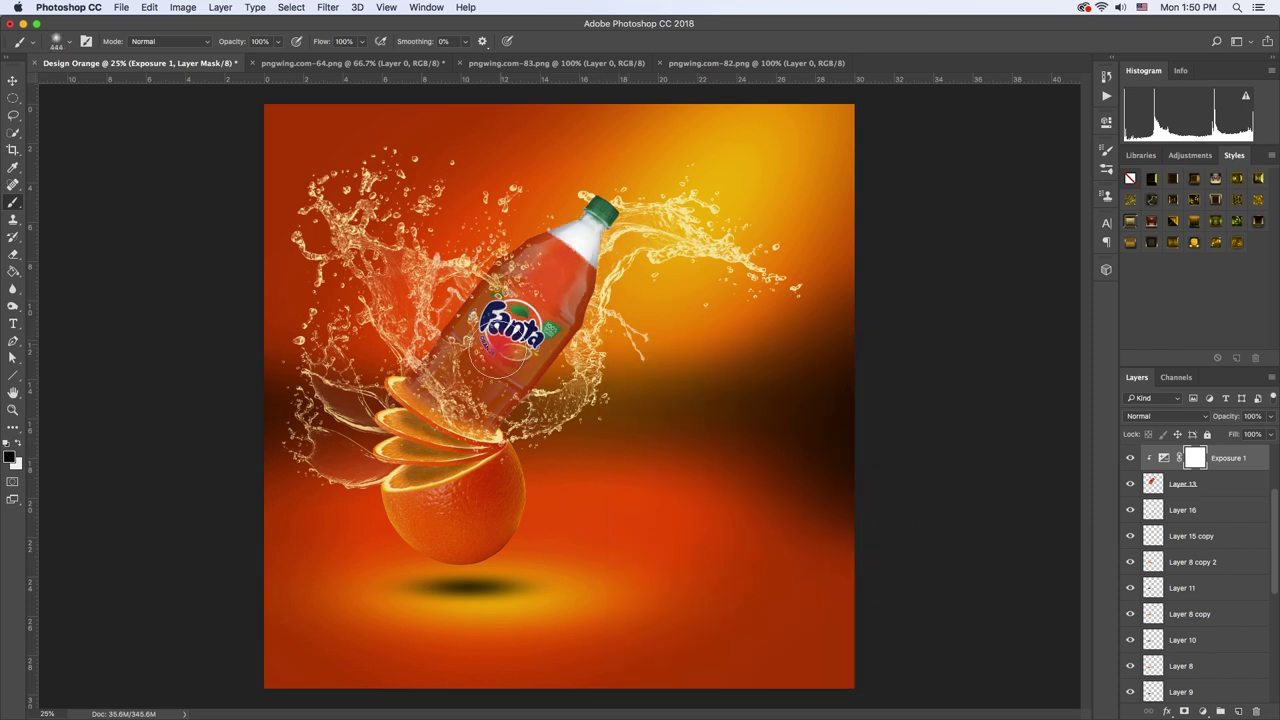
{"action": "left_click_drag", "start_coordinate": [278, 46], "coordinate": [230, 56]}
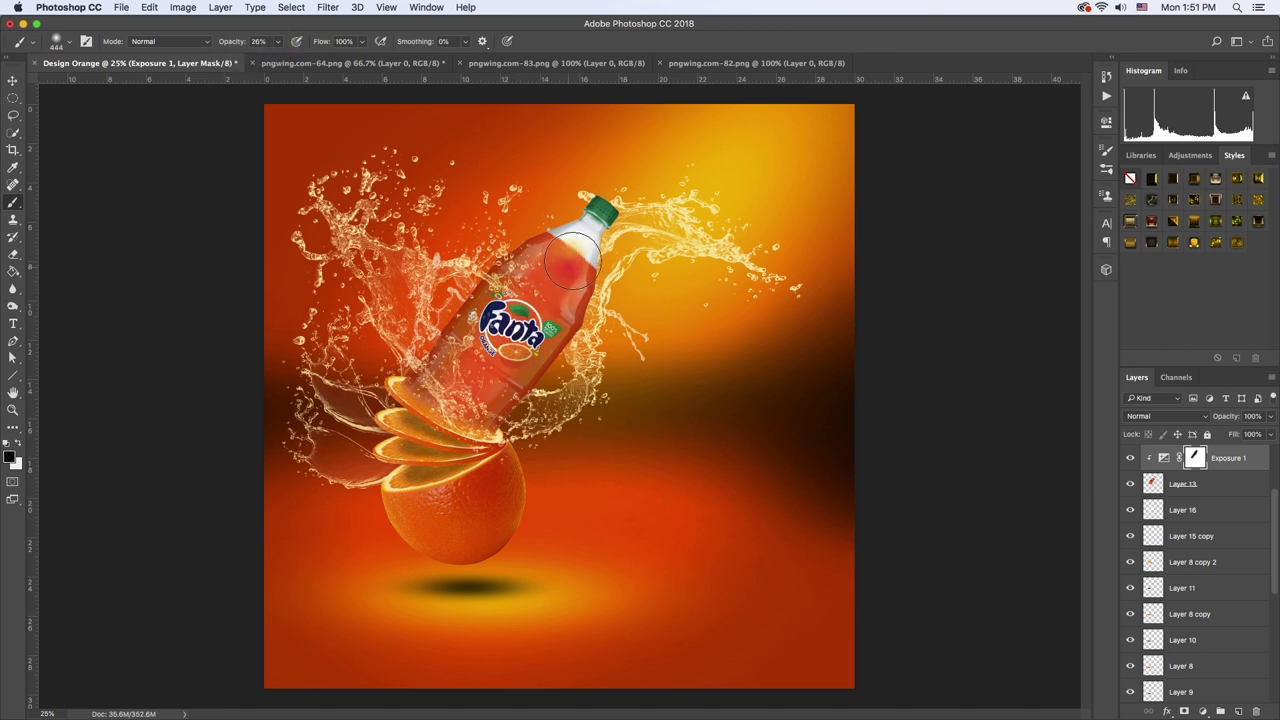
Add an Exposure 2 adjustment clipped to the orange and darken it to about −0.64
{"action": "key", "text": "v"}
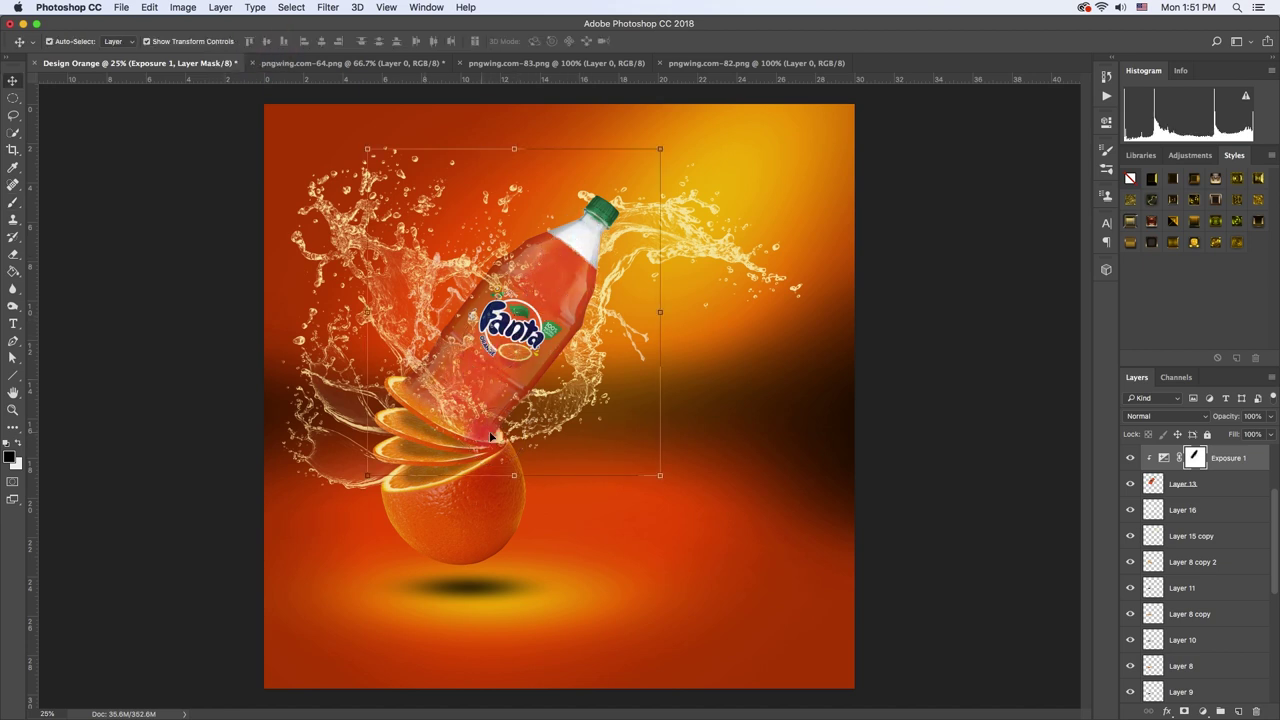
{"action": "left_click", "coordinate": [503, 530]}
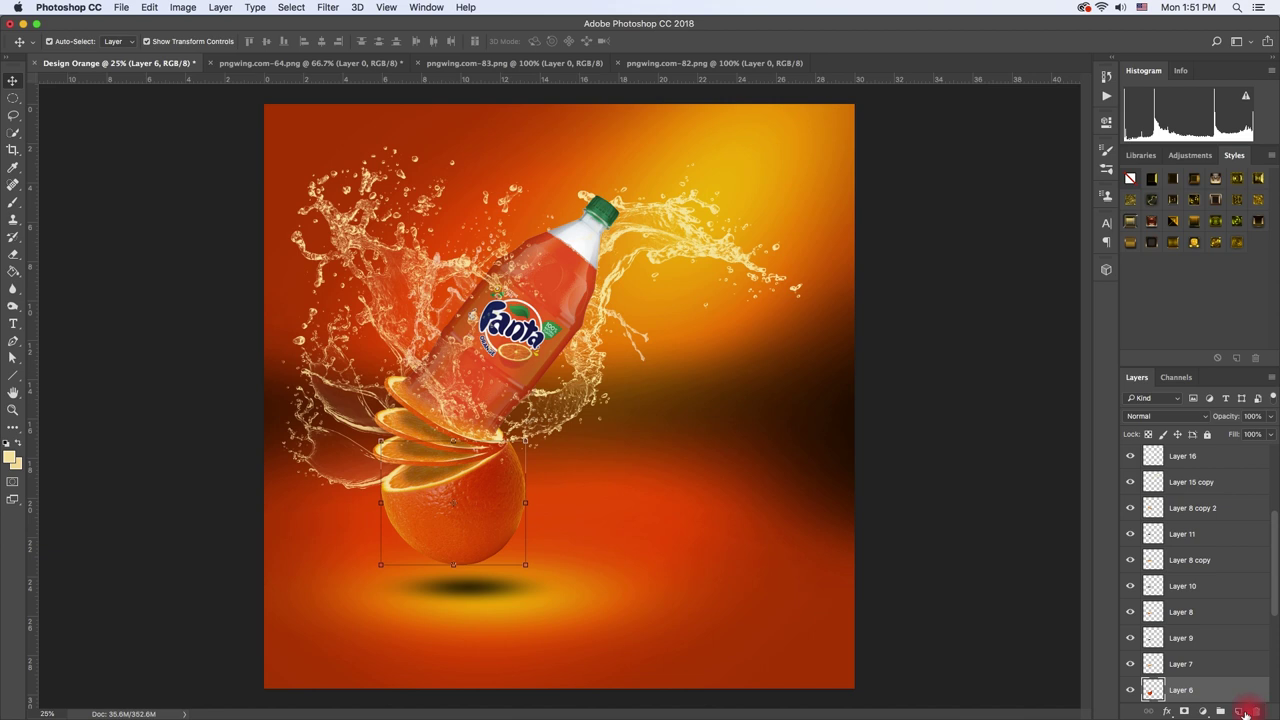
{"action": "left_click", "coordinate": [1201, 712]}
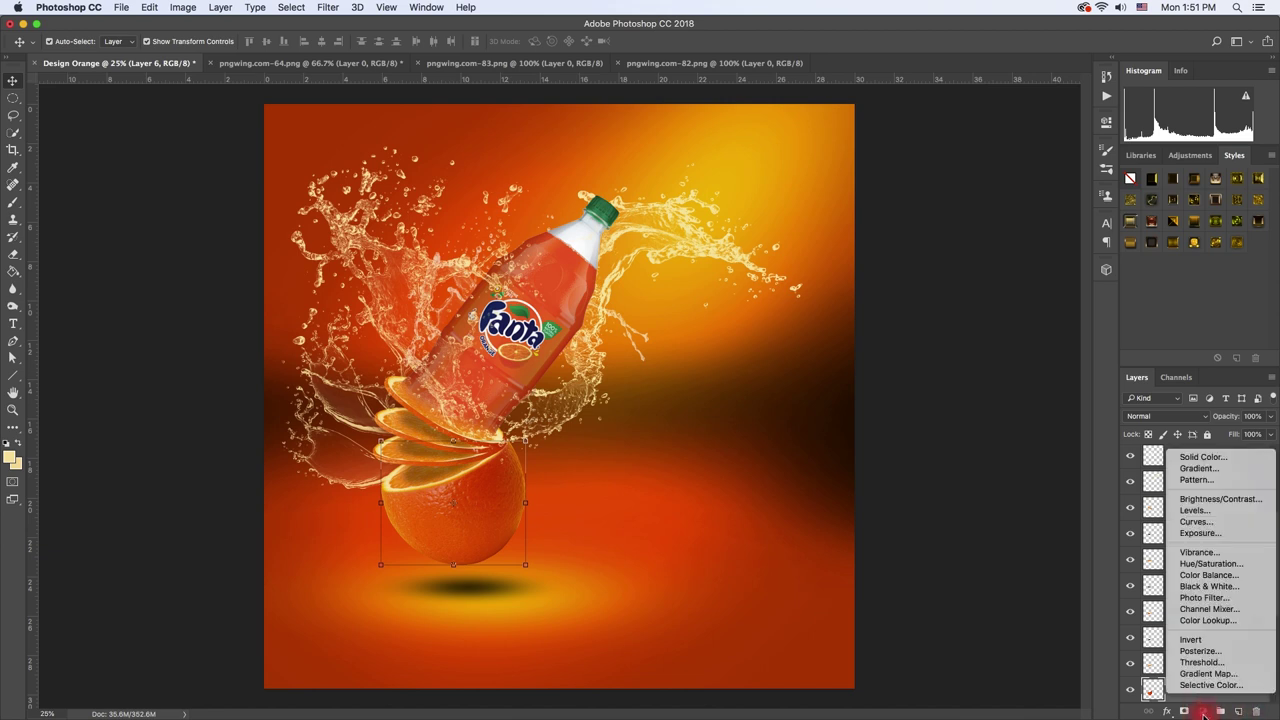
{"action": "left_click", "coordinate": [1200, 528]}
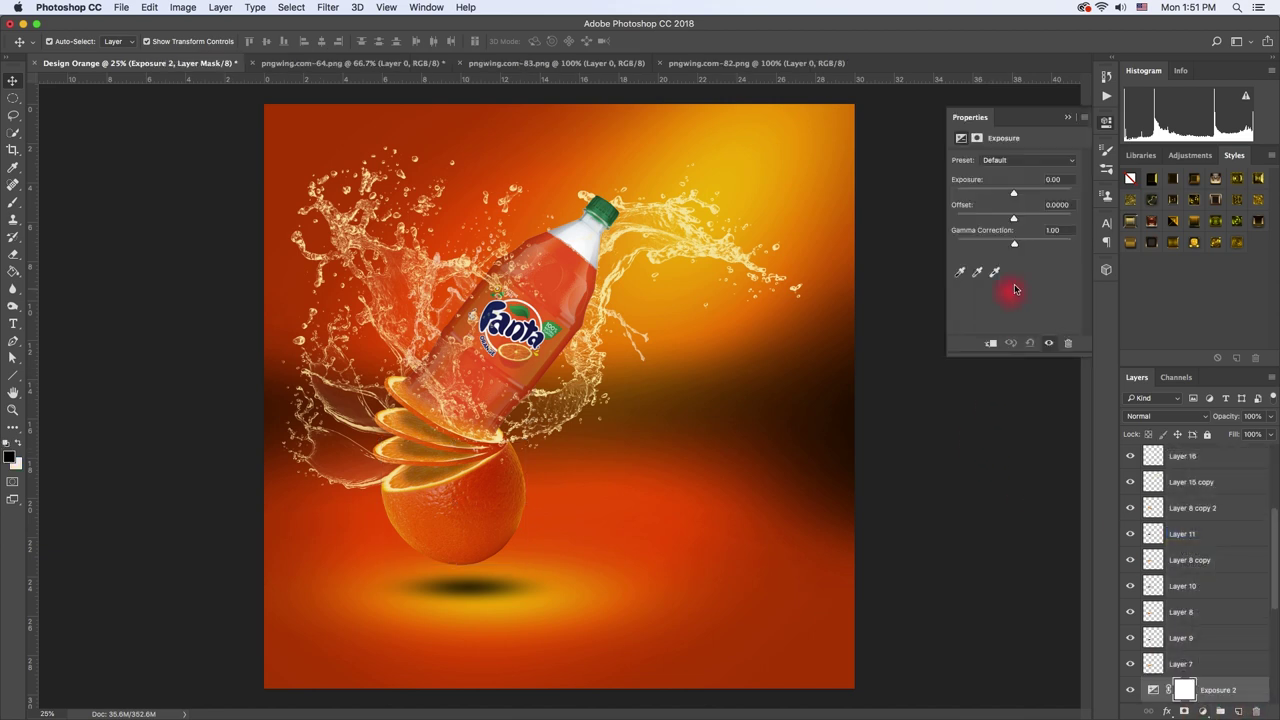
{"action": "left_click", "coordinate": [1068, 119]}
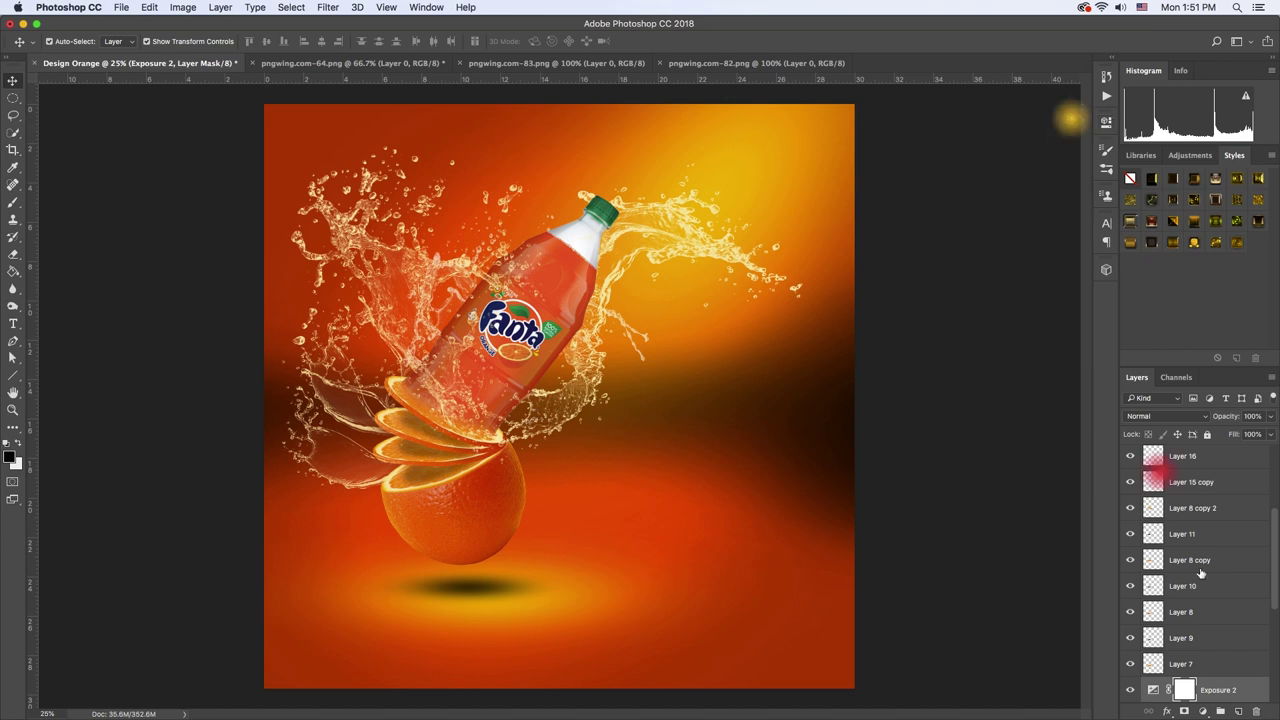
{"action": "right_click", "coordinate": [1213, 692]}
{"action": "left_click", "coordinate": [1100, 389]}
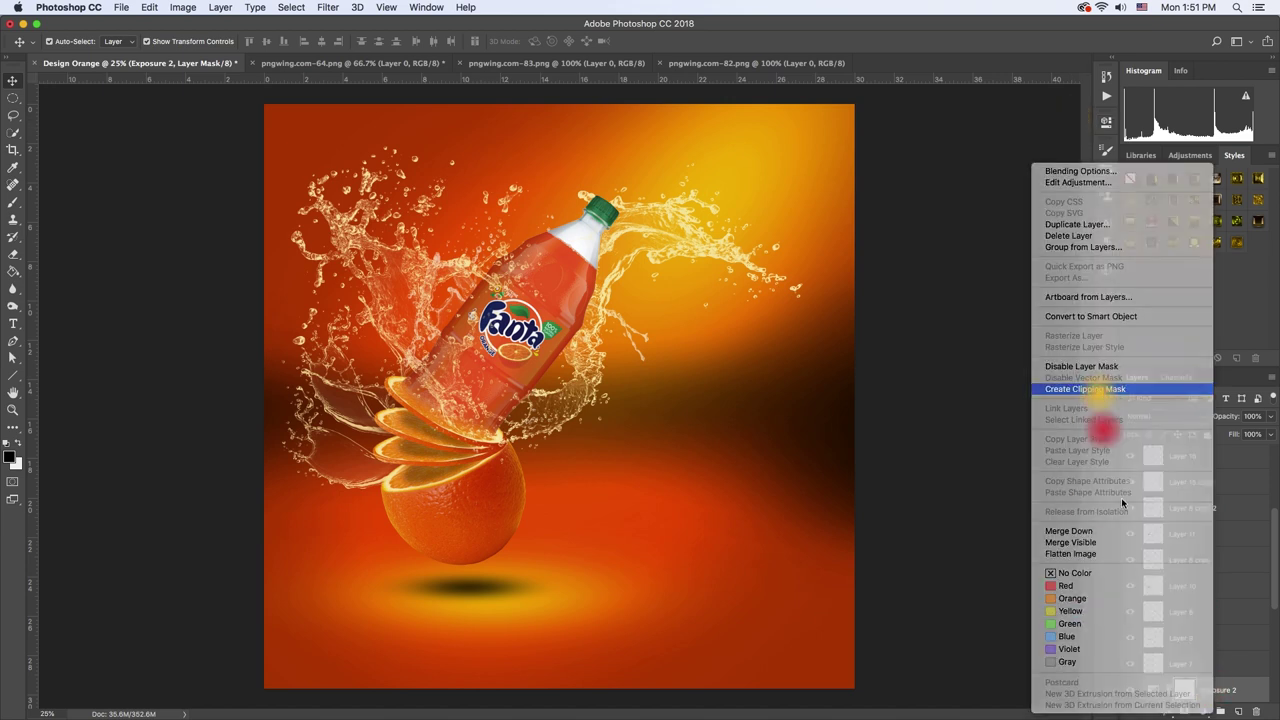
{"action": "double_click", "coordinate": [1164, 692]}
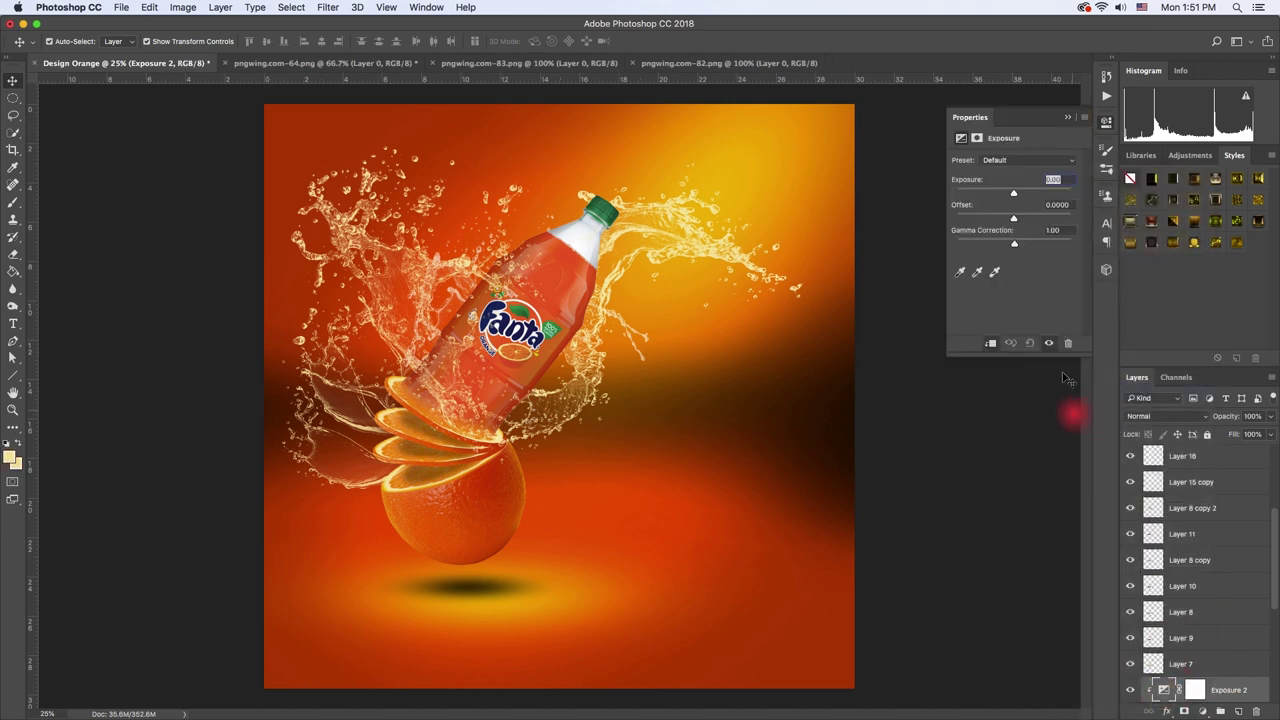
{"action": "mouse_move", "coordinate": [1015, 205]}
{"action": "left_mouse_down"}
{"action": "mouse_move", "coordinate": [1006, 197]}
{"action": "mouse_move", "coordinate": [1012, 222]}
{"action": "left_mouse_up"}
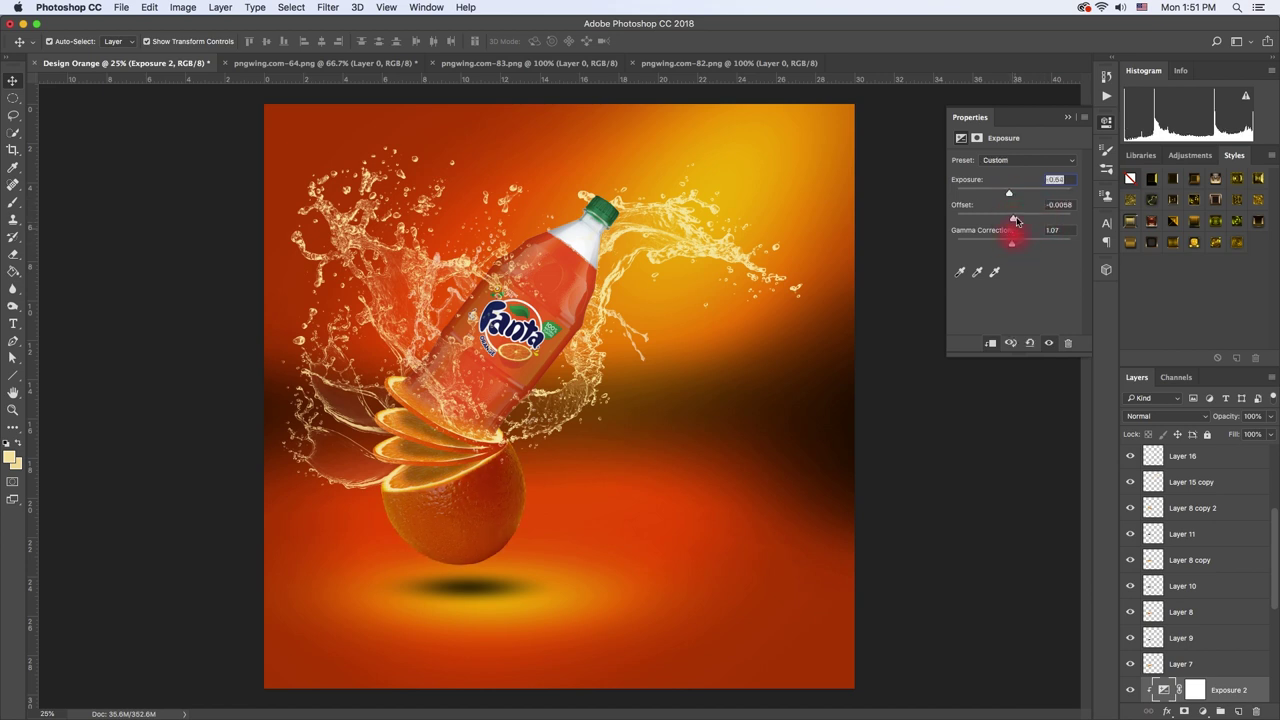
Target the Exposure 2 mask with an 83% opacity brush, then select Layer 12
{"action": "left_click", "coordinate": [694, 468]}
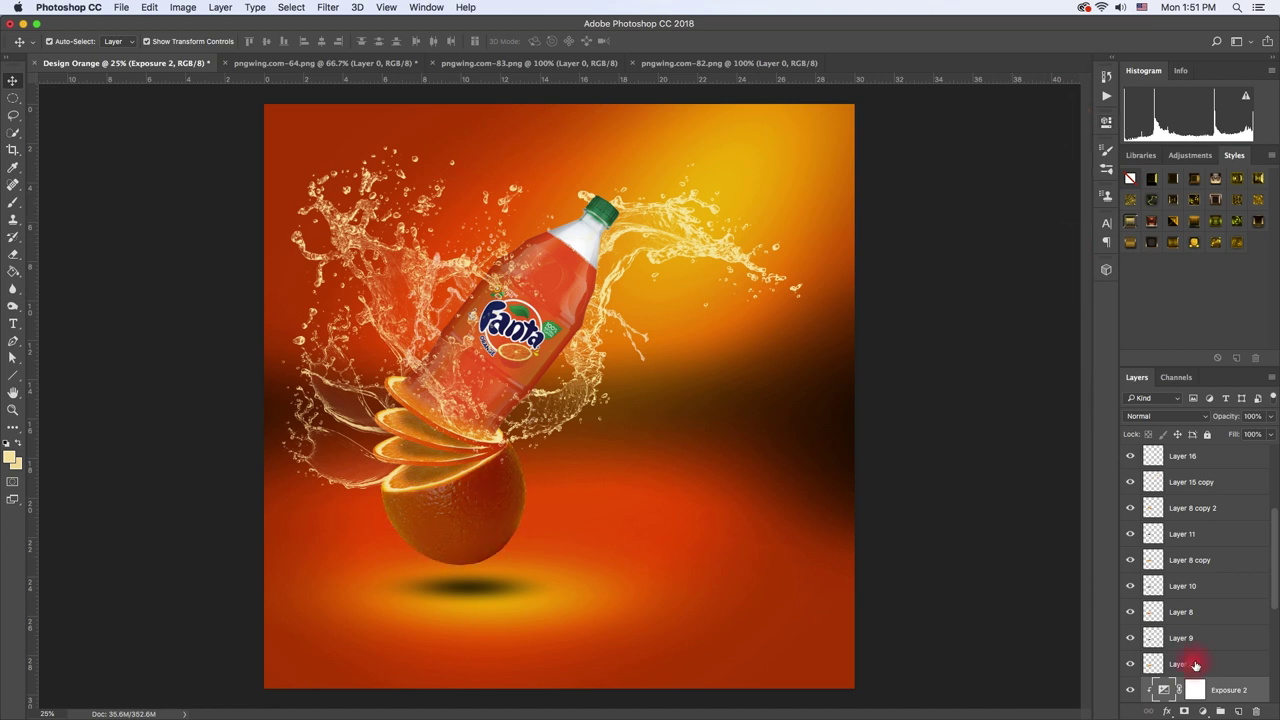
{"action": "scroll", "coordinate": [498, 419], "scroll_direction": "up", "scroll_amount": 1}
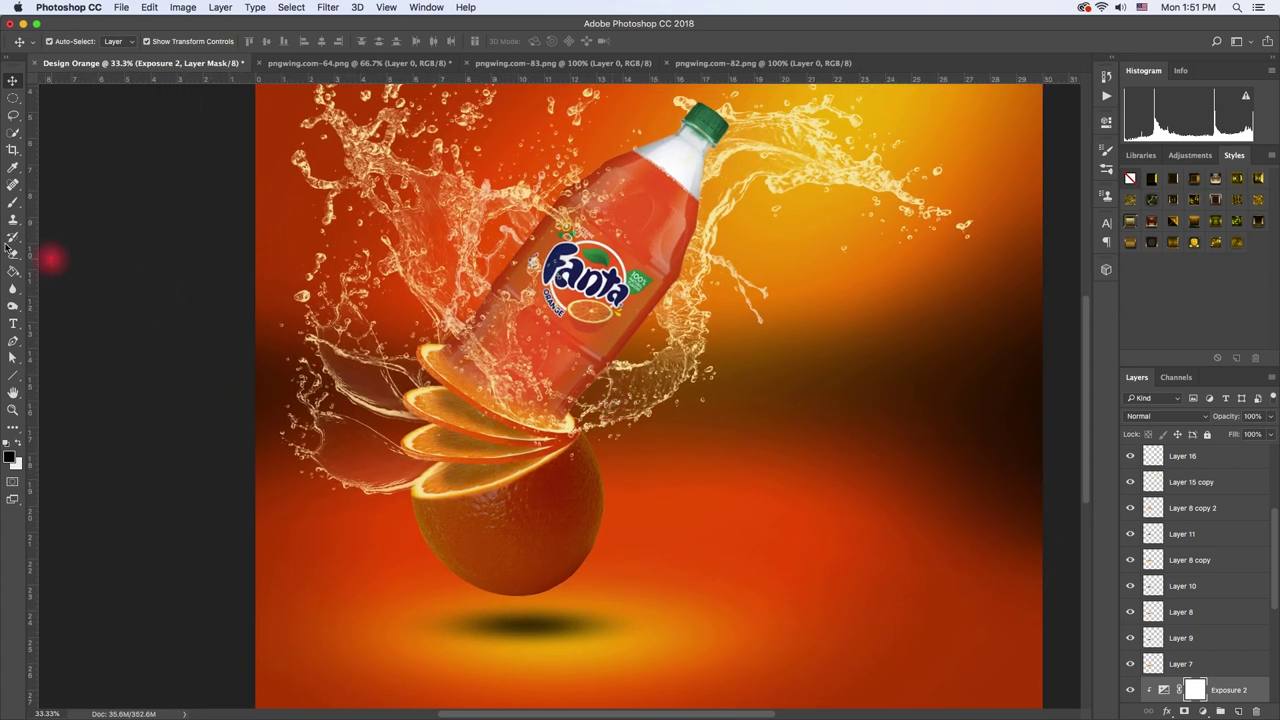
{"action": "left_click", "coordinate": [12, 206]}
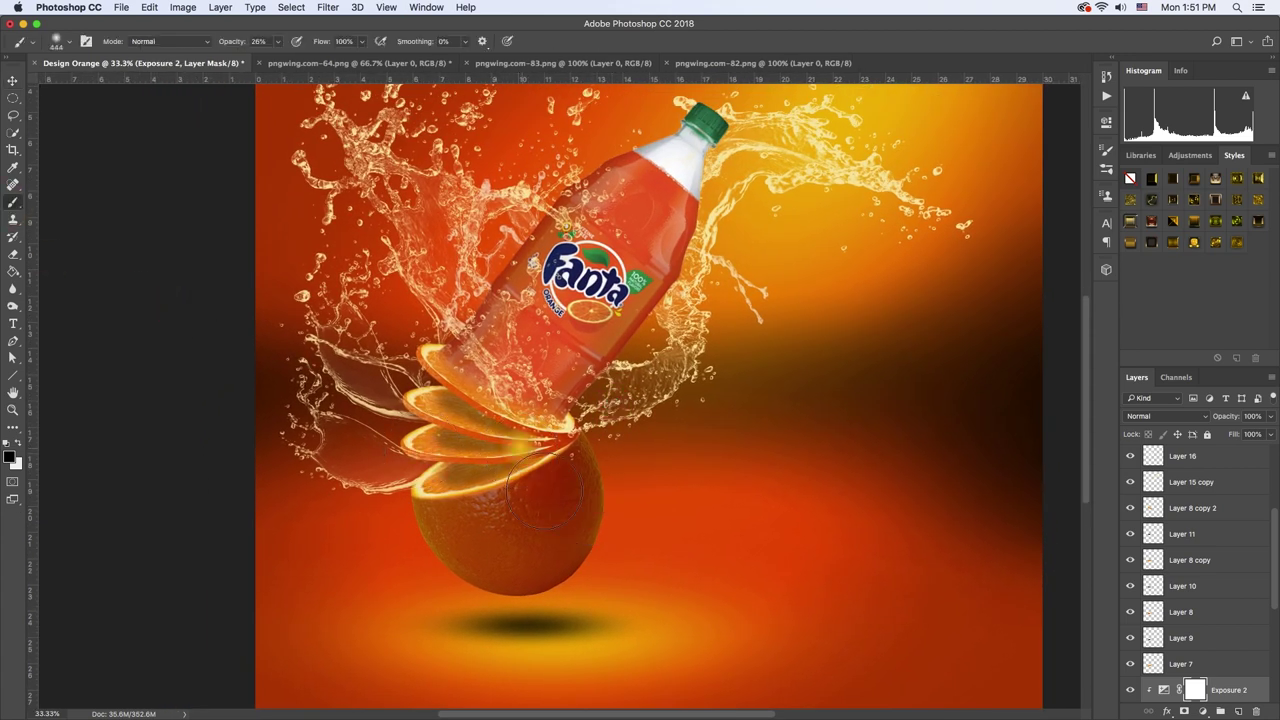
{"action": "left_click_drag", "start_coordinate": [277, 41], "coordinate": [306, 51]}
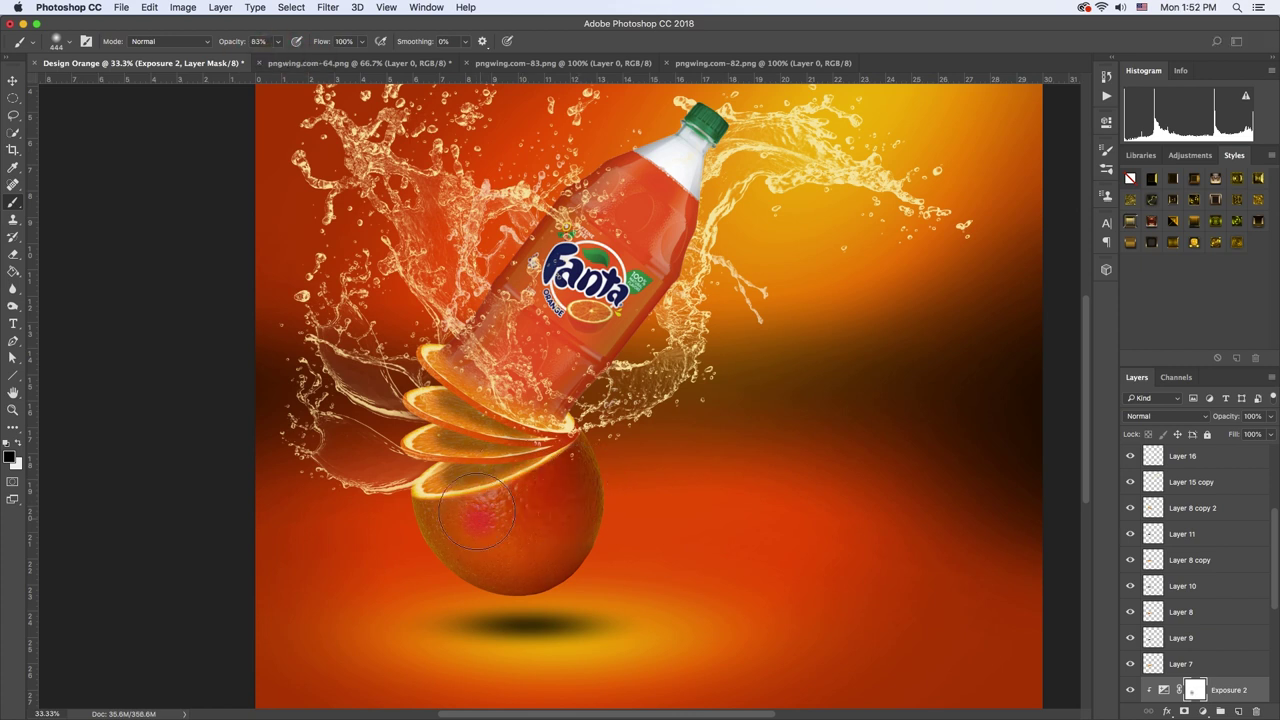
{"action": "key", "text": "super+minus"}
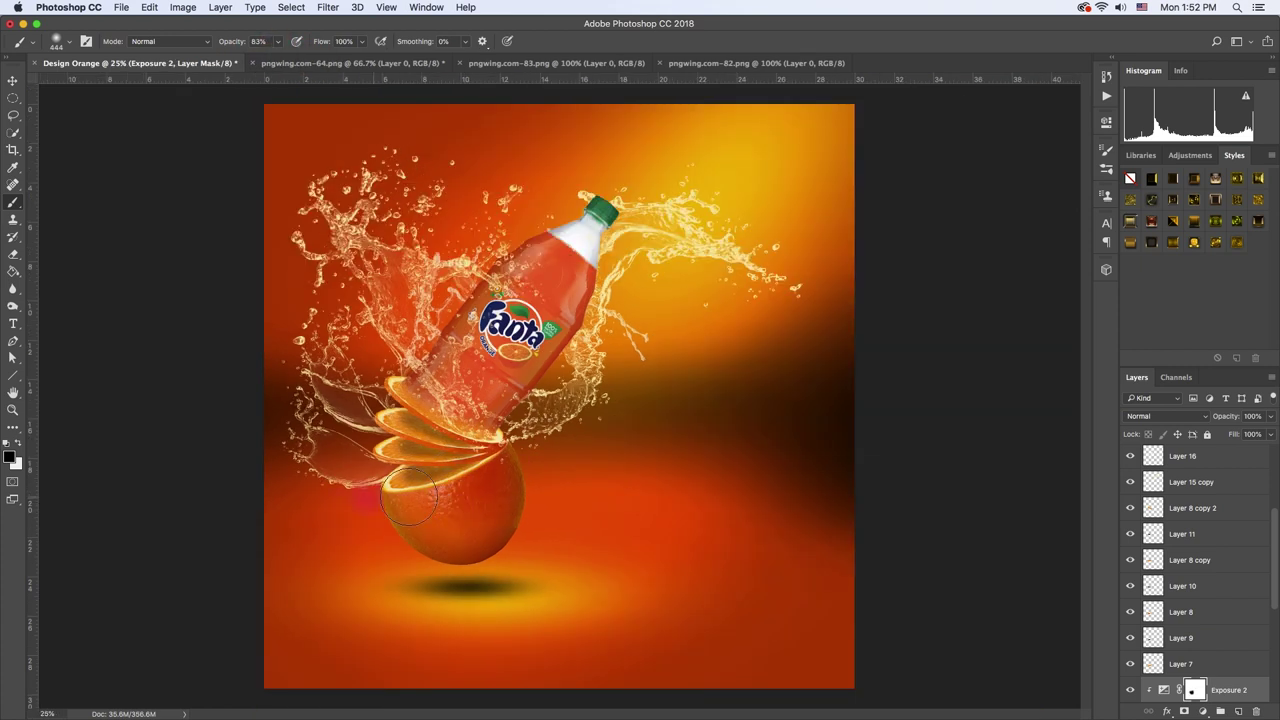
{"action": "key", "text": "v"}
{"action": "scroll", "coordinate": [1197, 571], "scroll_direction": "down", "scroll_amount": 5}
{"action": "left_click", "coordinate": [1157, 608]}
Keep the floor shadow visible, group Layer 18 through Layer 11 into Group 1, and nudge it right
{"action": "left_click", "coordinate": [1130, 508]}
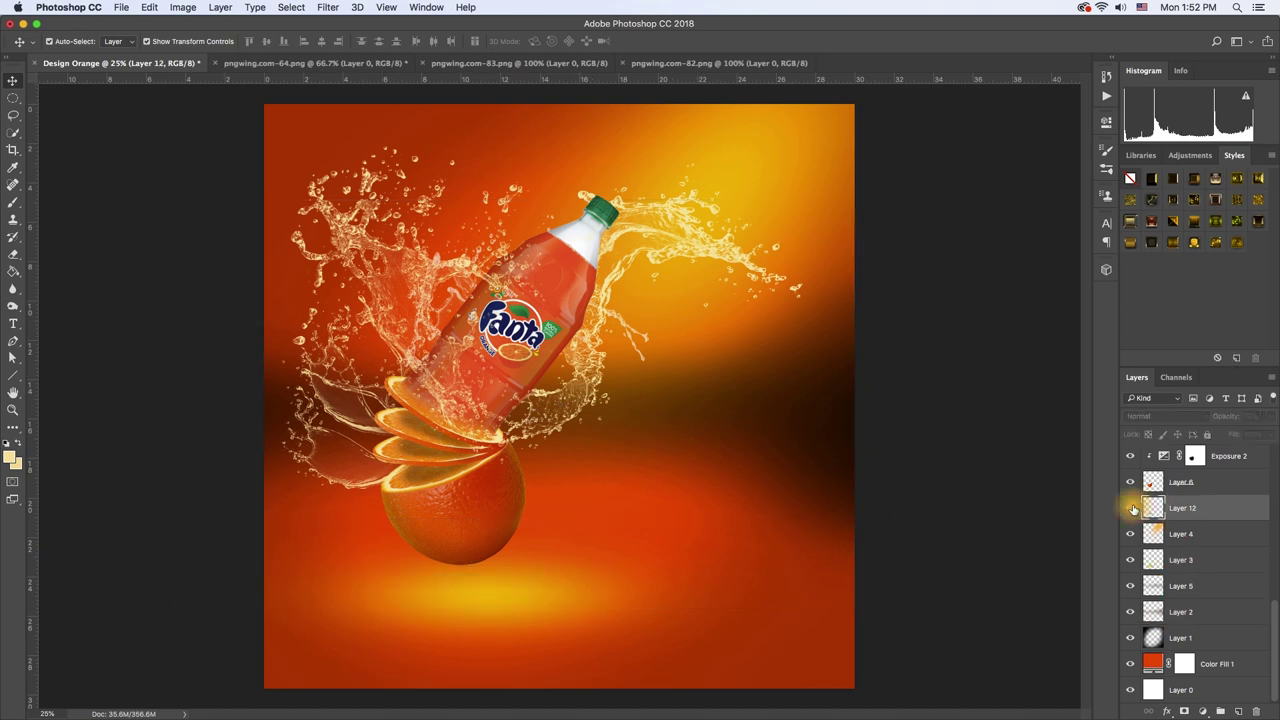
{"action": "left_click", "coordinate": [1133, 508]}
{"action": "scroll", "coordinate": [1208, 540], "scroll_direction": "up", "scroll_amount": 5}
{"action": "left_click", "coordinate": [1231, 565], "text": "shift"}
{"action": "key", "text": "ctrl+g"}
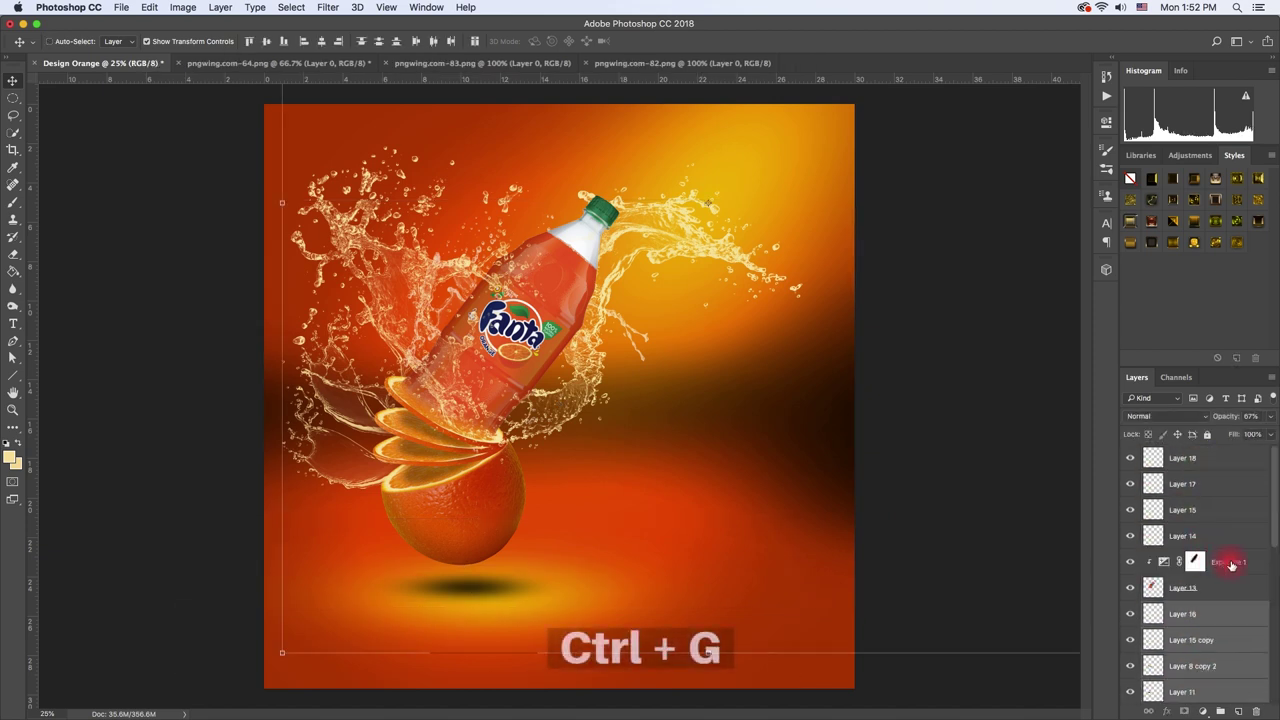
{"action": "left_click", "coordinate": [1205, 460], "text": "shift"}
{"action": "key", "text": "ctrl+g"}
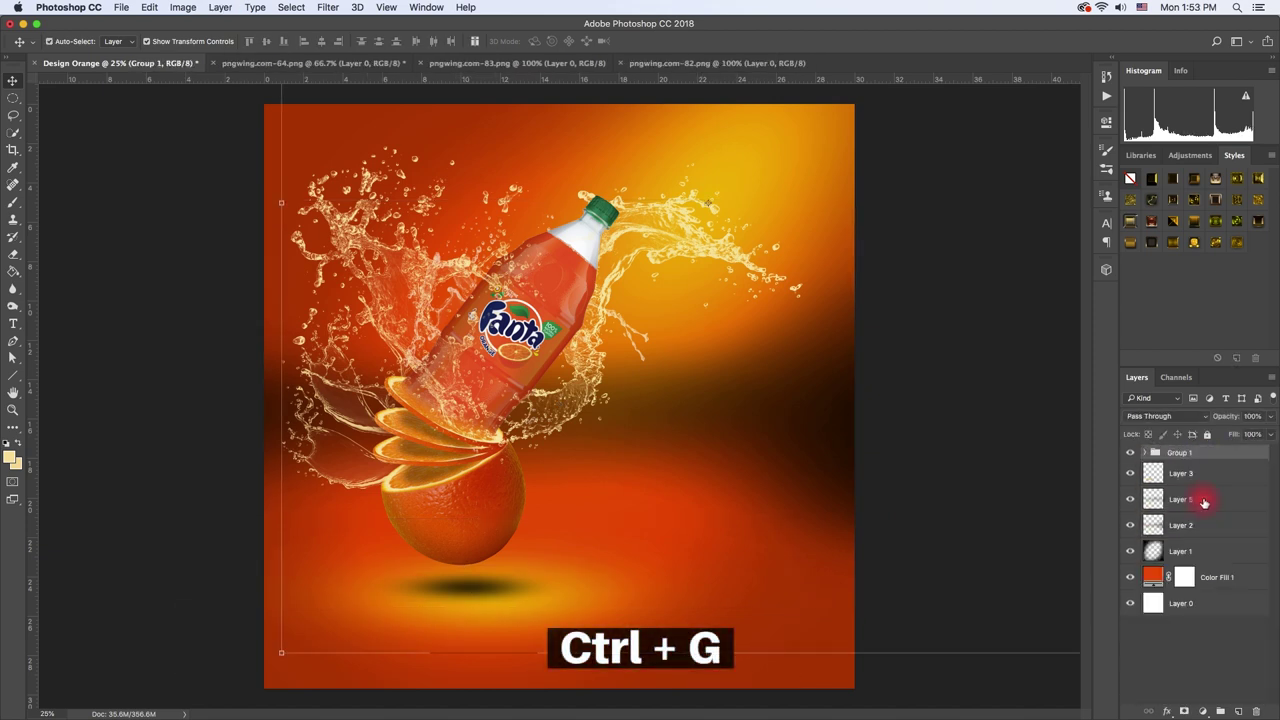
{"action": "key", "text": "ctrl+t"}
{"action": "left_click_drag", "start_coordinate": [419, 246], "coordinate": [460, 247]}
{"action": "key", "text": "Return"}
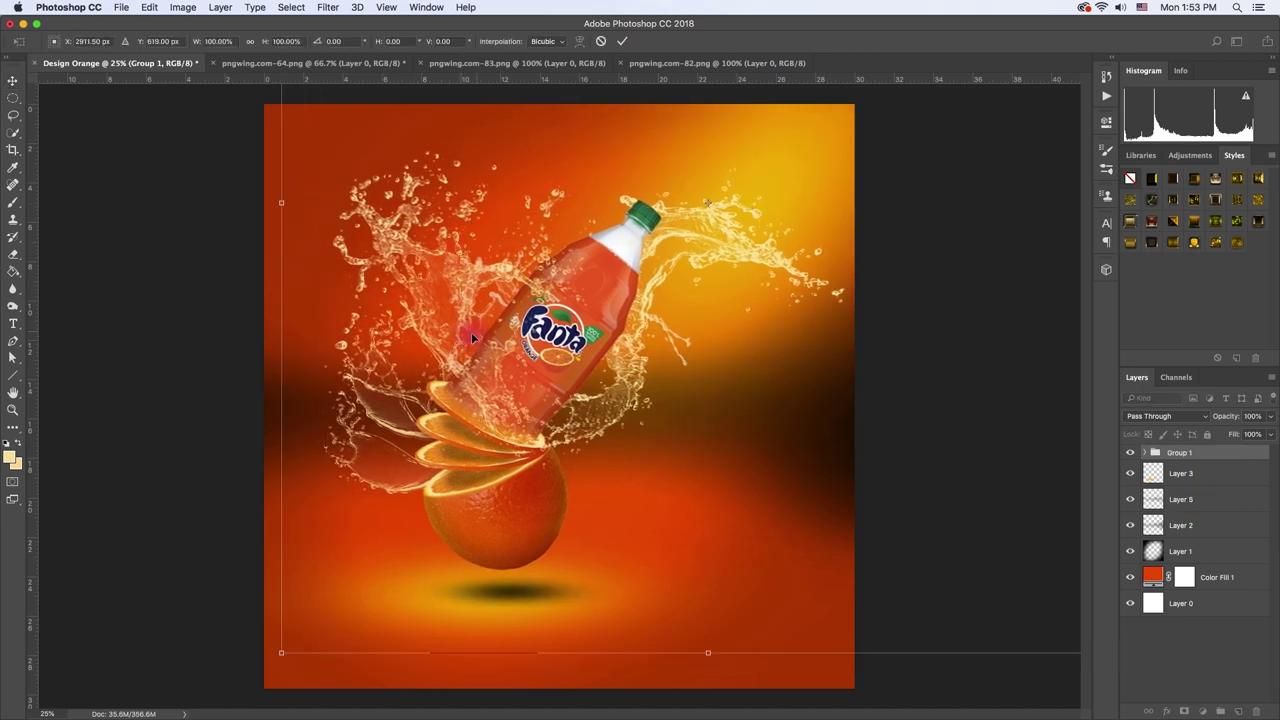
Darken the vignette by setting Layer 1 opacity to 37%, then select Group 1
{"action": "left_click", "coordinate": [507, 527]}
{"action": "key", "text": "ctrl+t"}
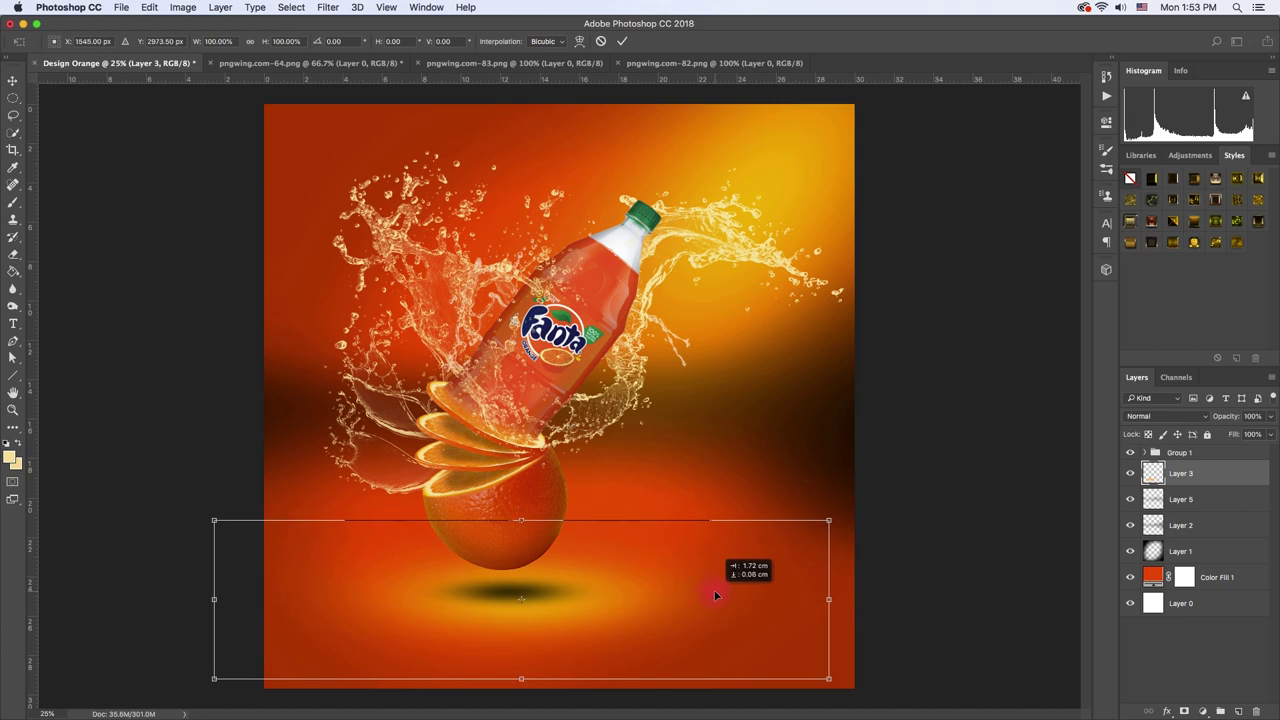
{"action": "key", "text": "Return"}
{"action": "left_click", "coordinate": [1180, 551]}
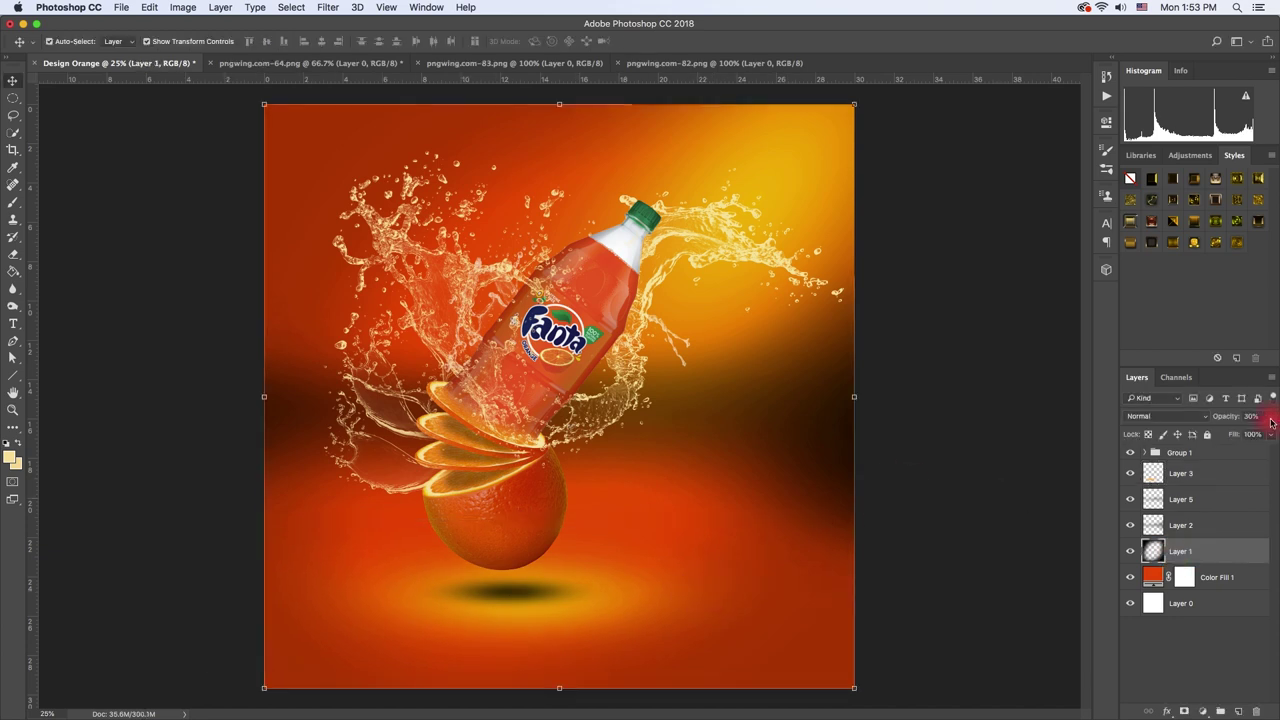
{"action": "left_click_drag", "start_coordinate": [1230, 437], "coordinate": [1233, 437]}
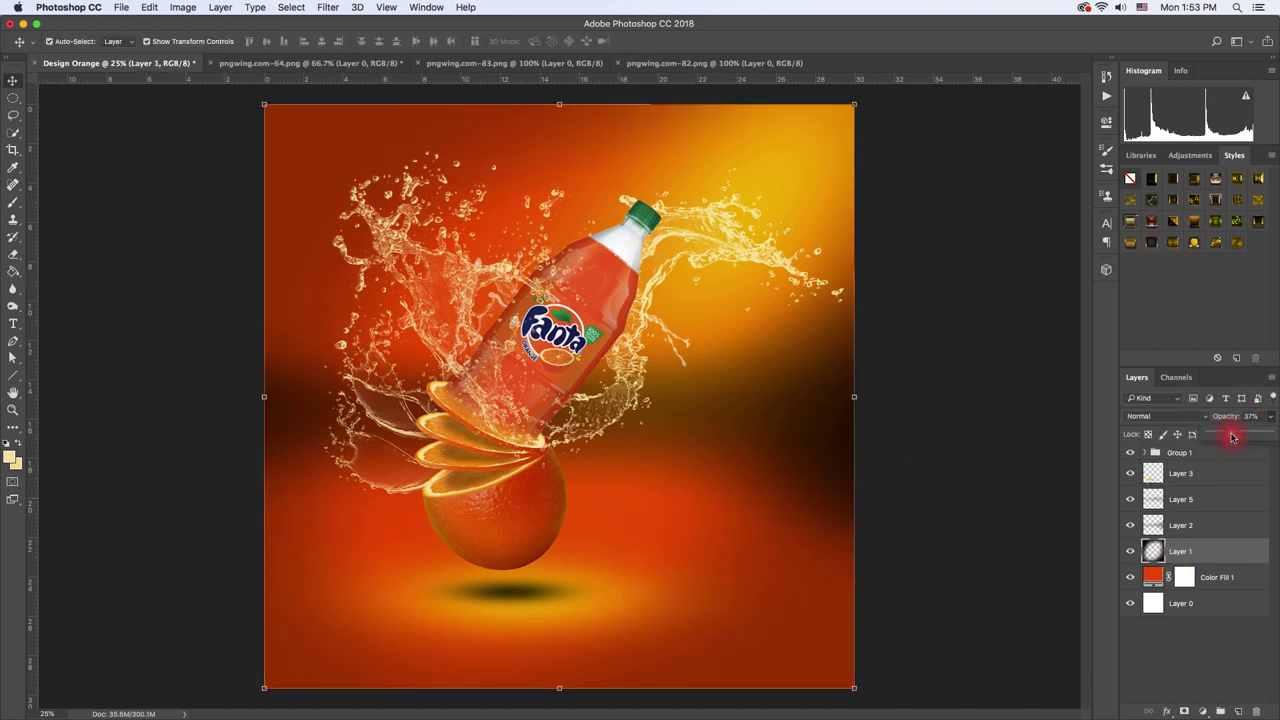
{"action": "left_click", "coordinate": [797, 459]}
{"action": "left_click", "coordinate": [1178, 453]}
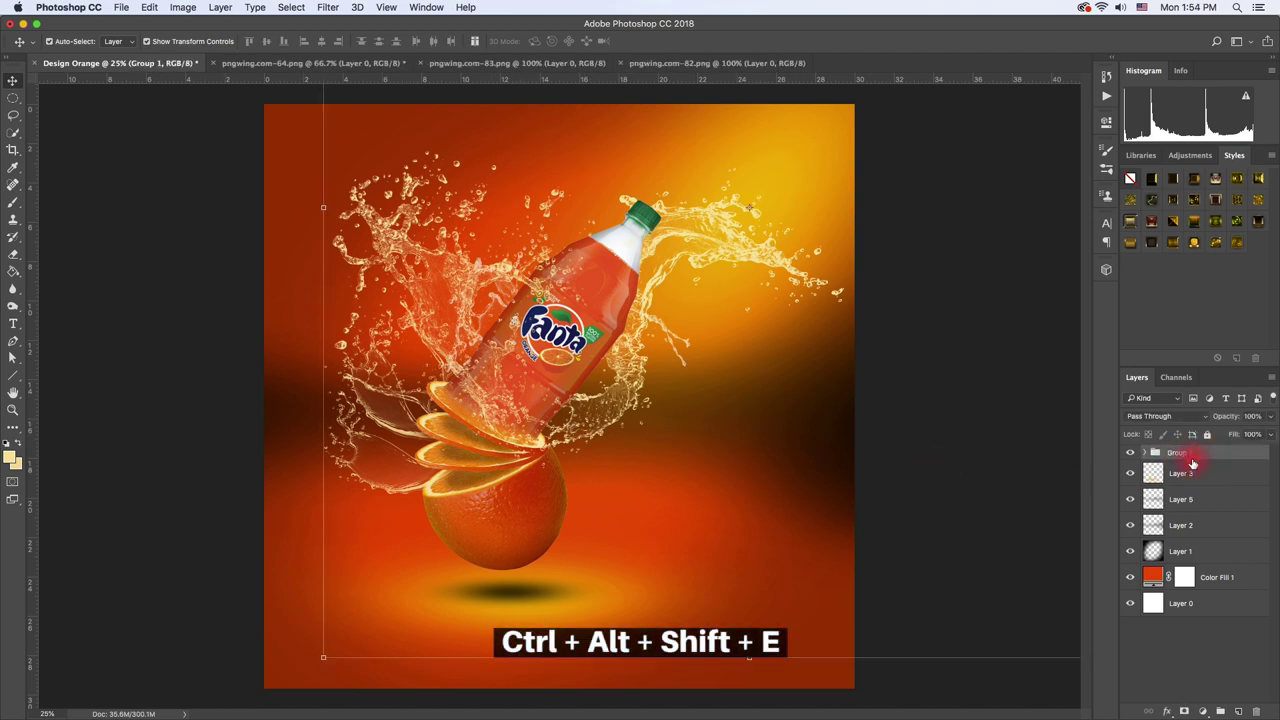
Stamp visible layers into merged Layer 19 and draw a Camera Raw radial filter over the poster
{"action": "key", "text": "ctrl+alt+shift+e"}
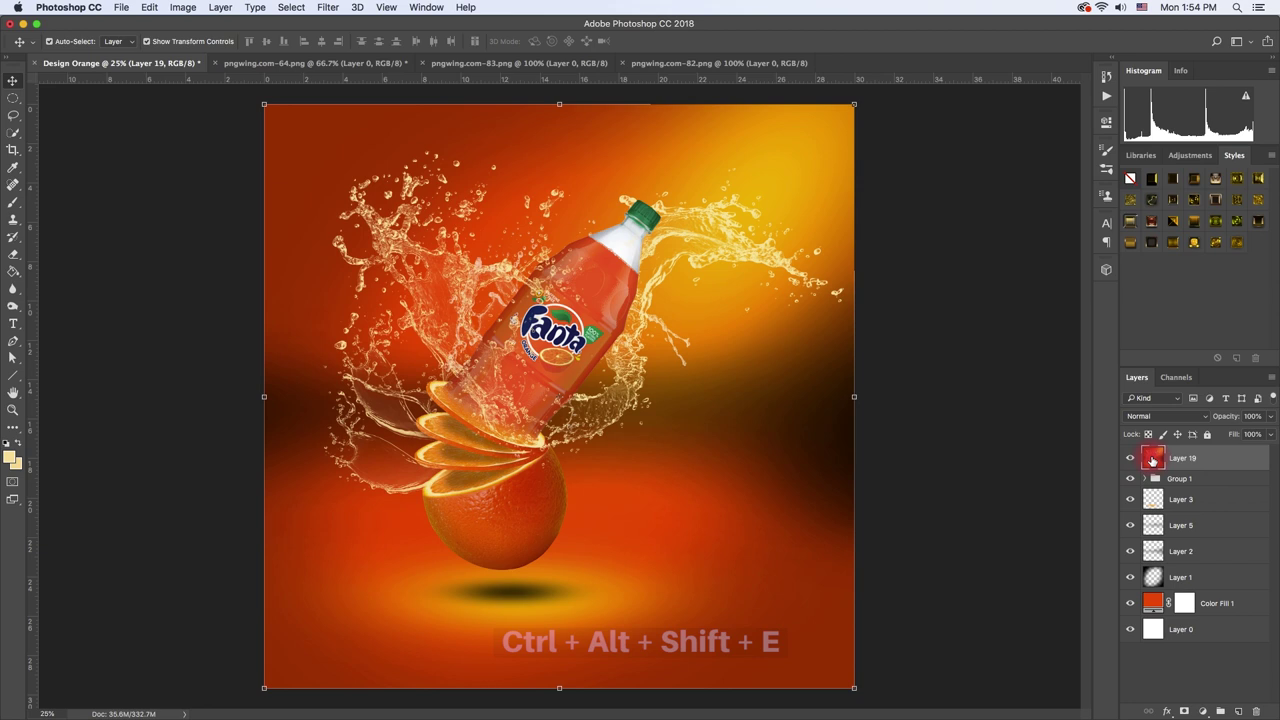
{"action": "left_click", "coordinate": [327, 7]}
{"action": "left_click", "coordinate": [345, 87]}
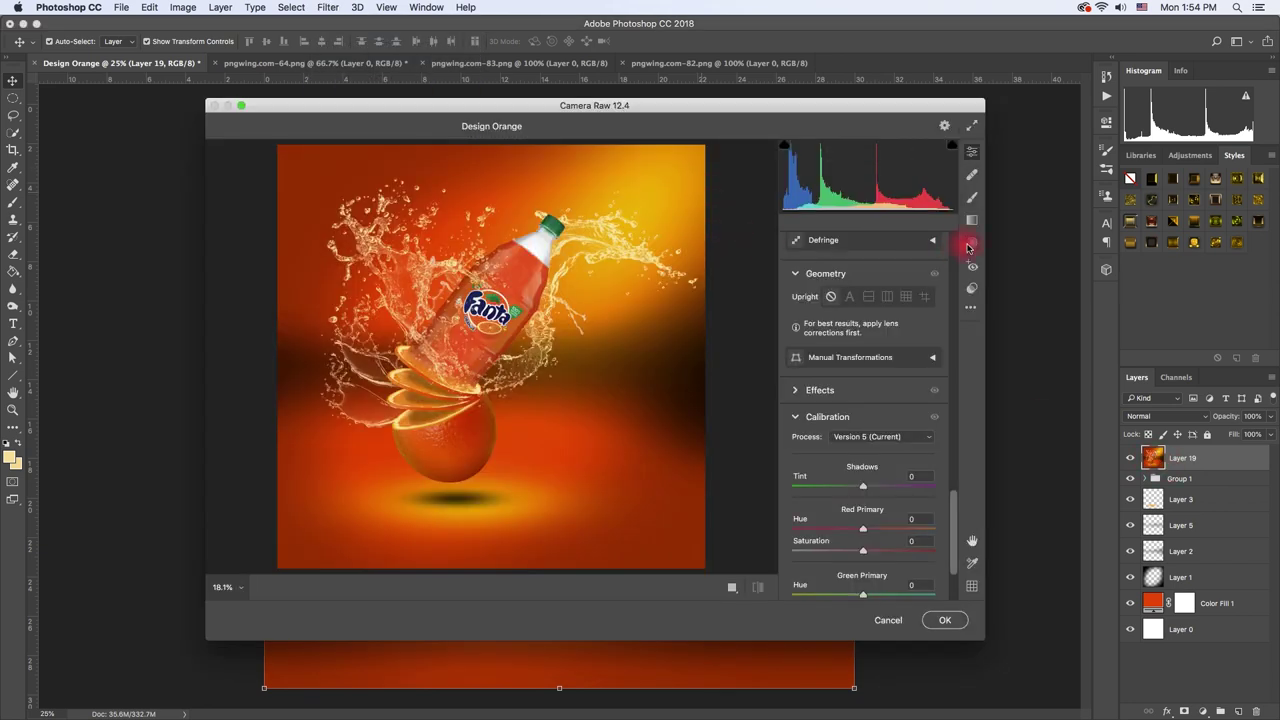
{"action": "left_click", "coordinate": [968, 244]}
{"action": "left_click_drag", "start_coordinate": [411, 298], "coordinate": [214, 350]}
{"action": "left_click_drag", "start_coordinate": [716, 350], "coordinate": [667, 350]}
Darken the area outside the radial filter: Exposure −1.20, Contrast +65, Whites +51, narrower ellipse
{"action": "mouse_move", "coordinate": [863, 464]}
{"action": "left_mouse_down"}
{"action": "mouse_move", "coordinate": [849, 464]}
{"action": "mouse_move", "coordinate": [910, 487]}
{"action": "mouse_move", "coordinate": [842, 464]}
{"action": "left_mouse_up"}
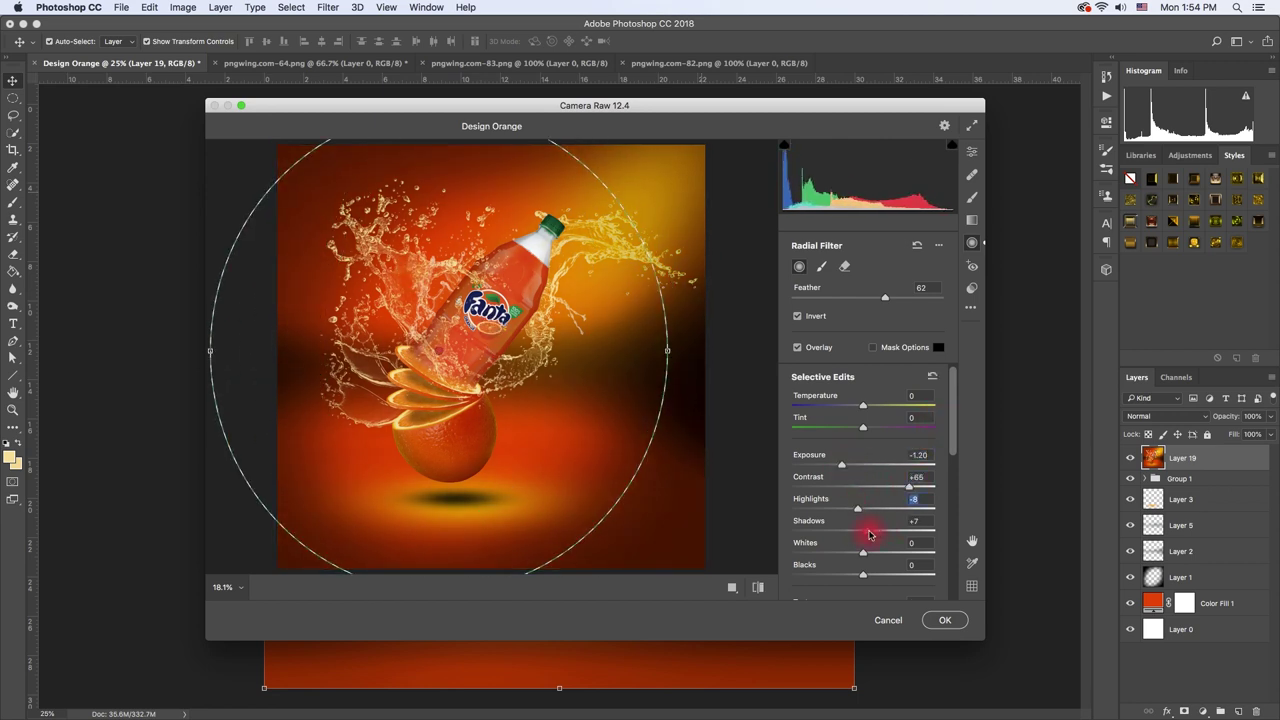
{"action": "left_click_drag", "start_coordinate": [869, 535], "coordinate": [852, 530]}
{"action": "scroll", "coordinate": [952, 458], "scroll_direction": "down", "scroll_amount": 2}
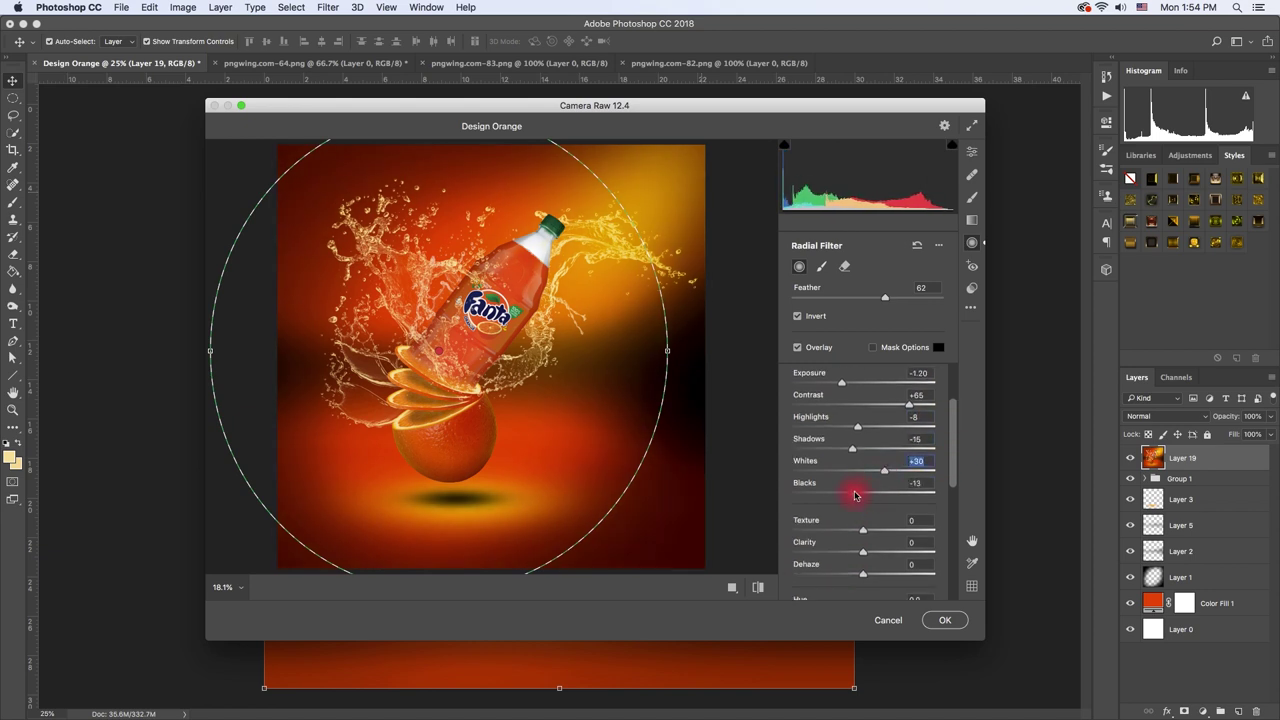
{"action": "left_click_drag", "start_coordinate": [864, 532], "coordinate": [877, 479]}
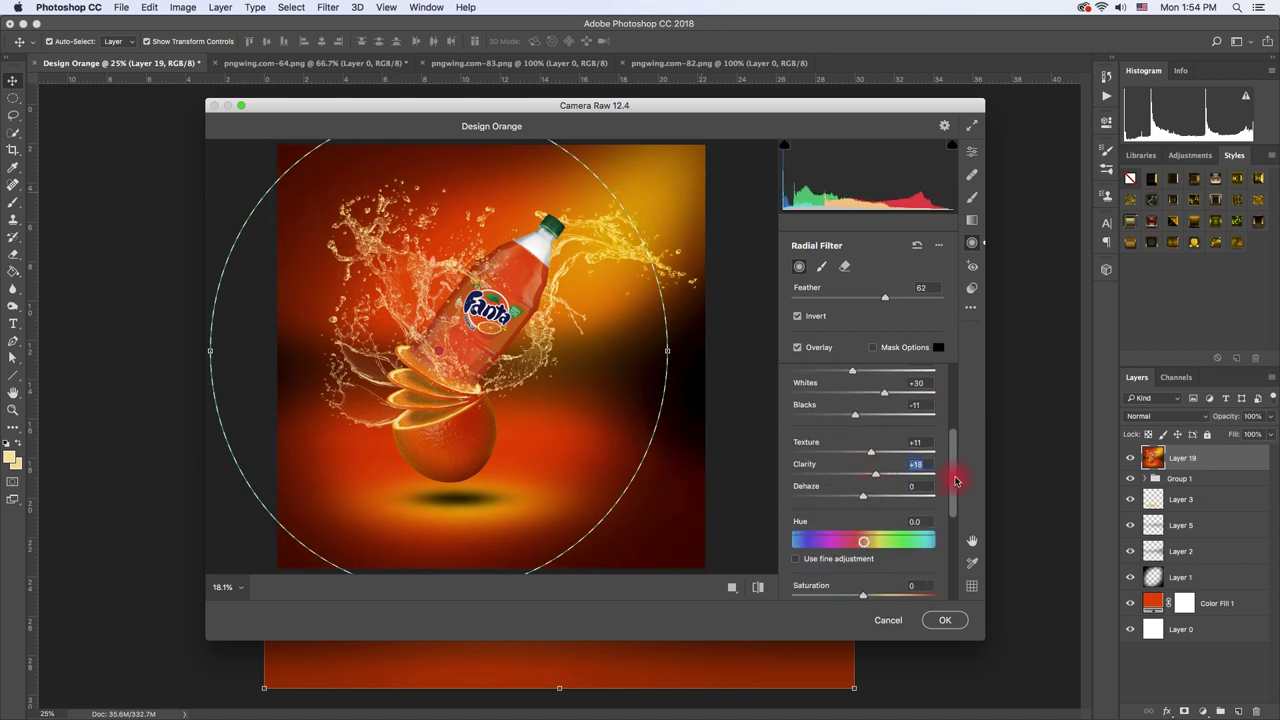
{"action": "scroll", "coordinate": [865, 537], "scroll_direction": "down", "scroll_amount": 5}
{"action": "scroll", "coordinate": [876, 525], "scroll_direction": "up", "scroll_amount": 6}
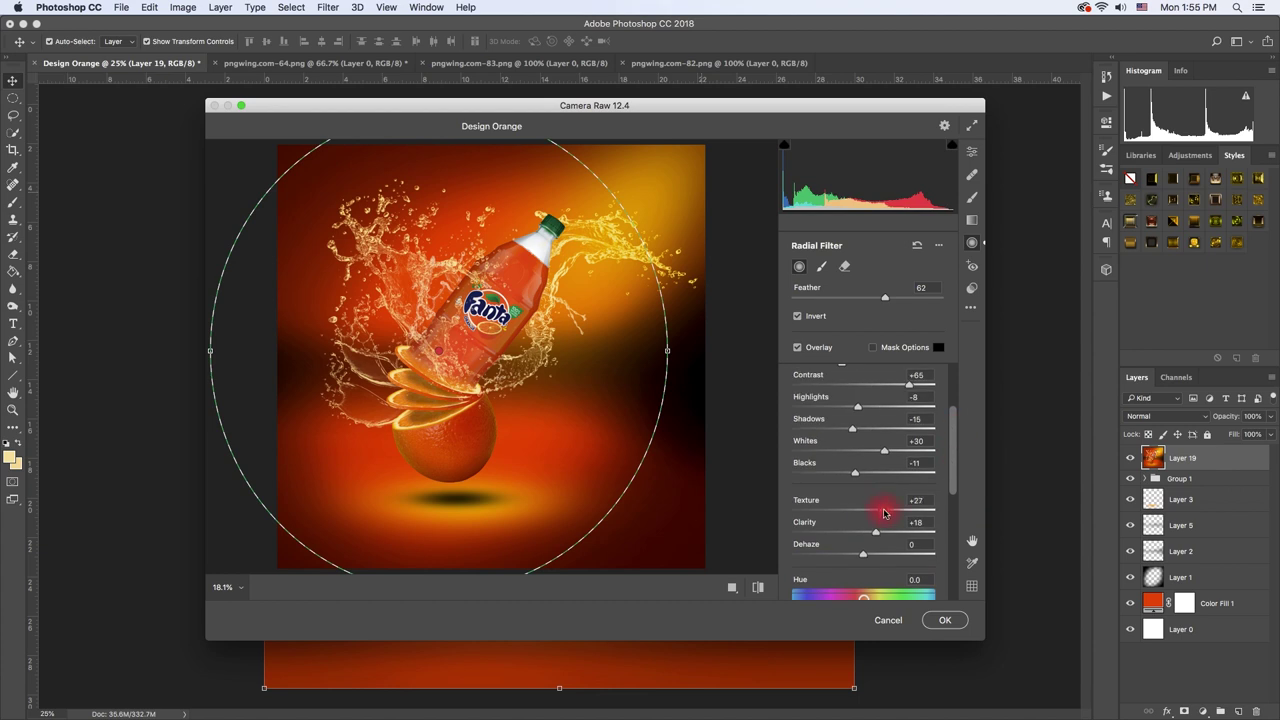
{"action": "scroll", "coordinate": [877, 506], "scroll_direction": "up", "scroll_amount": 3}
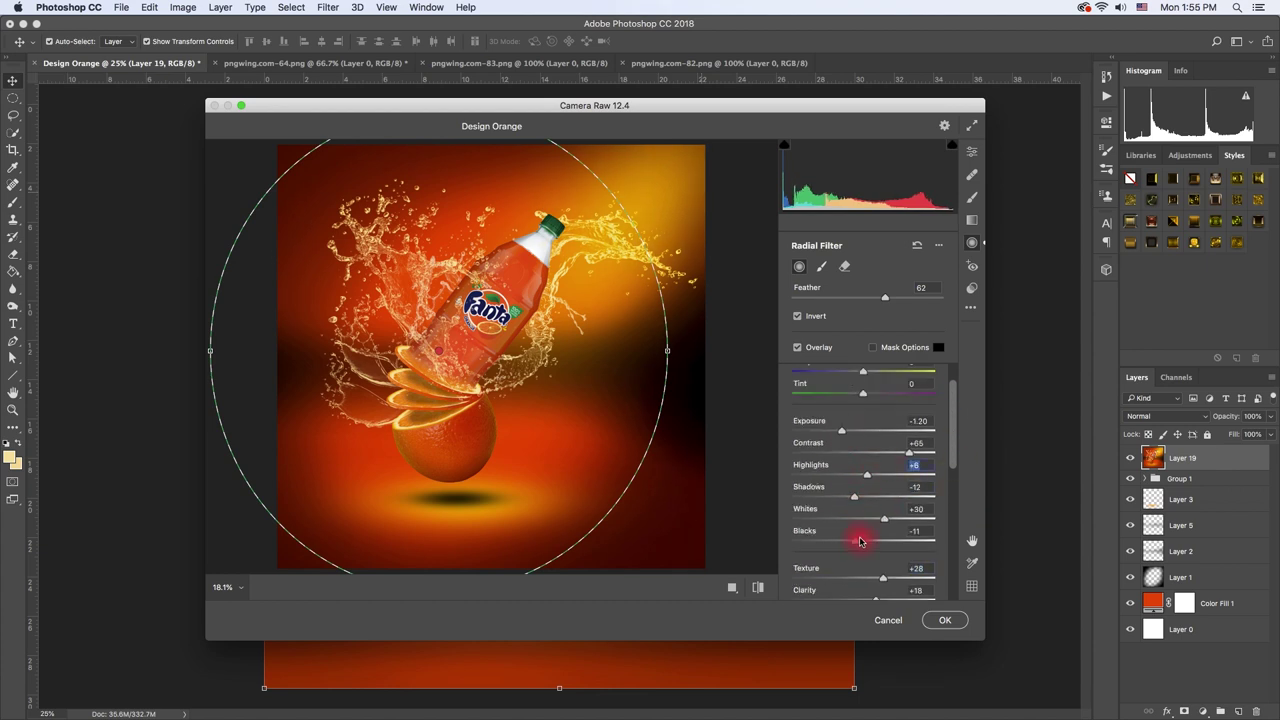
{"action": "left_click_drag", "start_coordinate": [884, 519], "coordinate": [899, 519]}
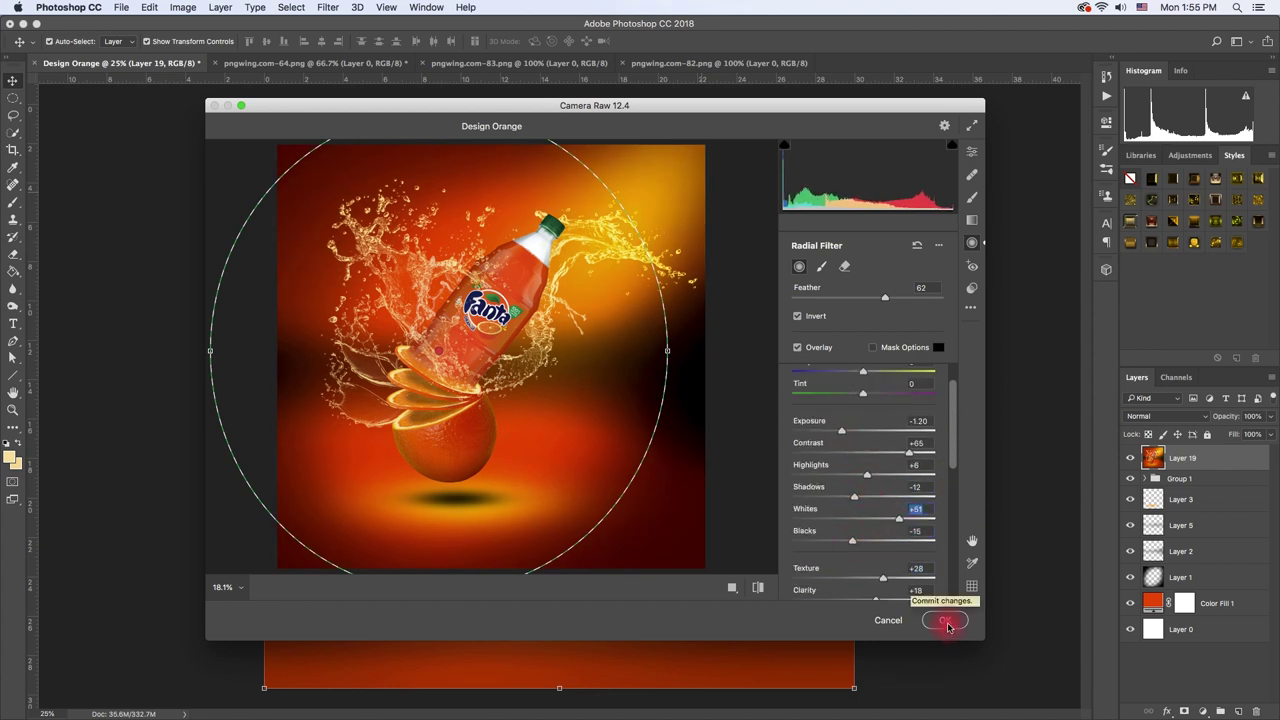
{"action": "left_click_drag", "start_coordinate": [210, 350], "coordinate": [242, 349]}
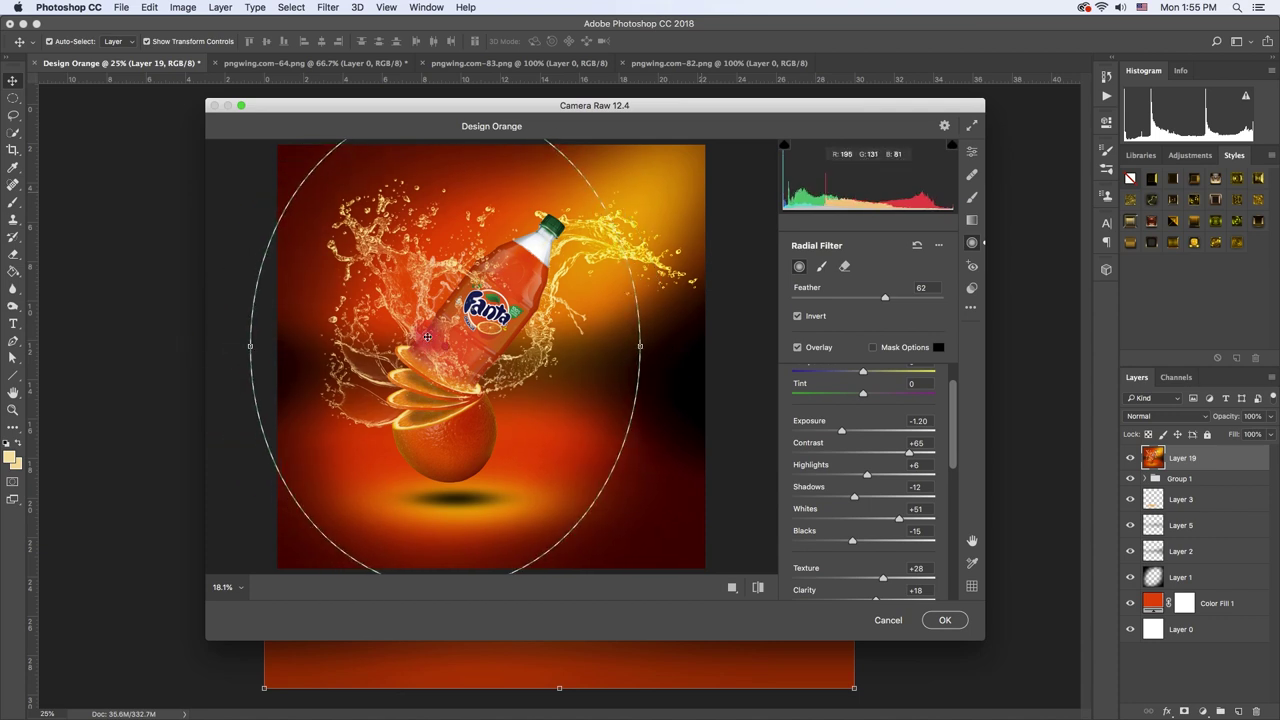
Apply the Camera Raw radial filter to Layer 19 and deselect the layer
{"action": "key", "text": "Return"}
{"action": "left_click", "coordinate": [918, 407]}
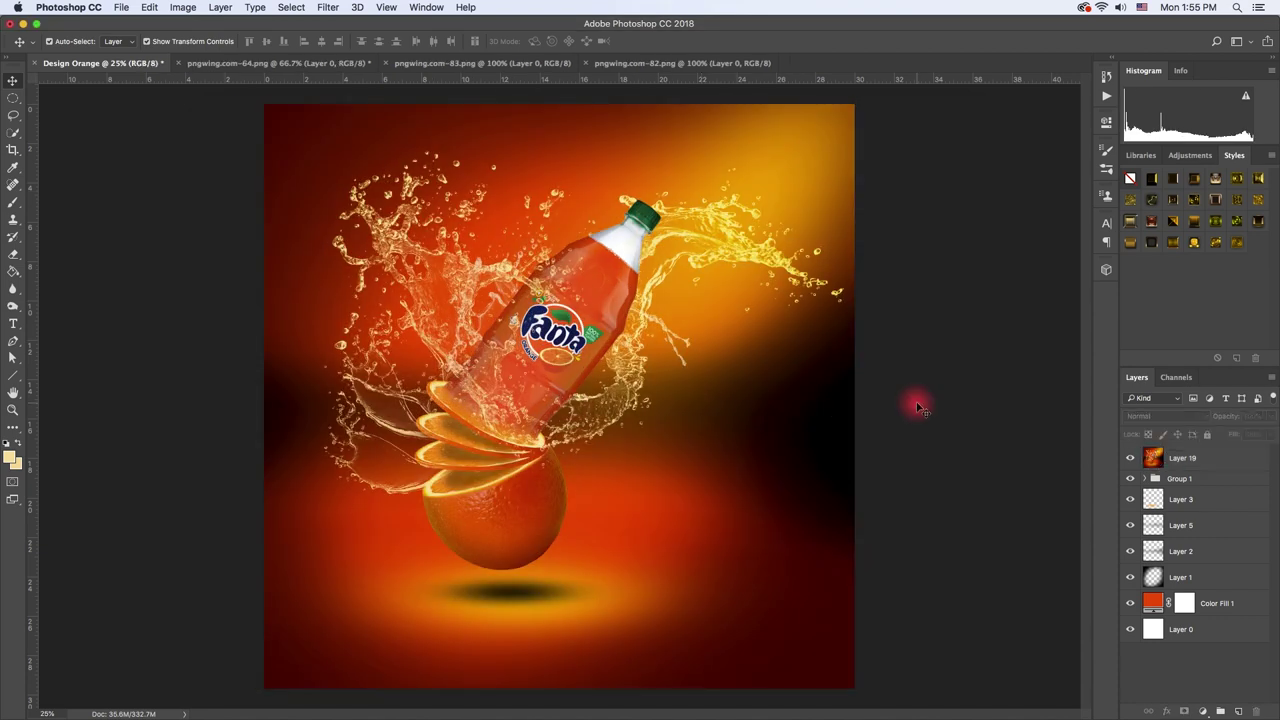